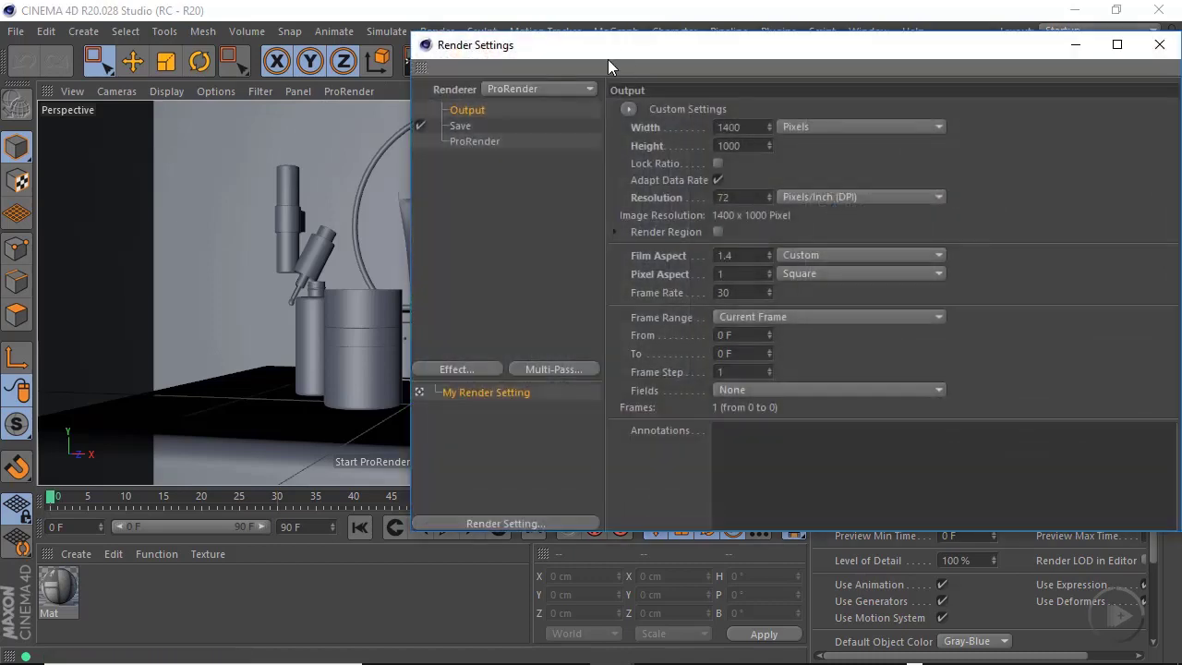
# Switch the renderer from ProRender to Standard and render a preview of the product scene in the viewport
pyautogui.moveTo(608, 59); pyautogui.dragTo(534, 95)
pyautogui.click(452, 126)
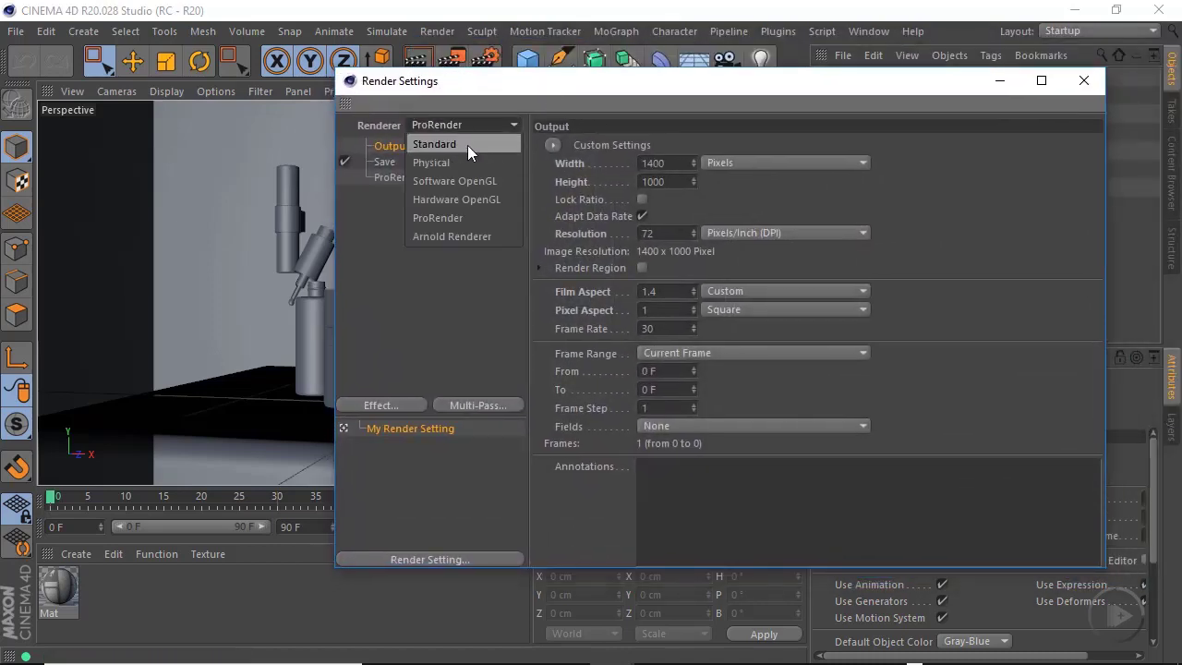
pyautogui.click(456, 145)
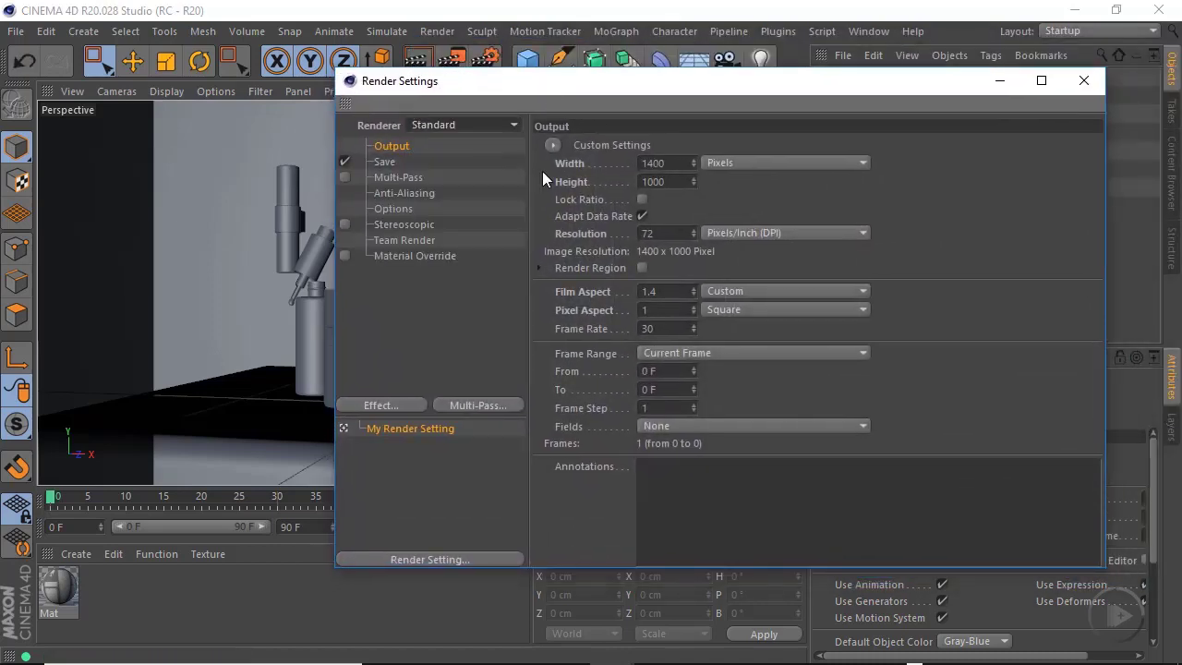
pyautogui.click(1071, 87)
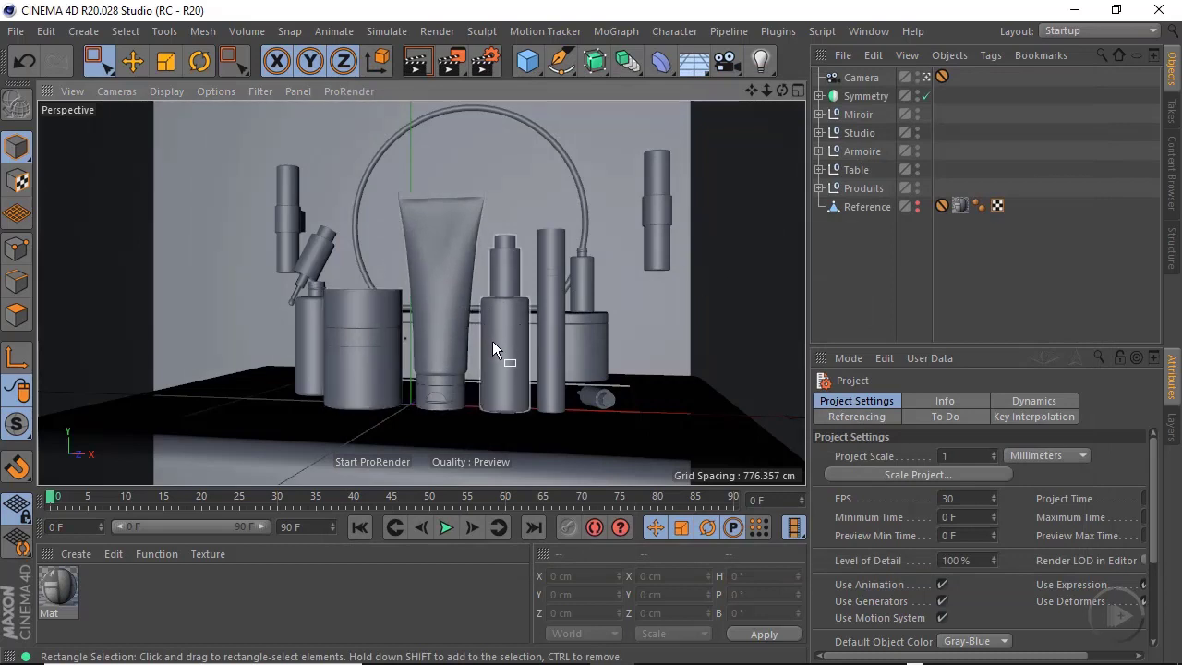
pyautogui.click(416, 63)
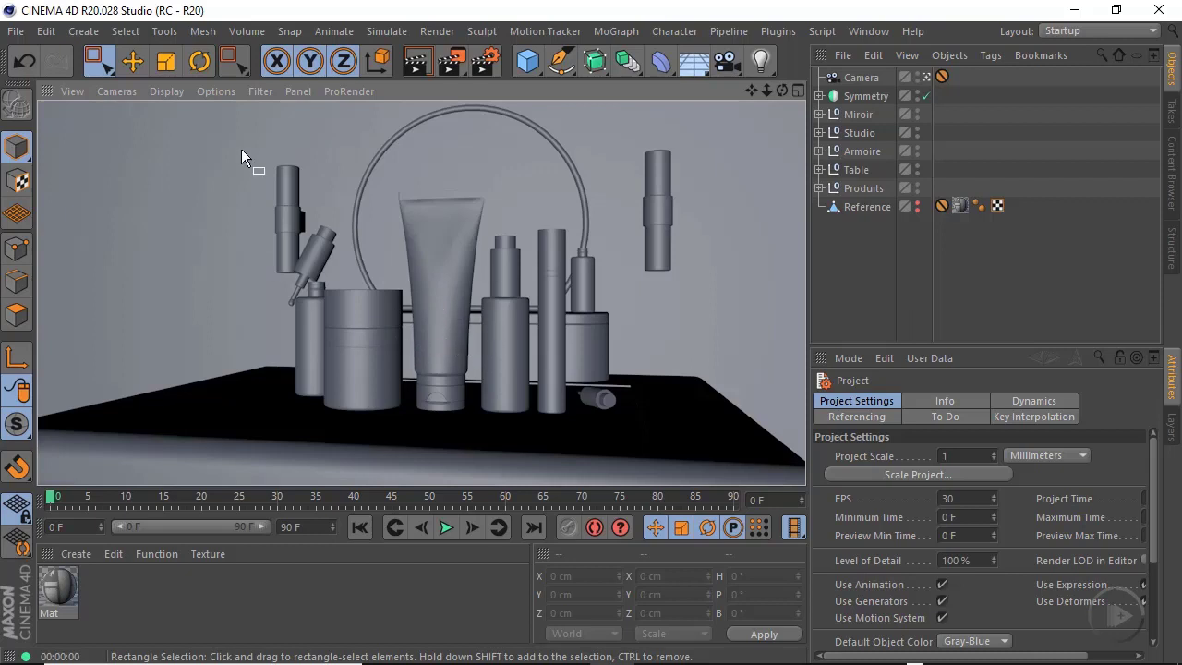
# Adjust the viewport's default light so it illuminates the scene from the left side
pyautogui.click(217, 91)
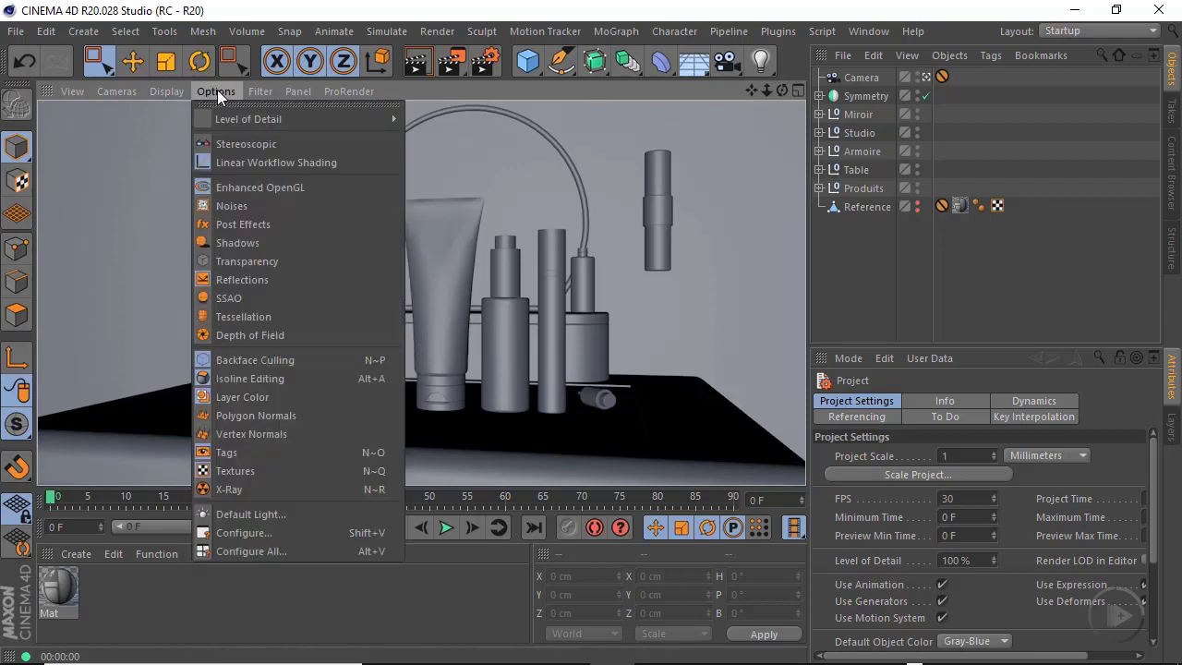
pyautogui.click(261, 514)
pyautogui.moveTo(294, 473); pyautogui.dragTo(590, 300)
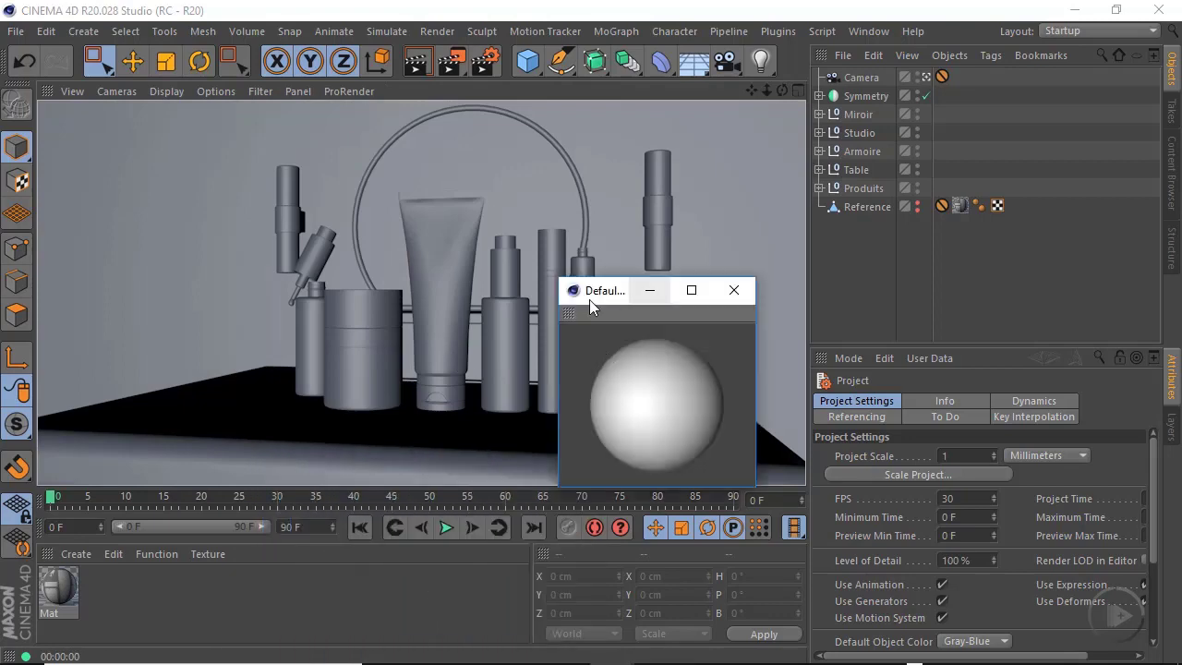
pyautogui.moveTo(628, 404); pyautogui.dragTo(617, 374)
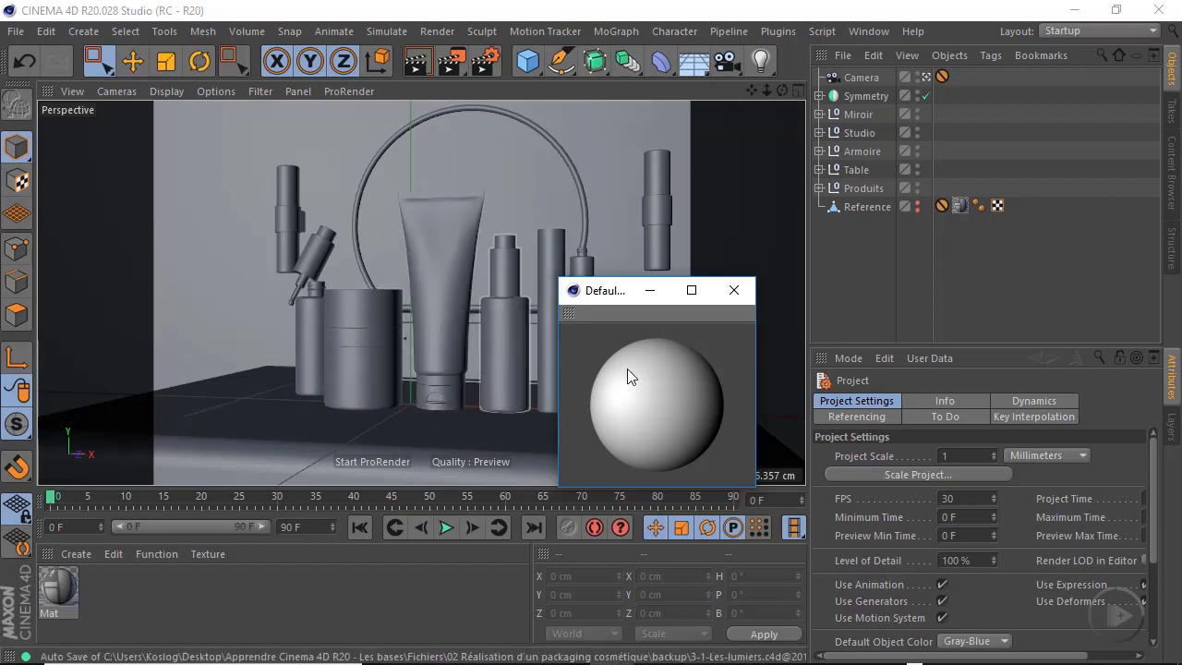
pyautogui.click(735, 290)
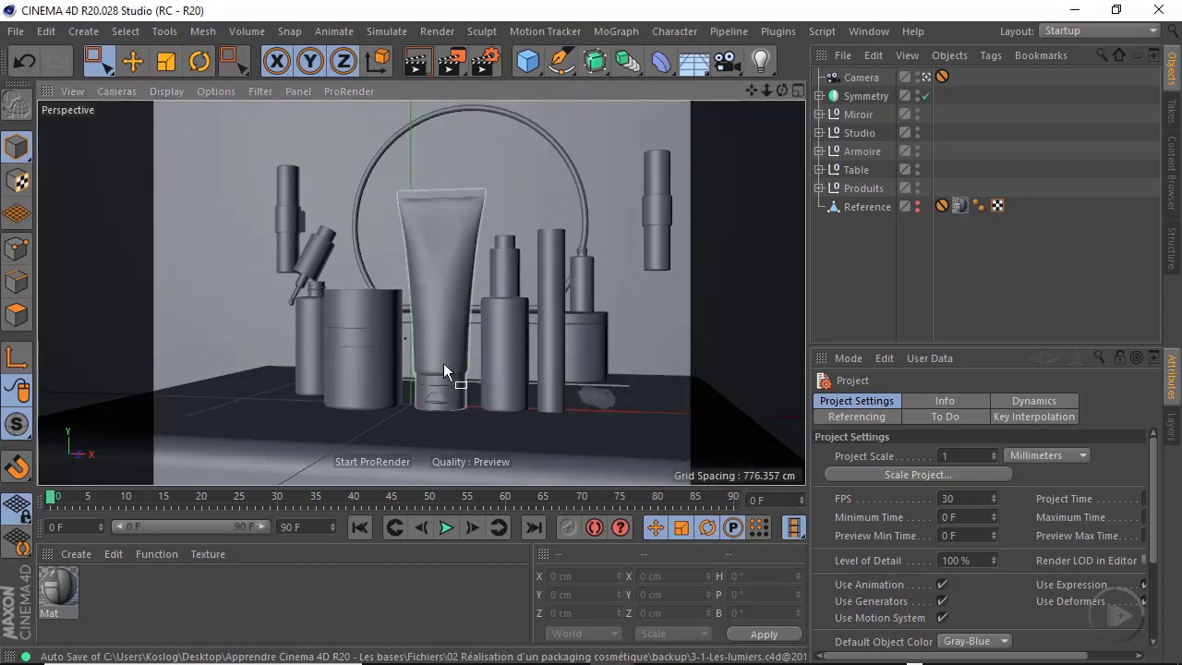
# Add an omni light up and left of the products at about X -16.7, Y 11.8, Z -21 cm, and render a preview
pyautogui.click(766, 63)
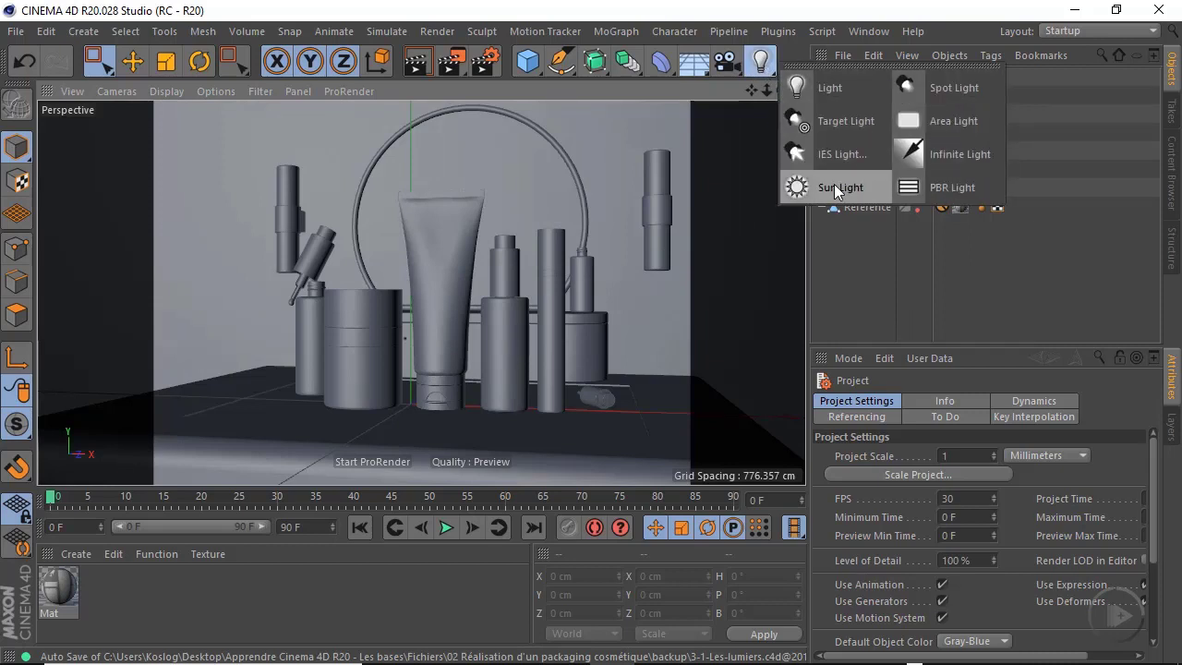
pyautogui.click(845, 87)
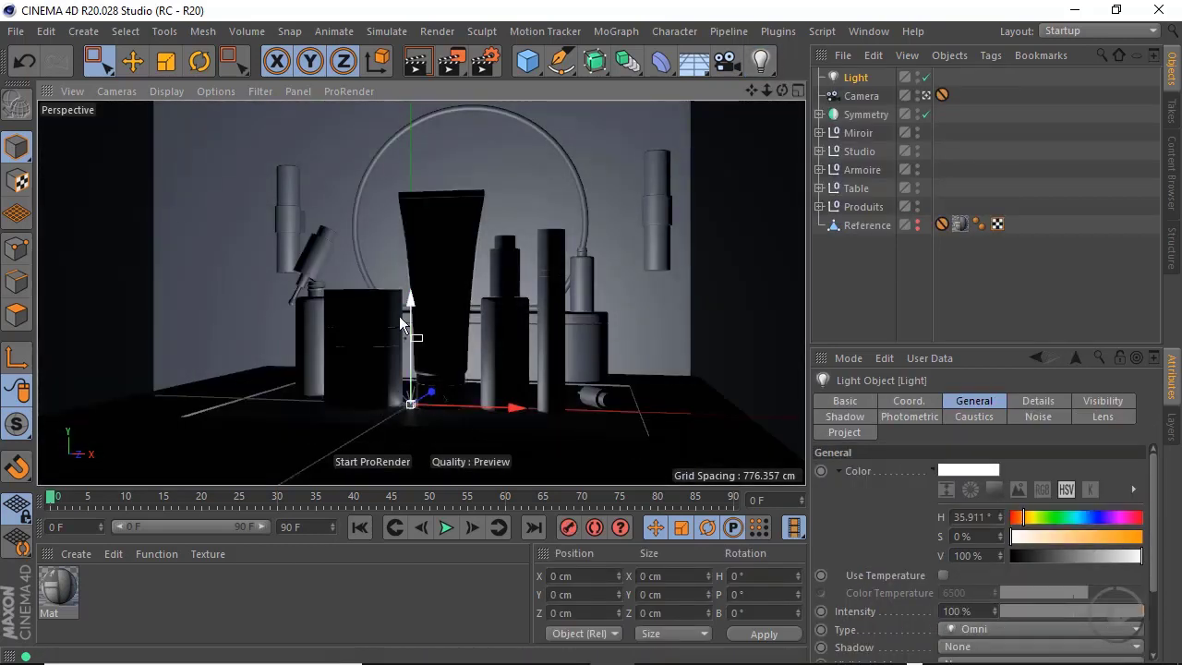
pyautogui.moveTo(413, 310); pyautogui.dragTo(414, 181)
pyautogui.moveTo(520, 275); pyautogui.dragTo(154, 317)
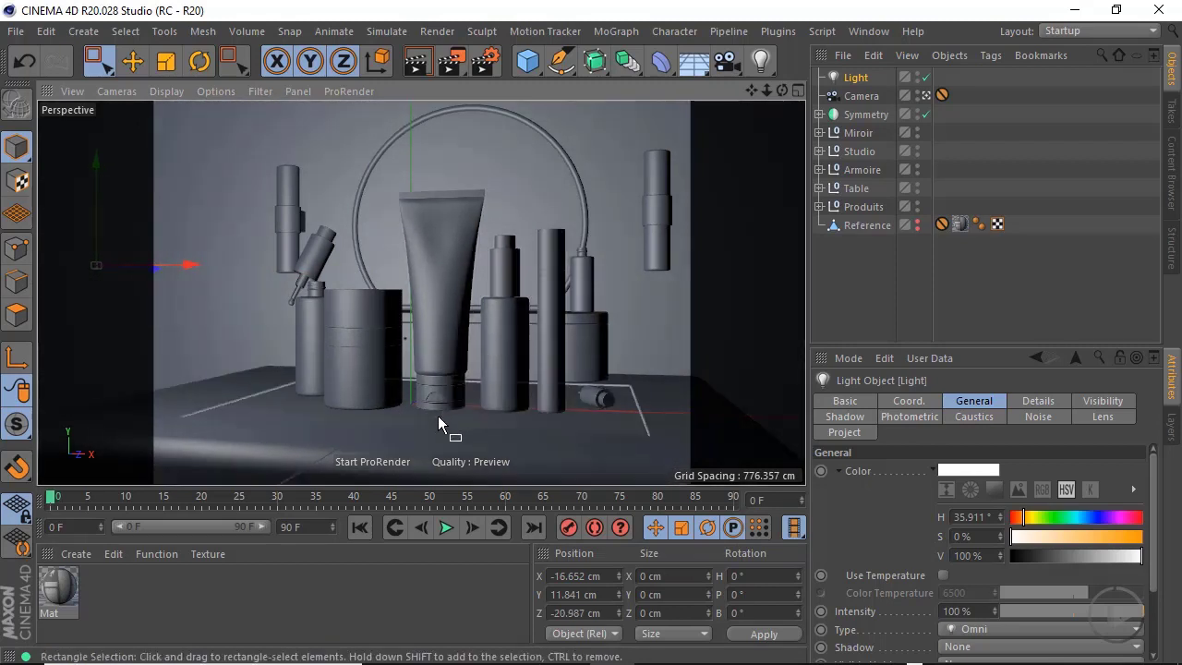
pyautogui.click(415, 71)
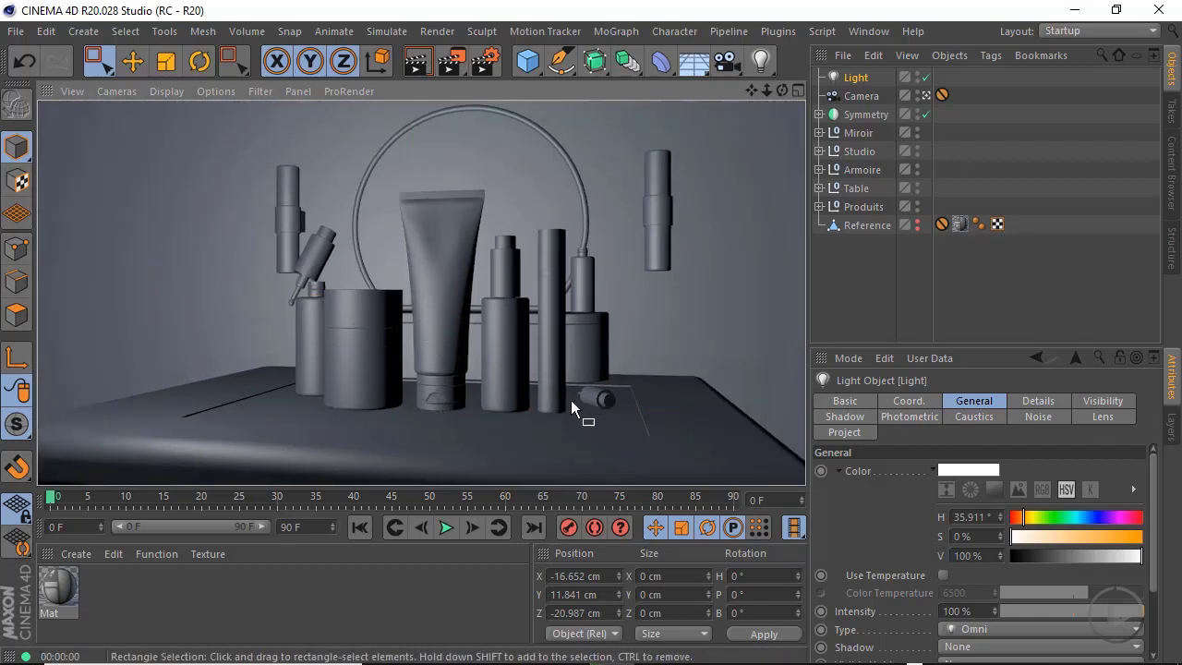
# Set the light's shadow type to Area and render a preview of the view
pyautogui.click(854, 77)
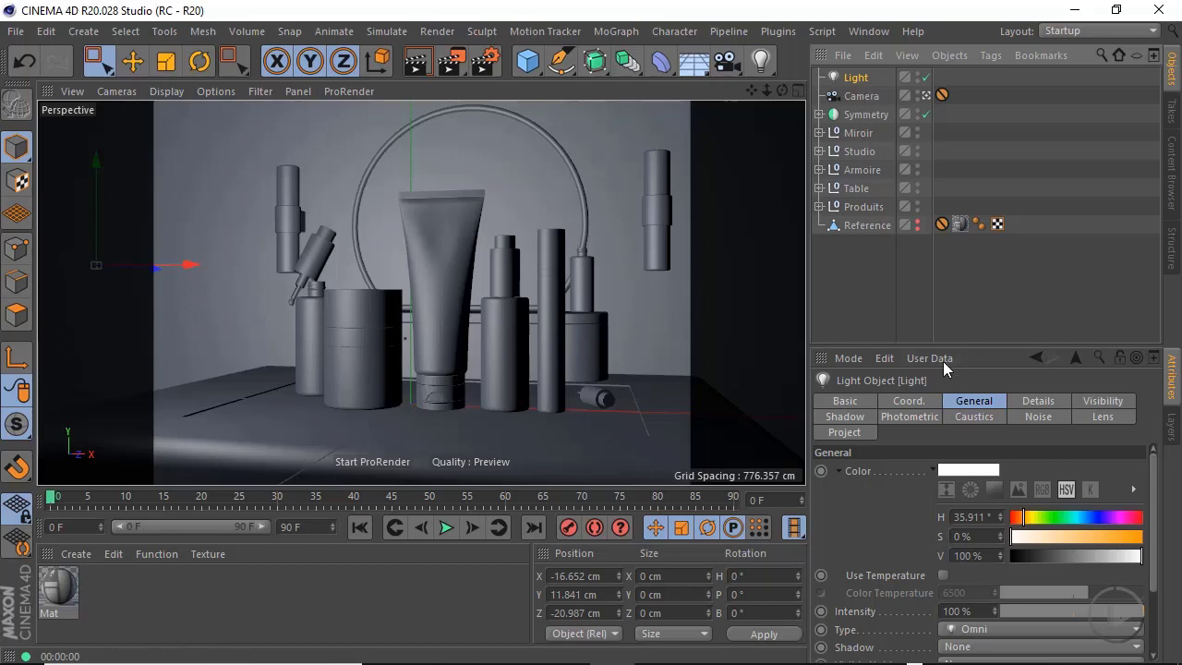
pyautogui.scroll(-3, 1155, 501)
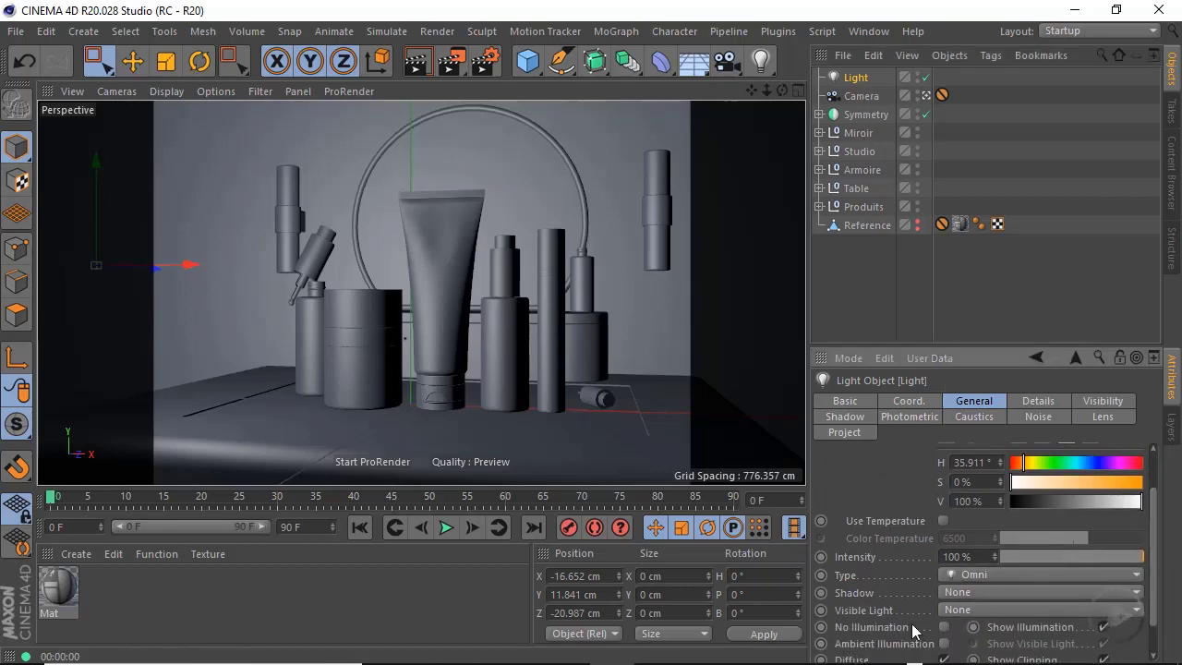
pyautogui.click(964, 590)
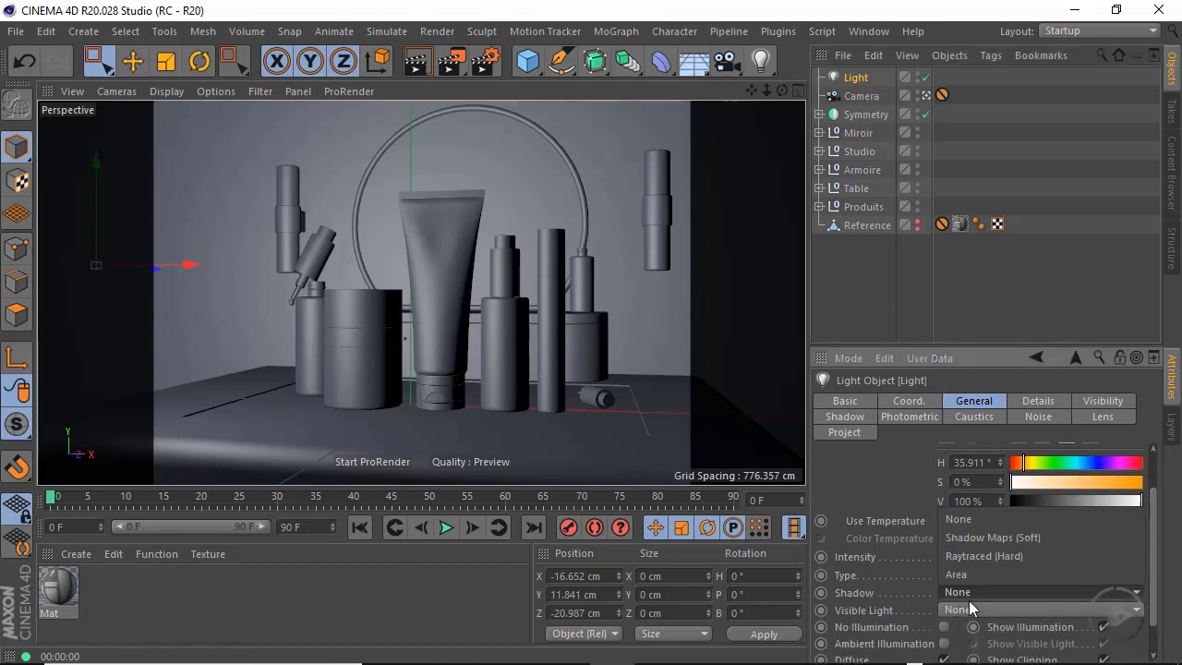
pyautogui.click(969, 574)
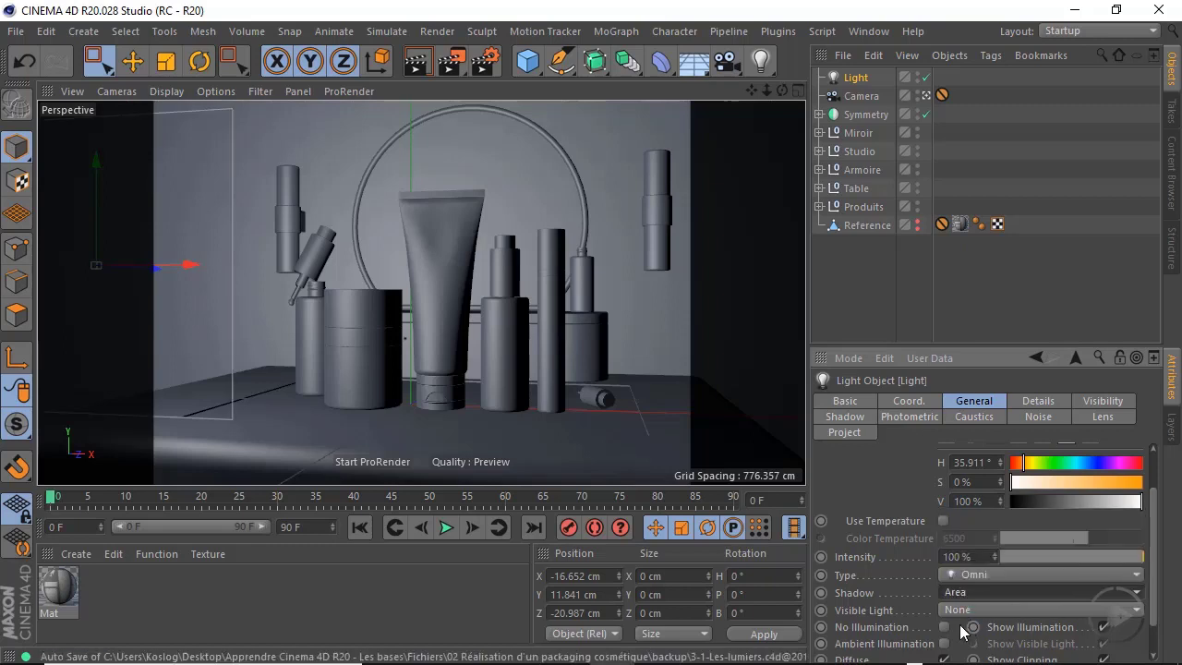
pyautogui.click(417, 63)
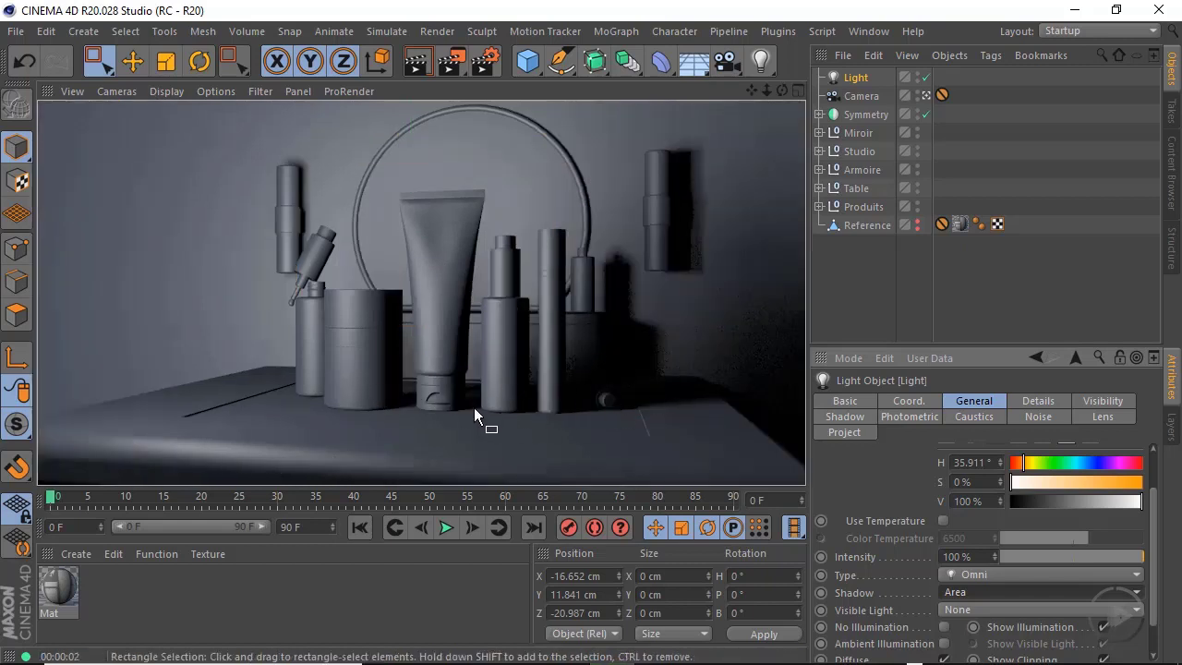
# Try tinting the light's color blue at hue 213°, then green at hue 119° with 22 % saturation
pyautogui.scroll(2, 968, 473)
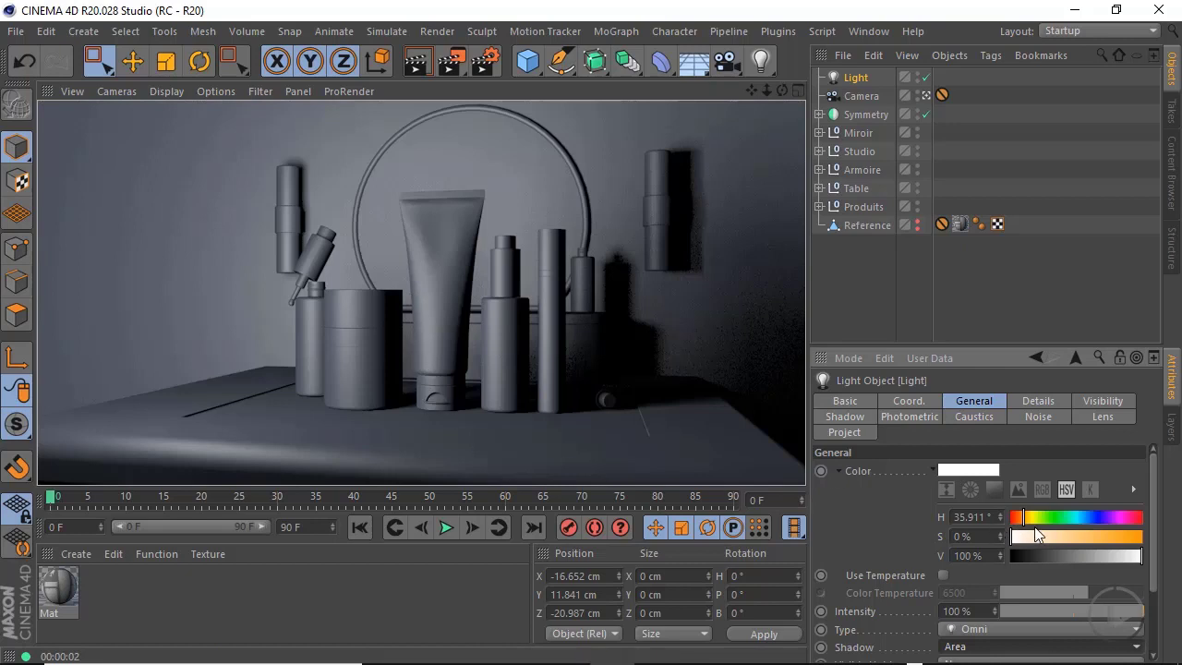
pyautogui.moveTo(1026, 519); pyautogui.dragTo(1090, 519)
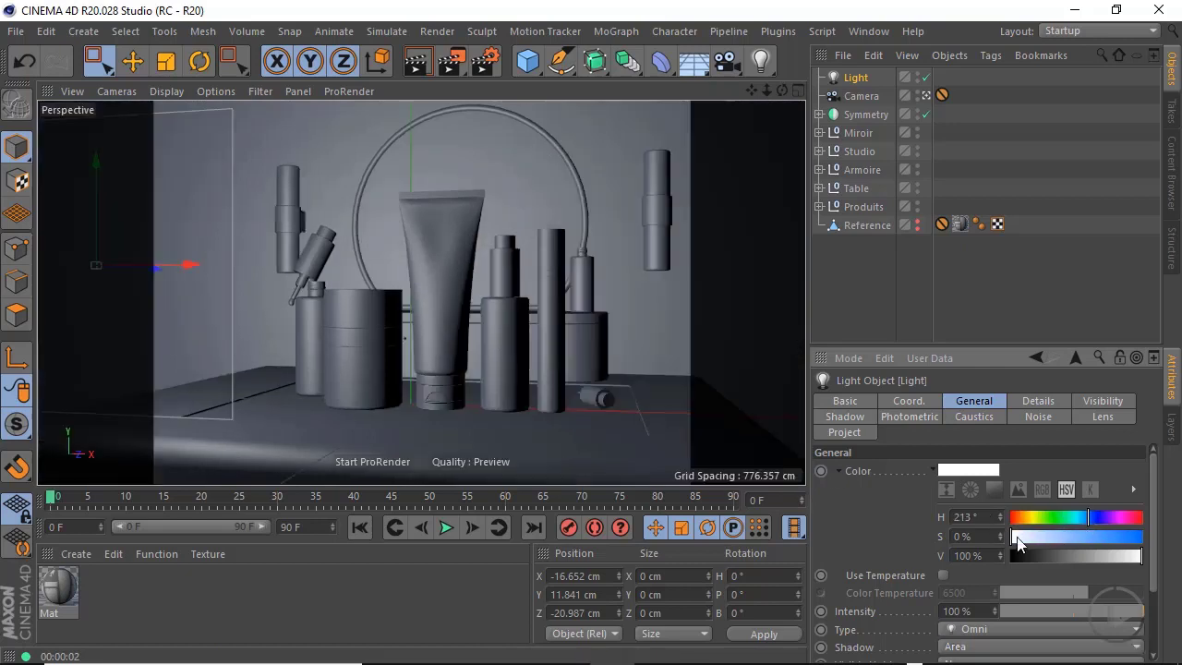
pyautogui.moveTo(1022, 538); pyautogui.dragTo(1057, 525)
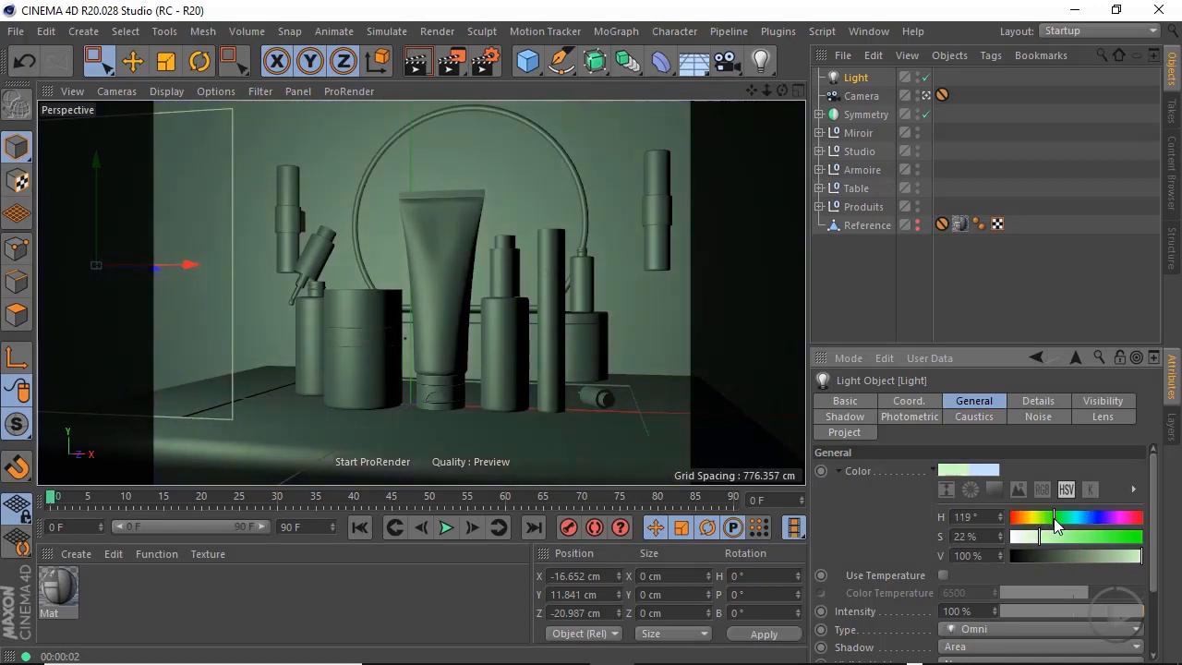
# Enable Use Temperature on the light, set its color temperature to 5500, and disable the option again
pyautogui.click(943, 576)
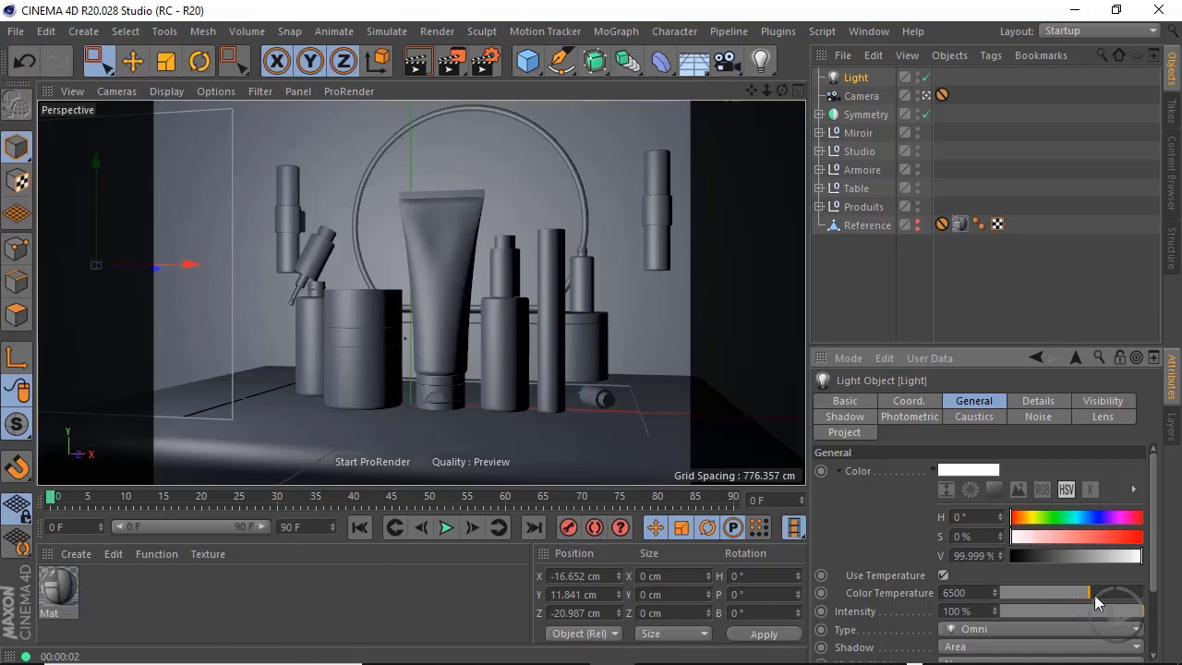
pyautogui.moveTo(1089, 592); pyautogui.dragTo(1119, 605)
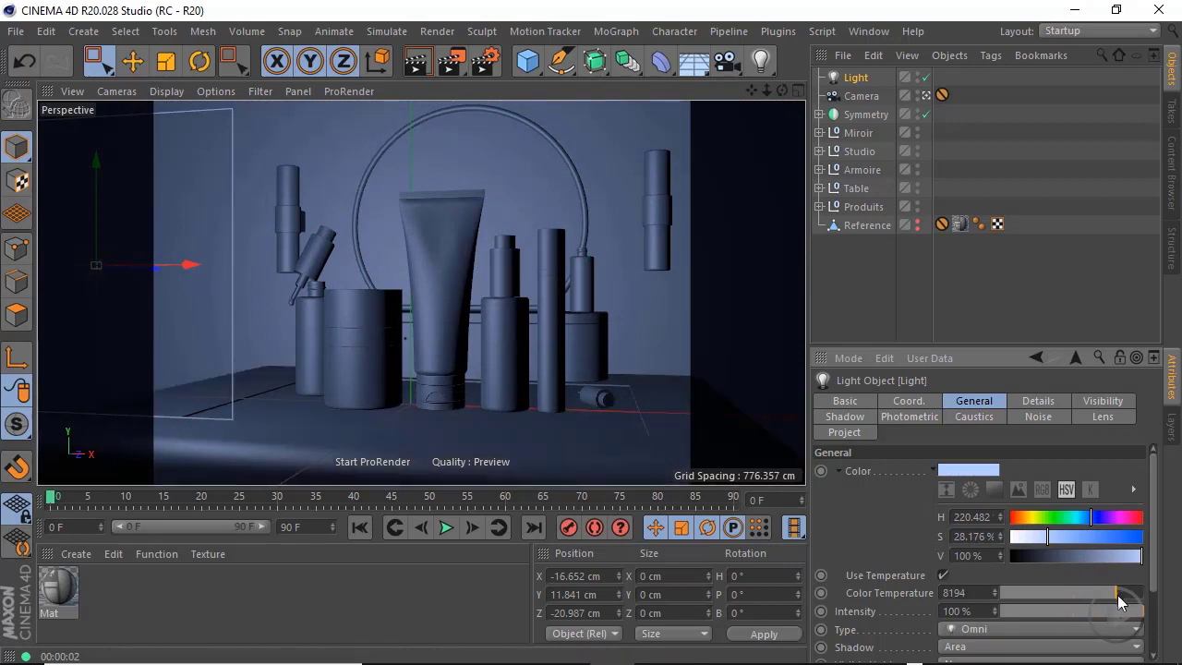
pyautogui.moveTo(1117, 596); pyautogui.dragTo(1074, 604)
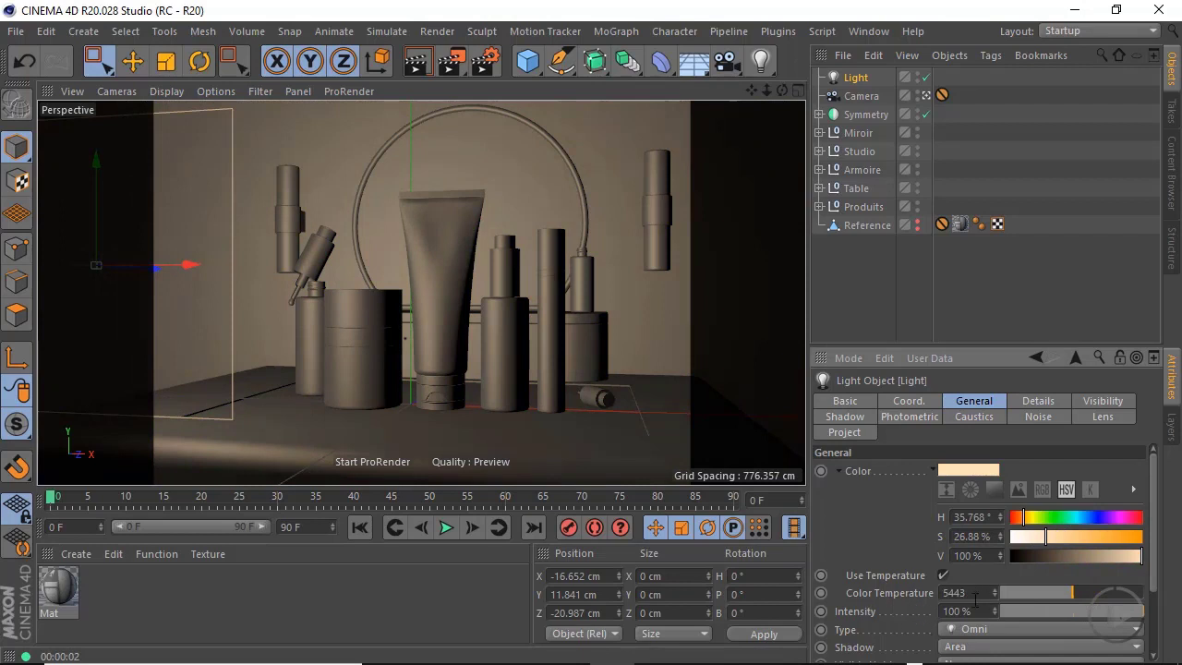
pyautogui.click(980, 596)
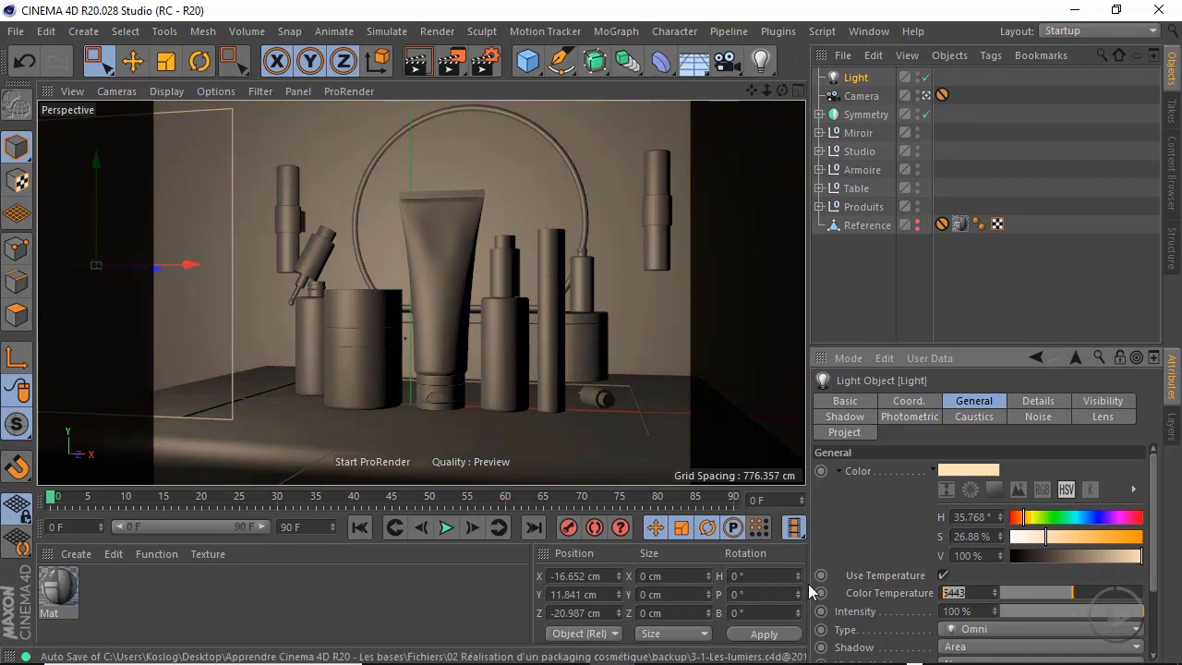
pyautogui.write('550')
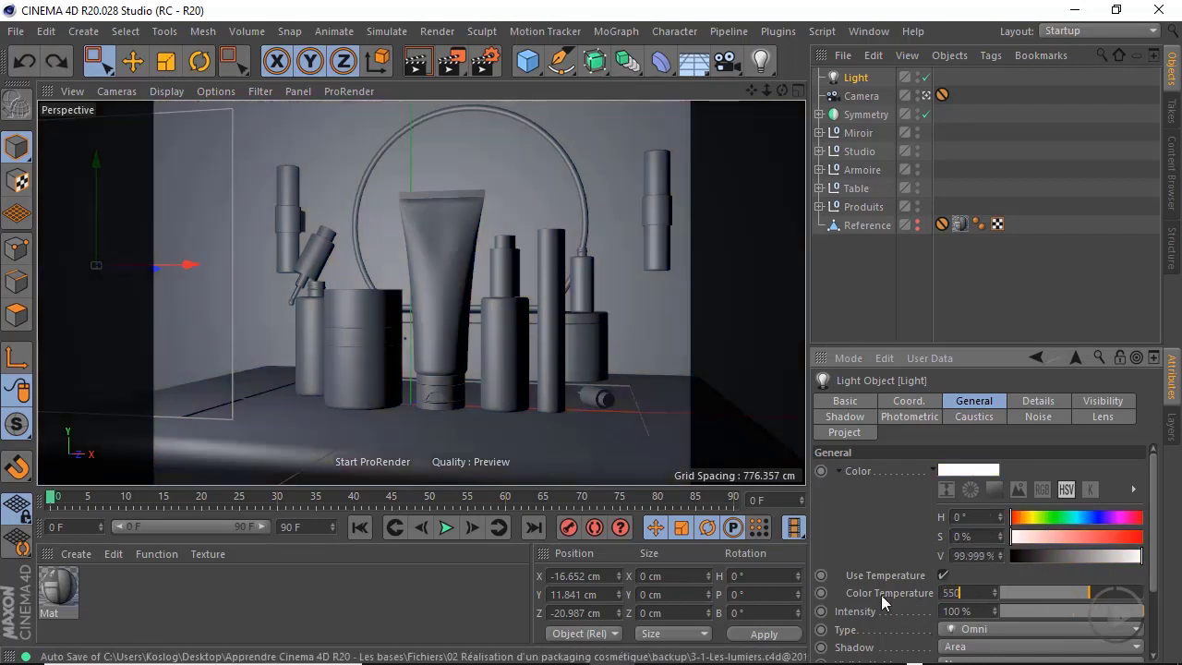
pyautogui.write('0')
pyautogui.press('Return')
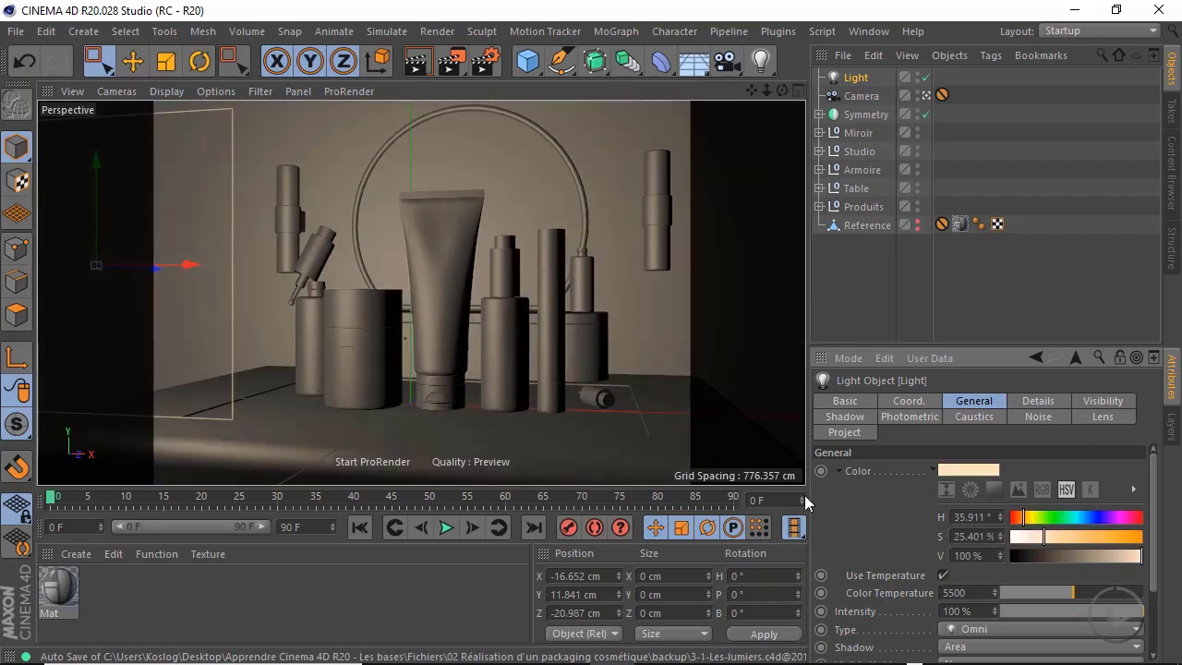
pyautogui.click(943, 575)
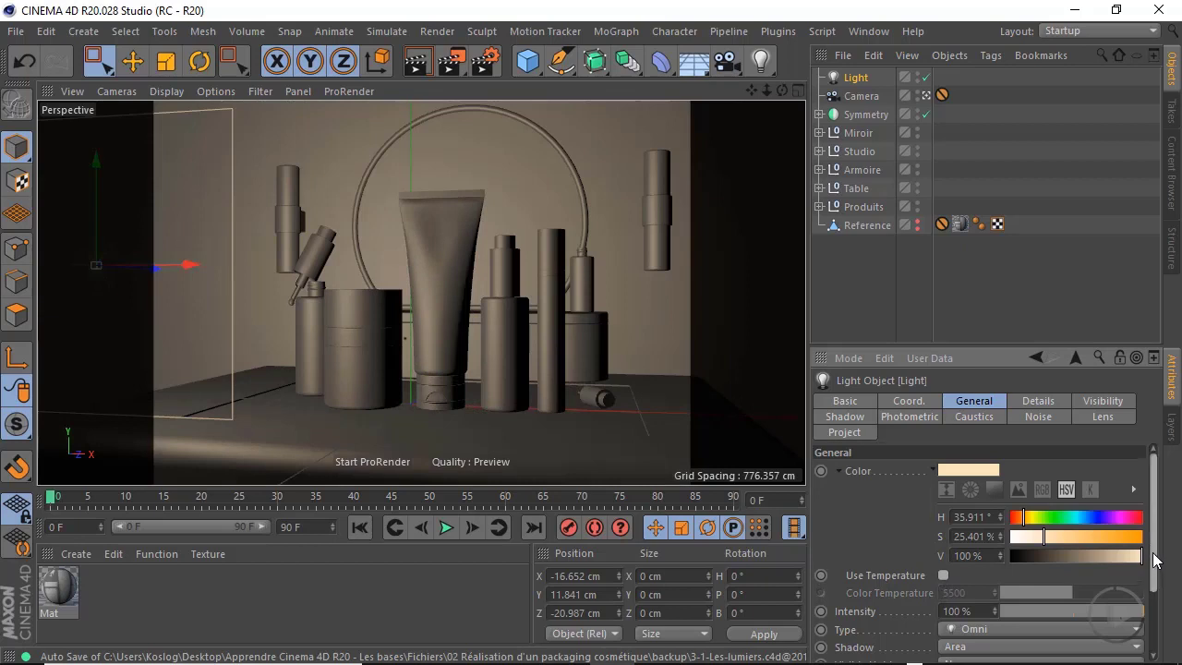
# Change the light's type to Spot and rotate it toward the products, to about H -35°, P -16°, B -9°
pyautogui.moveTo(1153, 552); pyautogui.dragTo(1160, 621)
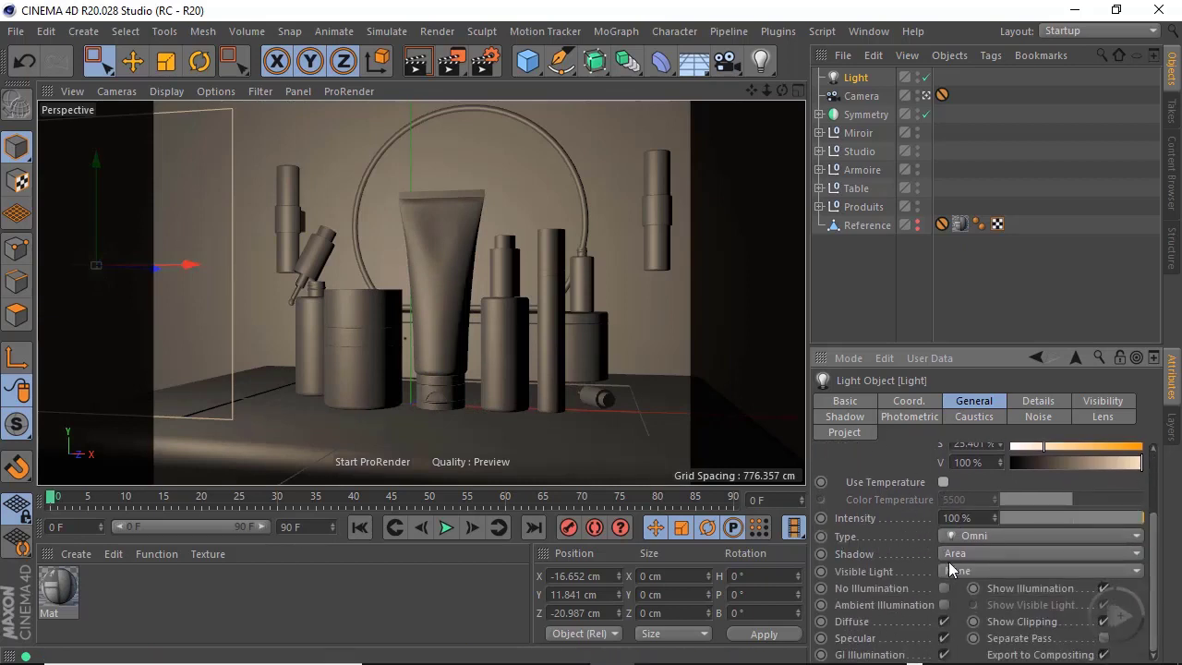
pyautogui.click(992, 536)
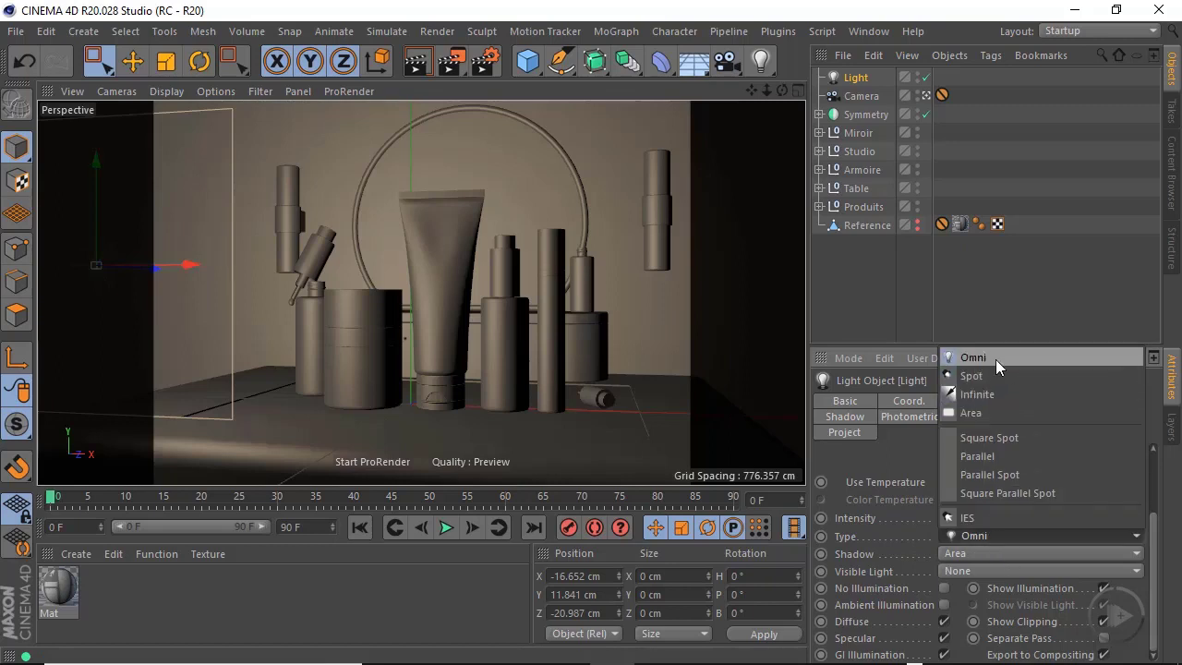
pyautogui.click(971, 376)
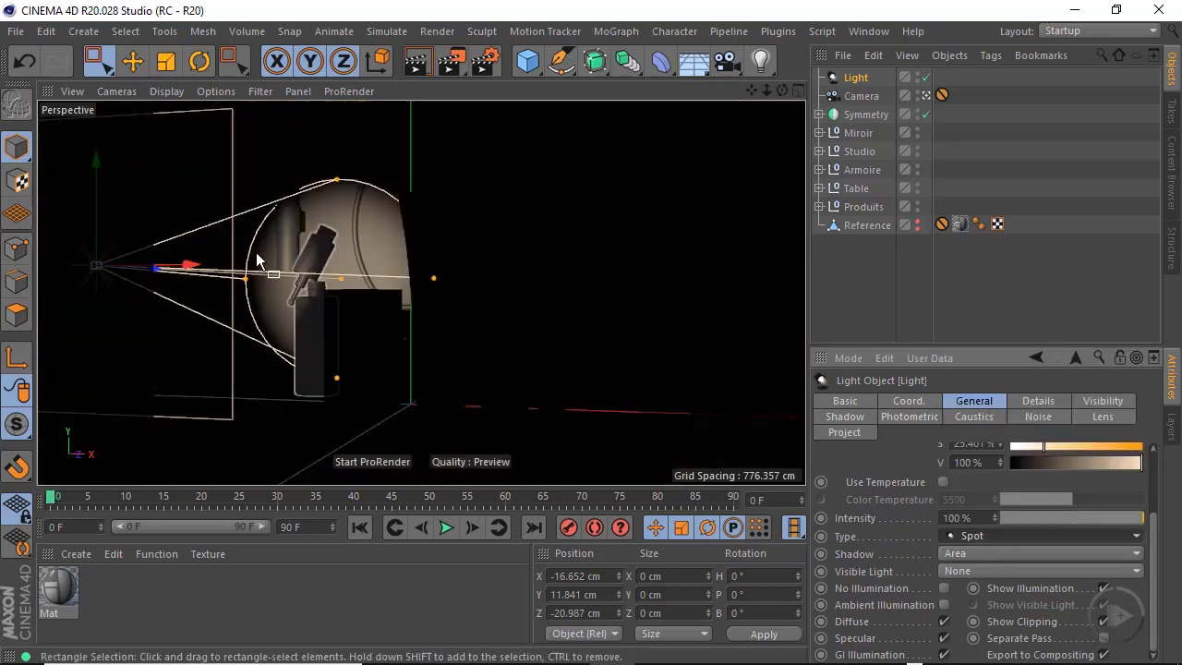
pyautogui.click(200, 61)
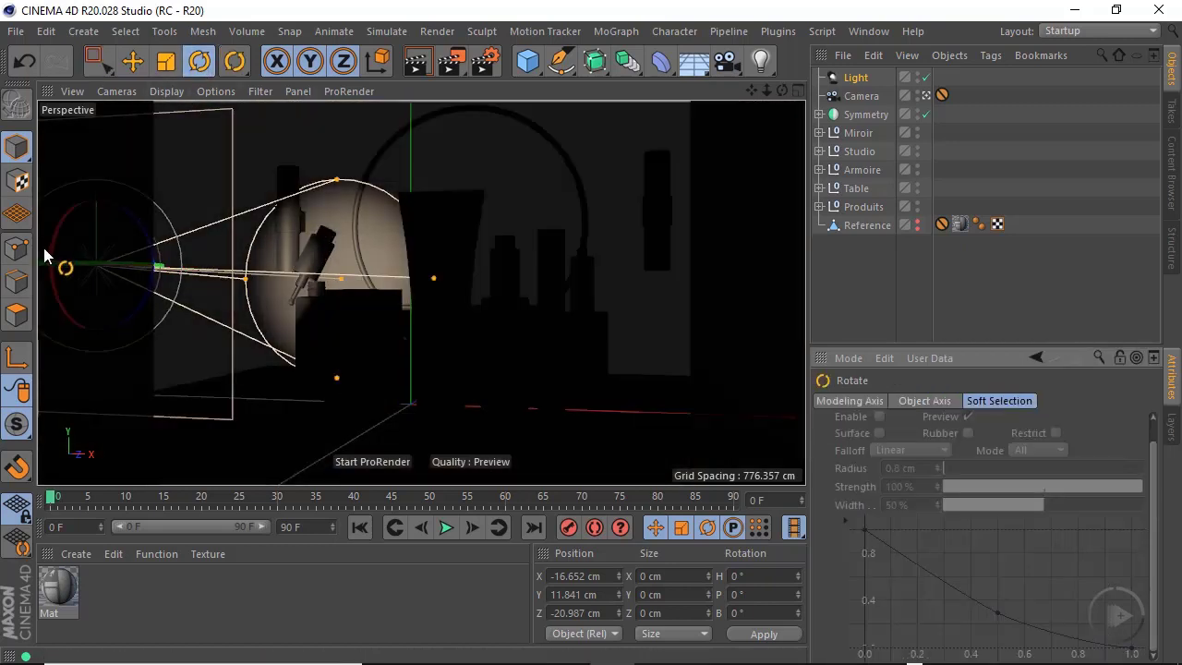
pyautogui.moveTo(54, 289); pyautogui.dragTo(87, 219)
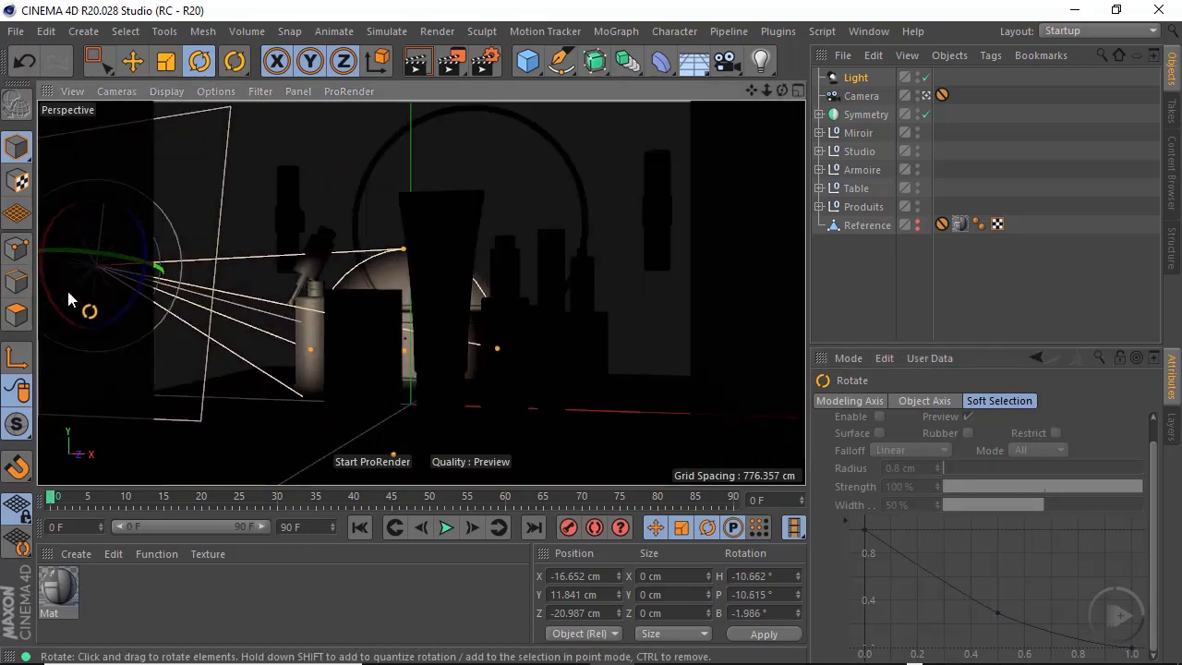
pyautogui.moveTo(59, 300); pyautogui.dragTo(582, 377)
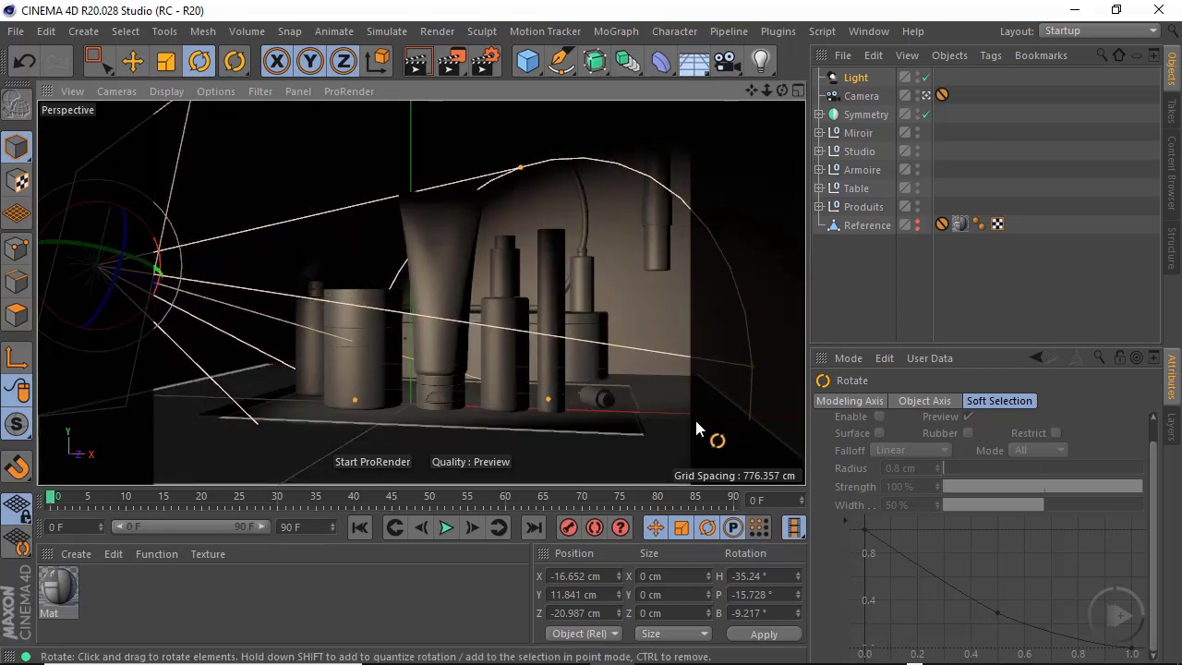
# Try the Infinite type on the light and render a preview of the view
pyautogui.click(856, 78)
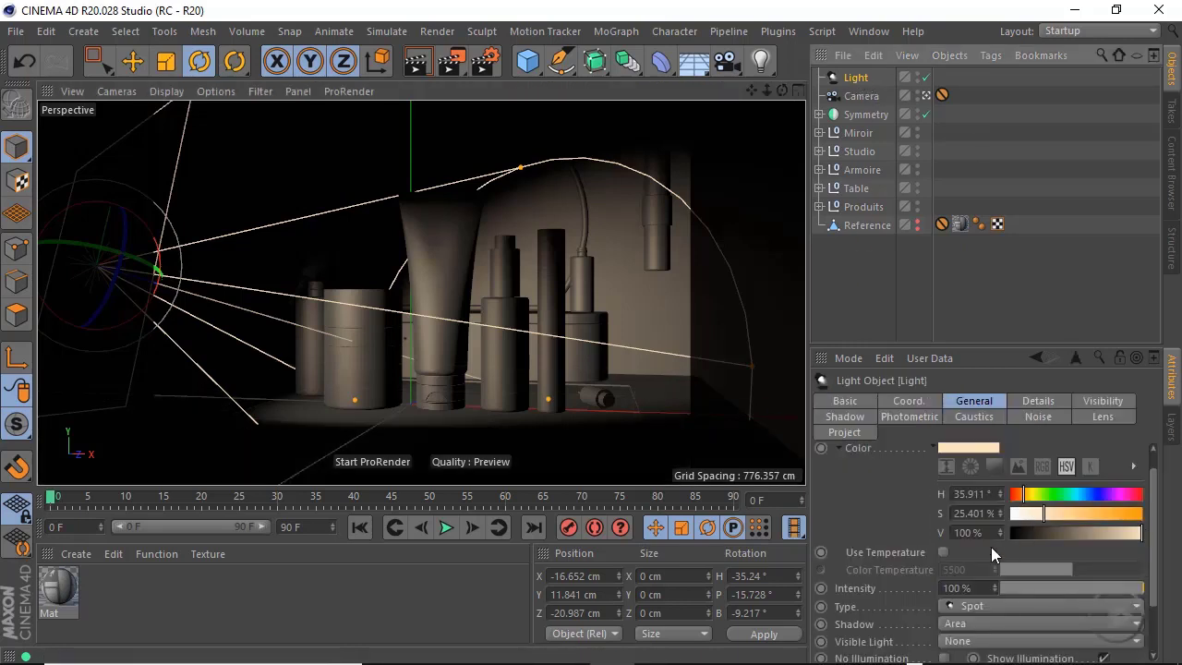
pyautogui.click(986, 608)
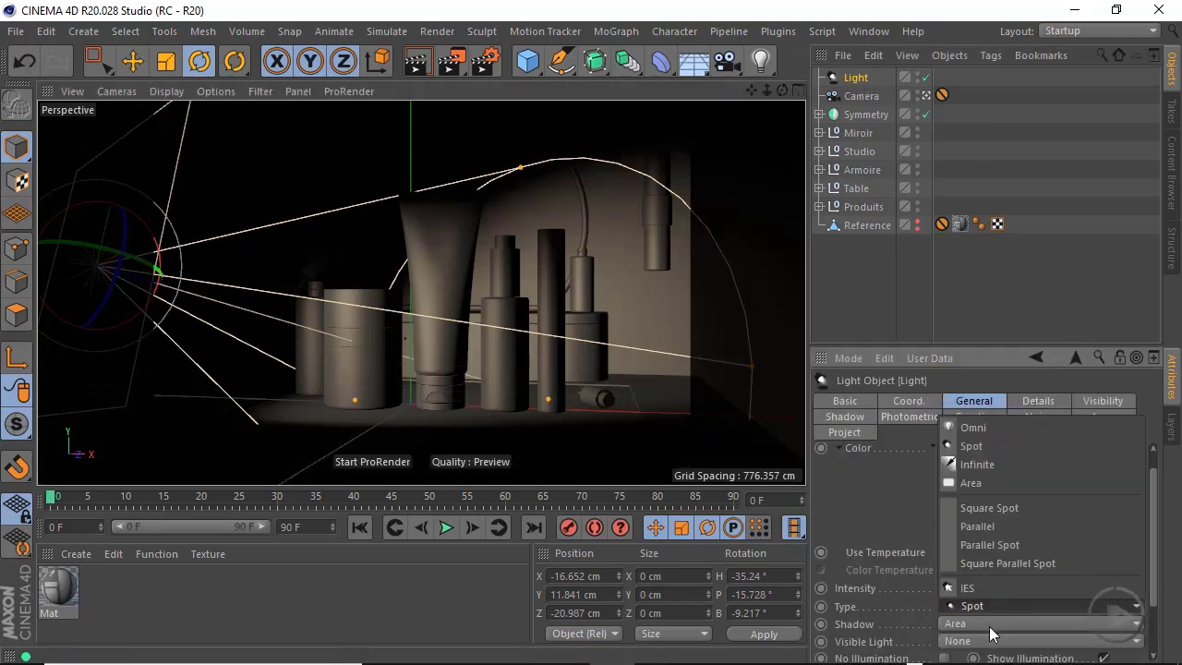
pyautogui.click(987, 465)
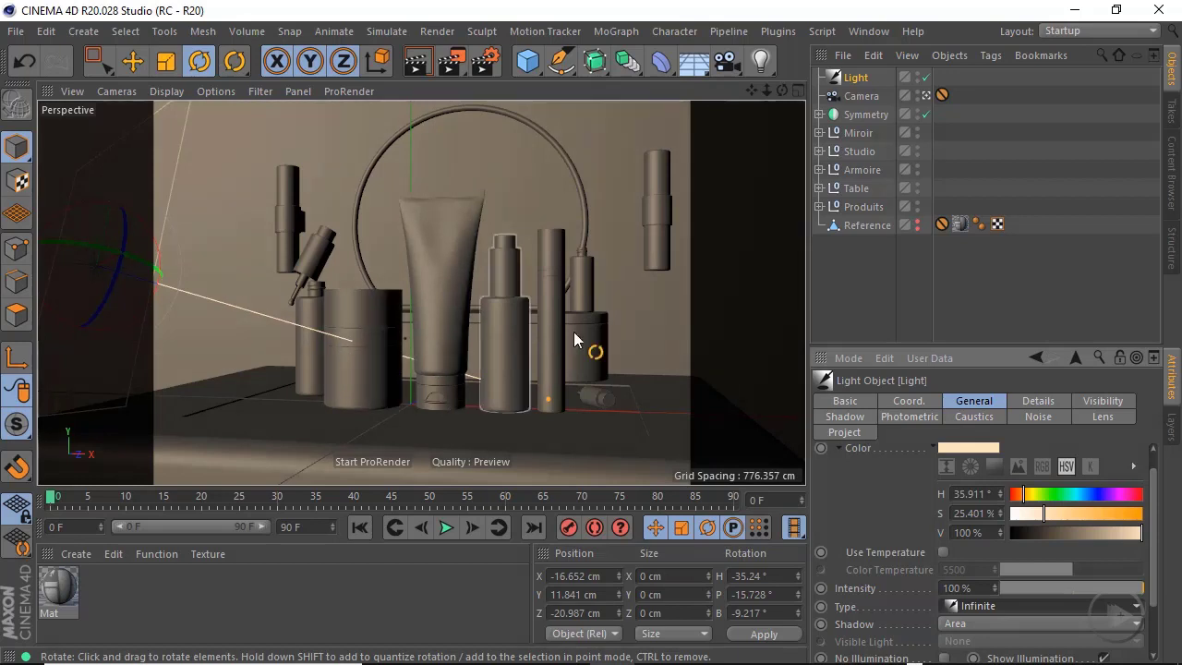
pyautogui.click(417, 61)
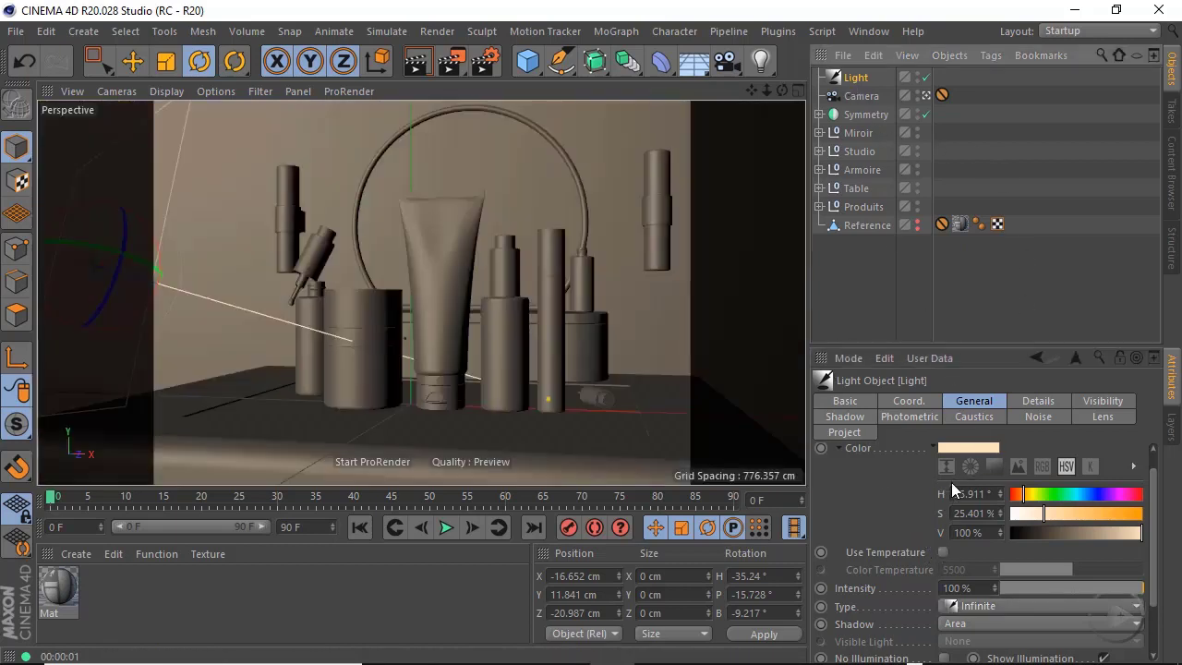
# Change the light's type to Area and stop viewing the scene through the camera
pyautogui.click(979, 606)
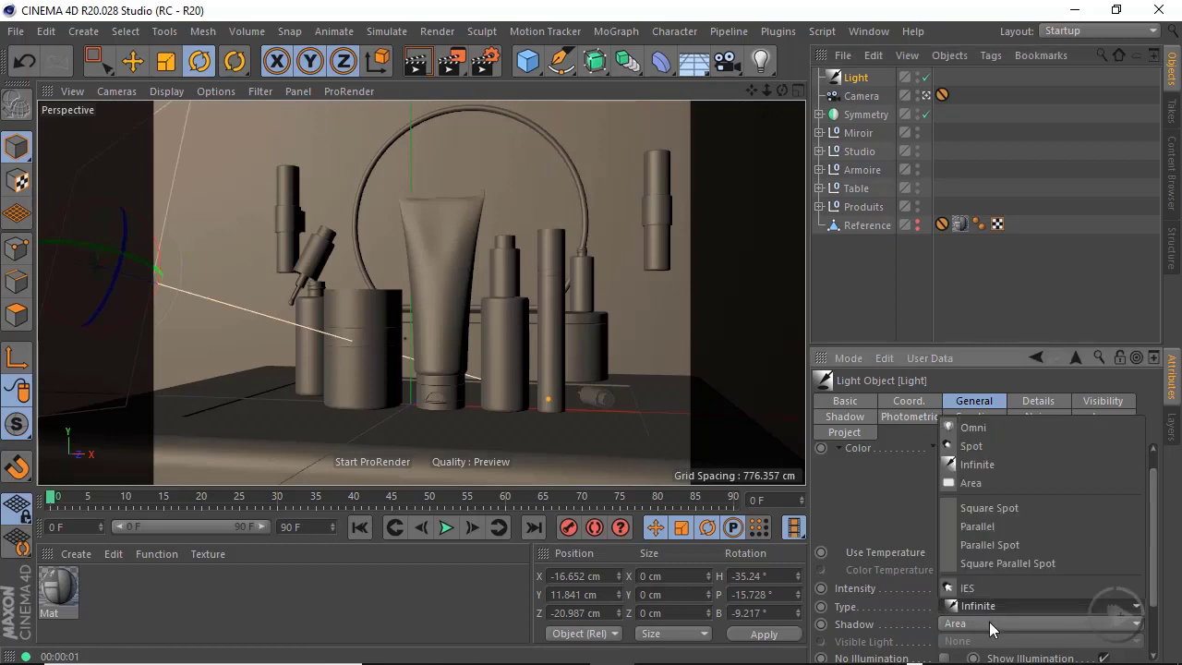
pyautogui.click(960, 480)
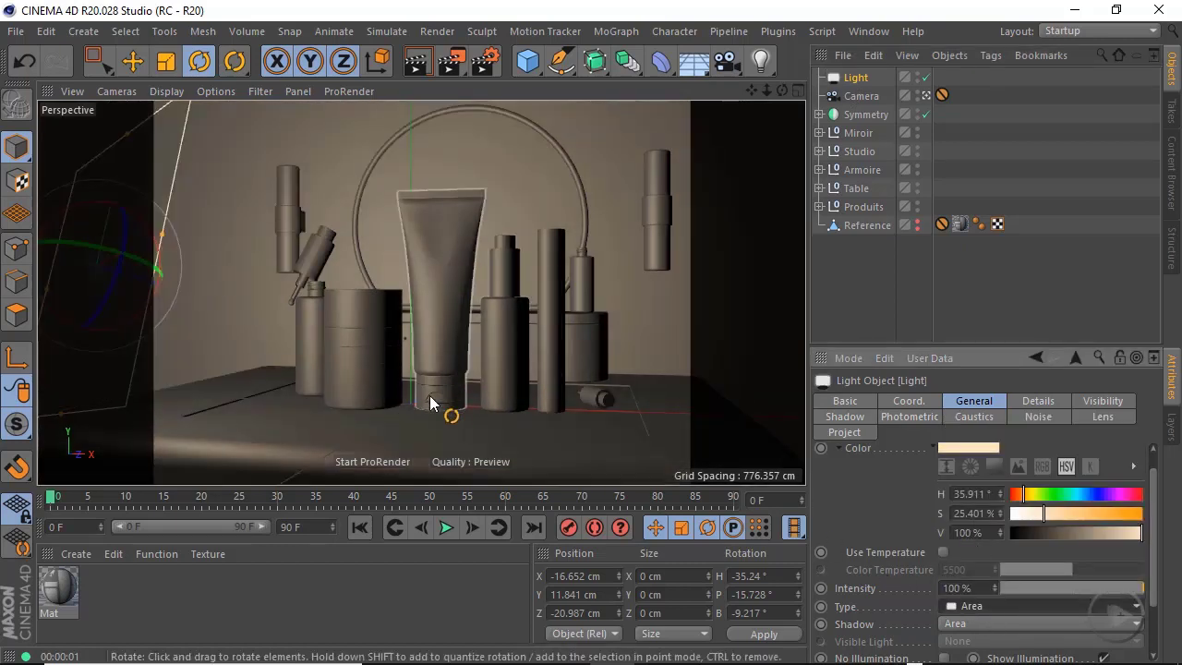
pyautogui.click(927, 96)
# Resize the area light's rectangle by its handles in the viewport to about 22.3 cm wide and 31.6 cm high
pyautogui.scroll(-8, 469, 299)
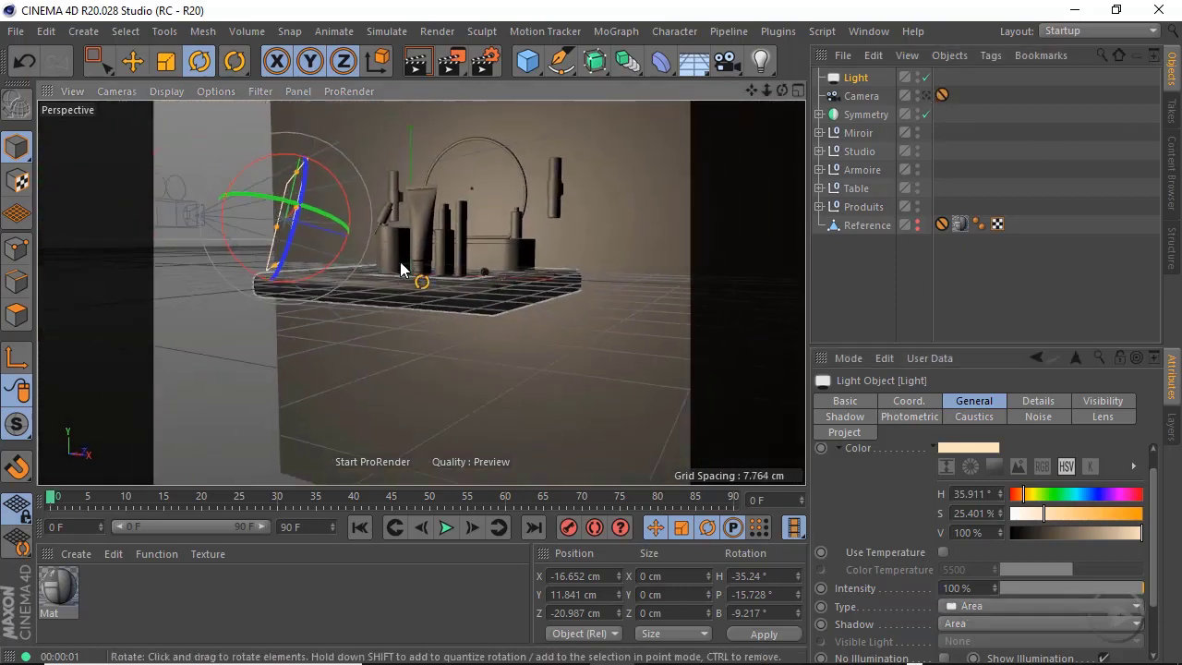
pyautogui.keyDown('alt'); pyautogui.moveTo(400, 261); pyautogui.dragTo(456, 327); pyautogui.keyUp('alt')
pyautogui.keyDown('alt'); pyautogui.moveTo(413, 281); pyautogui.dragTo(517, 353); pyautogui.keyUp('alt')
pyautogui.scroll(3, 467, 365)
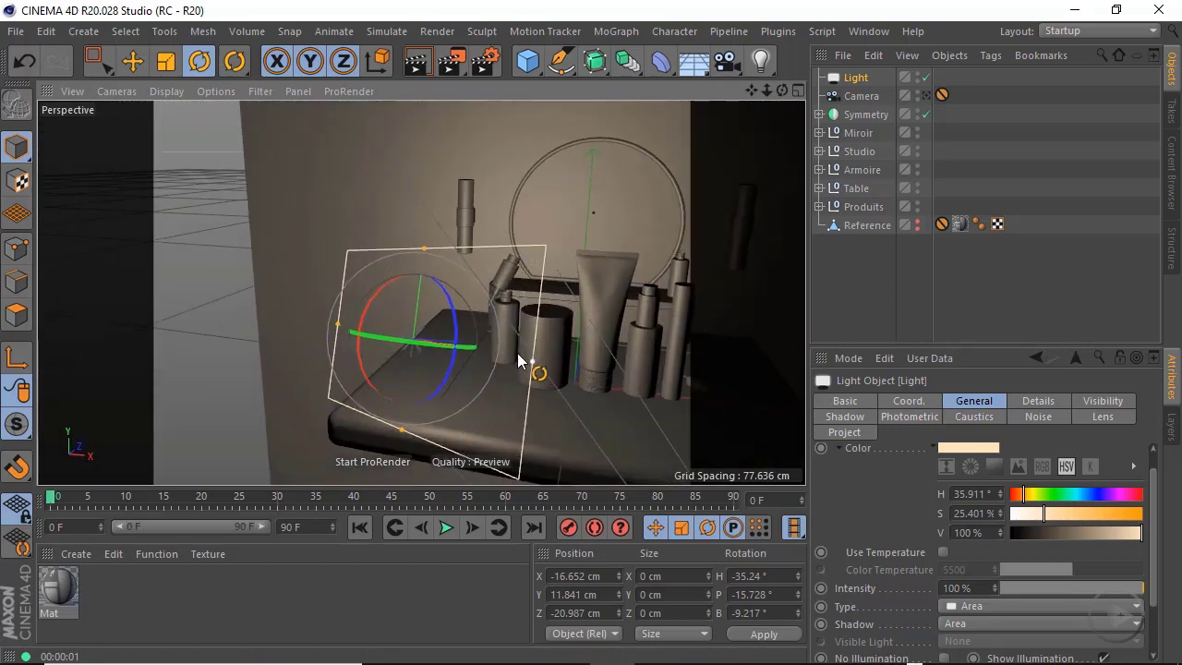
pyautogui.moveTo(426, 249); pyautogui.dragTo(431, 202)
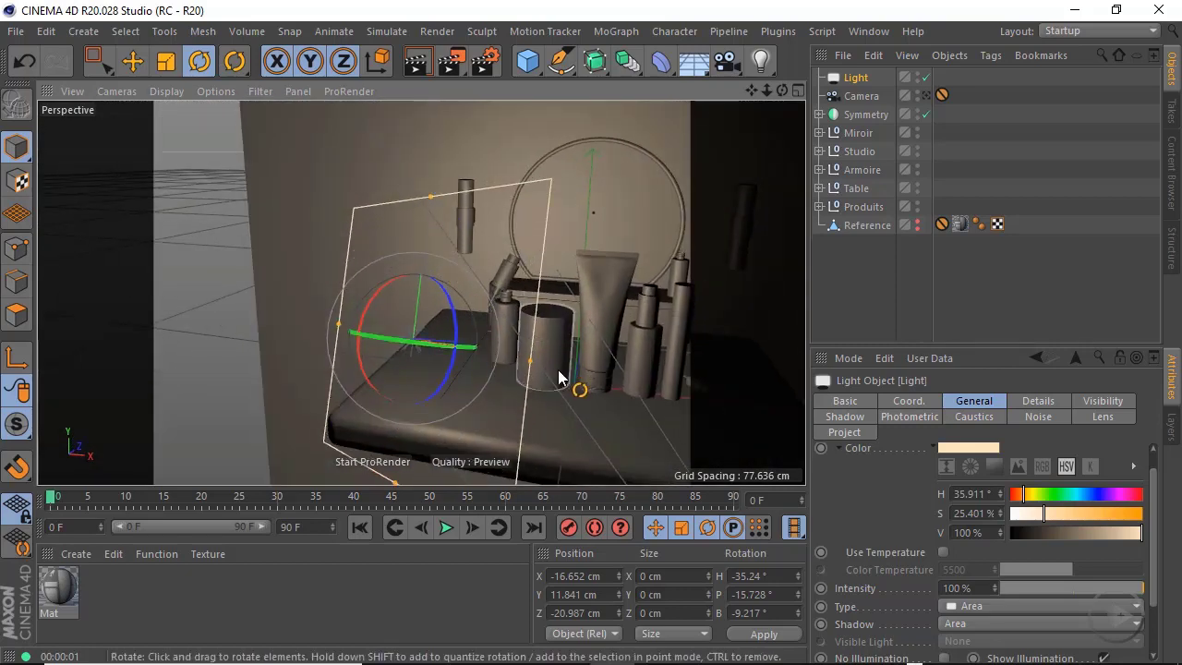
pyautogui.moveTo(530, 360); pyautogui.dragTo(482, 359)
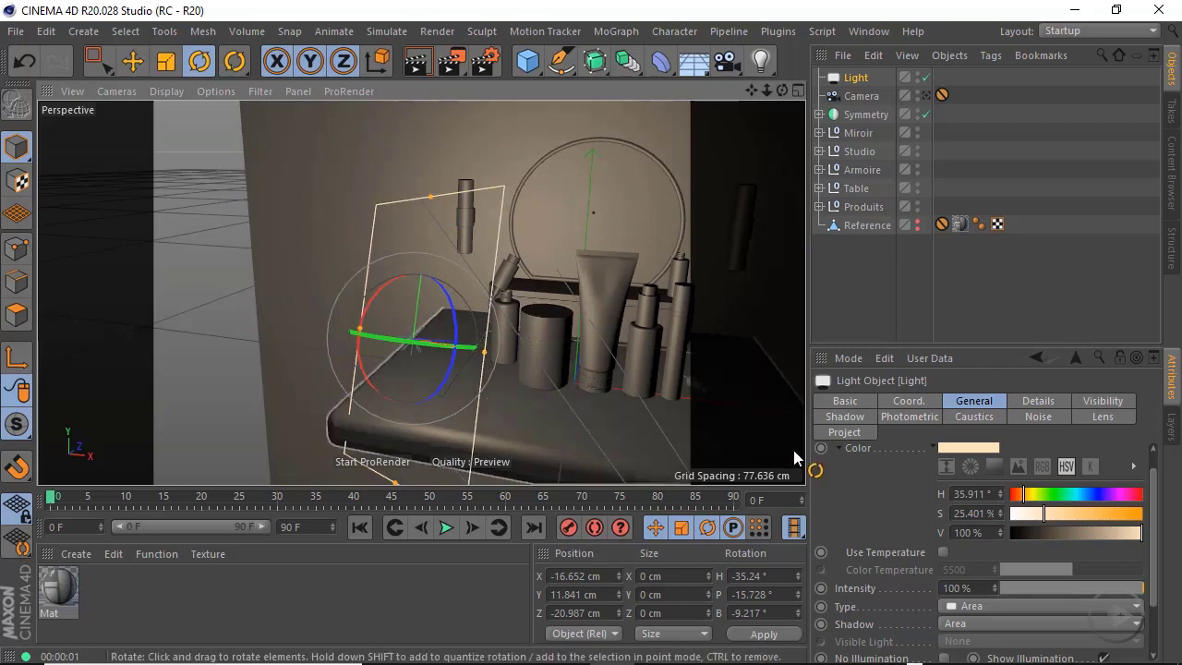
# Adjust the area light's dimensions in its detail settings to Size X 20.284 cm and Size Y 23.255 cm
pyautogui.click(1038, 403)
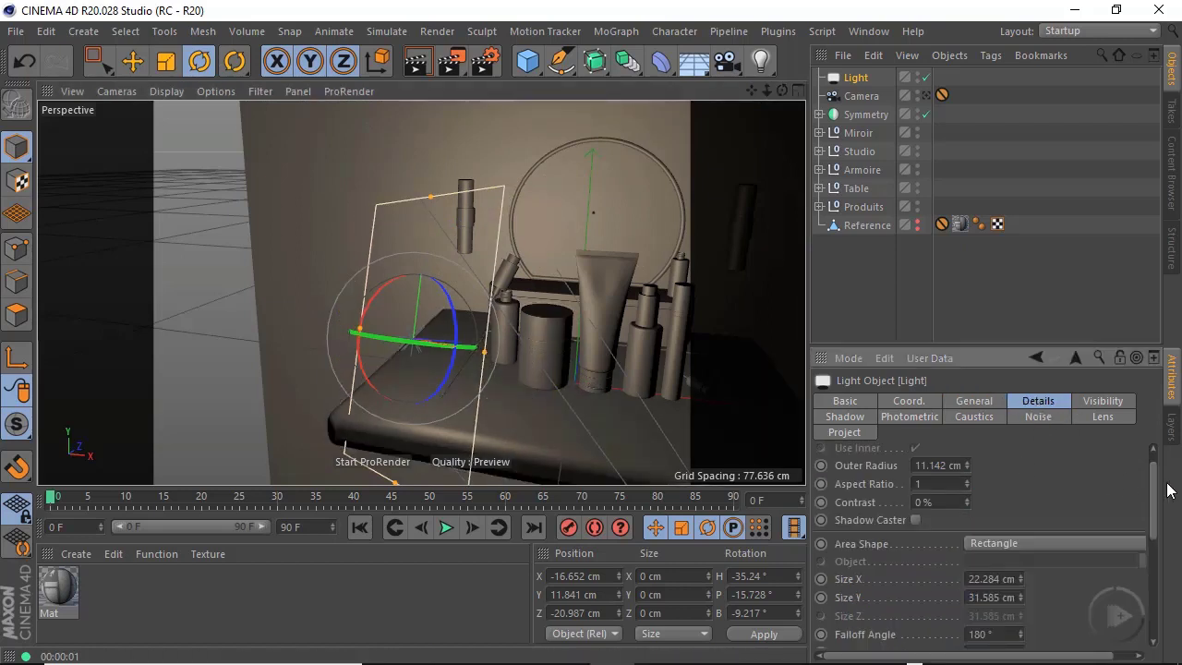
pyautogui.scroll(1, 1150, 491)
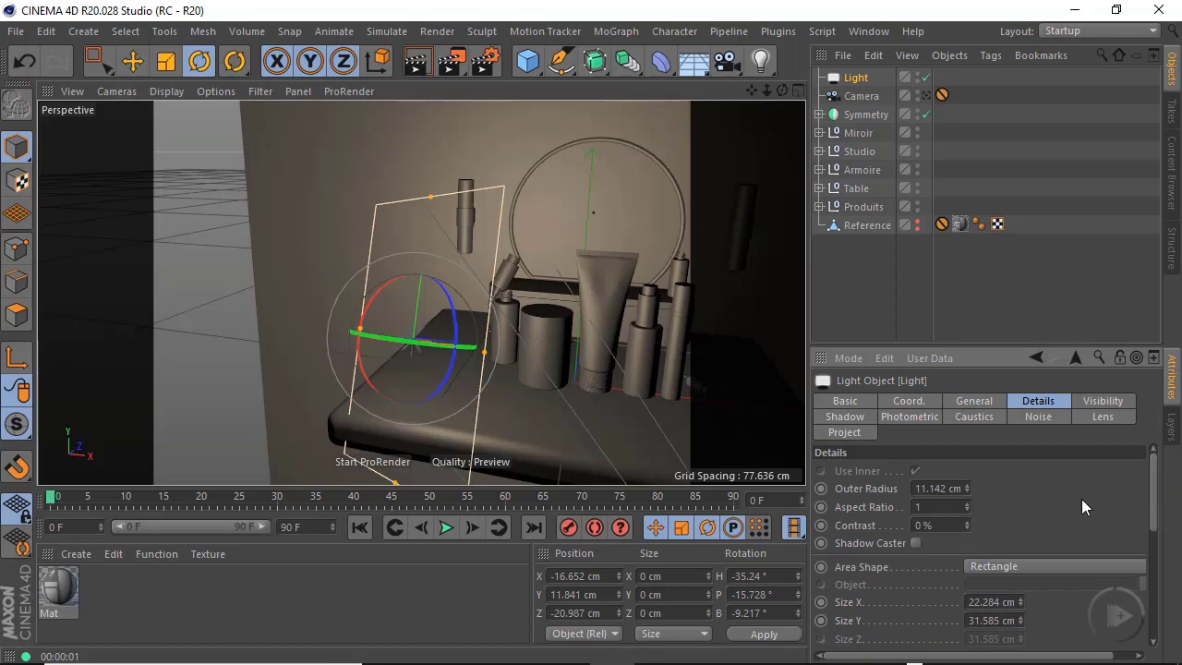
pyautogui.moveTo(967, 488); pyautogui.dragTo(1029, 580)
pyautogui.moveTo(1022, 621)
pyautogui.mouseDown()
pyautogui.moveTo(1028, 612)
pyautogui.moveTo(1024, 627)
pyautogui.mouseUp()
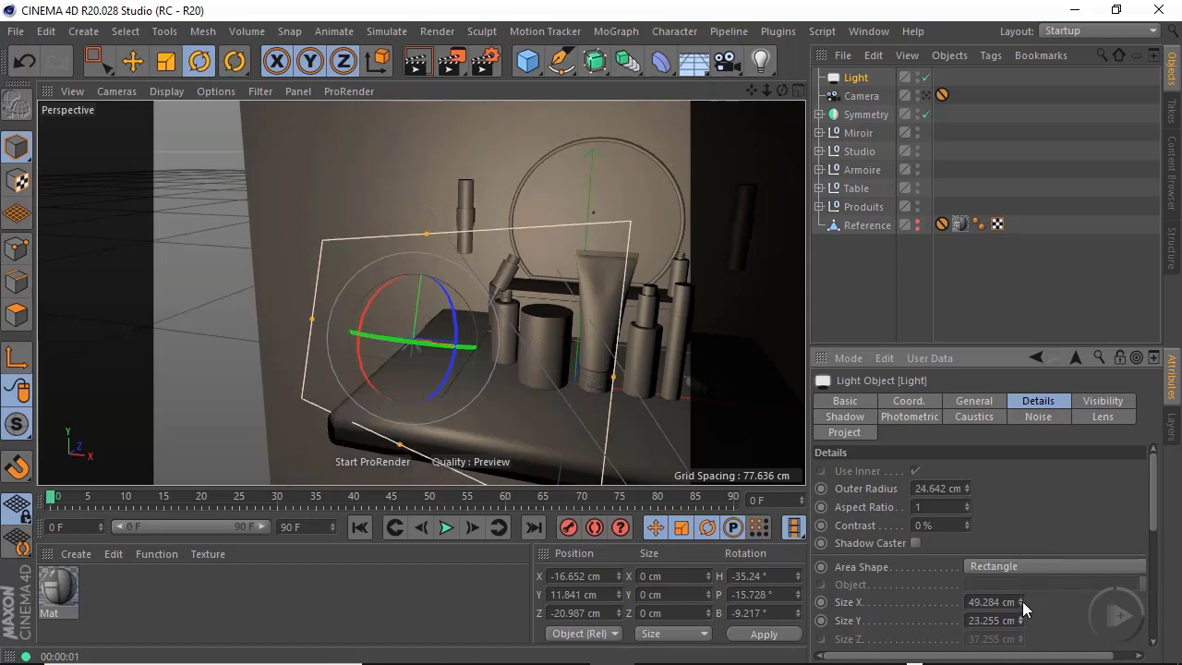
pyautogui.moveTo(1022, 601); pyautogui.dragTo(1027, 637)
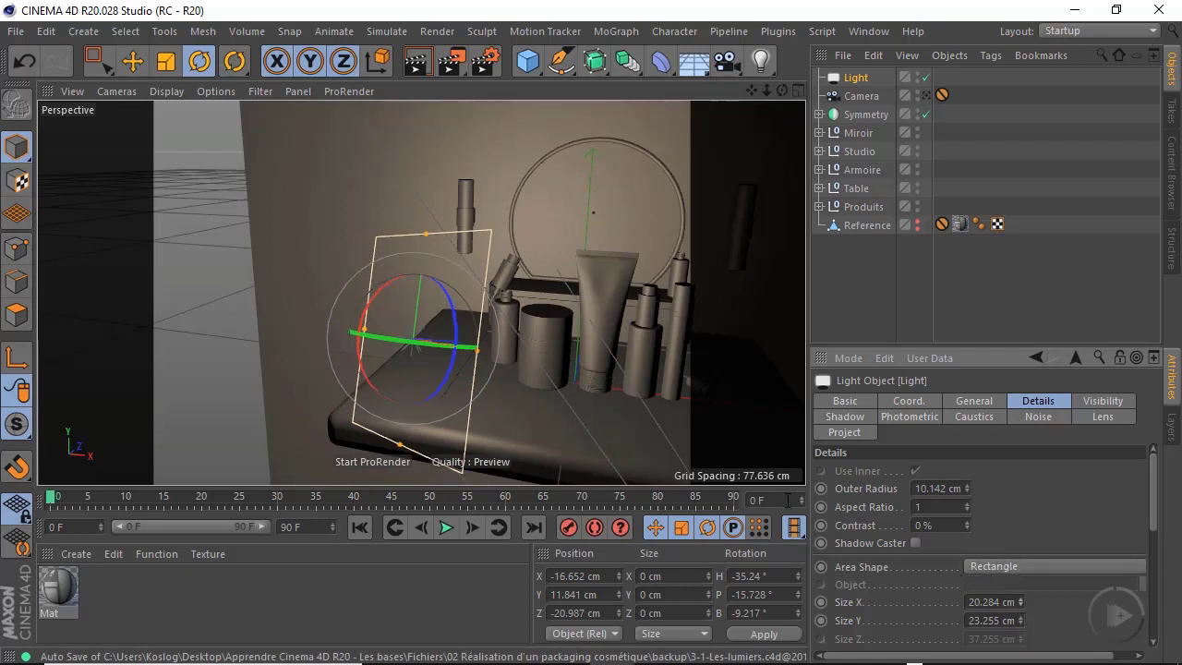
# Try the Disc and Sphere area shapes on the light and inspect each from another angle
pyautogui.click(991, 565)
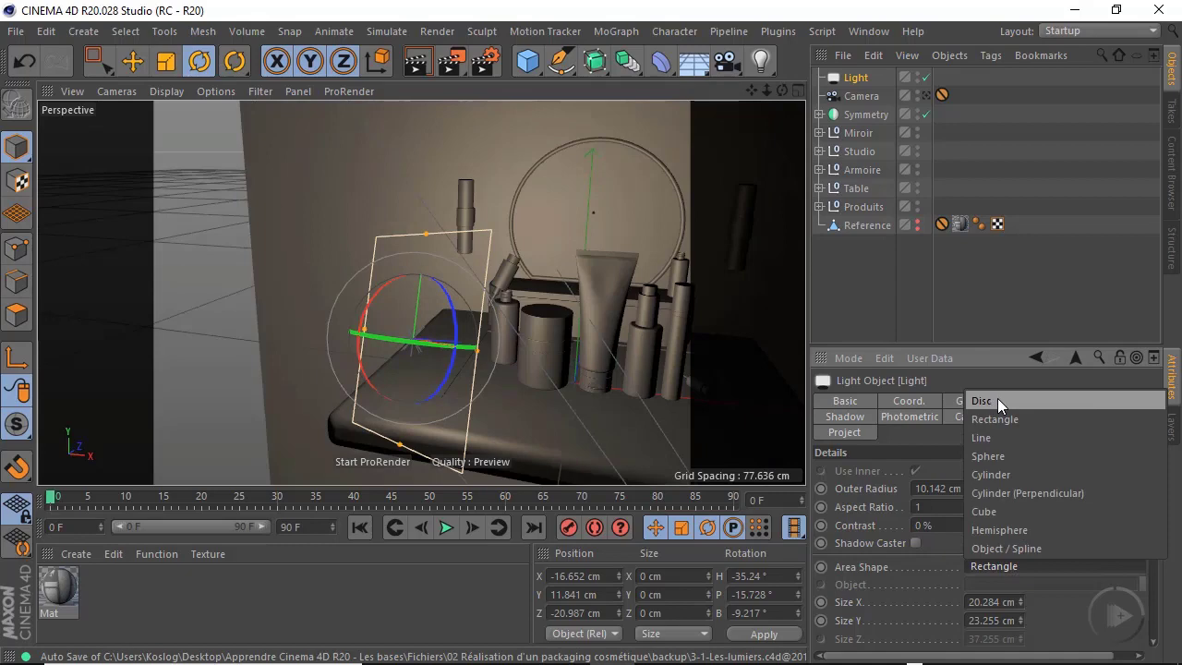
pyautogui.click(996, 400)
pyautogui.keyDown('alt'); pyautogui.moveTo(462, 369); pyautogui.dragTo(596, 349); pyautogui.keyUp('alt')
pyautogui.click(1012, 567)
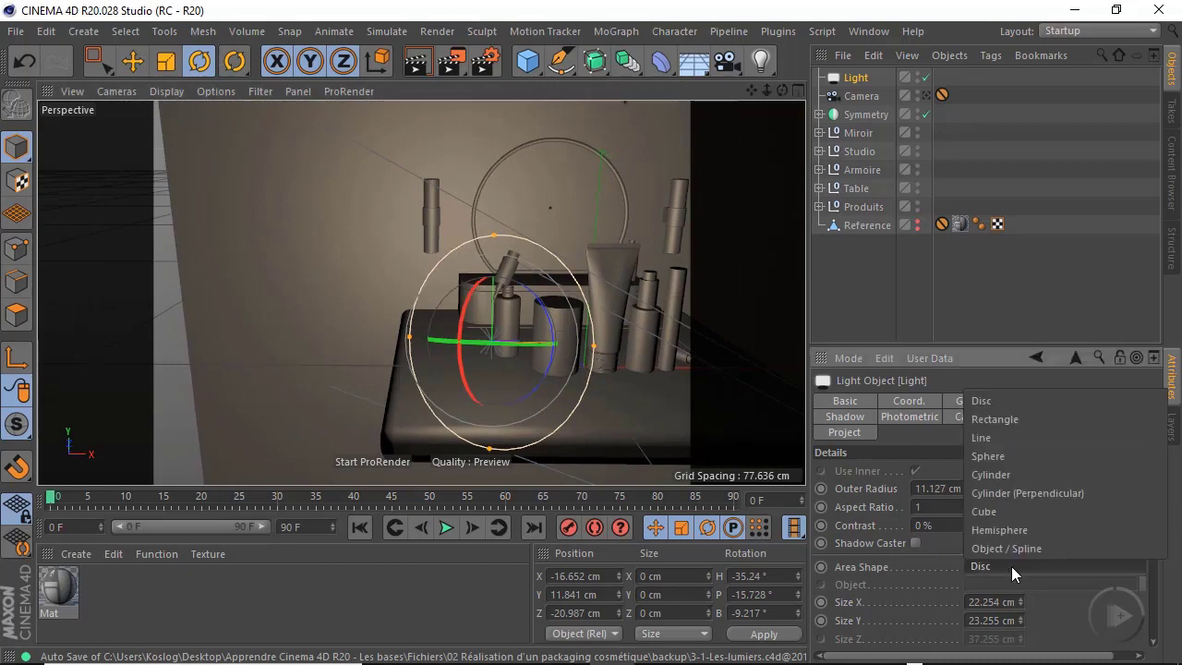
pyautogui.click(1003, 455)
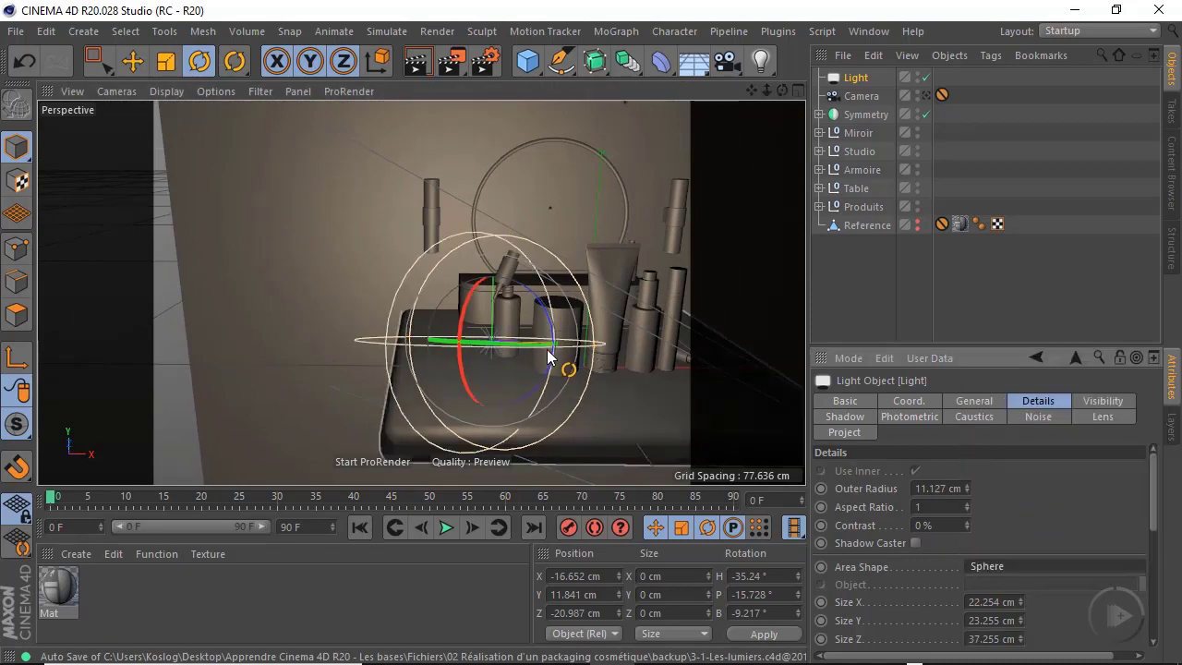
pyautogui.keyDown('alt'); pyautogui.moveTo(549, 355); pyautogui.dragTo(432, 359); pyautogui.keyUp('alt')
# Try the Cube and Cylinder (Perpendicular) area shapes on the light and return the shape to Rectangle
pyautogui.click(974, 569)
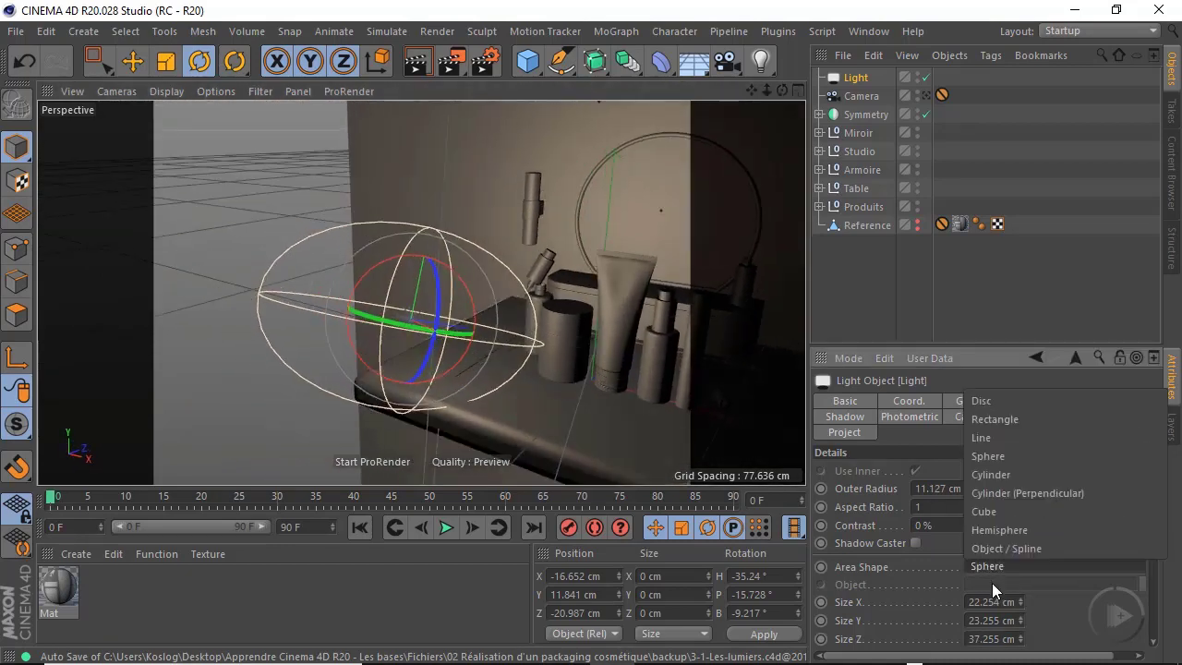
pyautogui.click(994, 510)
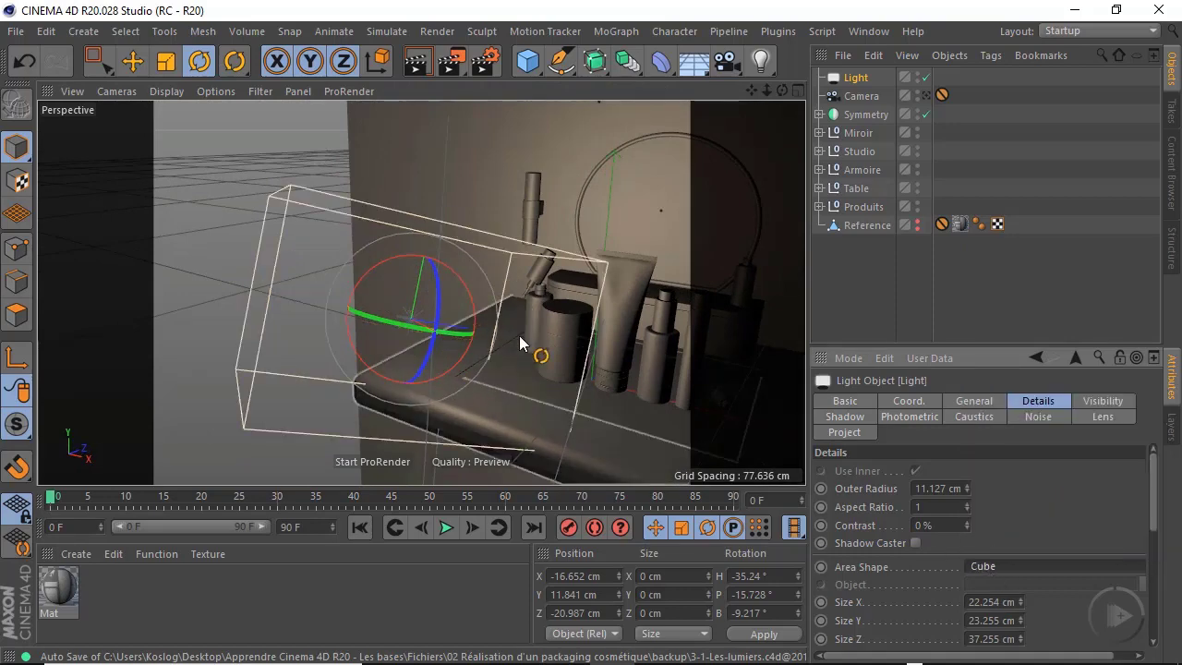
pyautogui.moveTo(519, 335)
pyautogui.keyDown('alt'); pyautogui.mouseDown()
pyautogui.moveTo(453, 361)
pyautogui.moveTo(518, 354)
pyautogui.mouseUp(); pyautogui.keyUp('alt')
pyautogui.click(1020, 567)
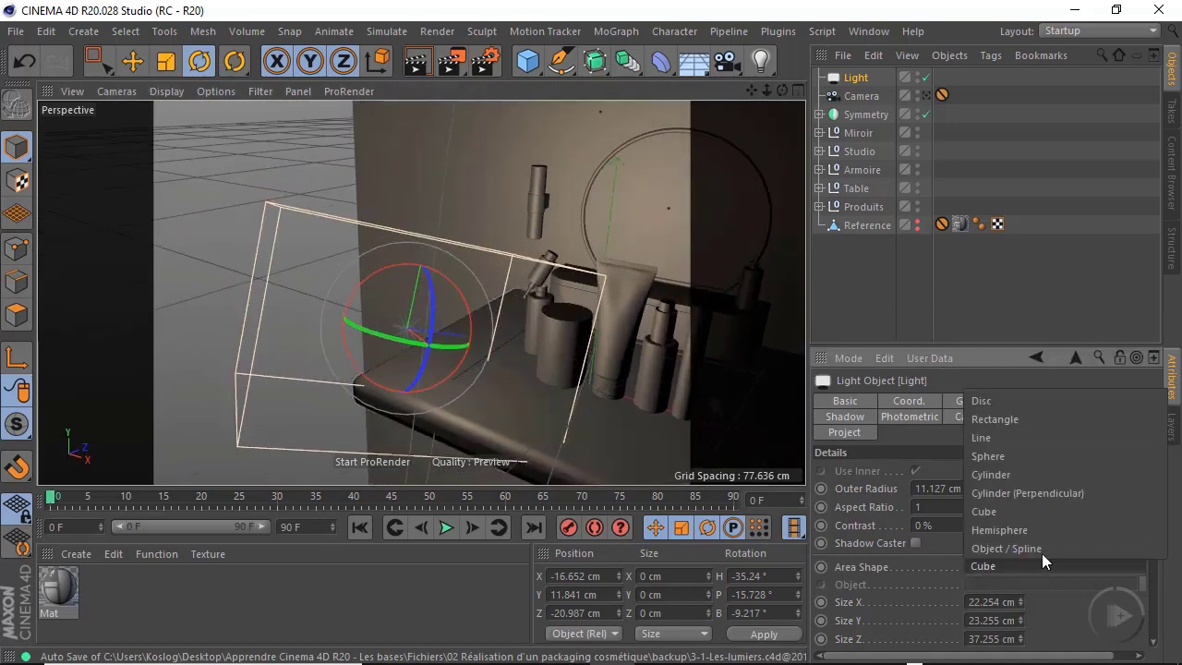
pyautogui.click(1004, 494)
pyautogui.moveTo(463, 362)
pyautogui.keyDown('alt'); pyautogui.mouseDown()
pyautogui.moveTo(619, 384)
pyautogui.moveTo(495, 378)
pyautogui.moveTo(471, 356)
pyautogui.mouseUp(); pyautogui.keyUp('alt')
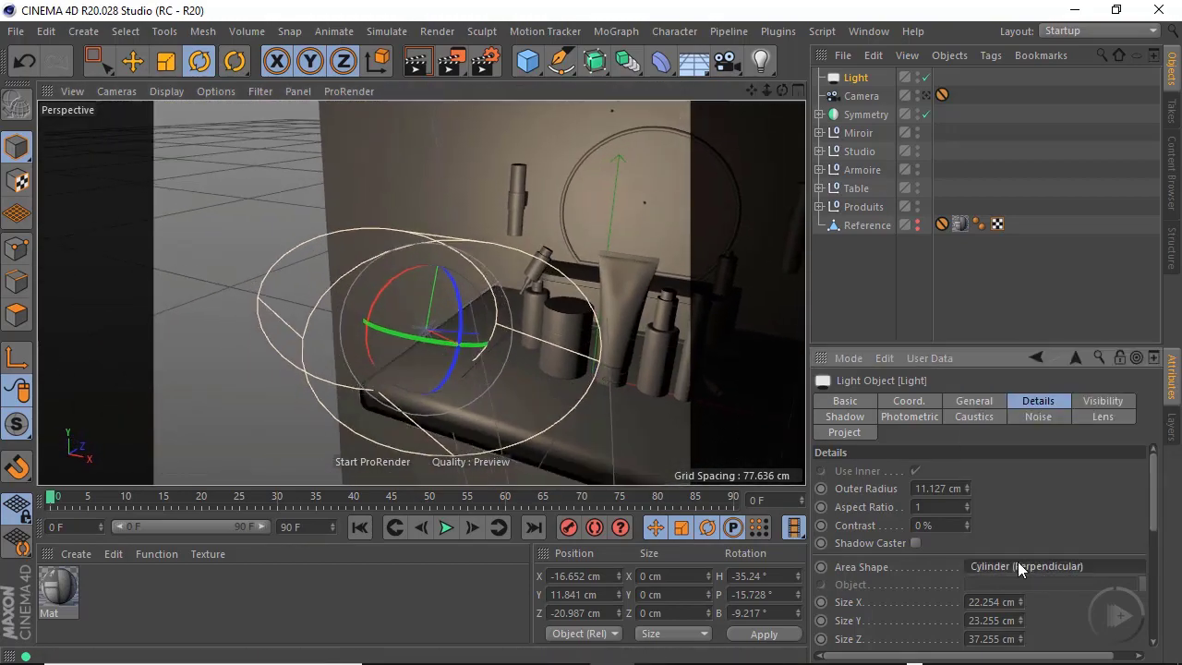
pyautogui.click(1072, 568)
pyautogui.click(1021, 424)
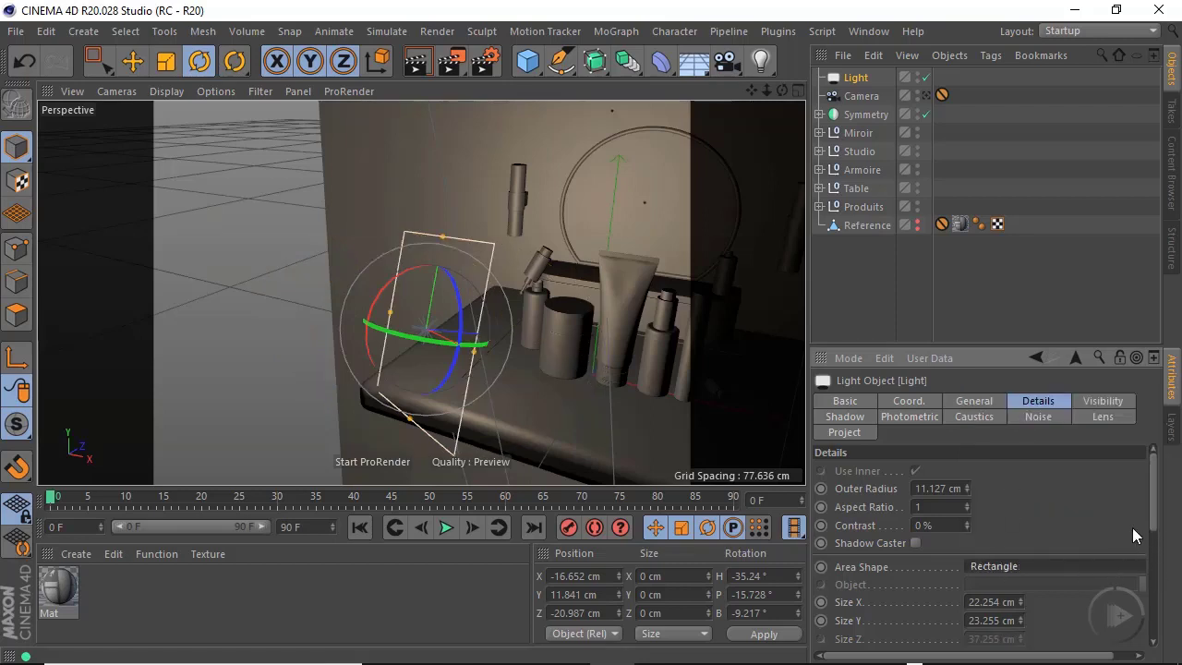
# Compare preview renders with Show in Render off and on for the area light, and disable the option again
pyautogui.moveTo(1155, 523); pyautogui.dragTo(1146, 602)
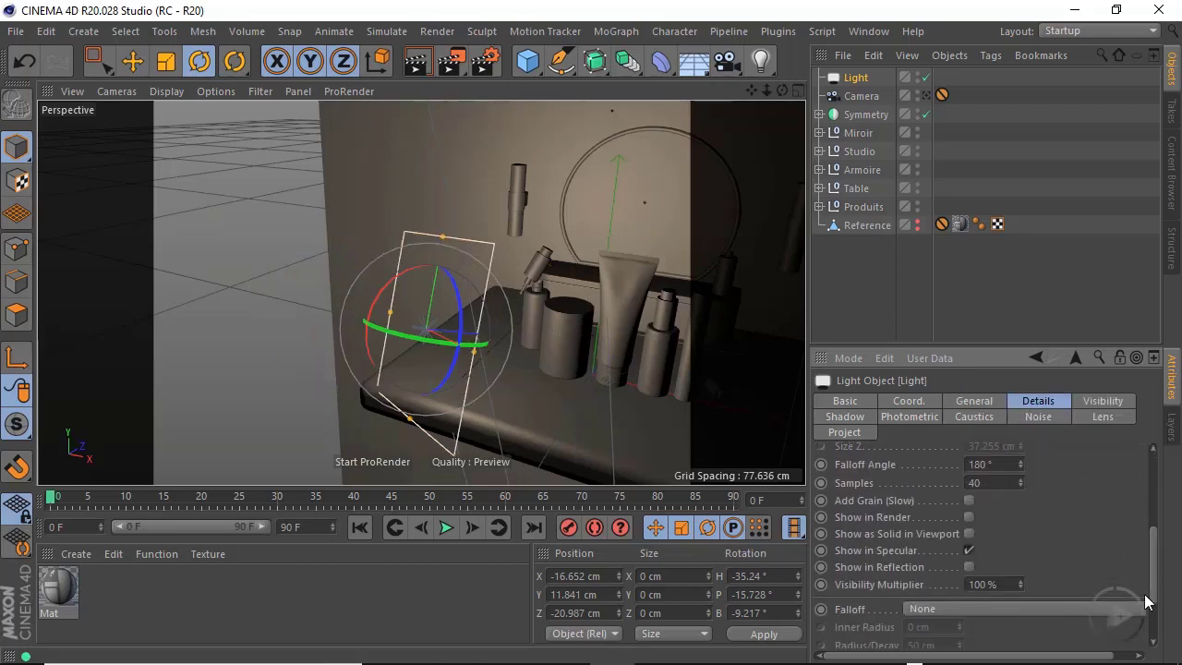
pyautogui.click(969, 518)
pyautogui.click(417, 61)
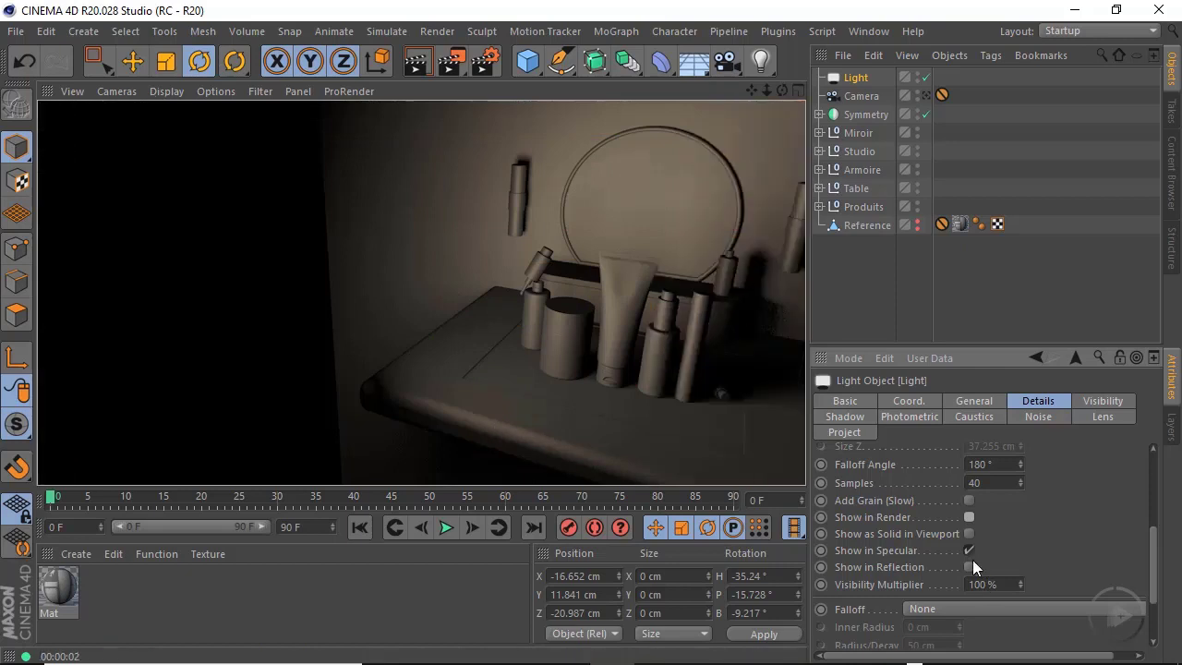
pyautogui.click(969, 518)
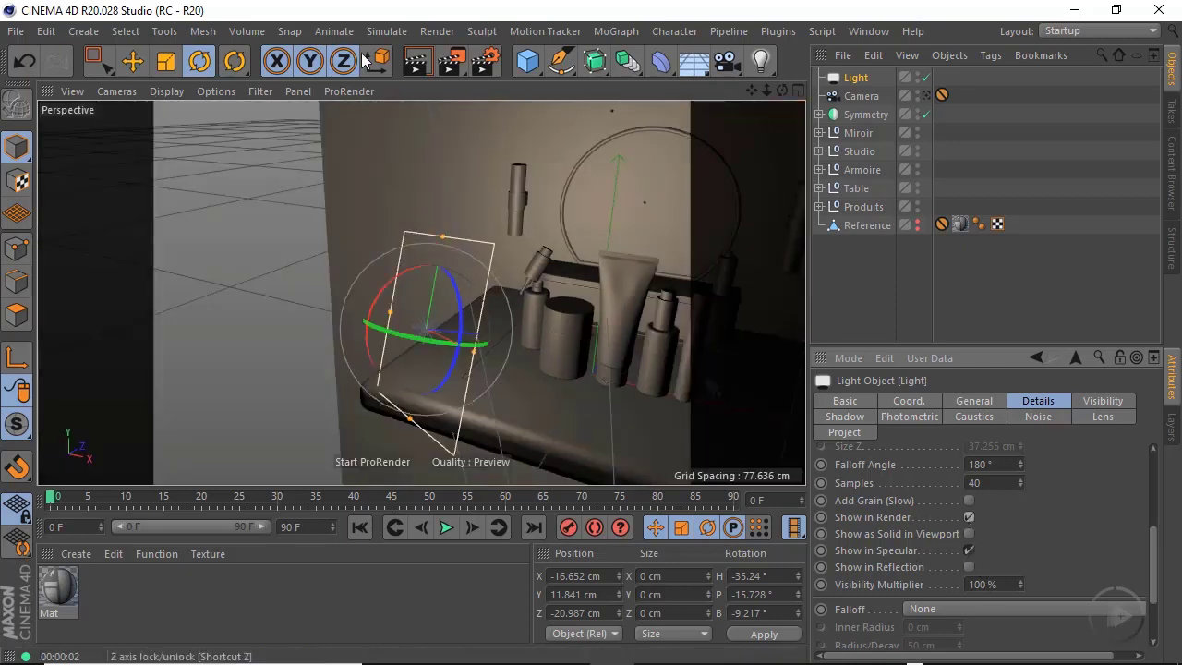
pyautogui.click(416, 61)
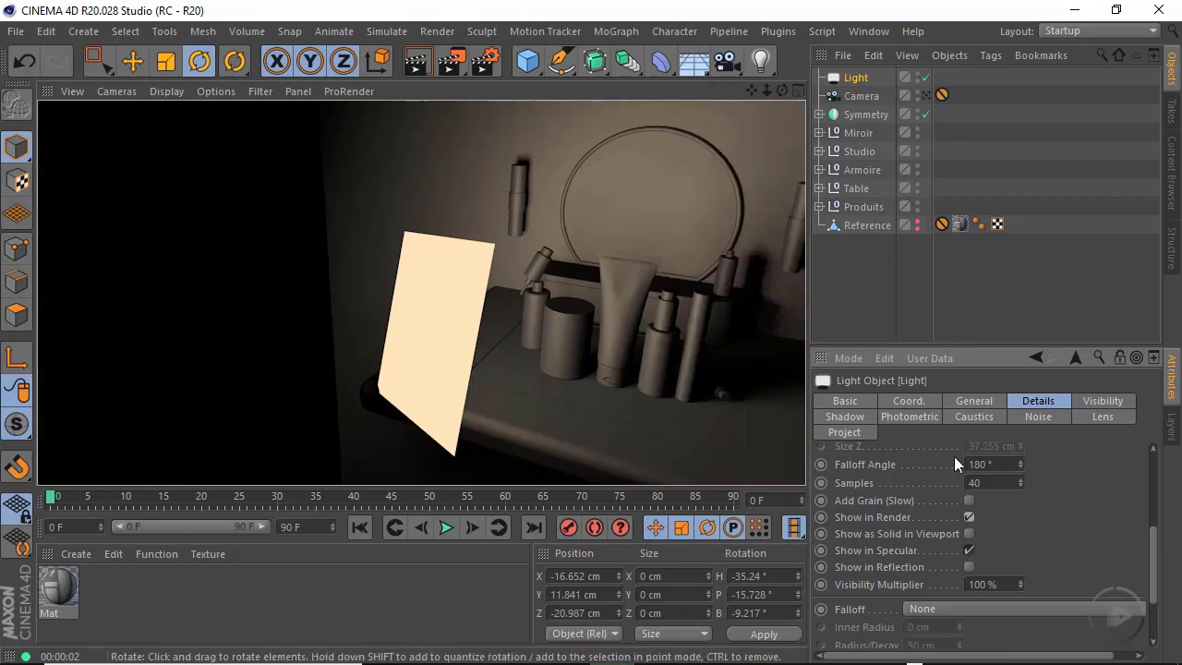
pyautogui.click(969, 517)
# Enable Show as Solid in Viewport and Show in Reflection on the area light and render a preview
pyautogui.click(969, 534)
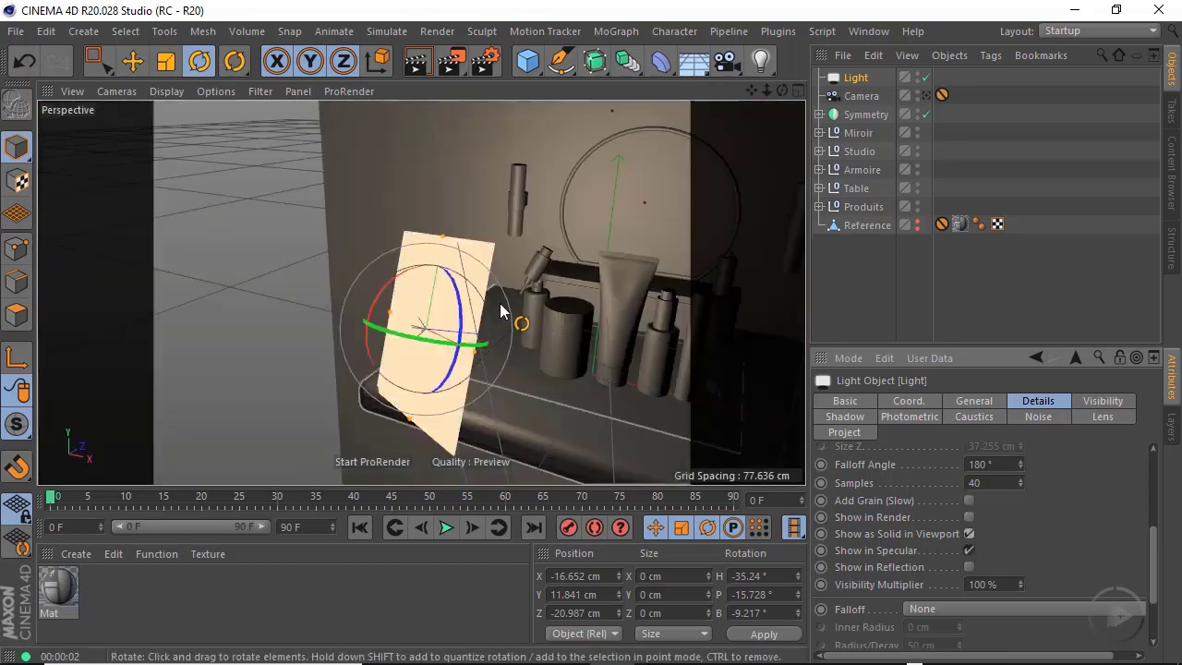
pyautogui.keyDown('alt'); pyautogui.moveTo(500, 303); pyautogui.dragTo(393, 195); pyautogui.keyUp('alt')
pyautogui.click(969, 567)
pyautogui.click(414, 61)
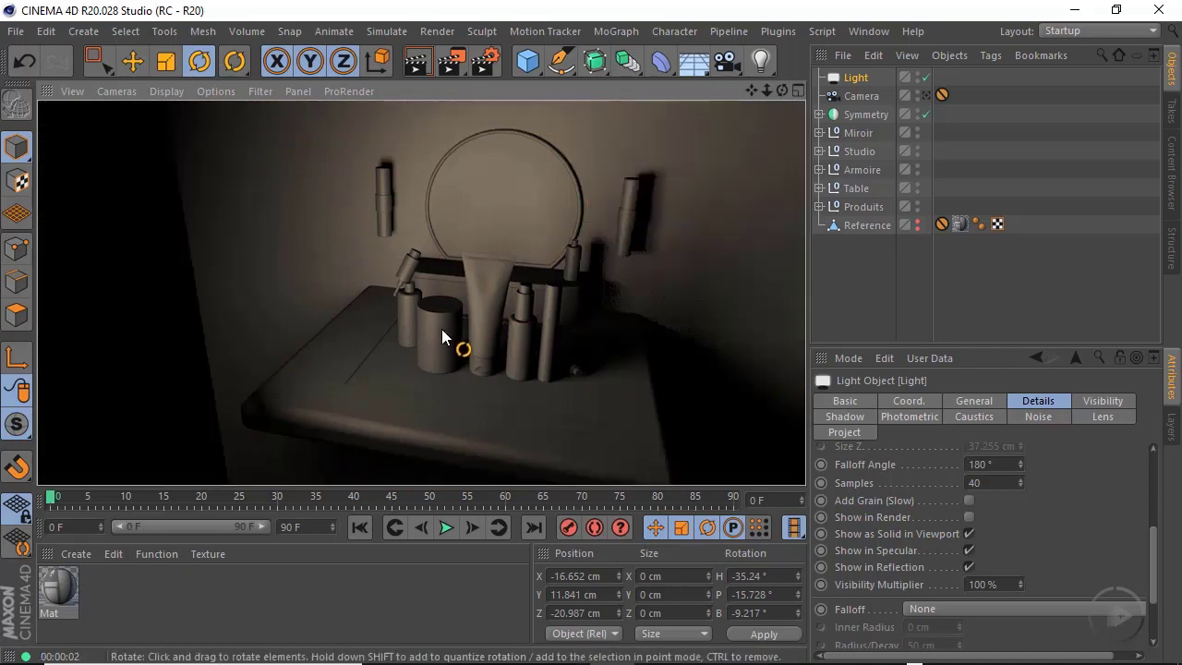
# Create a new material and apply it to the back wall behind the products
pyautogui.doubleClick(115, 602)
pyautogui.click(117, 605)
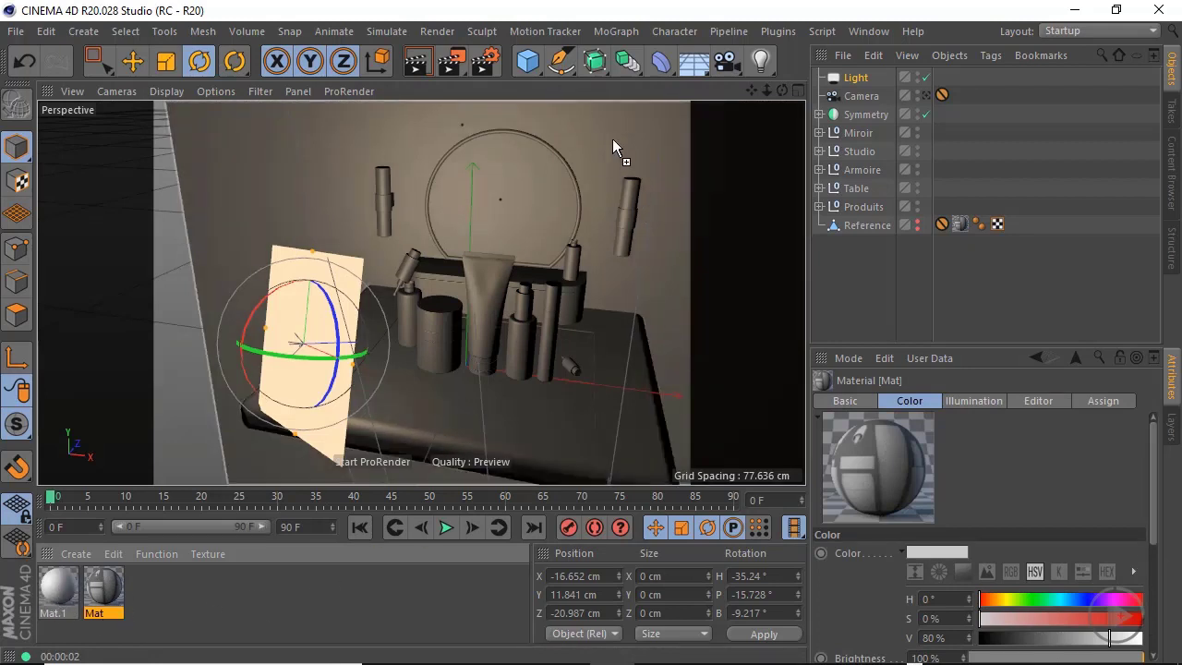
pyautogui.moveTo(612, 139); pyautogui.dragTo(611, 171)
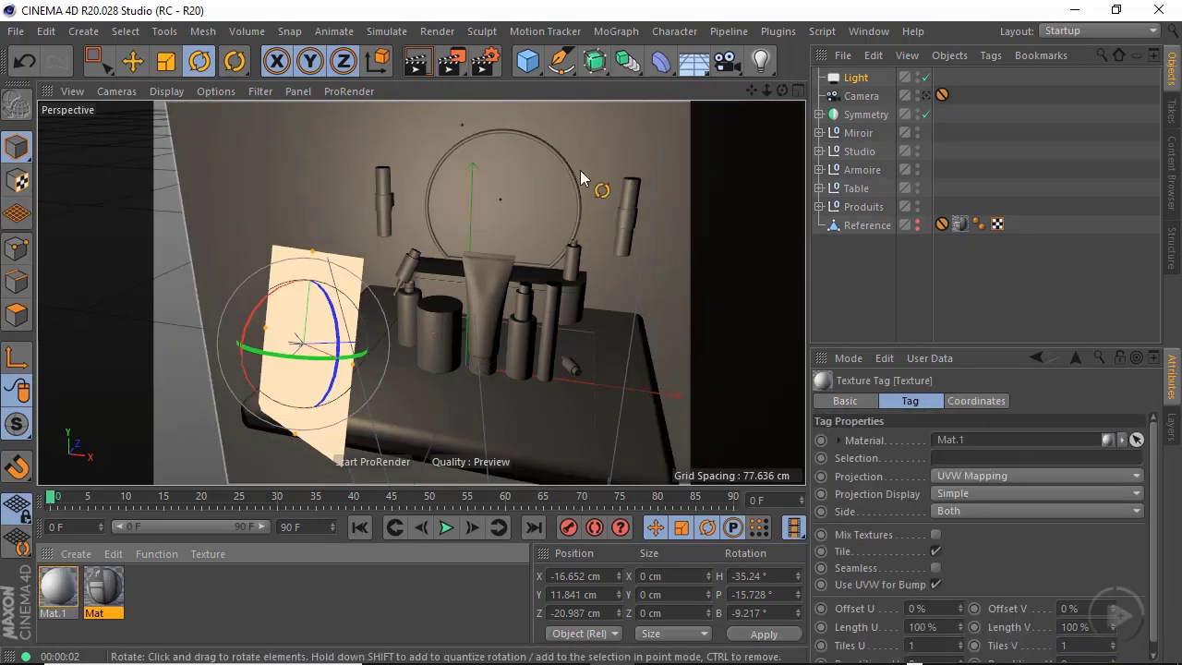
# Turn off the new material's Color channel and set its reflectance layer to type GGX with 100 % Reflection Strength
pyautogui.click(54, 594)
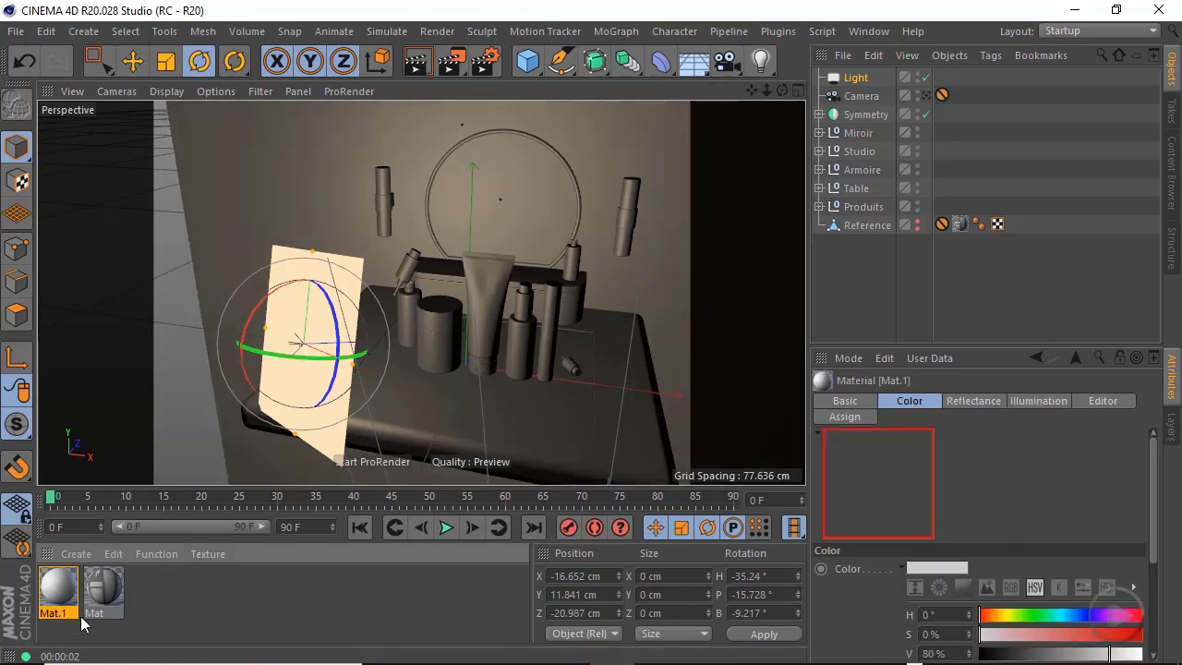
pyautogui.doubleClick(77, 614)
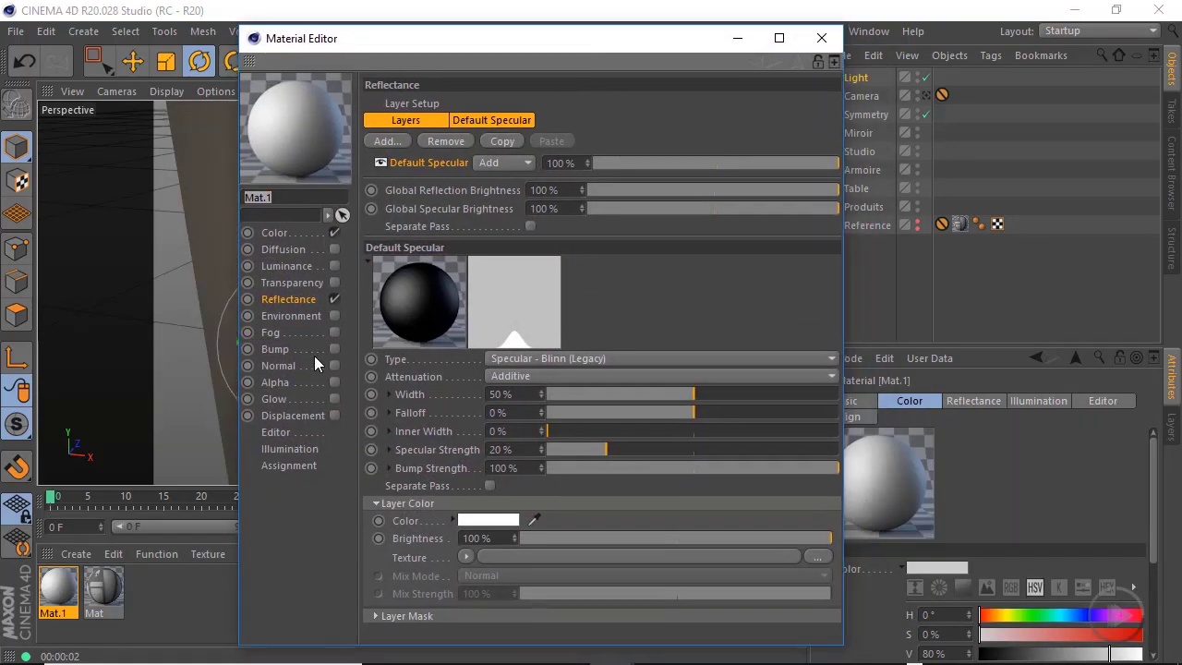
pyautogui.click(335, 233)
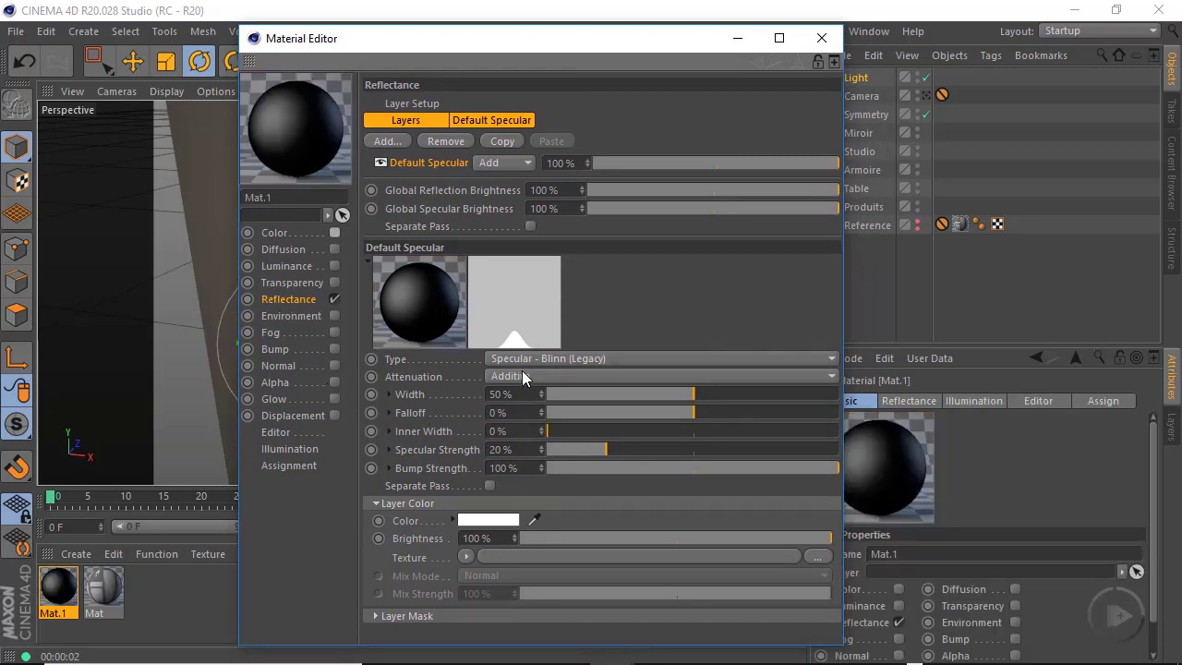
pyautogui.click(534, 359)
pyautogui.click(518, 396)
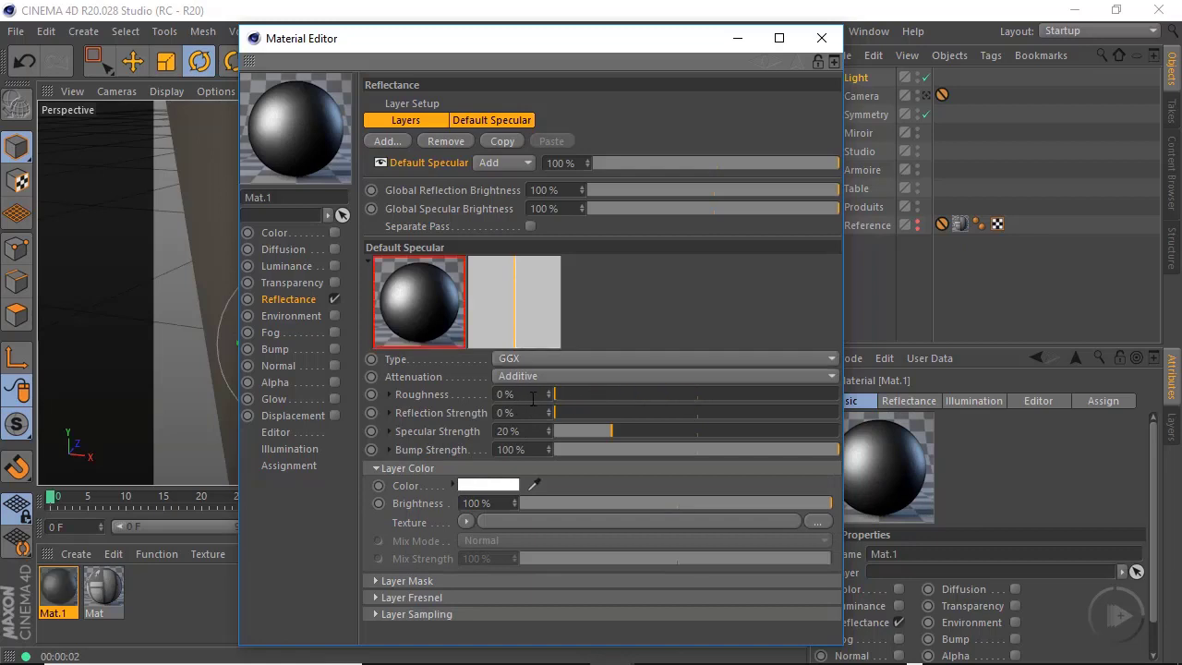
pyautogui.moveTo(562, 412); pyautogui.dragTo(931, 416)
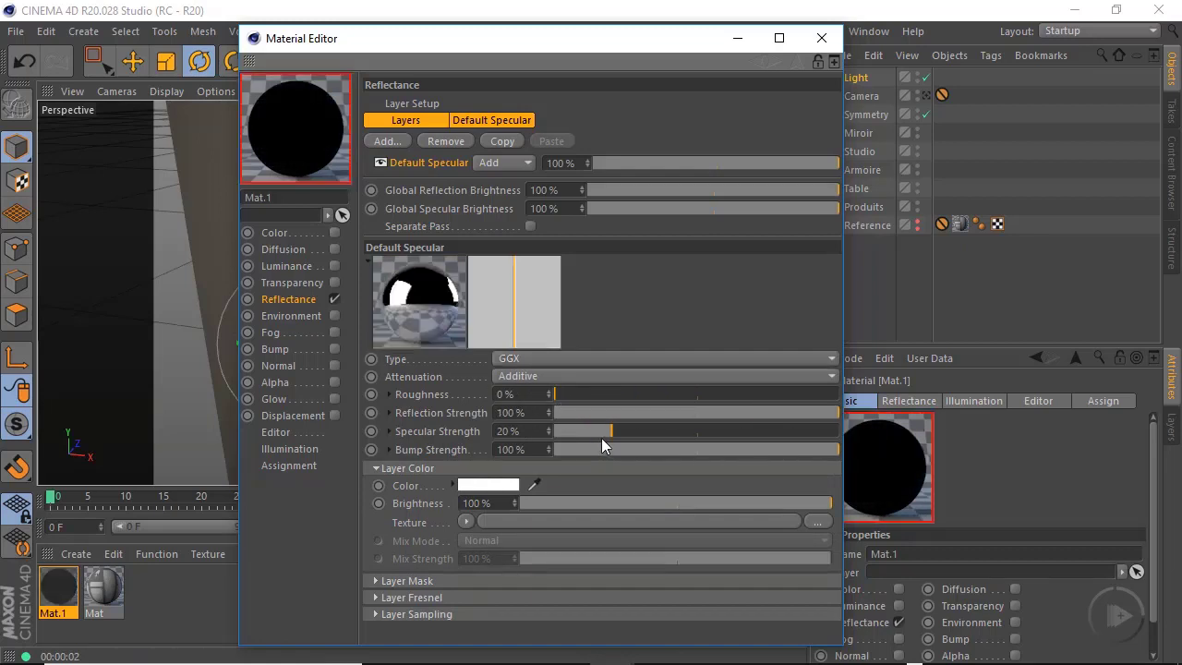
# Raise the new material's Specular Strength to its maximum and render a preview of the scene from the other side
pyautogui.moveTo(613, 431); pyautogui.dragTo(843, 430)
pyautogui.click(822, 38)
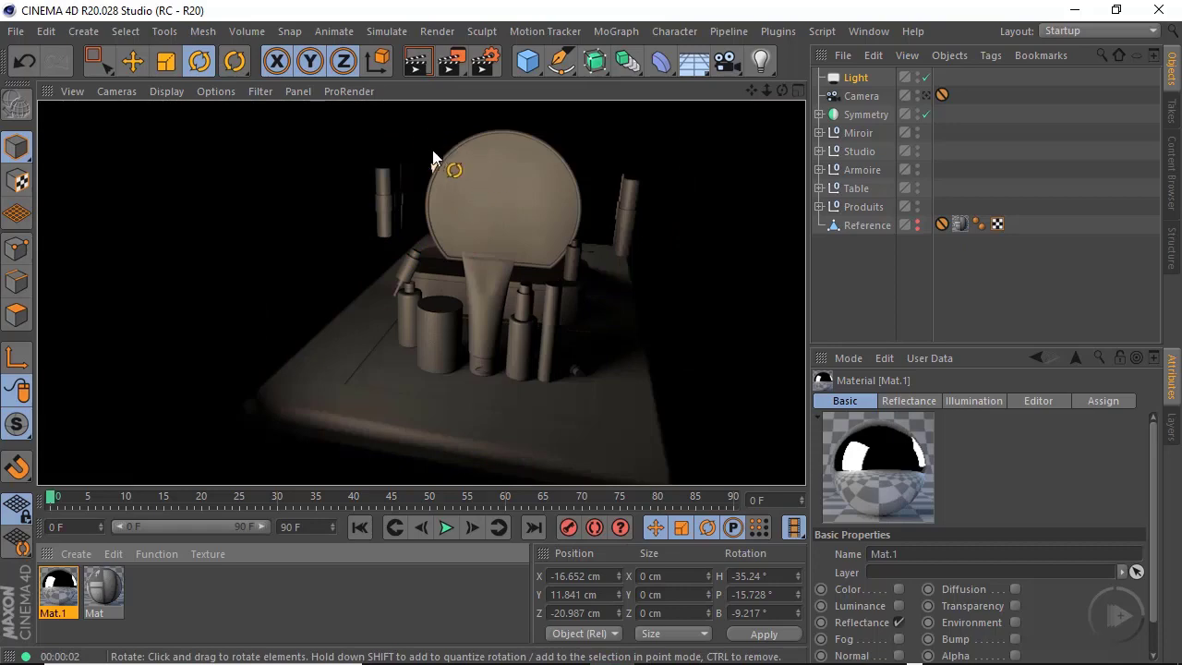
pyautogui.keyDown('alt'); pyautogui.moveTo(460, 291); pyautogui.dragTo(586, 297); pyautogui.keyUp('alt')
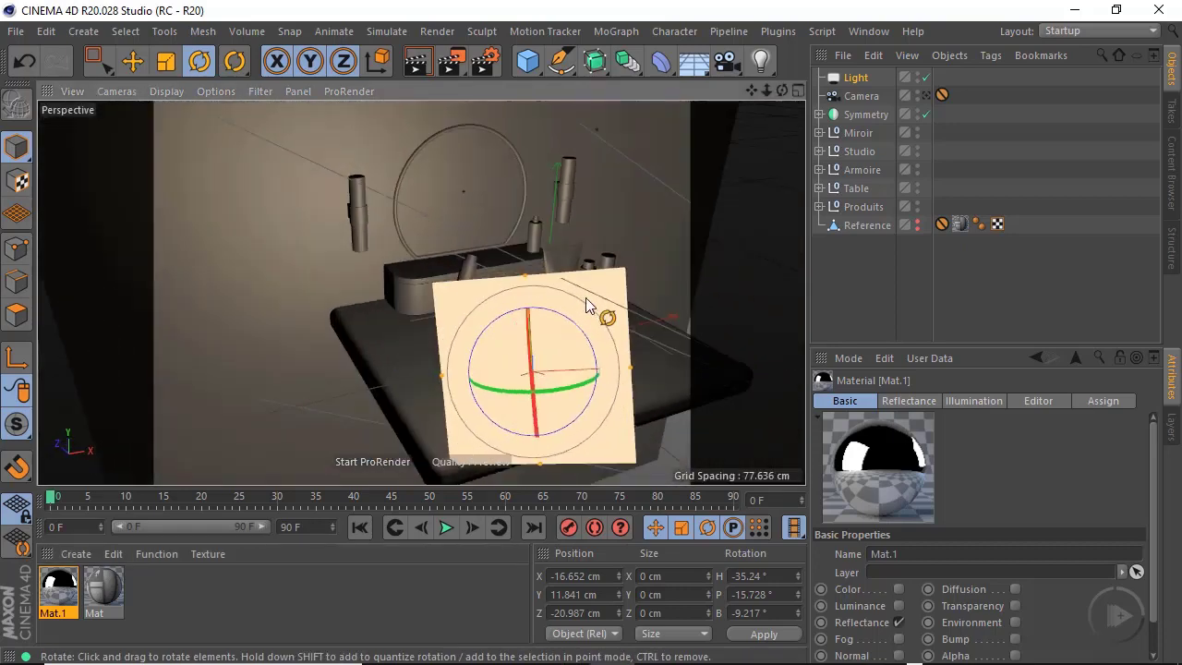
pyautogui.click(420, 62)
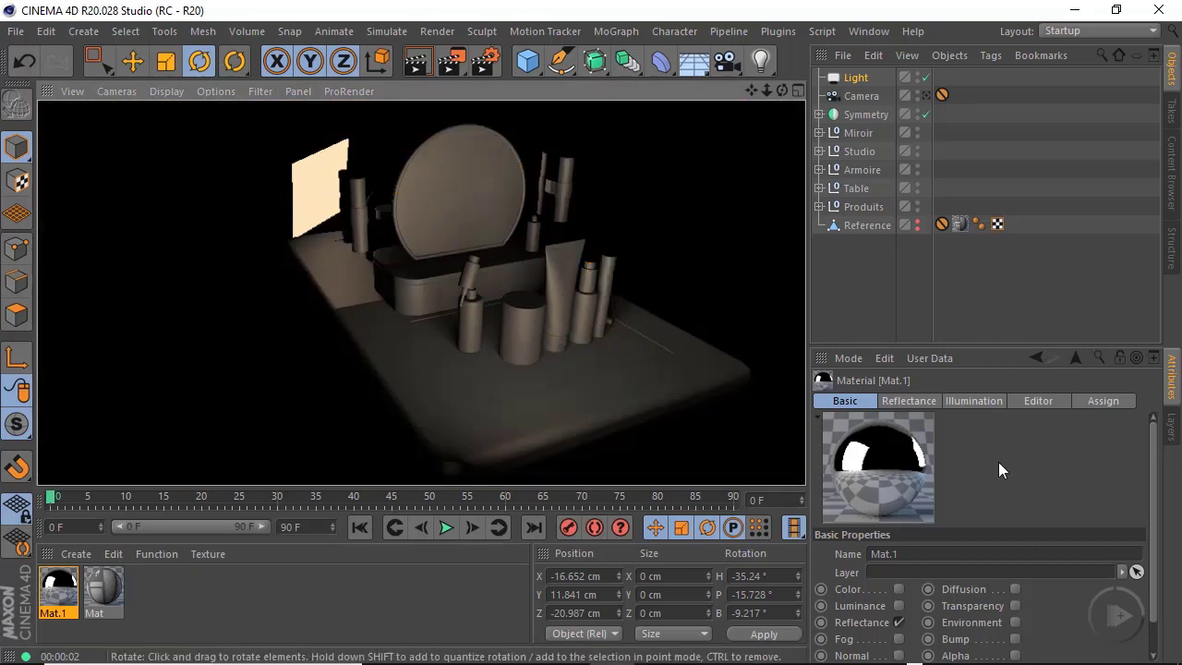
# Render a comparison preview with the light's Show in Reflection option disabled, and re-enable the option
pyautogui.click(855, 78)
pyautogui.scroll(-5, 1002, 523)
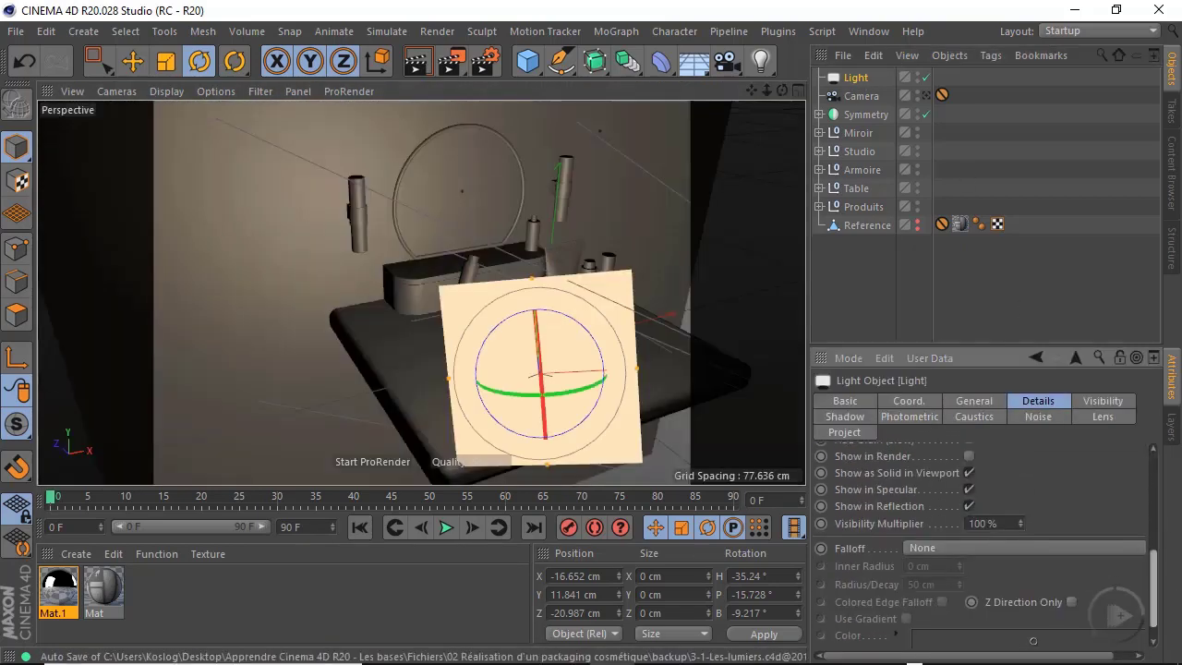
pyautogui.click(970, 530)
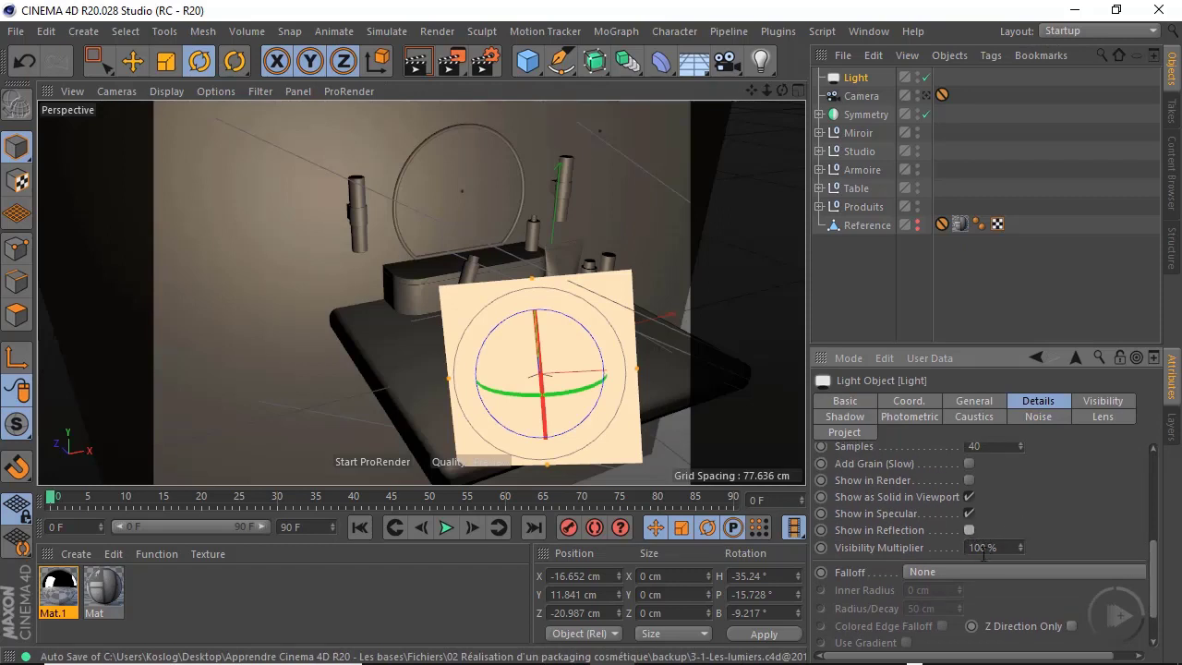
pyautogui.click(417, 61)
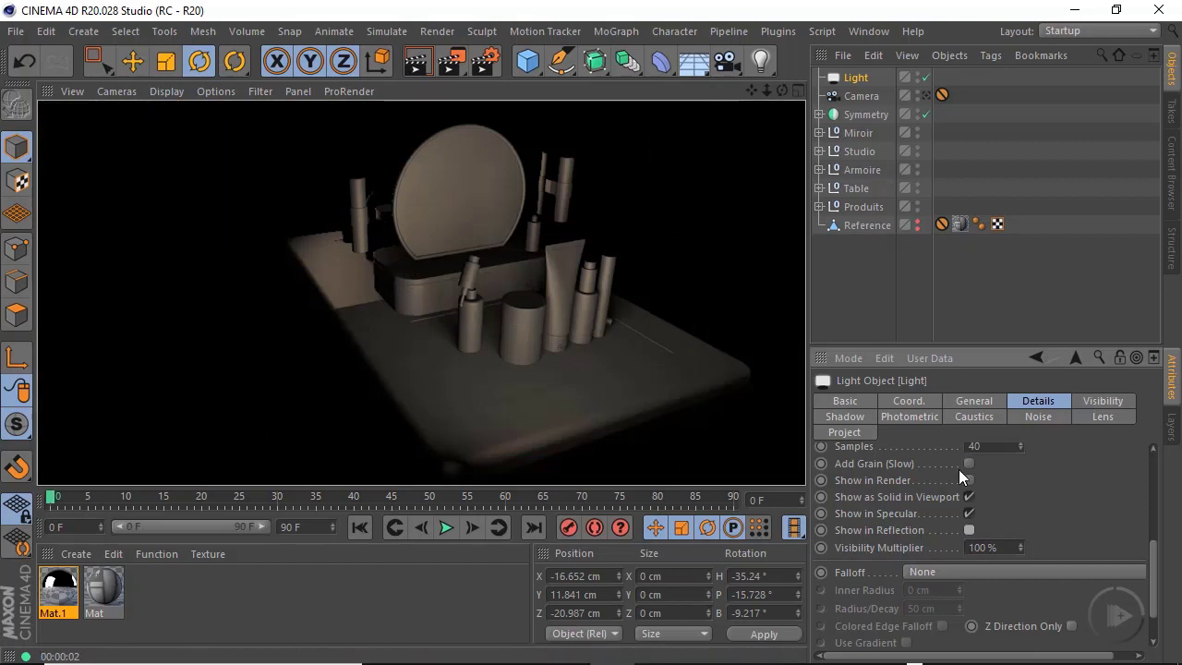
pyautogui.click(969, 530)
# Set the light's Visibility Multiplier to 400 % and render a preview
pyautogui.doubleClick(981, 547)
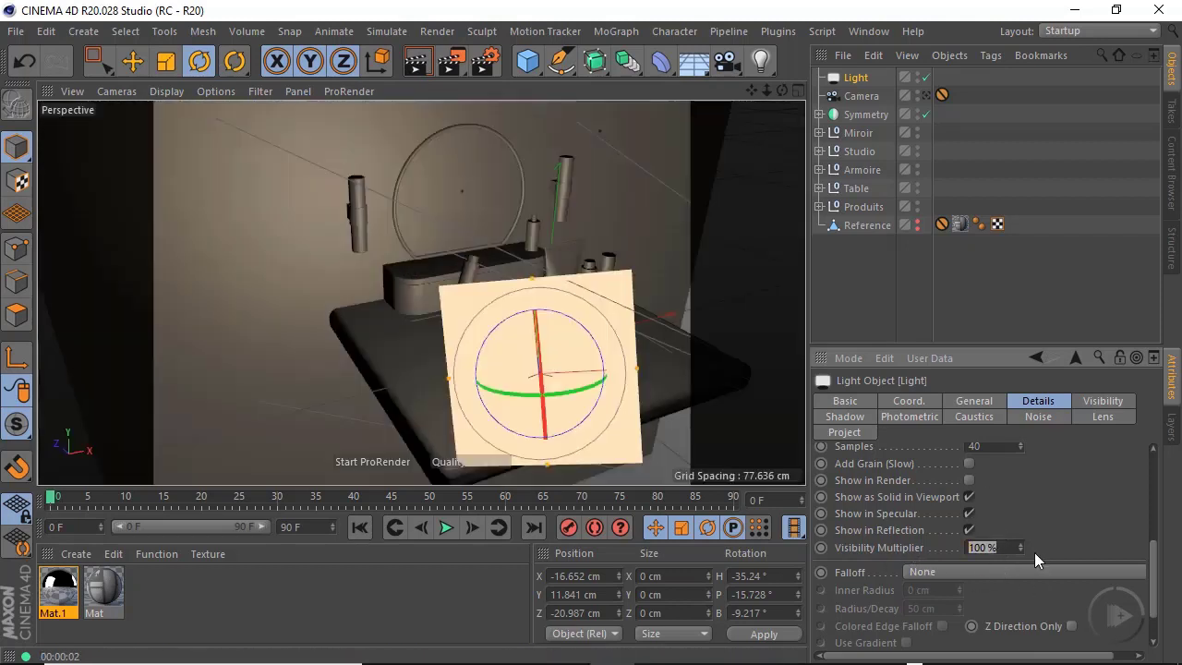
pyautogui.write('400')
pyautogui.press('Return')
pyautogui.click(416, 62)
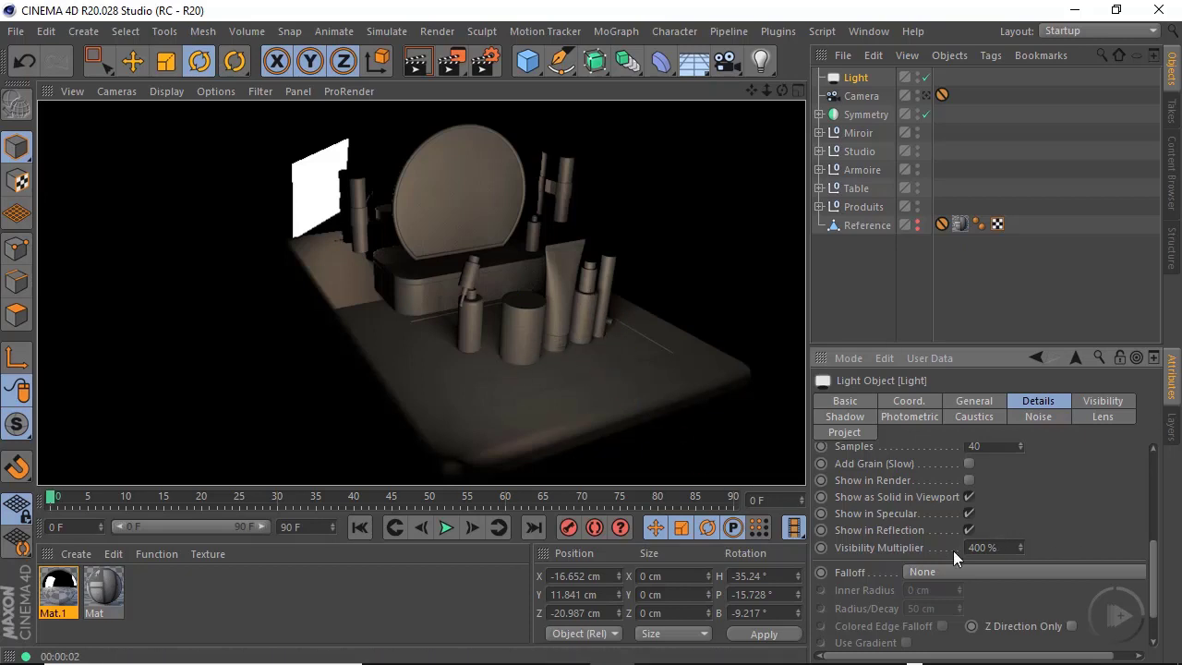
# Disable Show in Reflection for the area light and bring its Falloff settings into reach
pyautogui.click(968, 532)
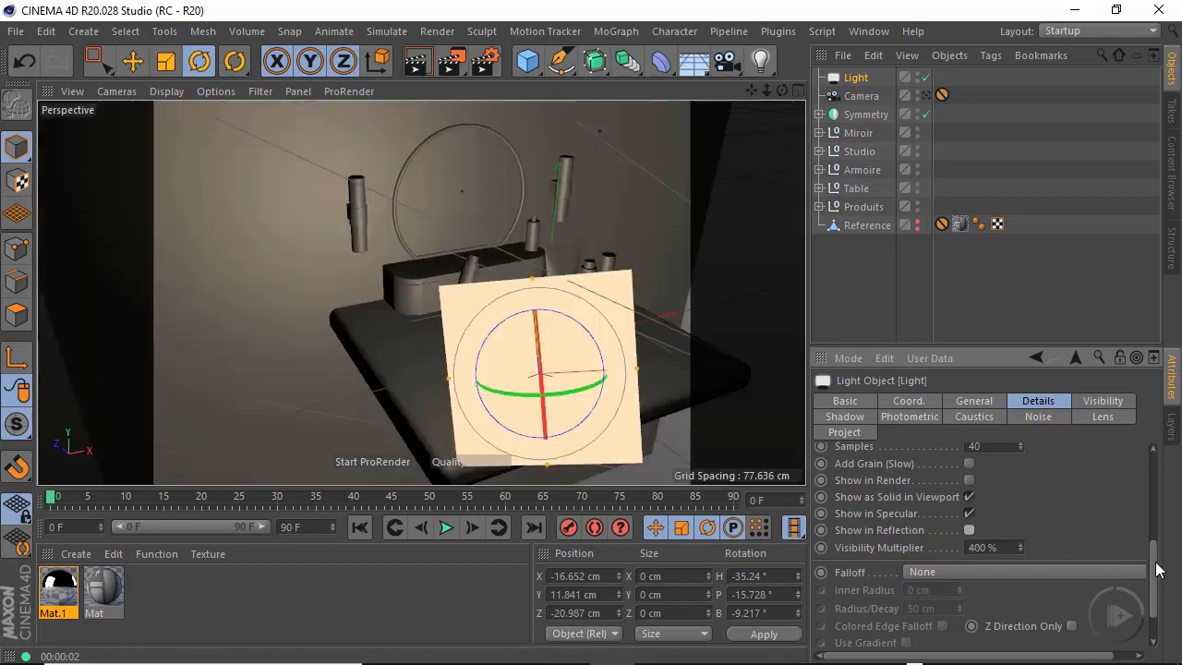
pyautogui.scroll(-1, 1157, 575)
pyautogui.scroll(-2, 1157, 576)
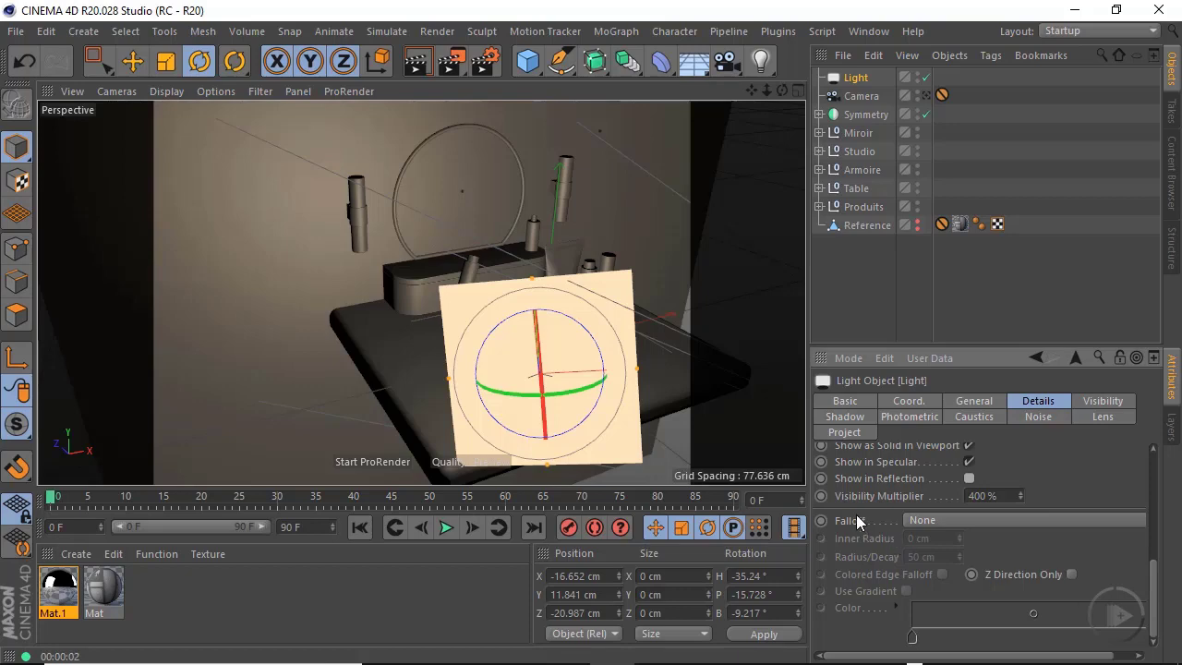
# Move the area light away from the products to about X -36, Y 16.1, Z -51.4 cm, switching to object coordinates
pyautogui.keyDown('alt'); pyautogui.moveTo(609, 371); pyautogui.dragTo(290, 311); pyautogui.keyUp('alt')
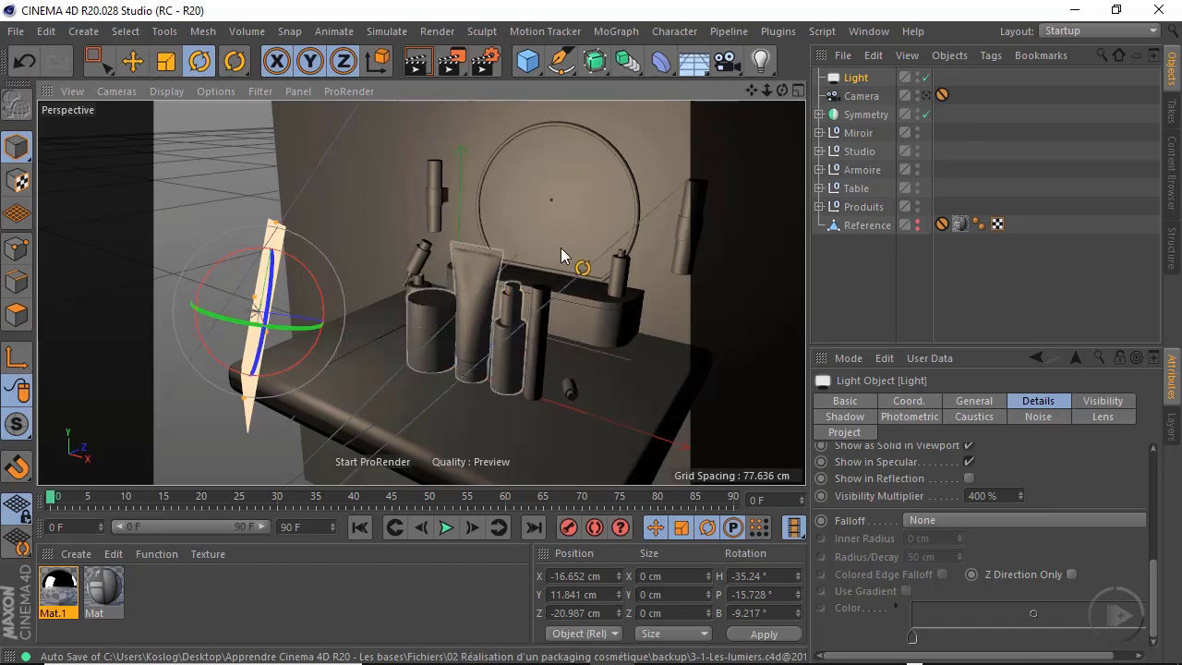
pyautogui.scroll(-5, 562, 256)
pyautogui.keyDown('alt'); pyautogui.moveTo(502, 293); pyautogui.dragTo(408, 307); pyautogui.keyUp('alt')
pyautogui.click(139, 72)
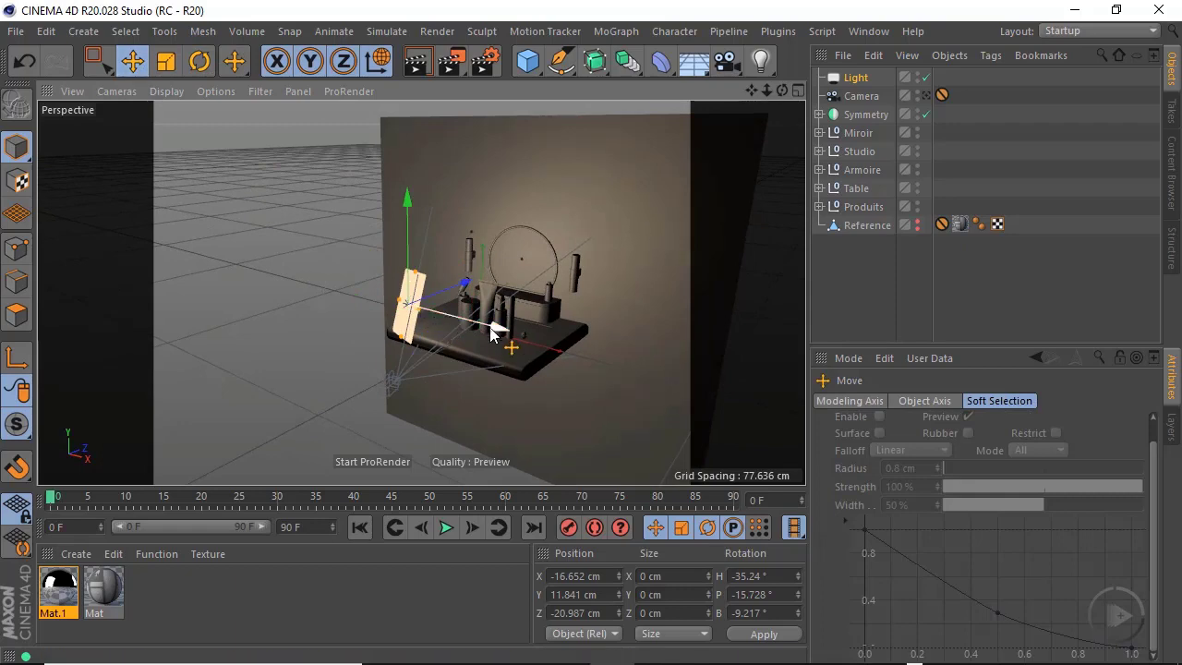
pyautogui.moveTo(496, 338); pyautogui.dragTo(469, 341)
pyautogui.keyDown('alt'); pyautogui.moveTo(409, 313); pyautogui.dragTo(436, 316); pyautogui.keyUp('alt')
pyautogui.moveTo(406, 257); pyautogui.dragTo(361, 271)
pyautogui.click(380, 70)
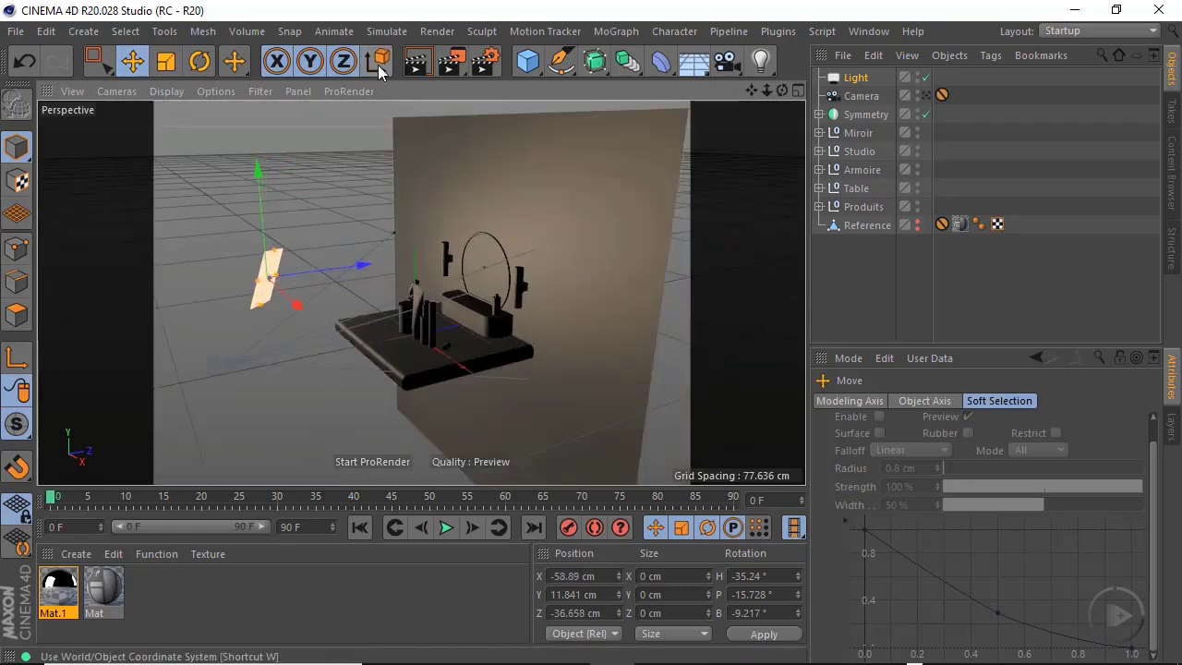
pyautogui.moveTo(231, 294); pyautogui.dragTo(194, 306)
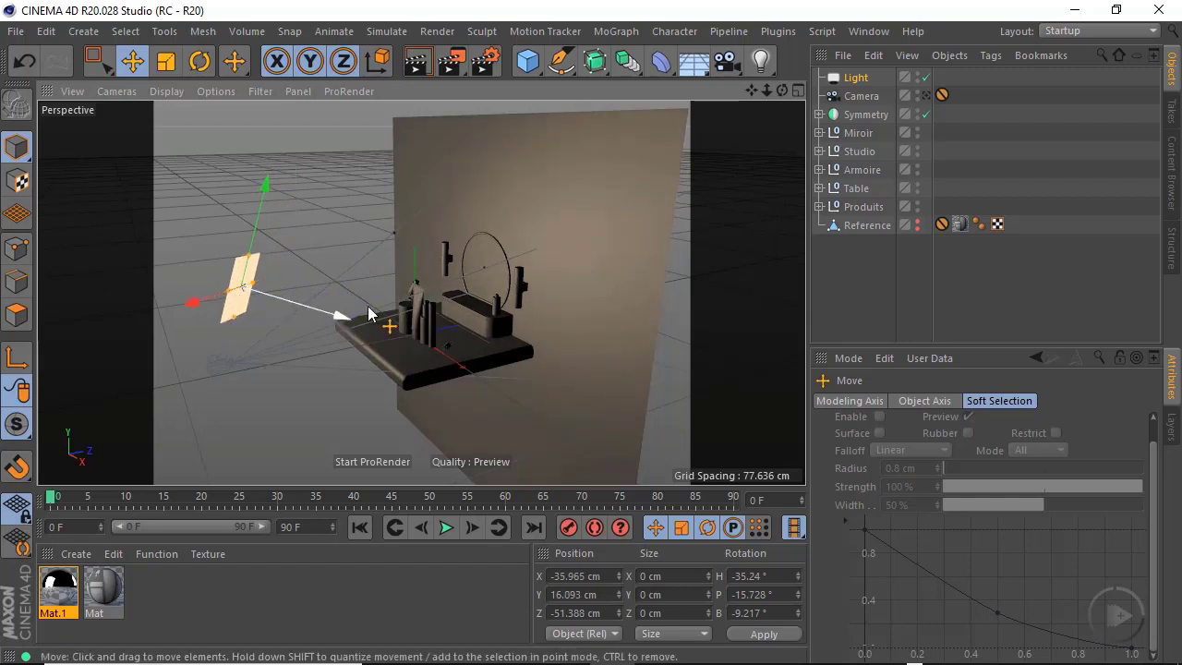
pyautogui.keyDown('alt'); pyautogui.moveTo(391, 323); pyautogui.dragTo(461, 316); pyautogui.keyUp('alt')
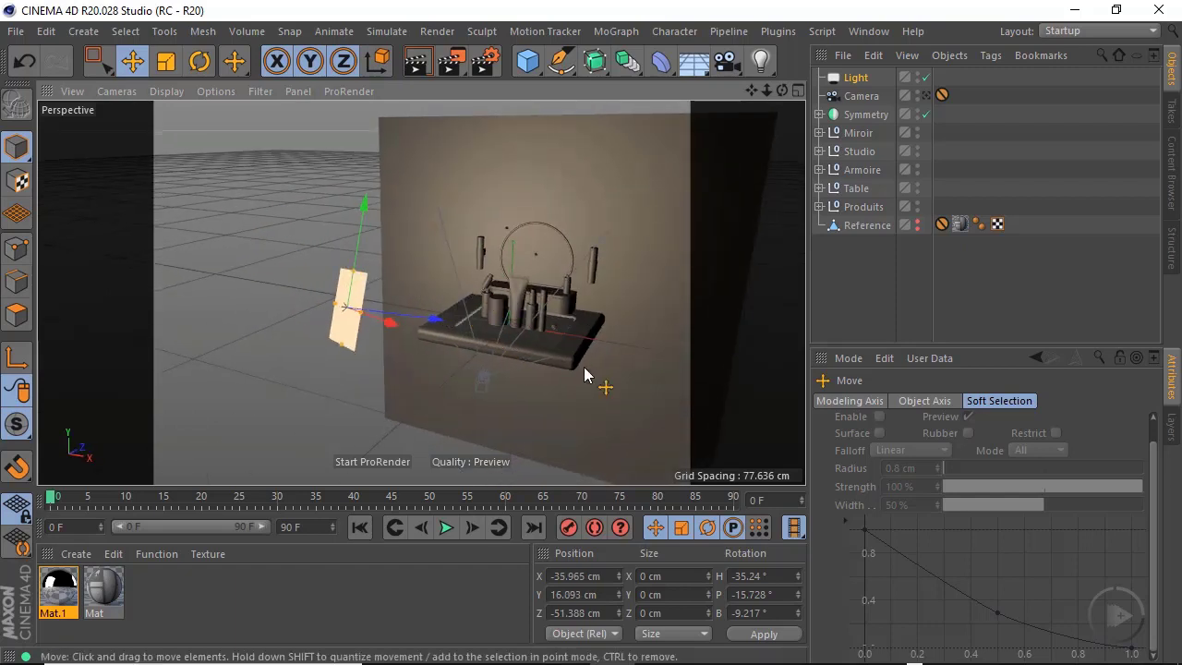
# Set the light's Falloff to Inverse Square (Physically Accurate)
pyautogui.click(856, 77)
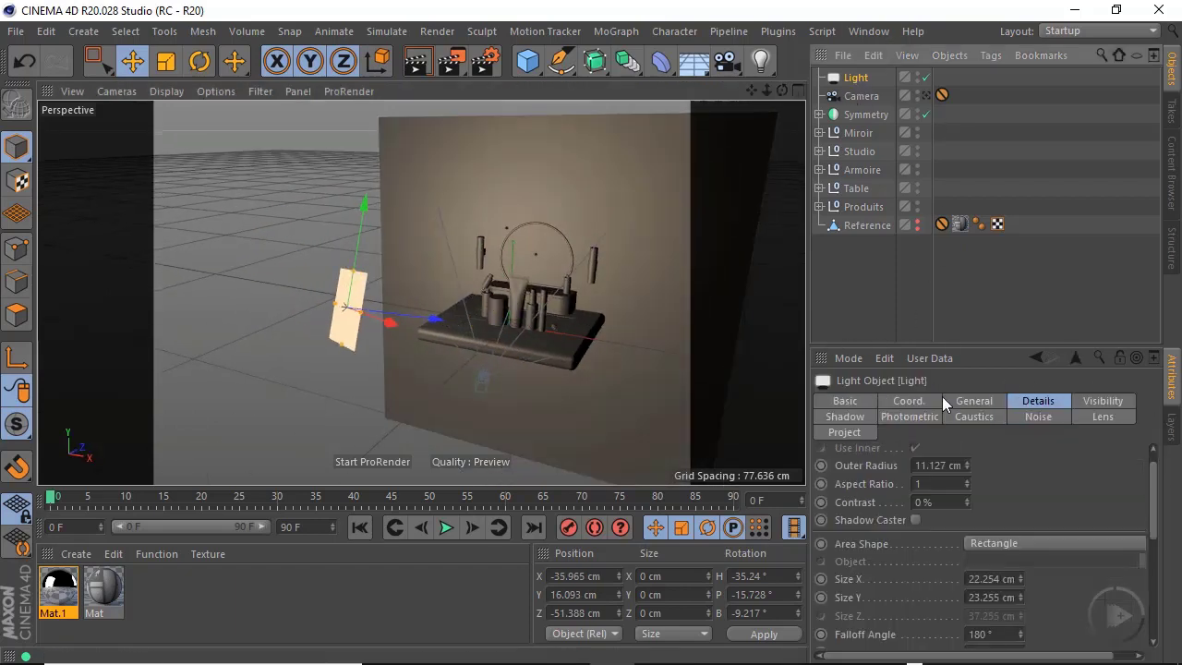
pyautogui.moveTo(1153, 538); pyautogui.dragTo(1154, 600)
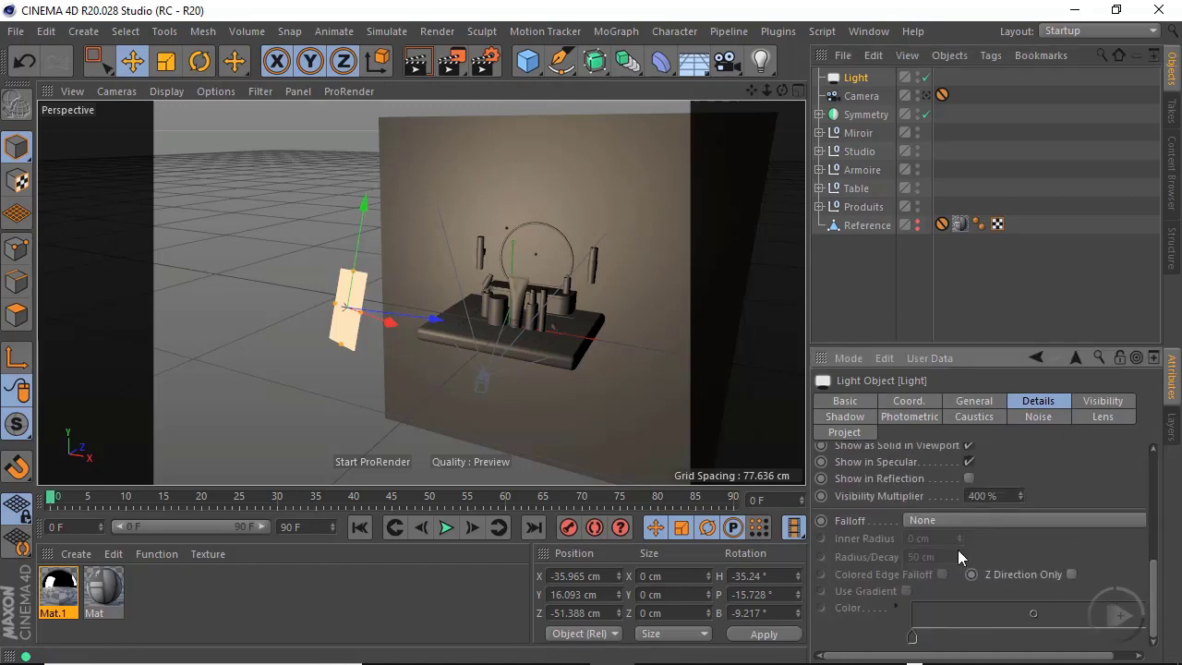
pyautogui.click(945, 520)
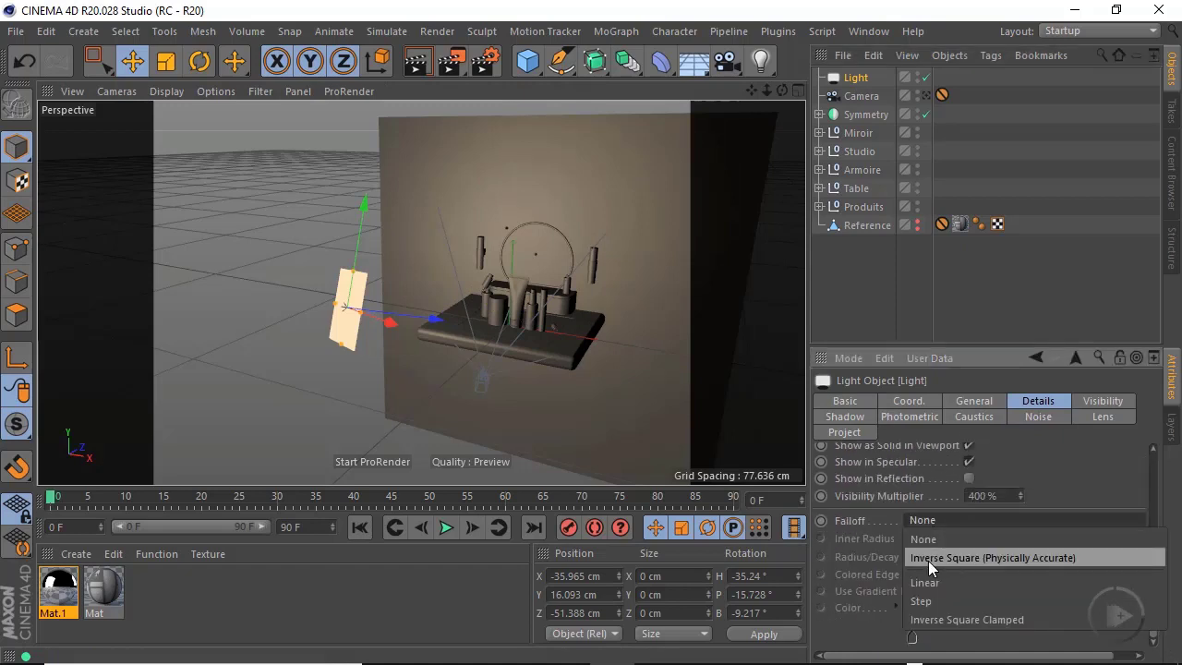
pyautogui.click(1078, 557)
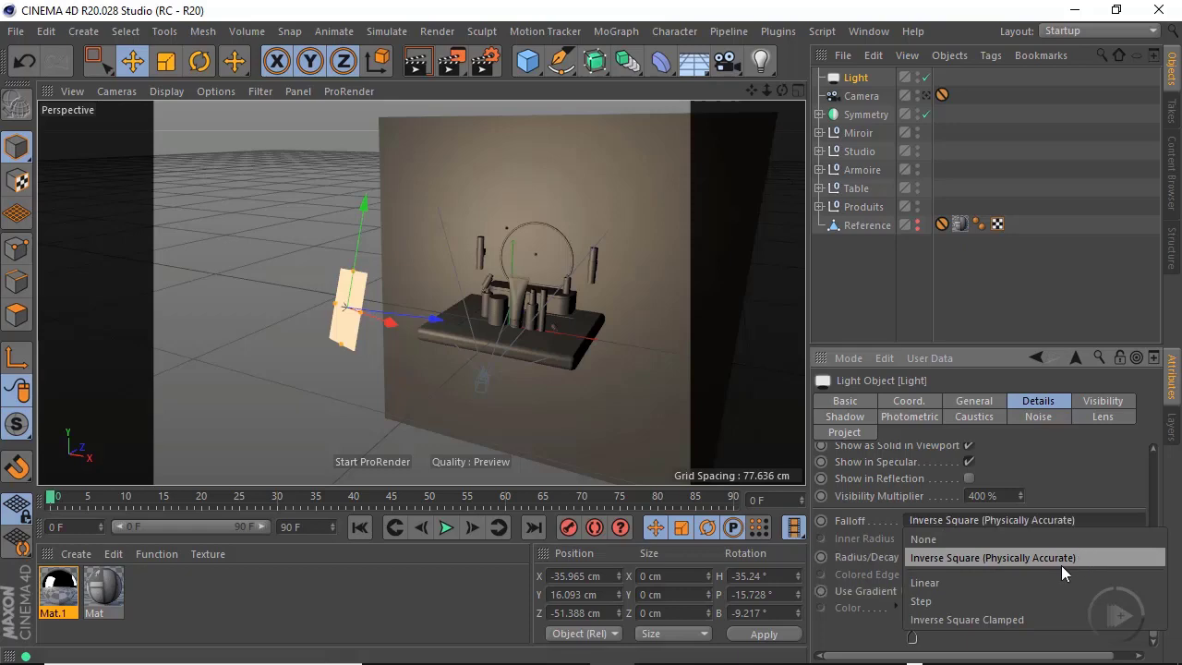
# Enlarge the light's falloff sphere to a radius of about 79 cm and examine the falloff in a preview render
pyautogui.keyDown('alt'); pyautogui.moveTo(389, 324); pyautogui.dragTo(327, 312); pyautogui.keyUp('alt')
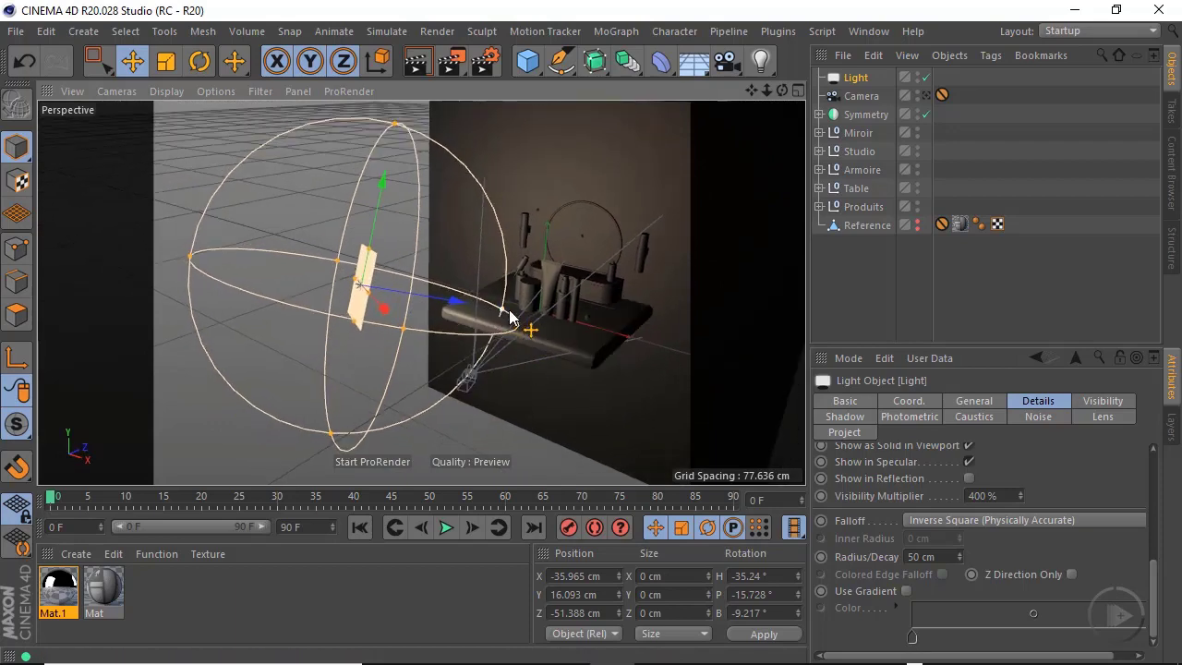
pyautogui.moveTo(506, 315); pyautogui.dragTo(569, 323)
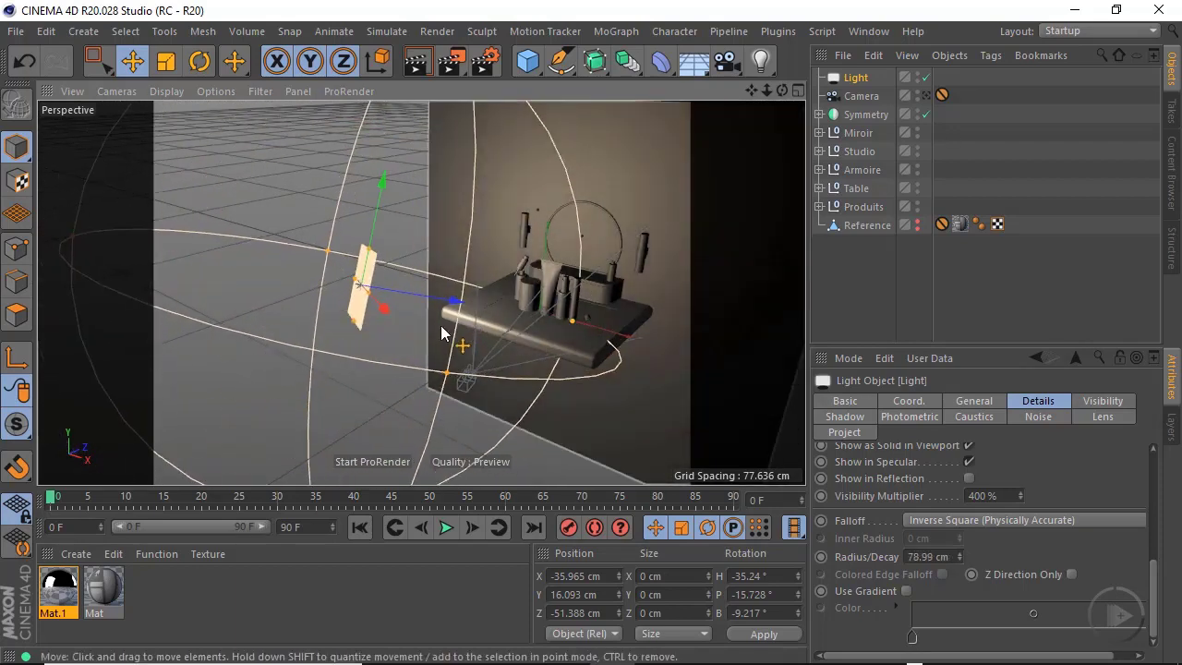
pyautogui.hotkey('ctrl', 'r')
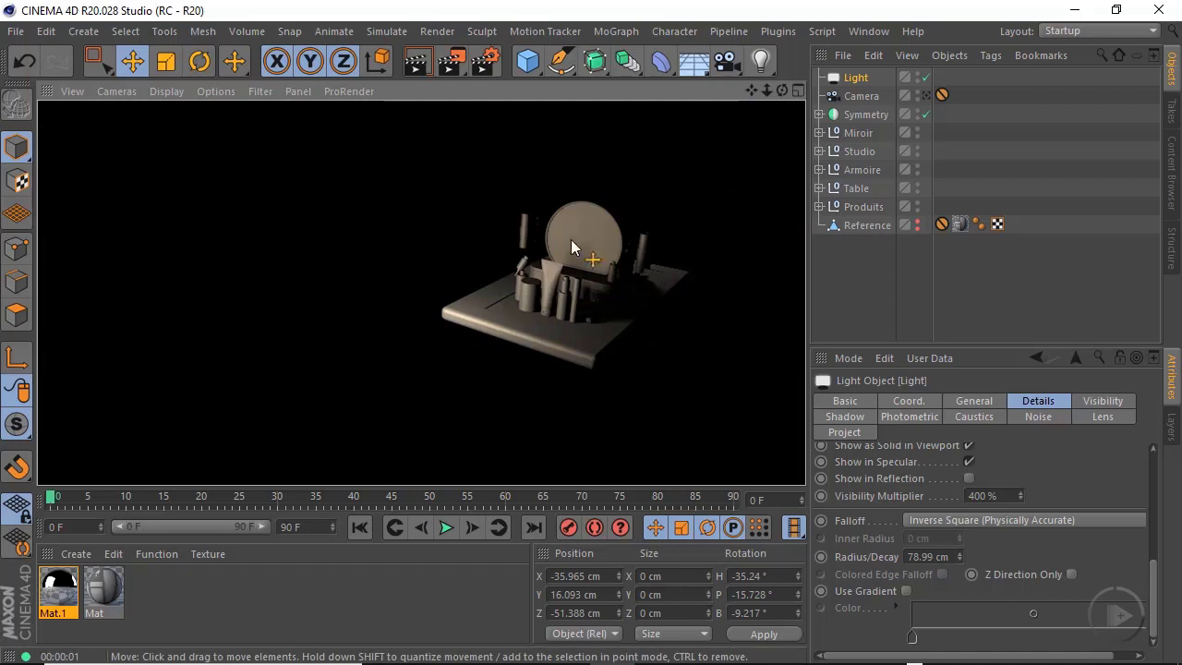
pyautogui.moveTo(572, 242); pyautogui.dragTo(673, 243)
pyautogui.moveTo(578, 234); pyautogui.dragTo(680, 260)
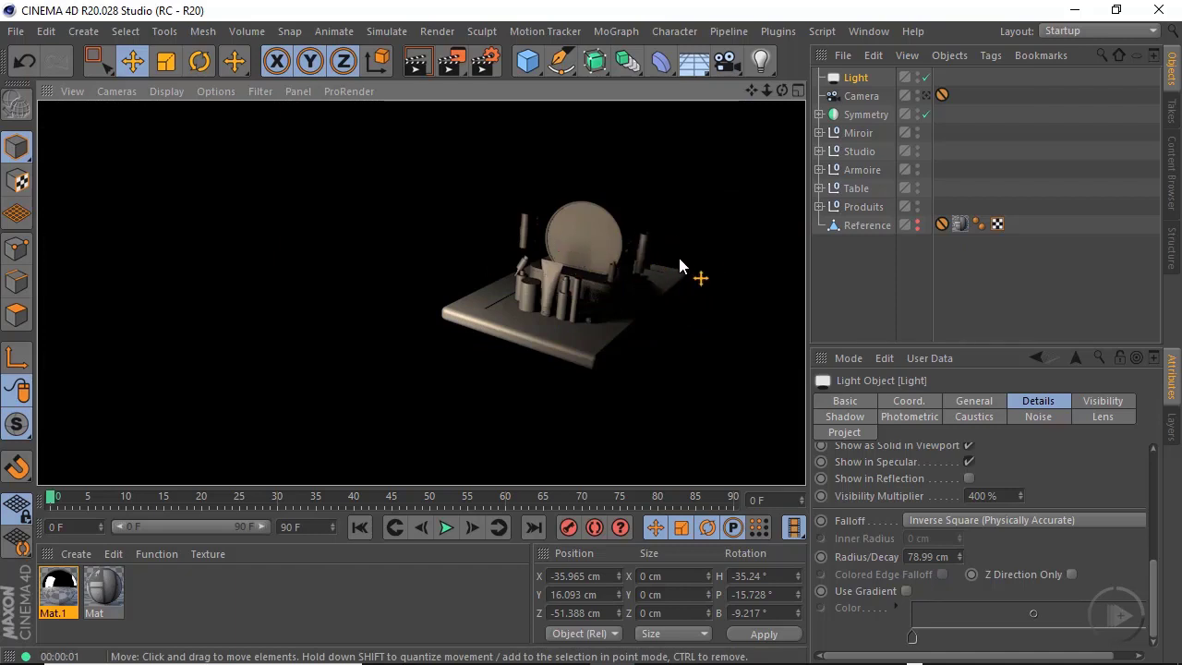
# Render a comparison preview with Falloff set to None, and restore Inverse Square (Physically Accurate)
pyautogui.click(948, 519)
pyautogui.click(944, 540)
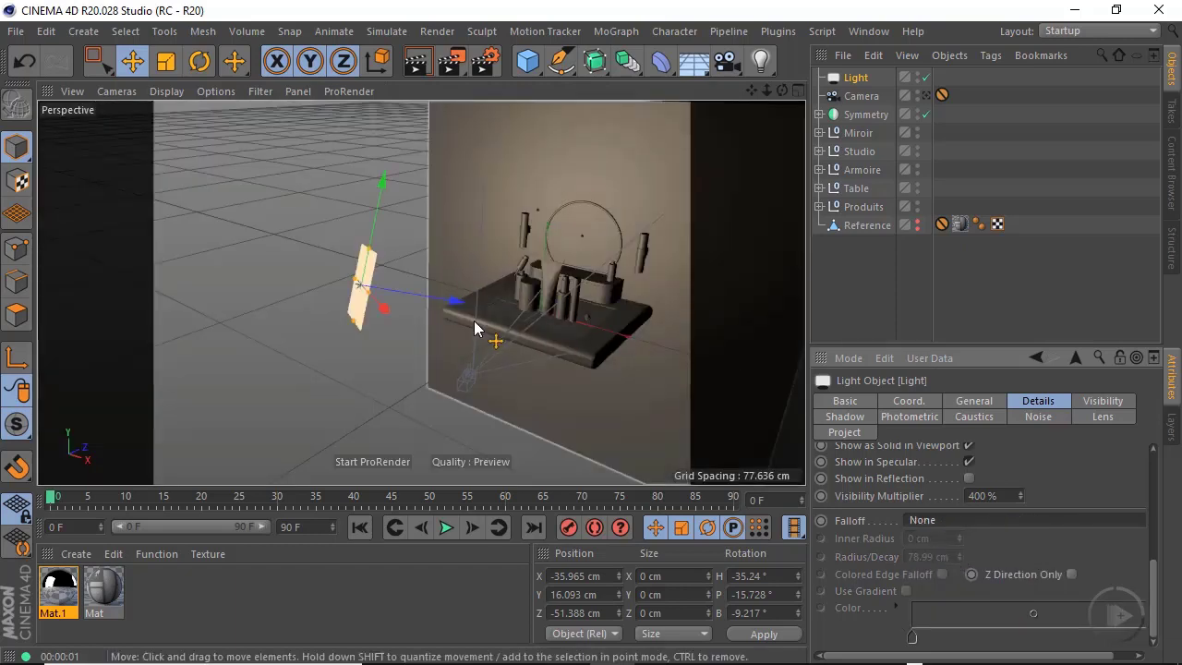
pyautogui.click(414, 63)
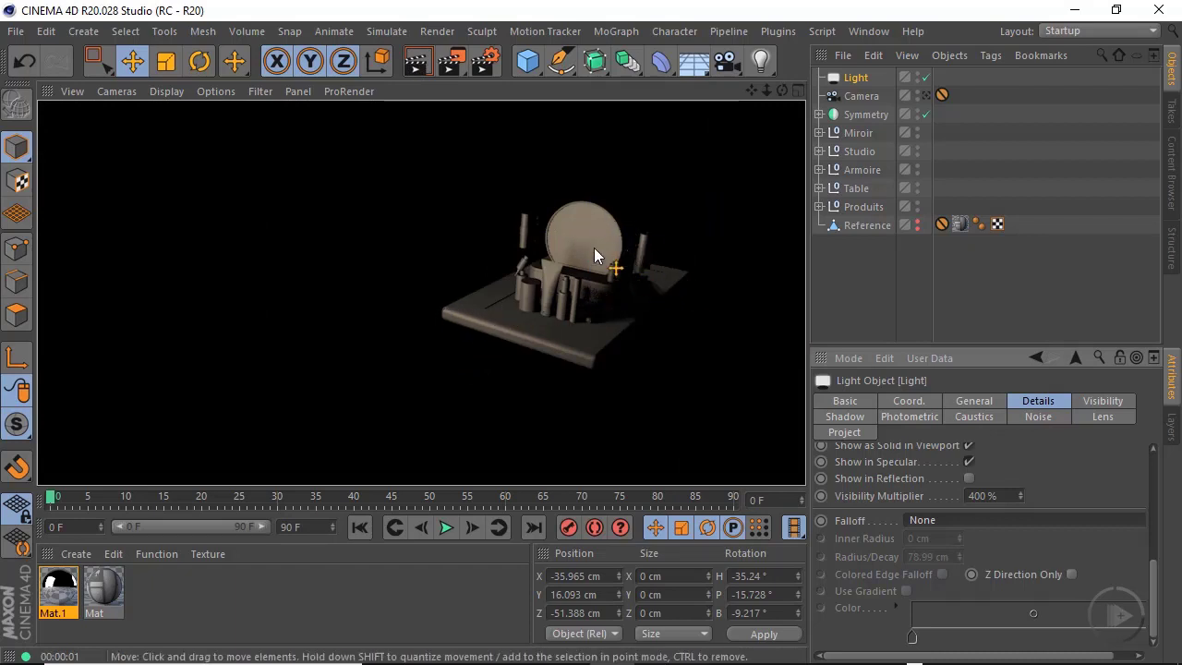
pyautogui.click(969, 521)
pyautogui.click(972, 559)
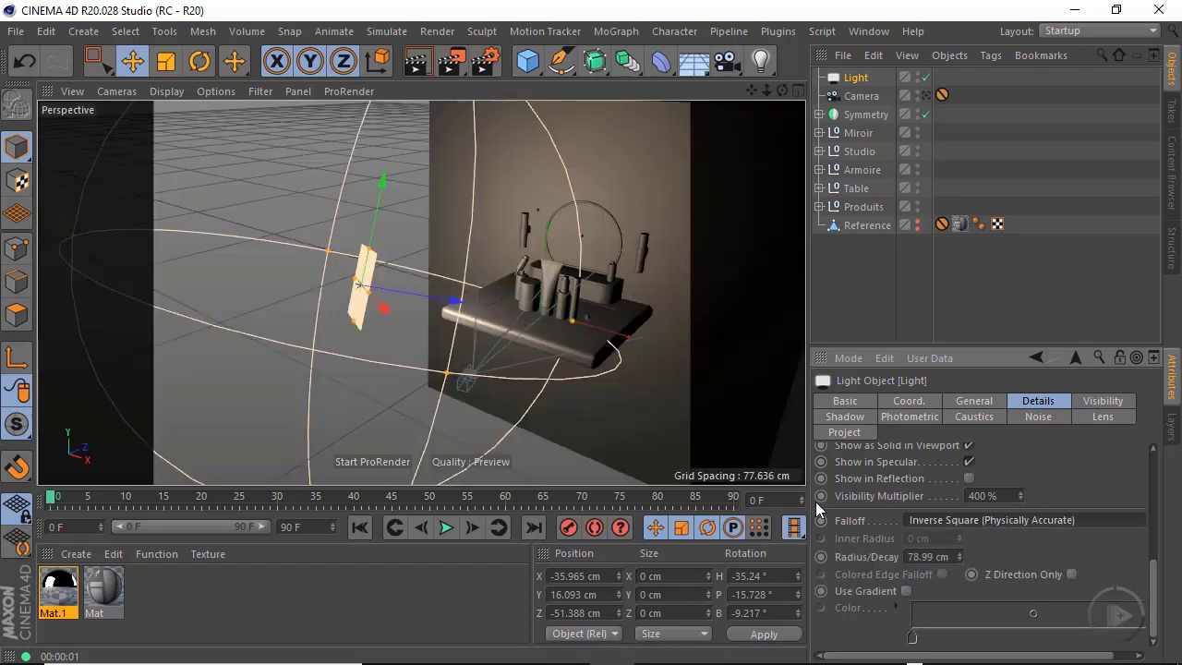
# Adjust the light's falloff Radius/Decay to about 71.5 cm
pyautogui.keyDown('alt'); pyautogui.moveTo(496, 367); pyautogui.dragTo(450, 378, button='middle'); pyautogui.keyUp('alt')
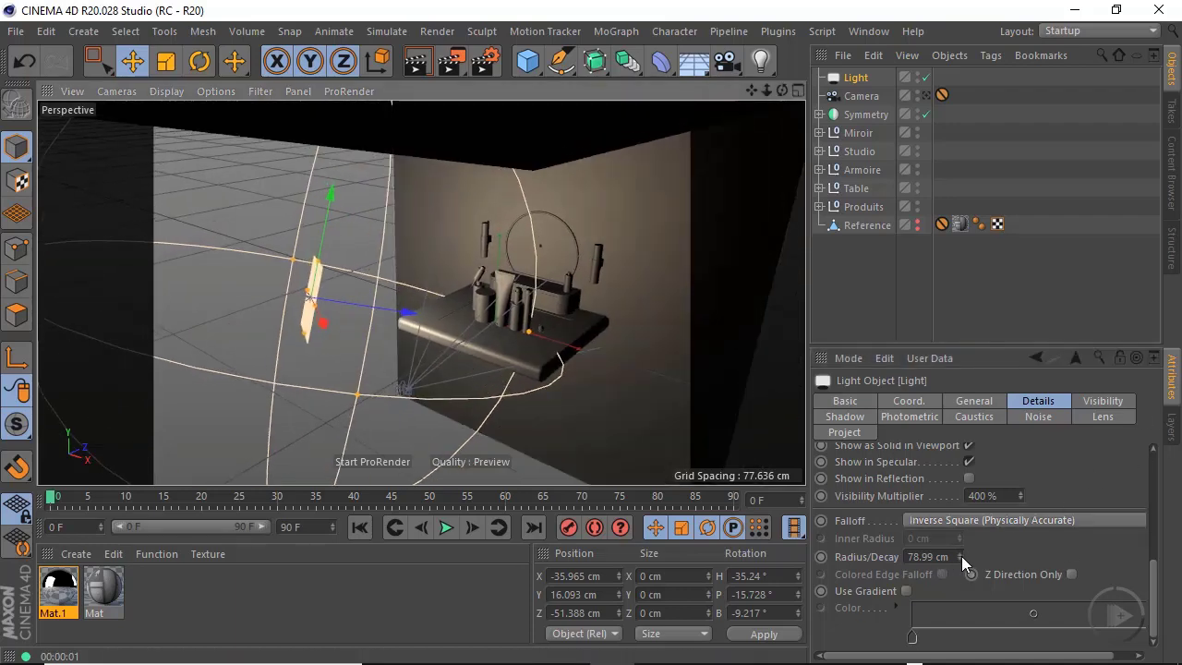
pyautogui.moveTo(961, 556); pyautogui.dragTo(969, 550)
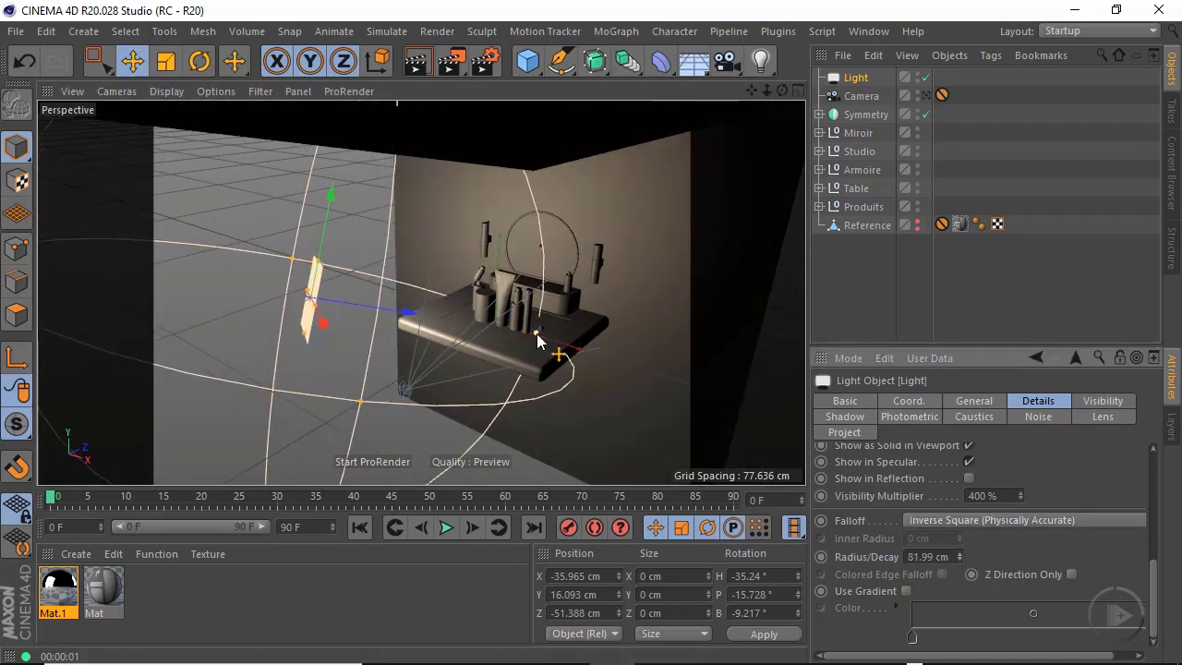
pyautogui.moveTo(536, 334); pyautogui.dragTo(644, 427)
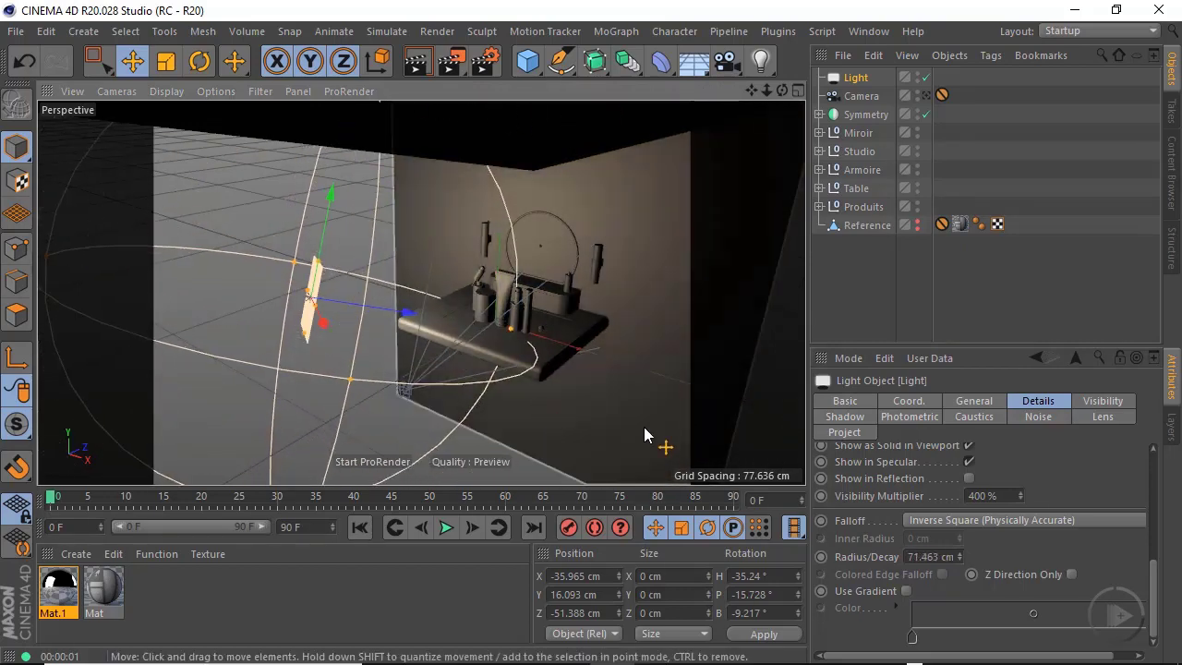
# Enable Z Direction Only and move the light in among the products, to about X -4.1, Y 0.5, Z -6.3 cm
pyautogui.click(1070, 573)
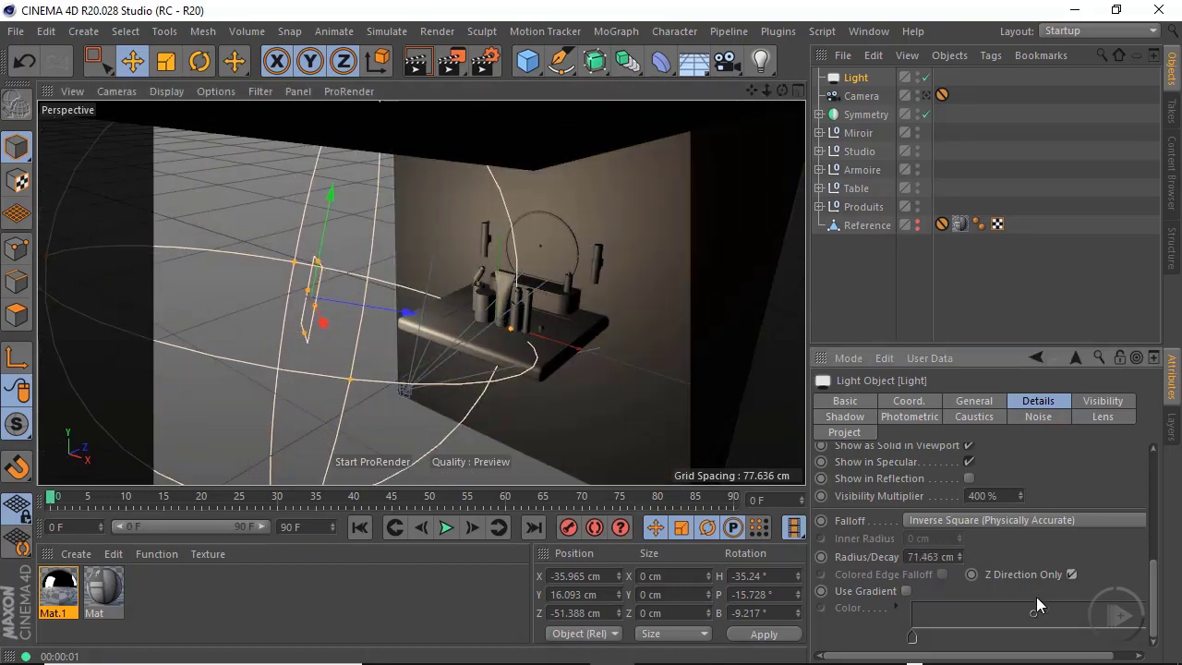
pyautogui.keyDown('alt'); pyautogui.moveTo(320, 307); pyautogui.dragTo(499, 297); pyautogui.keyUp('alt')
pyautogui.click(358, 307)
pyautogui.scroll(5, 481, 332)
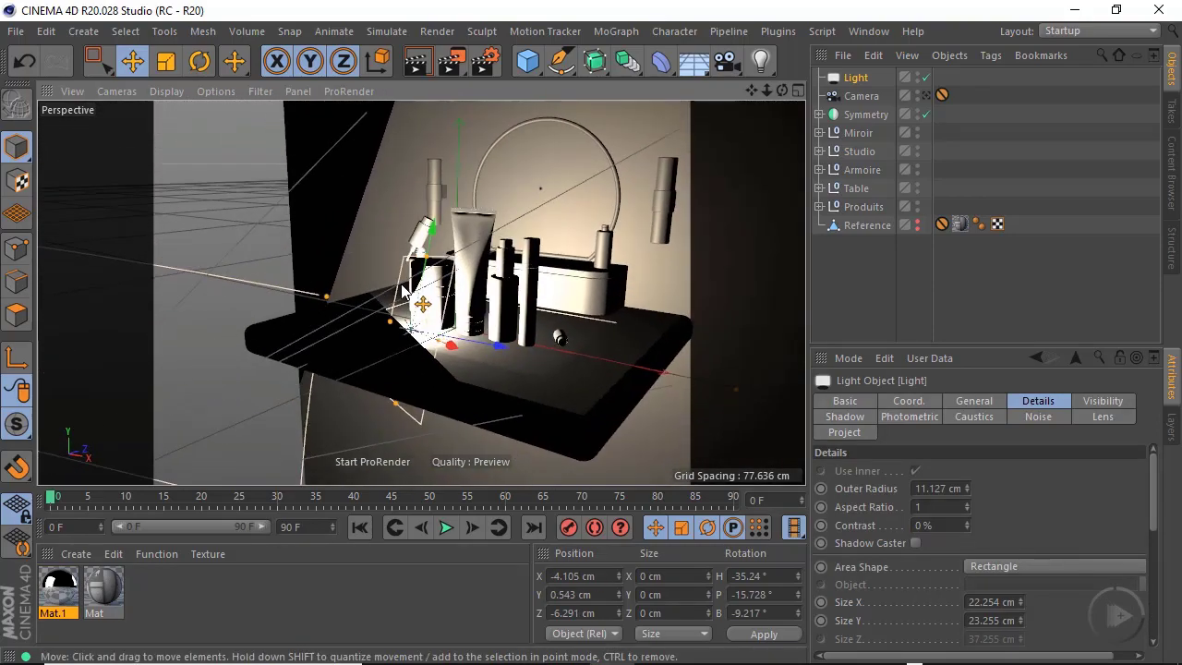
pyautogui.scroll(-6, 1159, 524)
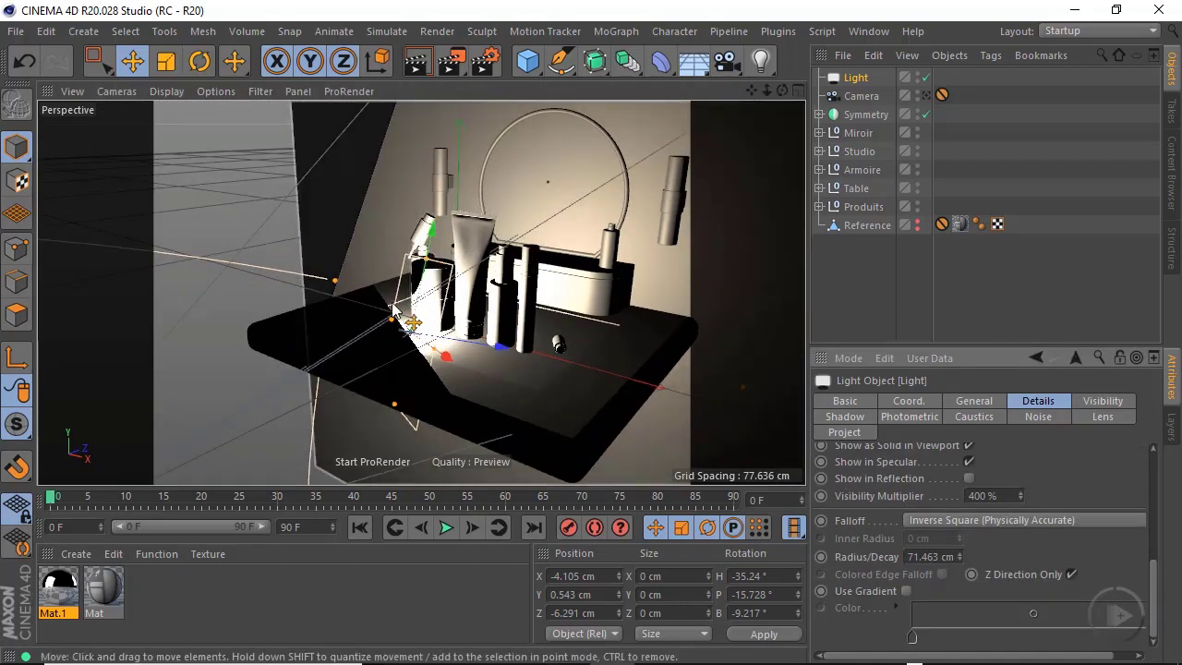
# Pull the light back to about X -19.9, Y 8.2, Z -28.6 cm and compare Z Direction Only off and on, leaving it enabled
pyautogui.moveTo(495, 347); pyautogui.dragTo(399, 326)
pyautogui.click(1072, 576)
pyautogui.click(1072, 574)
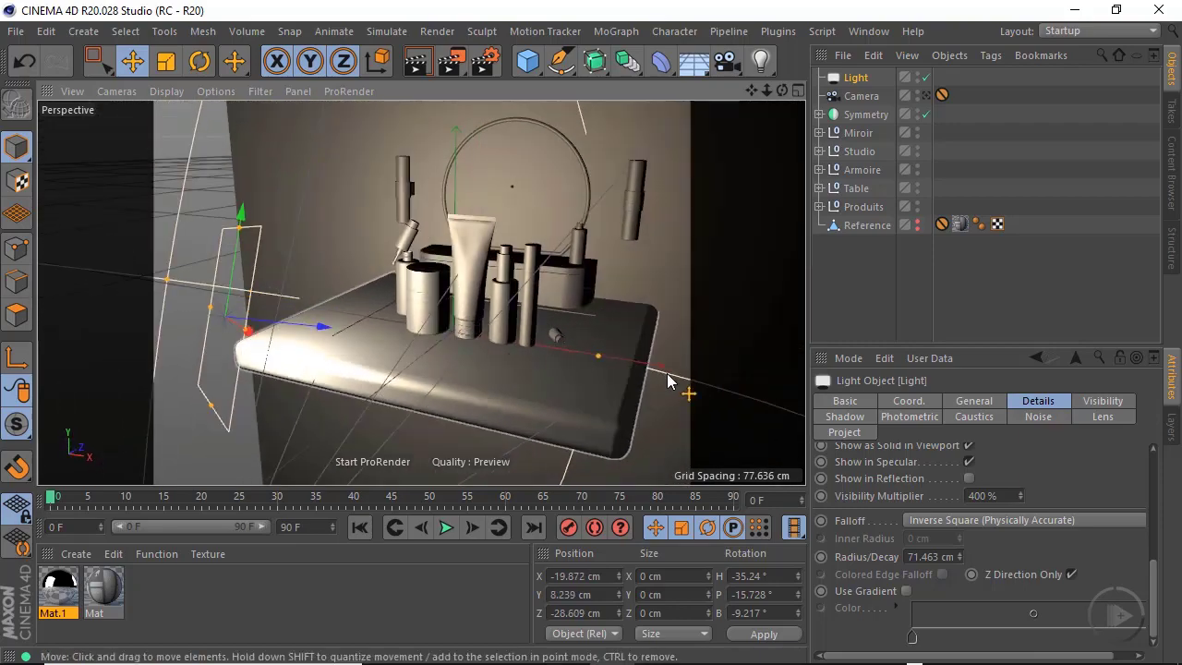
# Switch the scene's renderer from Standard to ProRender in the render settings
pyautogui.keyDown('alt'); pyautogui.moveTo(541, 270); pyautogui.dragTo(545, 303, button='right'); pyautogui.keyUp('alt')
pyautogui.keyDown('alt'); pyautogui.moveTo(545, 303); pyautogui.dragTo(454, 345); pyautogui.keyUp('alt')
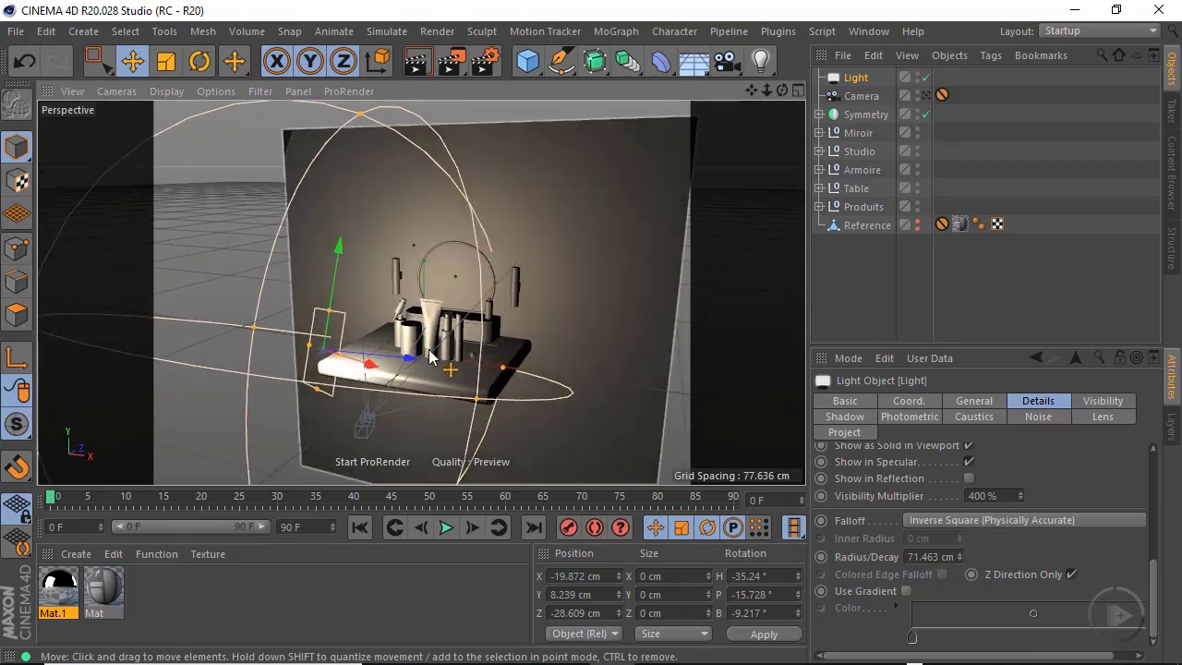
pyautogui.moveTo(763, 66); pyautogui.dragTo(952, 269)
pyautogui.click(484, 63)
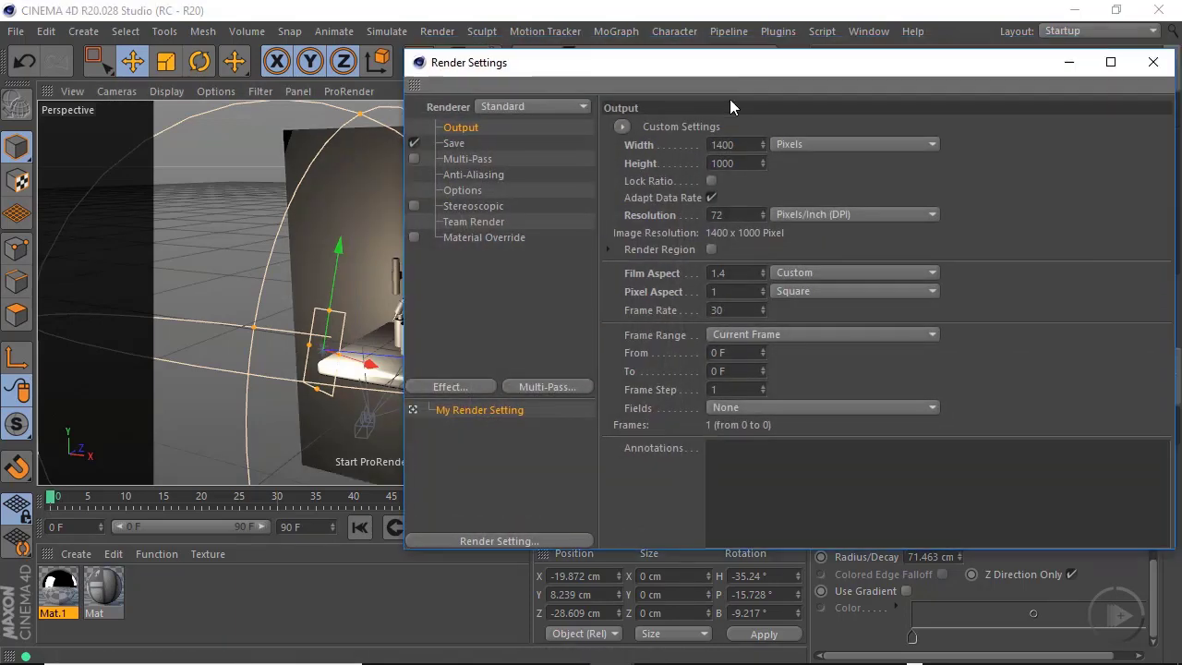
pyautogui.moveTo(730, 101); pyautogui.dragTo(601, 127)
pyautogui.click(416, 128)
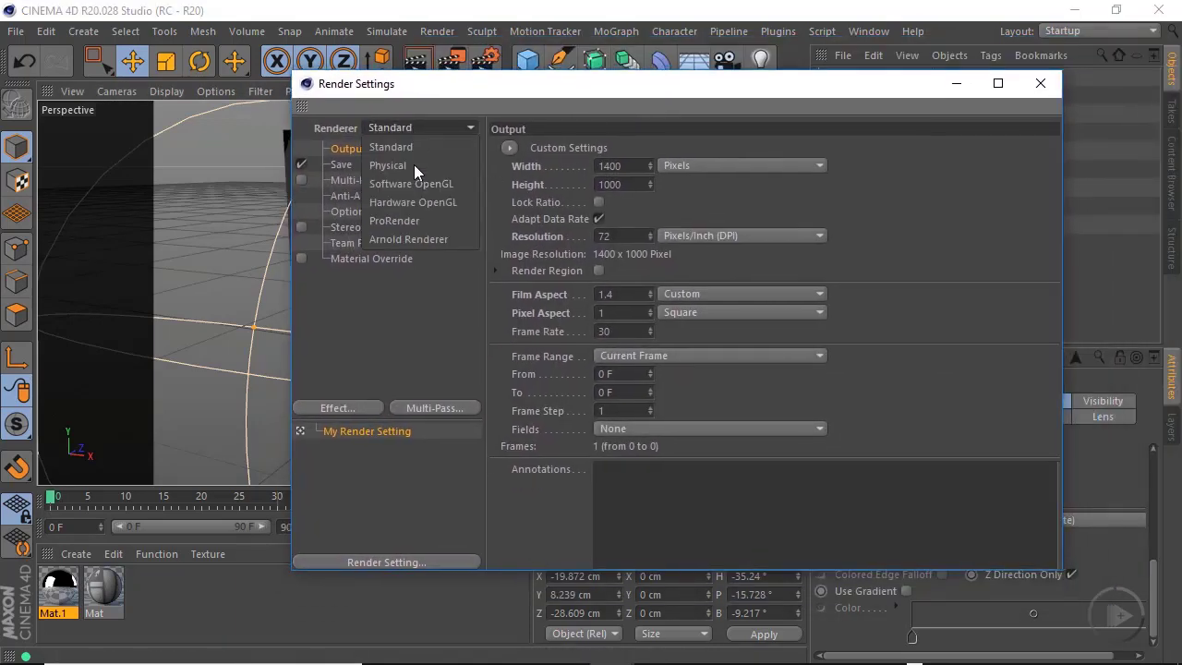
pyautogui.click(406, 223)
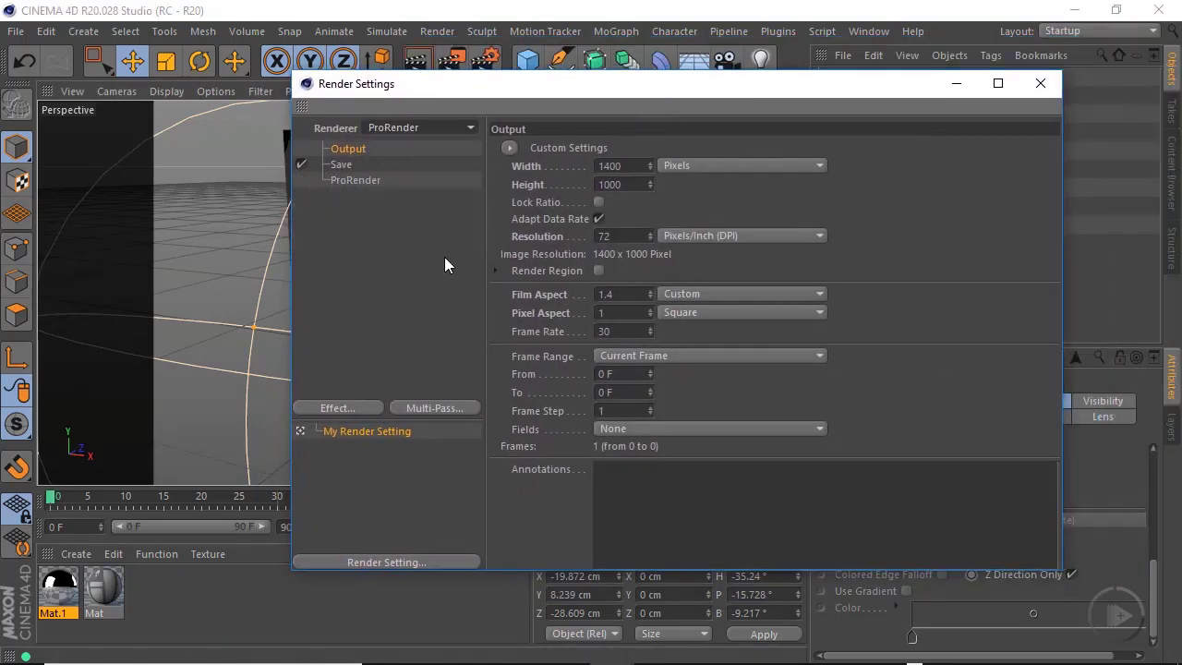
pyautogui.click(1041, 83)
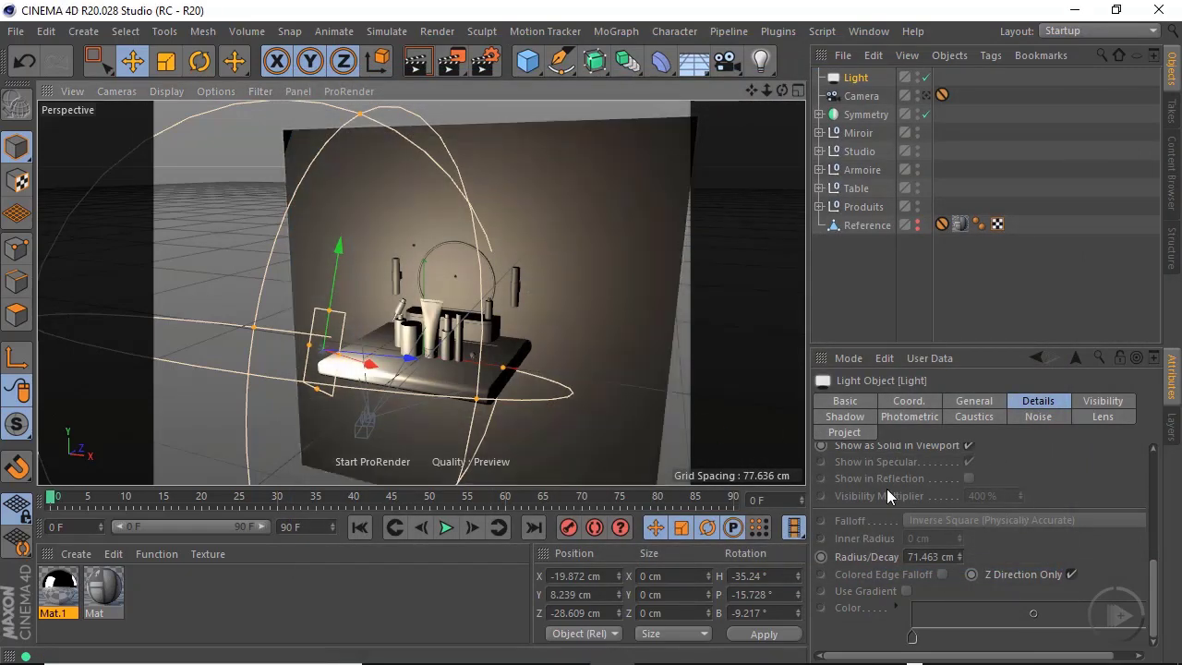
# Examine which of the area light's Details and General options remain available under ProRender
pyautogui.moveTo(1164, 580); pyautogui.dragTo(1178, 473)
pyautogui.scroll(-8, 842, 530)
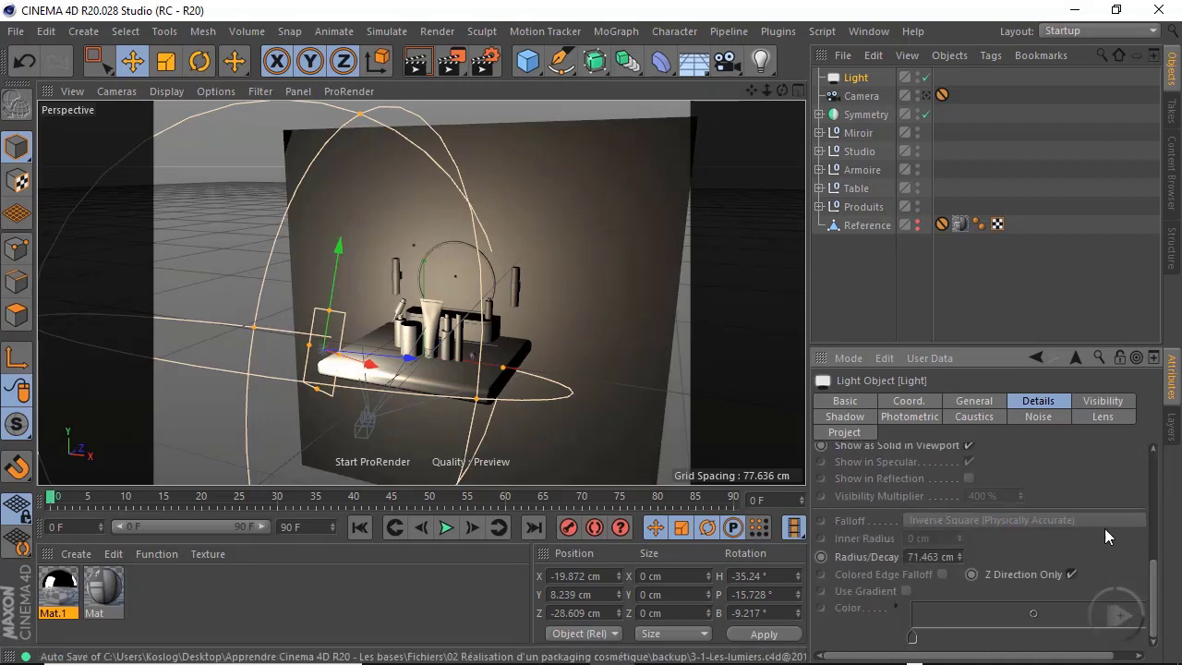
pyautogui.scroll(3, 929, 550)
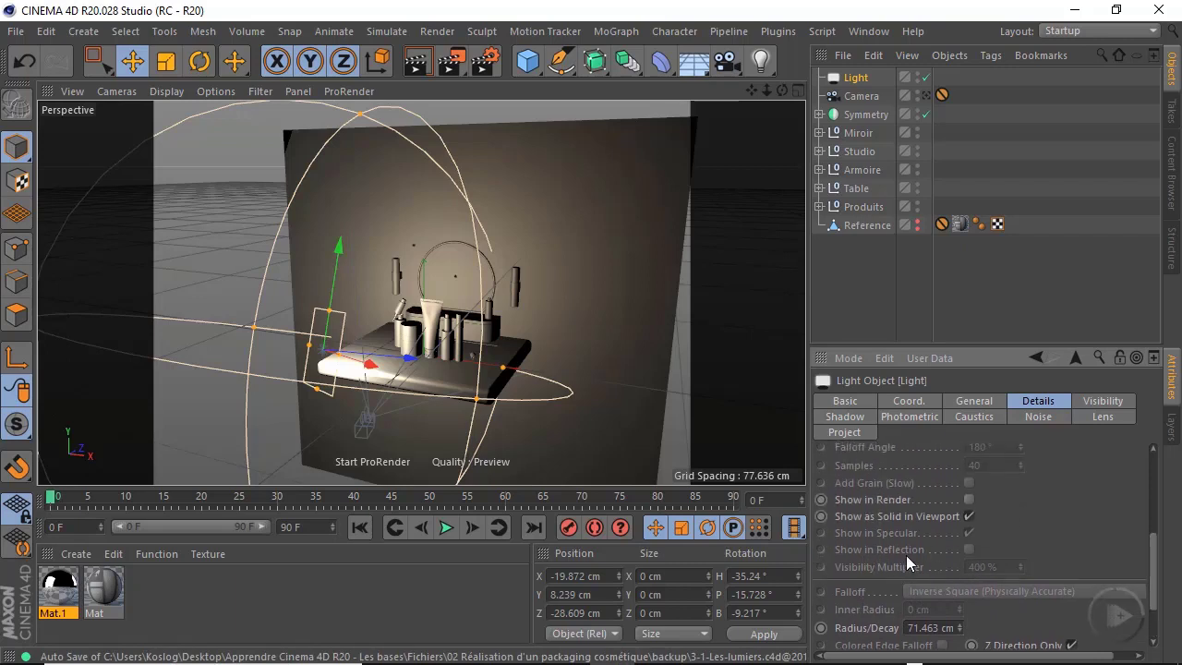
pyautogui.moveTo(1155, 551); pyautogui.dragTo(1160, 452)
pyautogui.click(985, 402)
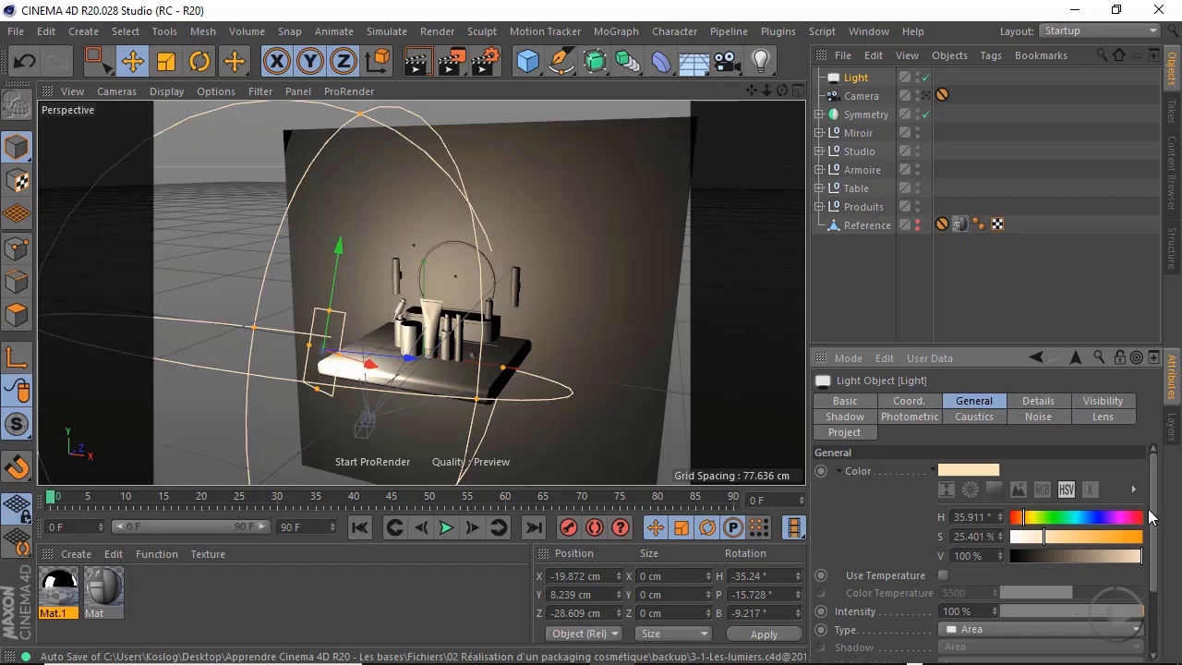
pyautogui.scroll(-4, 1132, 564)
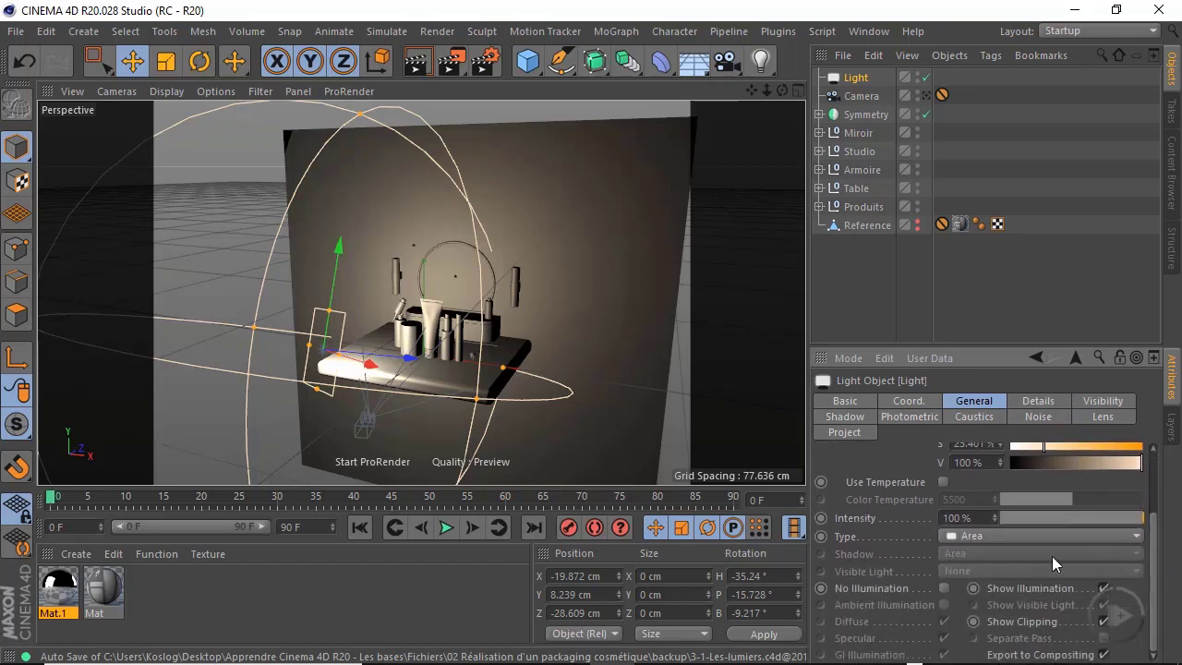
pyautogui.scroll(2, 989, 584)
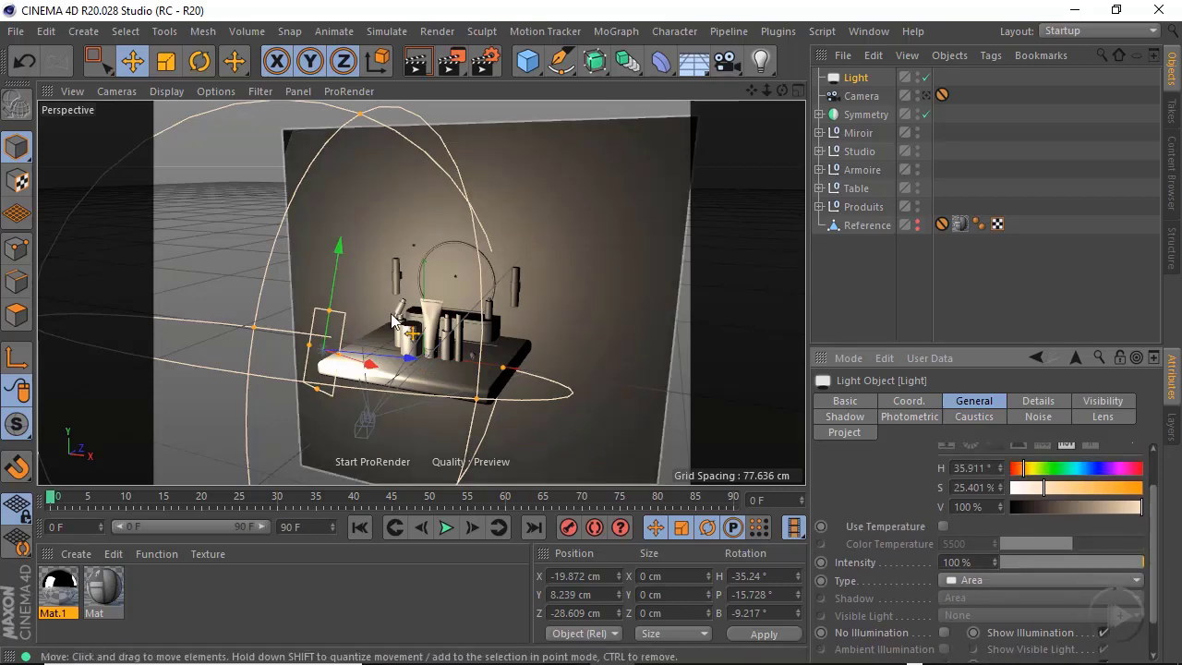
pyautogui.keyDown('alt'); pyautogui.moveTo(294, 347); pyautogui.dragTo(344, 379); pyautogui.keyUp('alt')
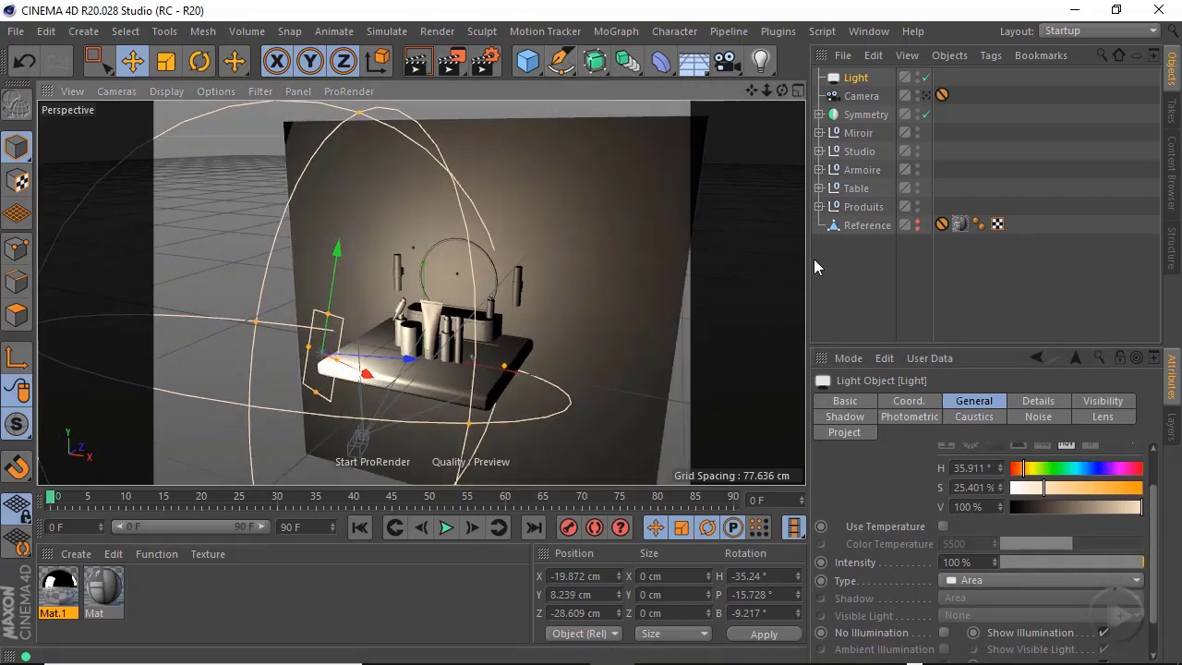
# Delete the existing light and add a new area light to the scene
pyautogui.click(862, 81)
pyautogui.press('Delete')
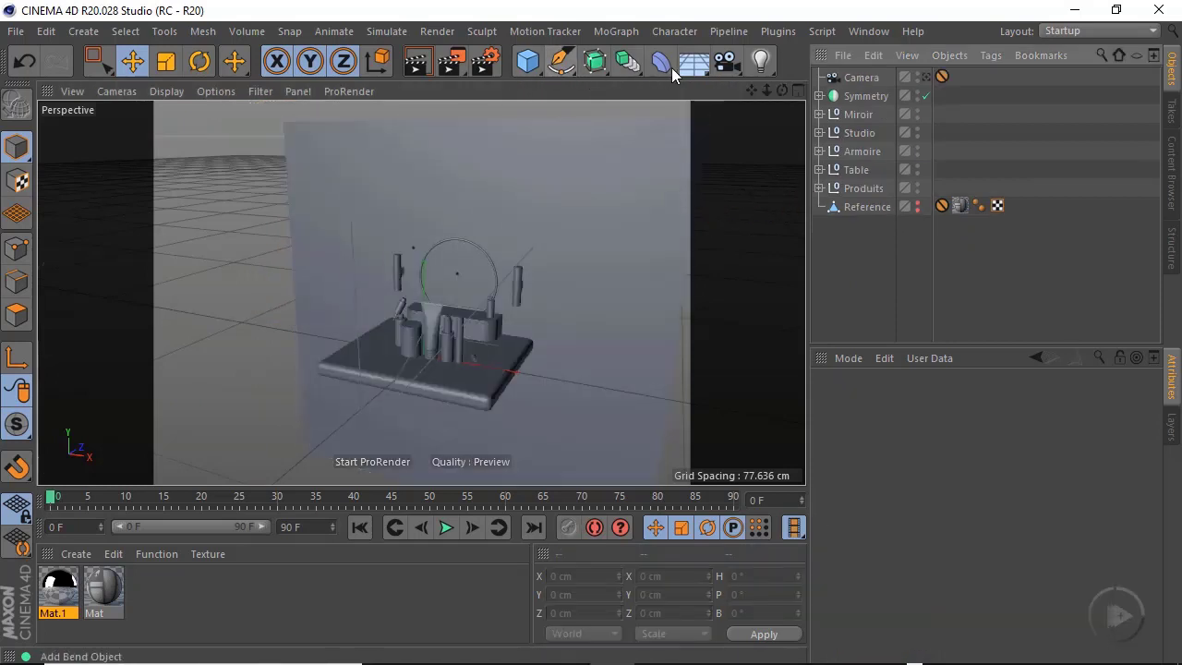
pyautogui.moveTo(763, 61); pyautogui.dragTo(966, 191)
pyautogui.keyDown('alt'); pyautogui.moveTo(607, 269); pyautogui.dragTo(353, 464); pyautogui.keyUp('alt')
pyautogui.keyDown('alt'); pyautogui.moveTo(401, 410); pyautogui.dragTo(365, 279, button='middle'); pyautogui.keyUp('alt')
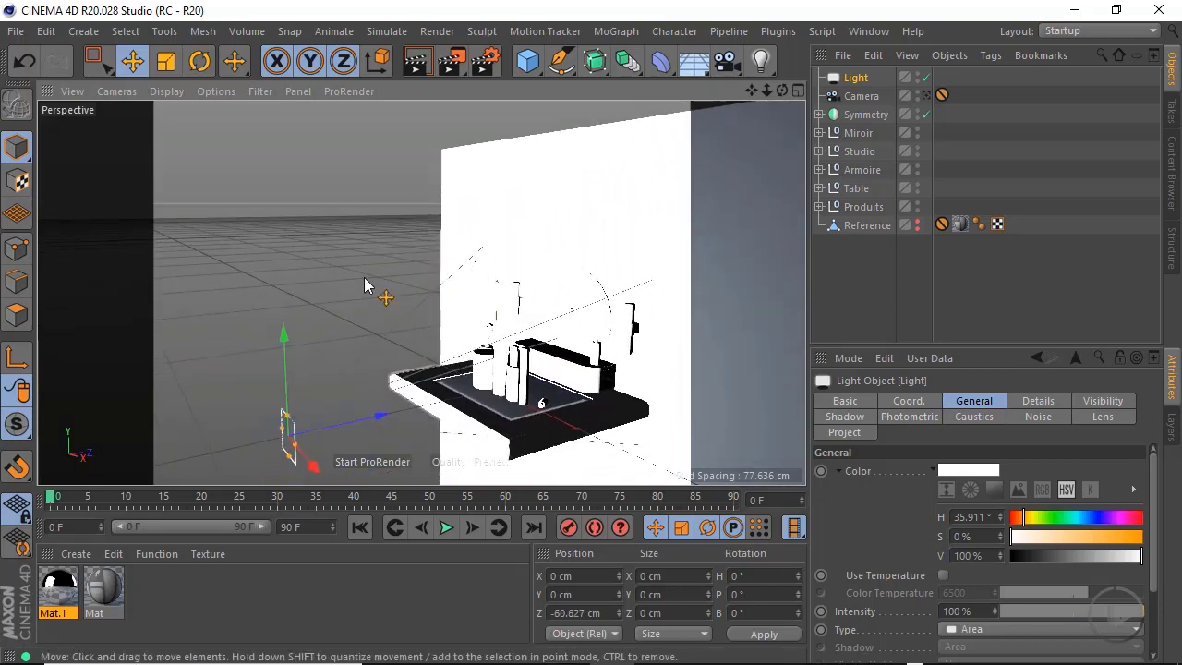
# Raise the new area light to about Y 21.8 cm and move it back to about Z -123.8 cm
pyautogui.moveTo(291, 339); pyautogui.dragTo(281, 277)
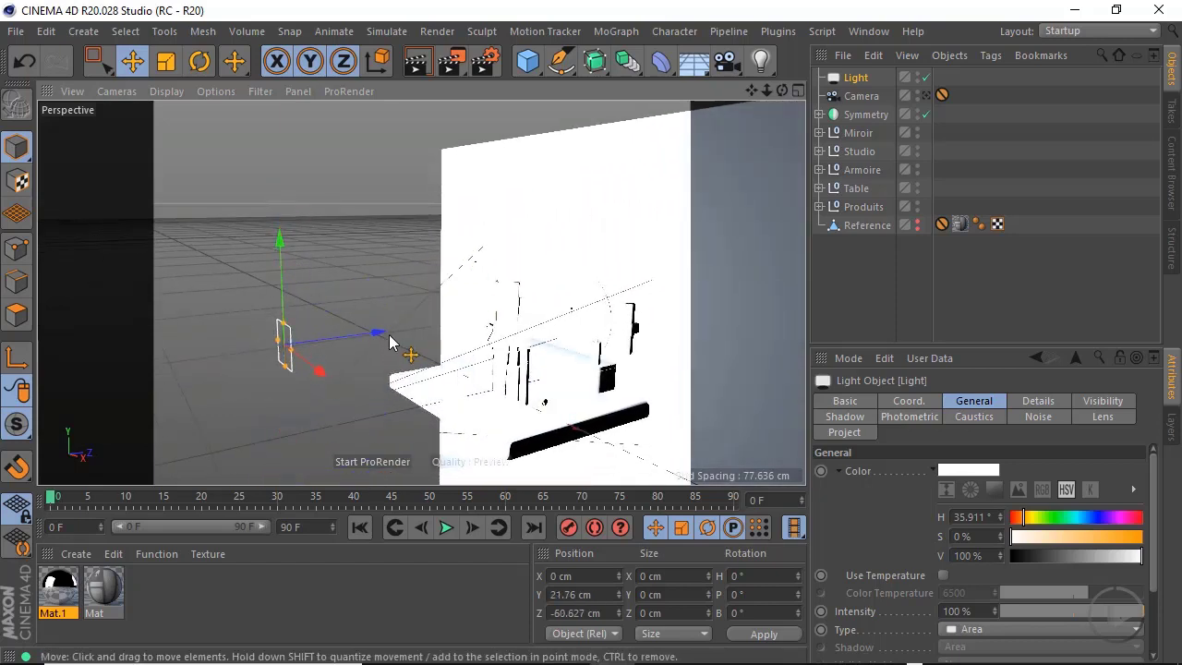
pyautogui.moveTo(393, 343); pyautogui.dragTo(211, 389)
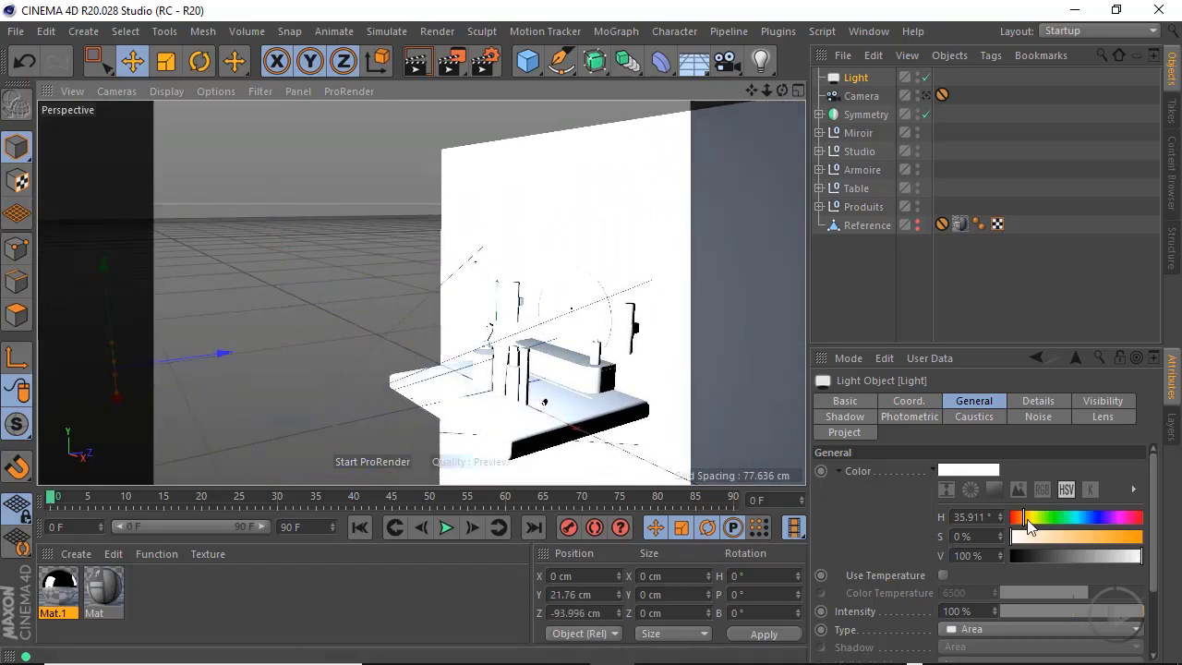
pyautogui.keyDown('alt'); pyautogui.moveTo(309, 381); pyautogui.dragTo(388, 352); pyautogui.keyUp('alt')
pyautogui.keyDown('alt'); pyautogui.moveTo(388, 352); pyautogui.dragTo(367, 369, button='right'); pyautogui.keyUp('alt')
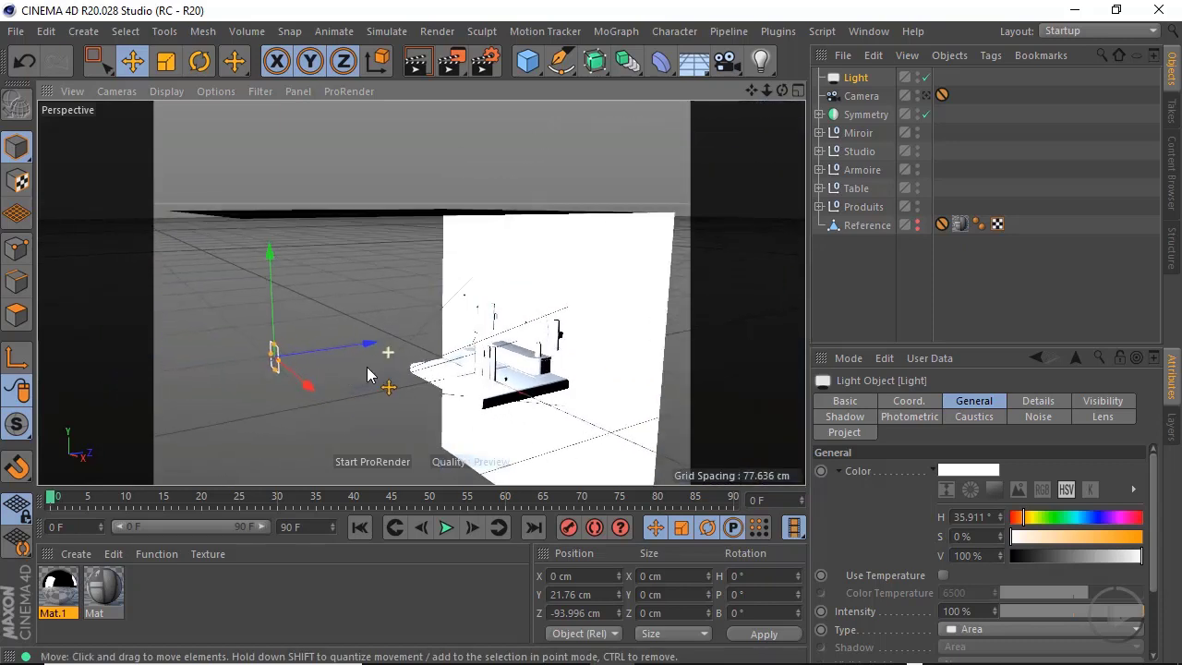
pyautogui.moveTo(367, 348); pyautogui.dragTo(319, 370)
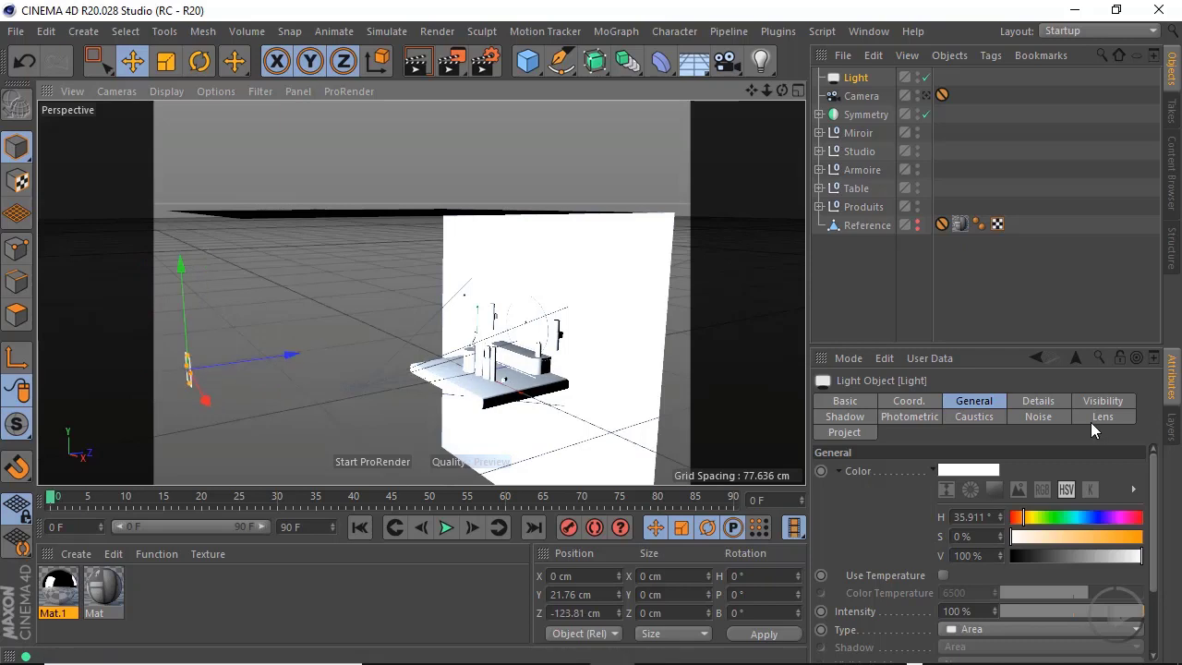
# Examine the new area light's Details and General settings and its effect on the products and backdrop
pyautogui.click(1044, 404)
pyautogui.scroll(-5, 1155, 536)
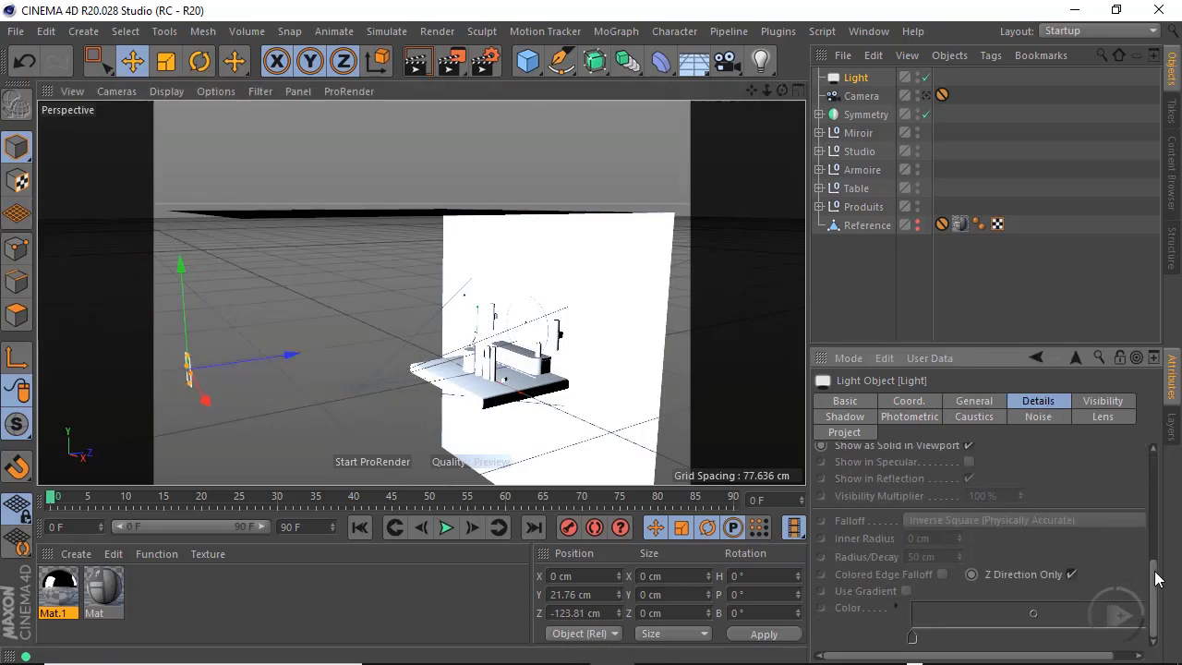
pyautogui.scroll(10, 1109, 473)
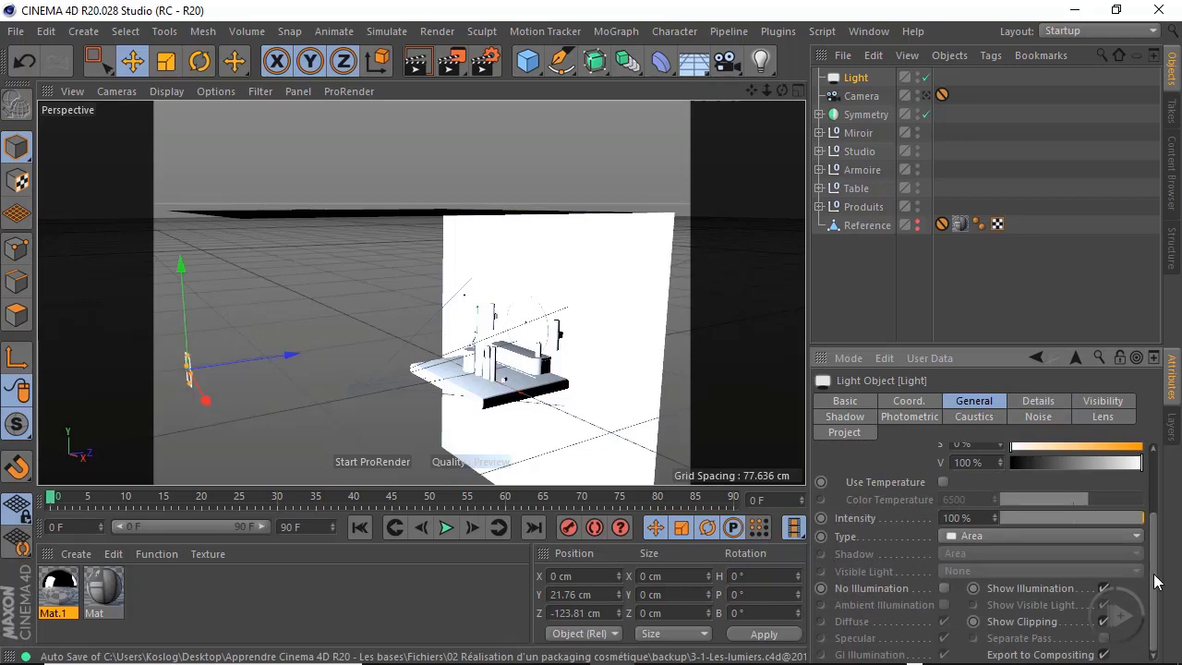
pyautogui.scroll(3, 1155, 580)
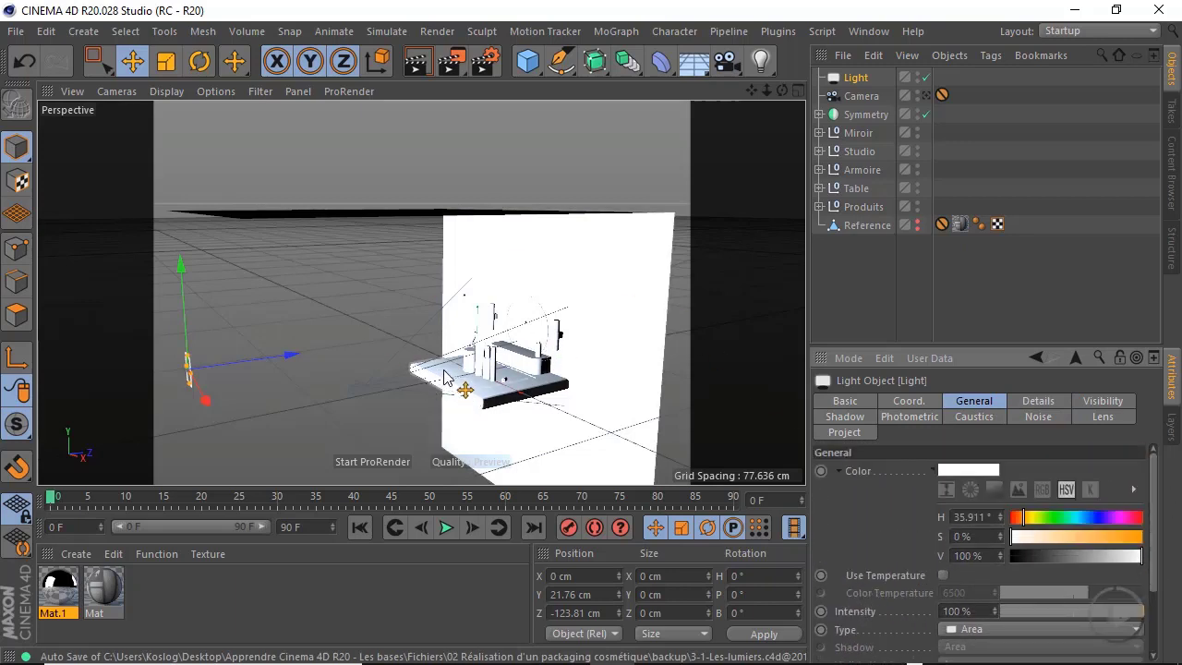
pyautogui.moveTo(444, 377)
pyautogui.keyDown('alt'); pyautogui.mouseDown()
pyautogui.moveTo(540, 325)
pyautogui.moveTo(482, 328)
pyautogui.moveTo(489, 347)
pyautogui.moveTo(452, 358)
pyautogui.mouseUp(); pyautogui.keyUp('alt')
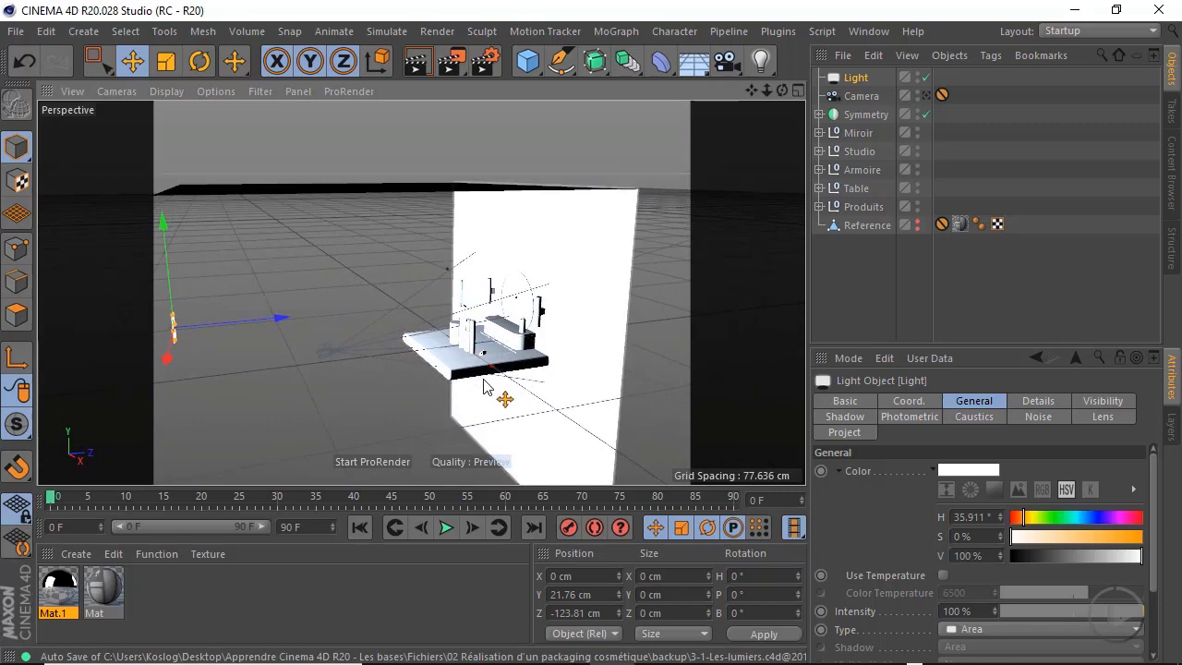
pyautogui.moveTo(491, 386)
pyautogui.keyDown('alt'); pyautogui.mouseDown()
pyautogui.moveTo(440, 366)
pyautogui.moveTo(501, 366)
pyautogui.mouseUp(); pyautogui.keyUp('alt')
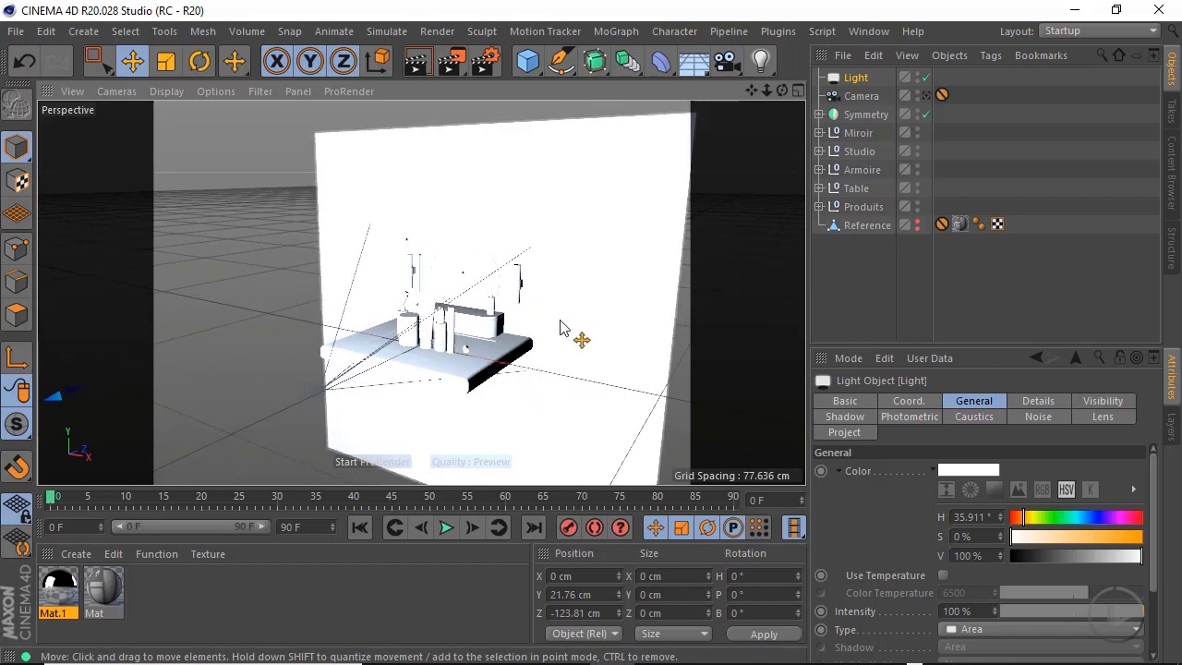
pyautogui.moveTo(465, 359)
pyautogui.mouseDown()
pyautogui.moveTo(442, 373)
pyautogui.moveTo(465, 370)
pyautogui.mouseUp()
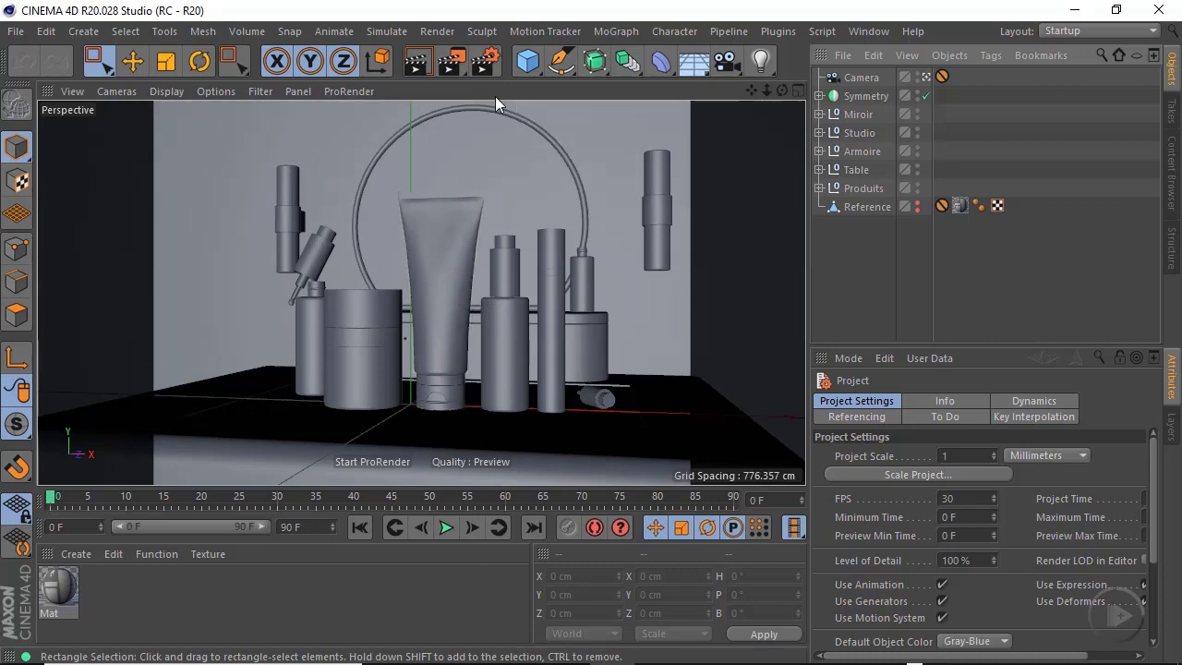
# Check ProRender's General render settings and start a ProRender preview in the viewport
pyautogui.click(486, 62)
pyautogui.moveTo(711, 51); pyautogui.dragTo(580, 77)
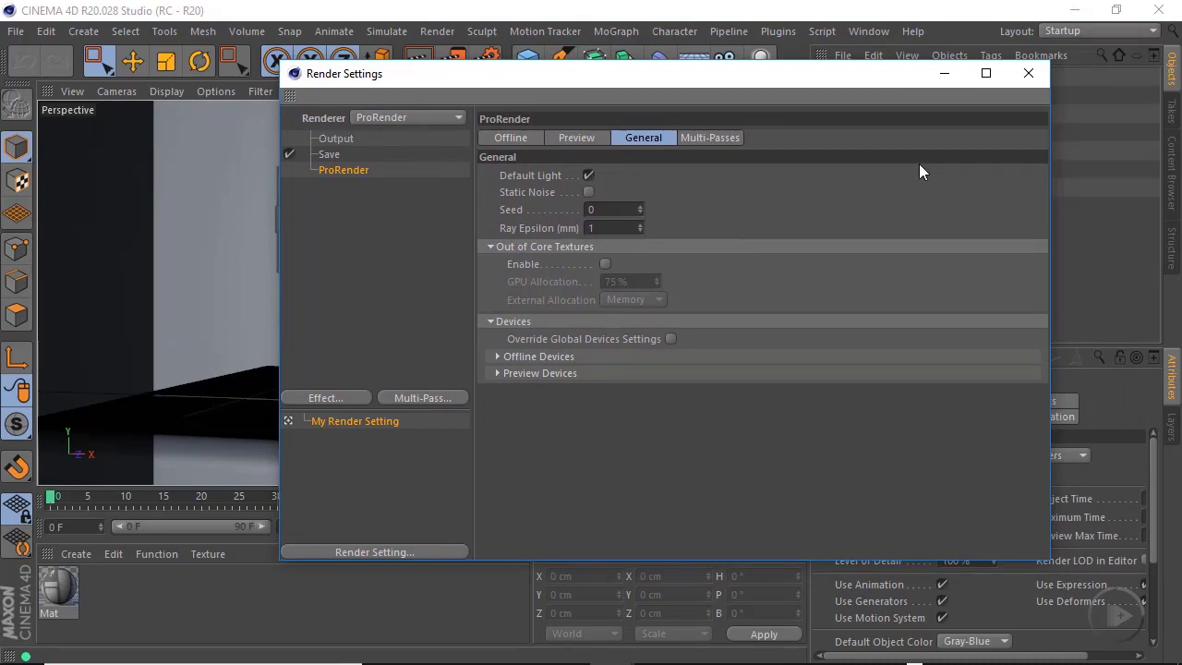
pyautogui.click(1028, 74)
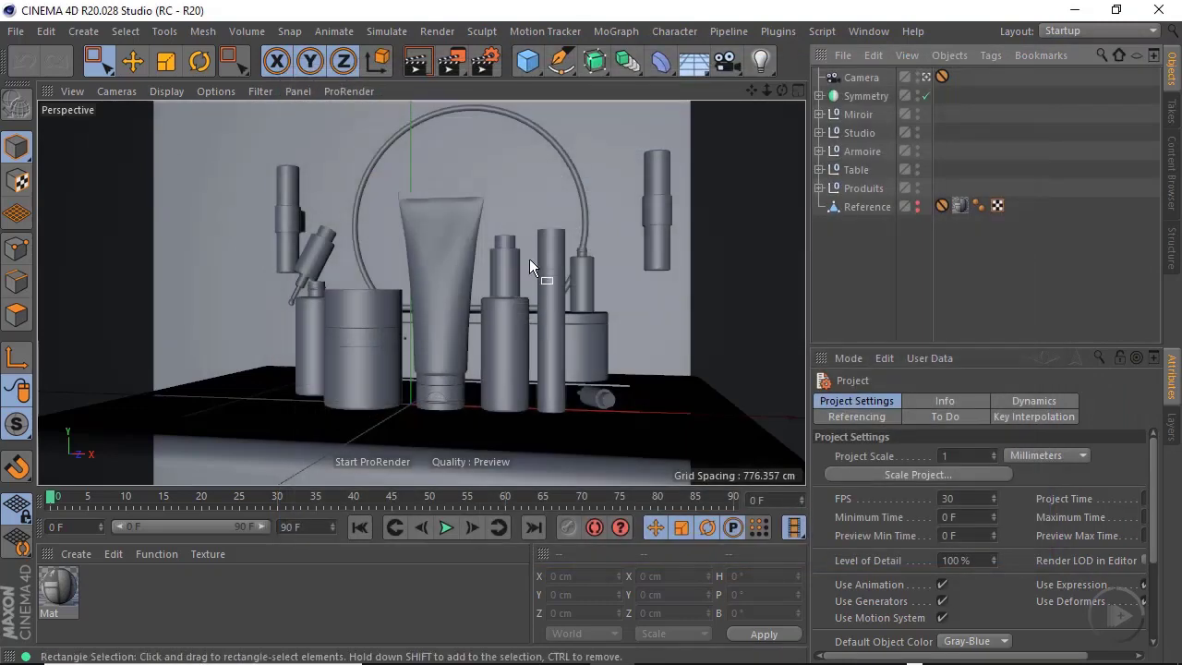
pyautogui.click(355, 90)
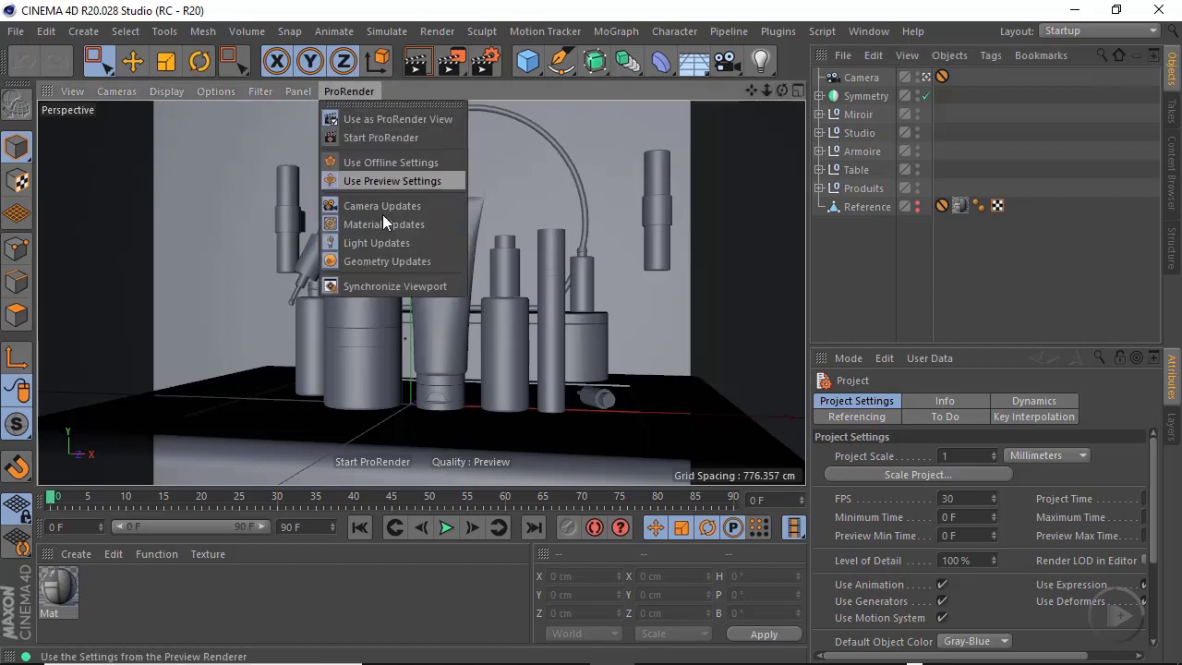
pyautogui.click(384, 137)
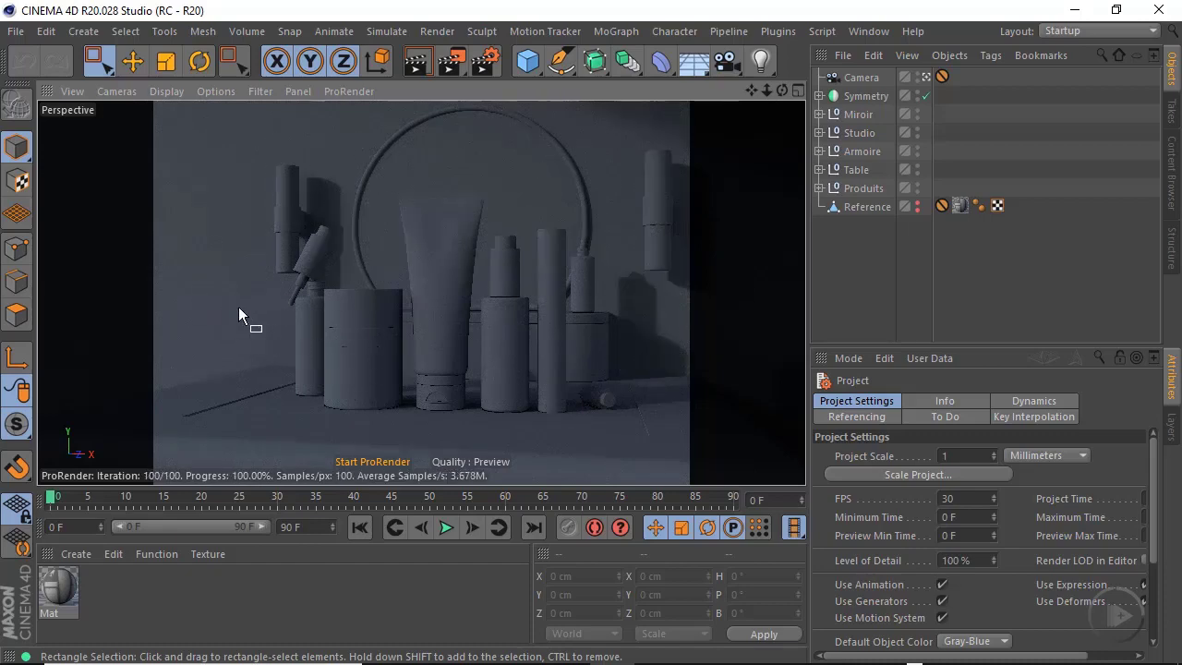
# Disable Default Light in ProRender's General render settings
pyautogui.click(487, 68)
pyautogui.moveTo(676, 75); pyautogui.dragTo(579, 112)
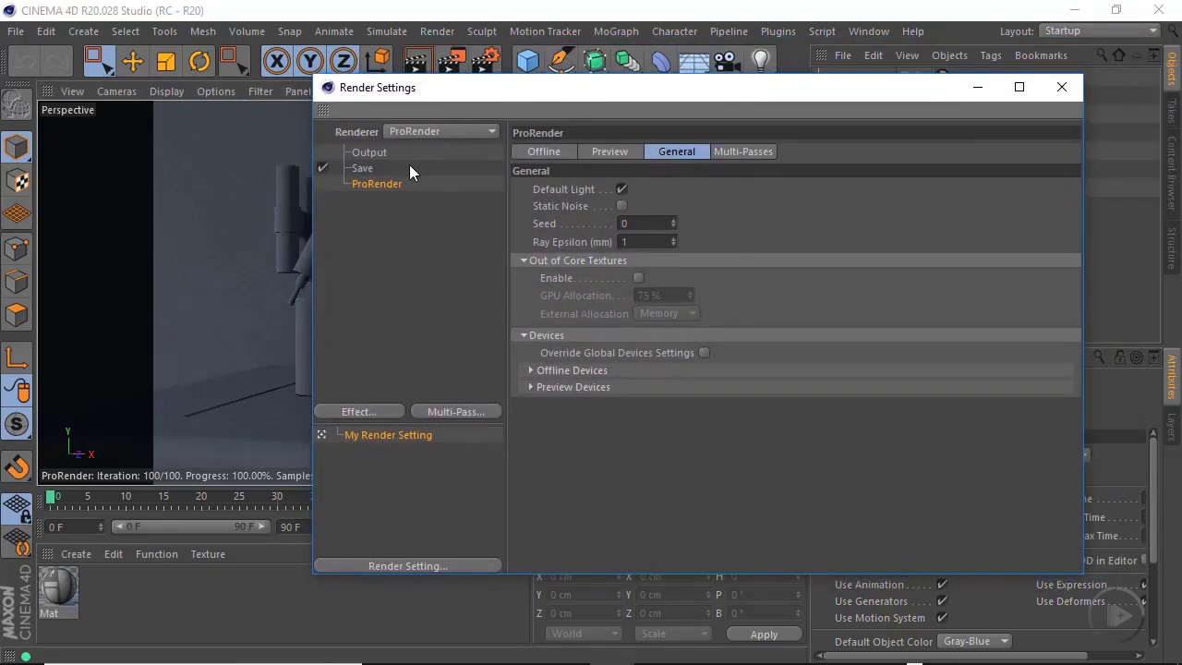
pyautogui.click(623, 189)
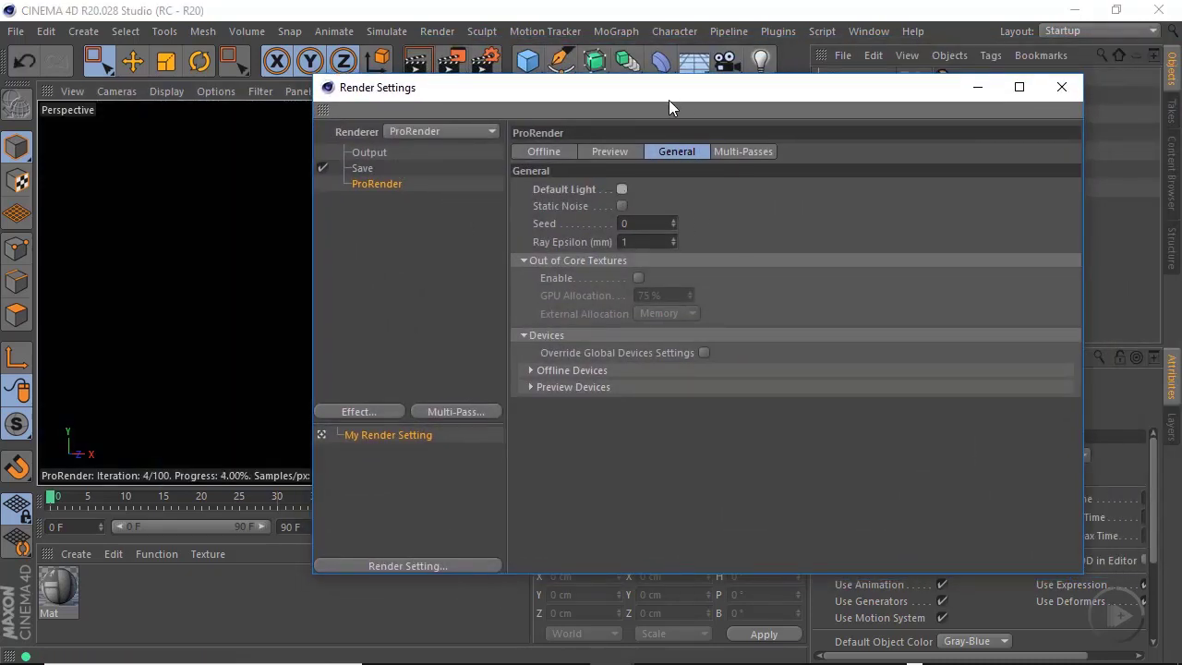
pyautogui.moveTo(675, 96); pyautogui.dragTo(521, 144)
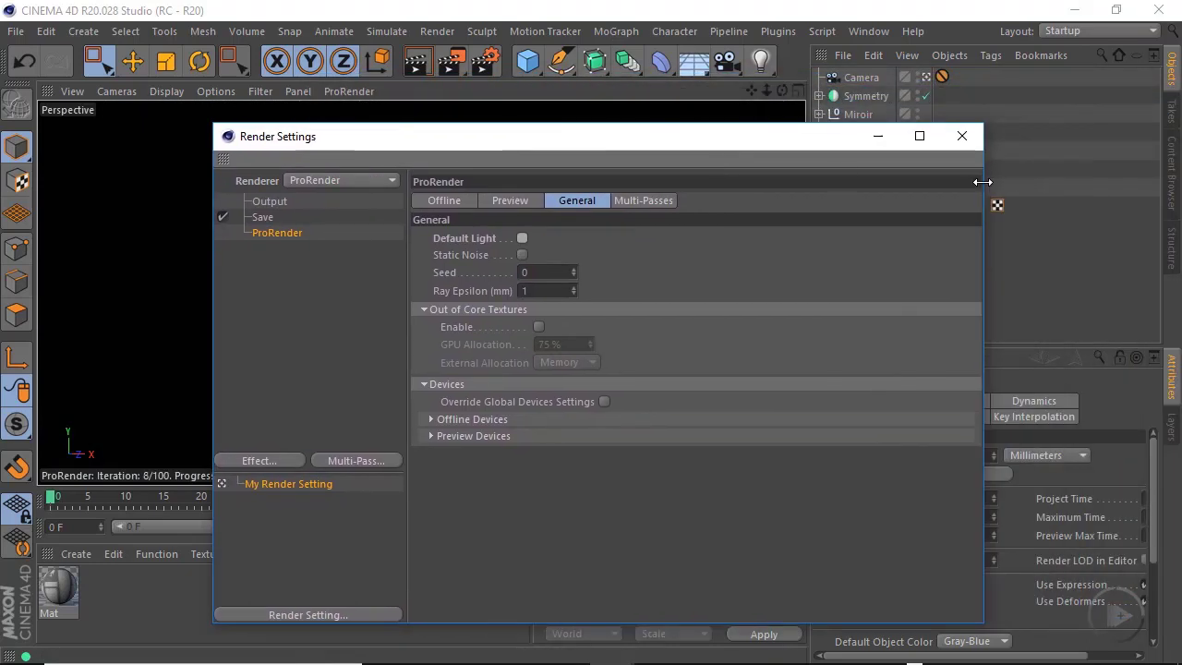
pyautogui.click(960, 137)
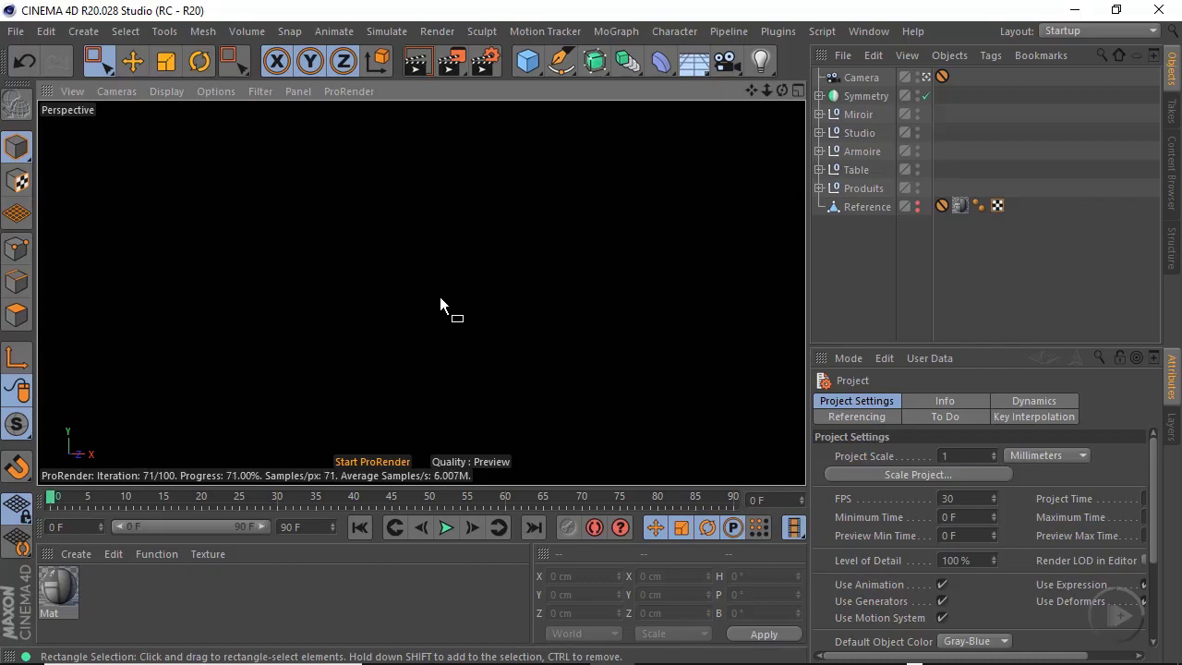
# Add a Sky object and leave the scene camera's view to inspect the whole set from outside
pyautogui.moveTo(698, 66); pyautogui.dragTo(751, 127)
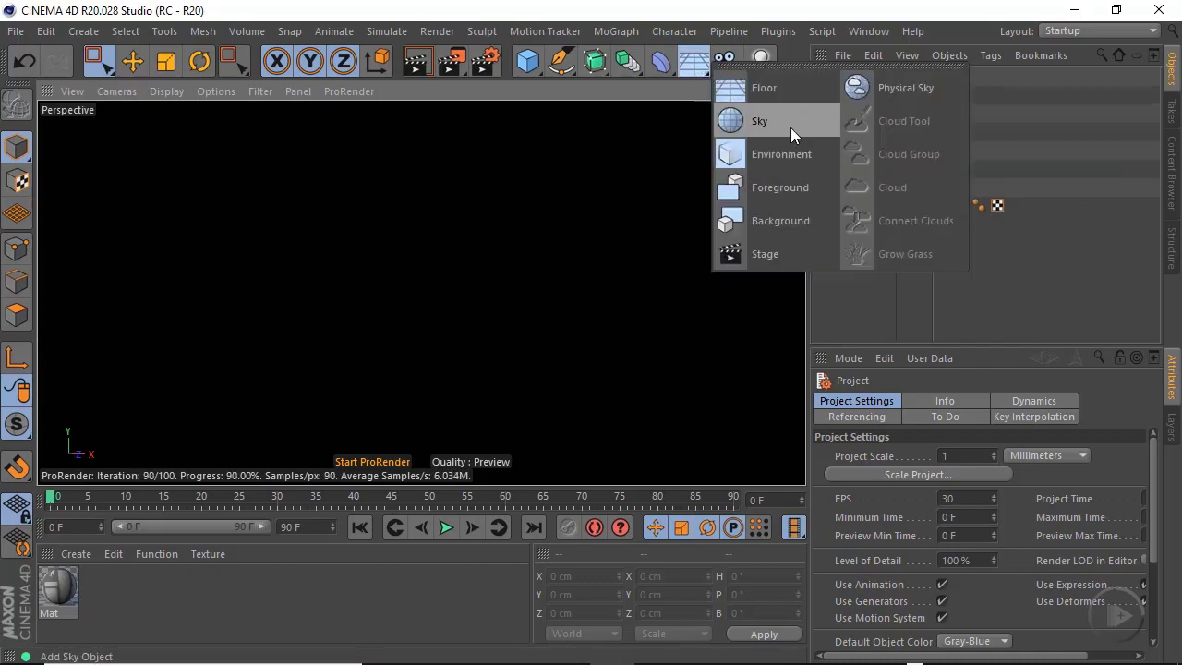
pyautogui.click(790, 125)
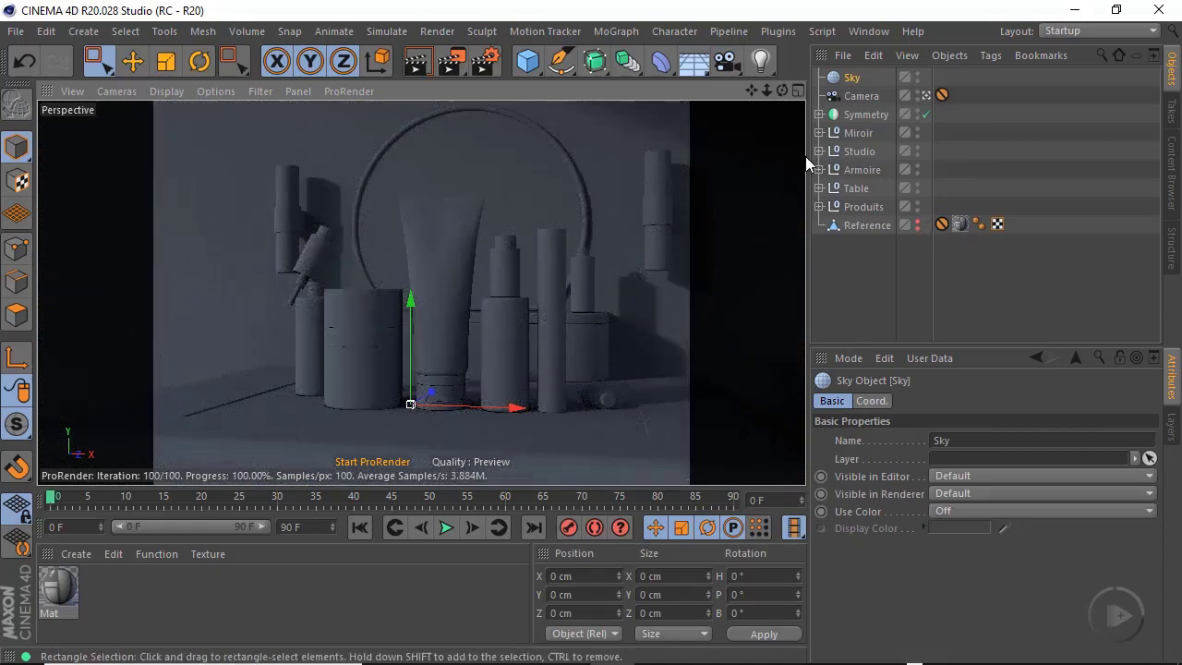
pyautogui.click(927, 96)
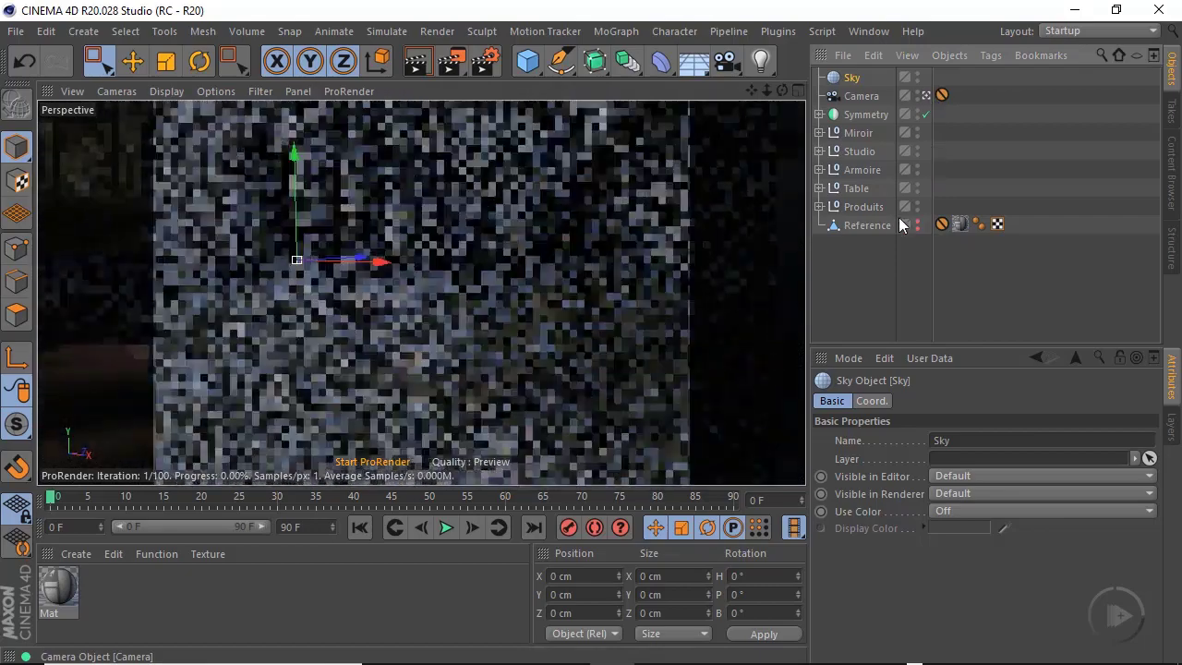
pyautogui.keyDown('alt'); pyautogui.moveTo(486, 306); pyautogui.dragTo(156, 377, button='right'); pyautogui.keyUp('alt')
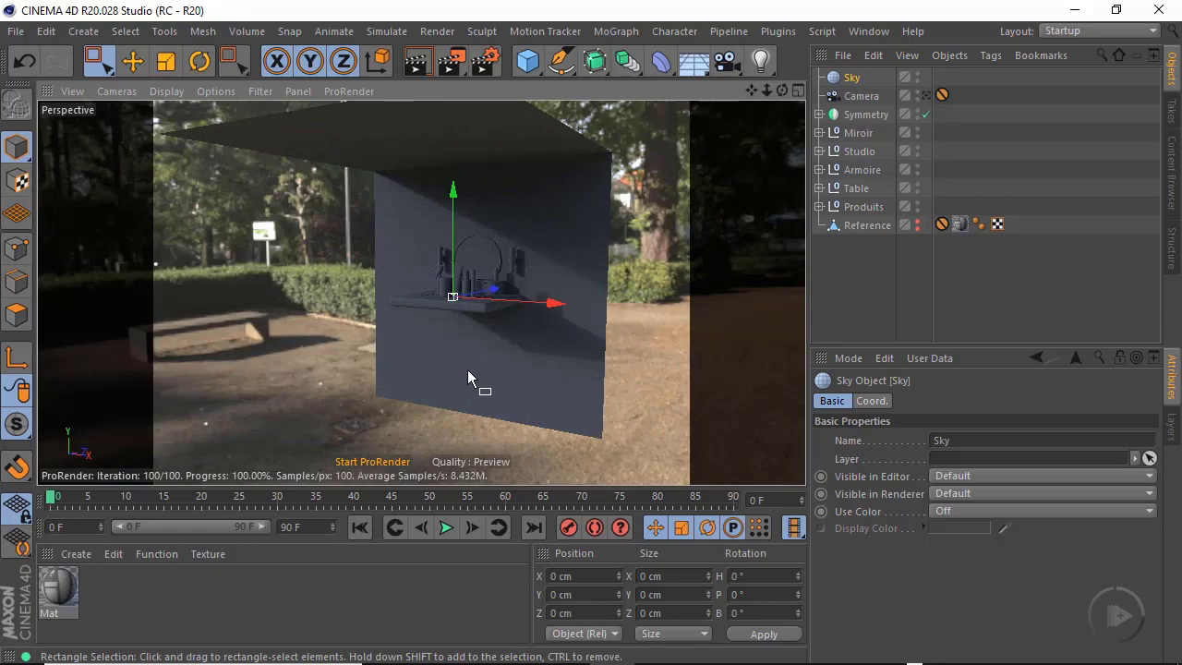
# Rotate the Sky around its vertical axis to a heading of about 308° to test the environment's orientation
pyautogui.click(200, 62)
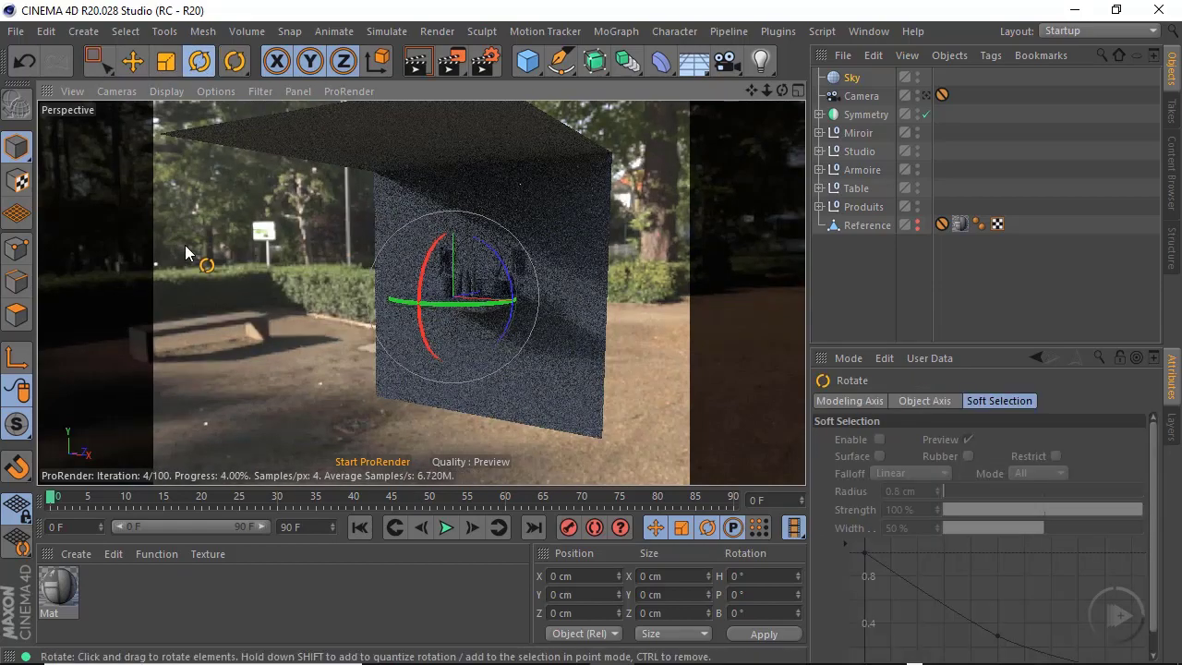
pyautogui.moveTo(449, 304); pyautogui.dragTo(763, 314)
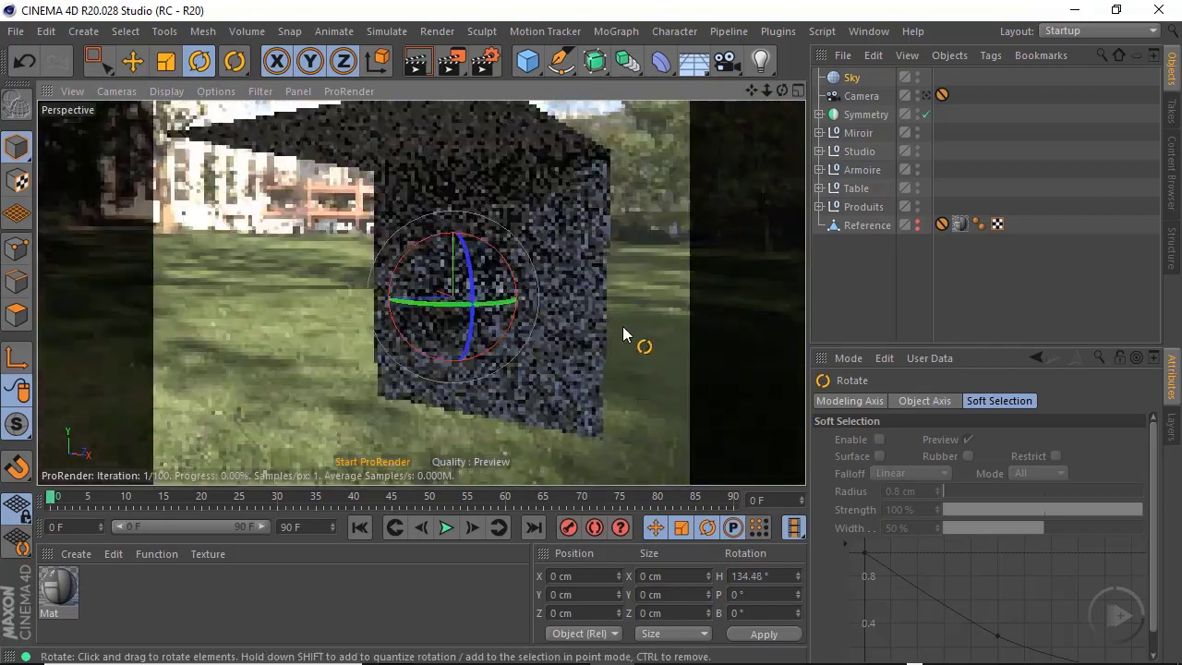
pyautogui.moveTo(418, 309); pyautogui.dragTo(825, 314)
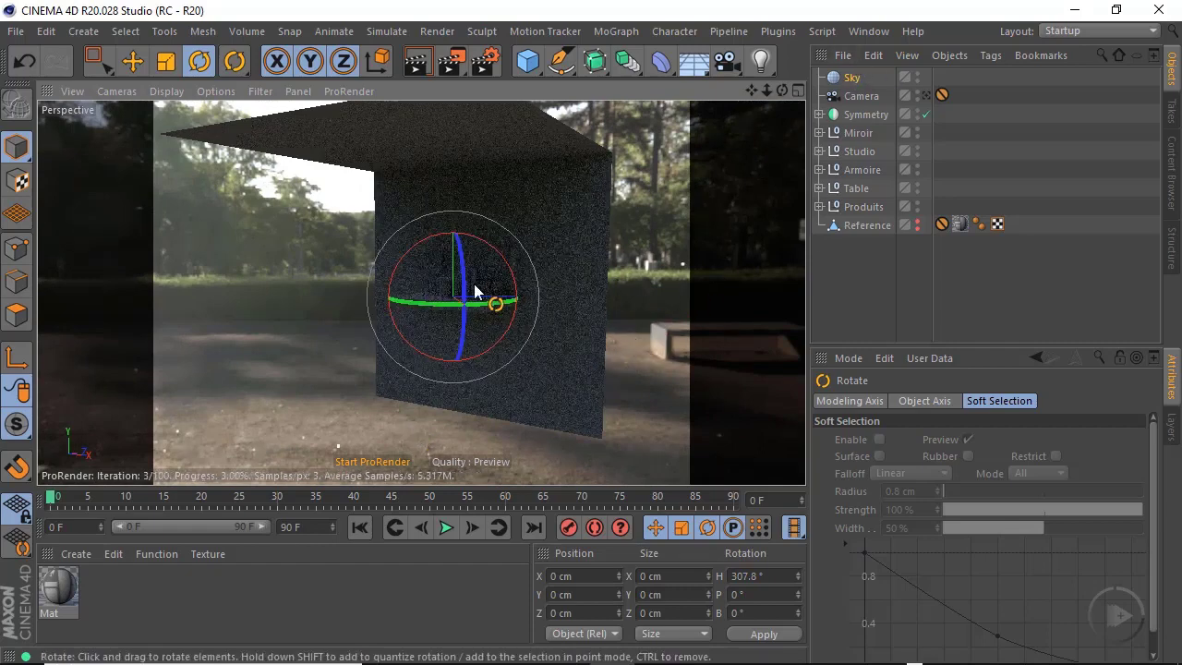
# Create a new PBR material with Reflectance disabled and Luminance enabled
pyautogui.click(77, 554)
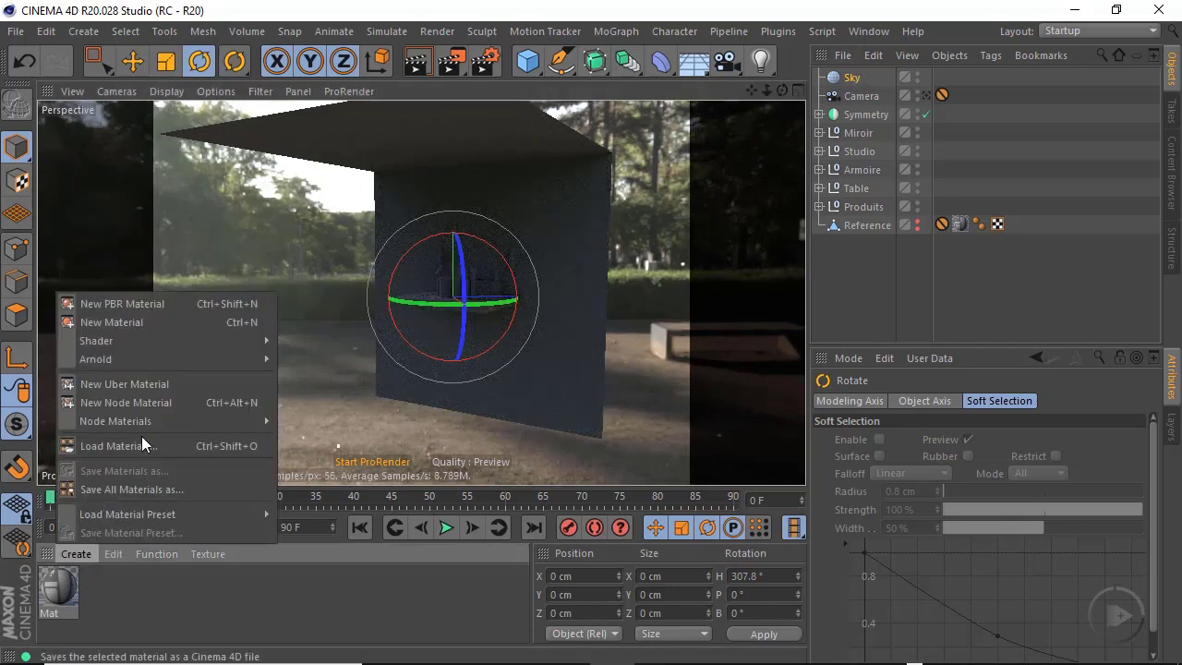
pyautogui.click(145, 302)
pyautogui.doubleClick(79, 599)
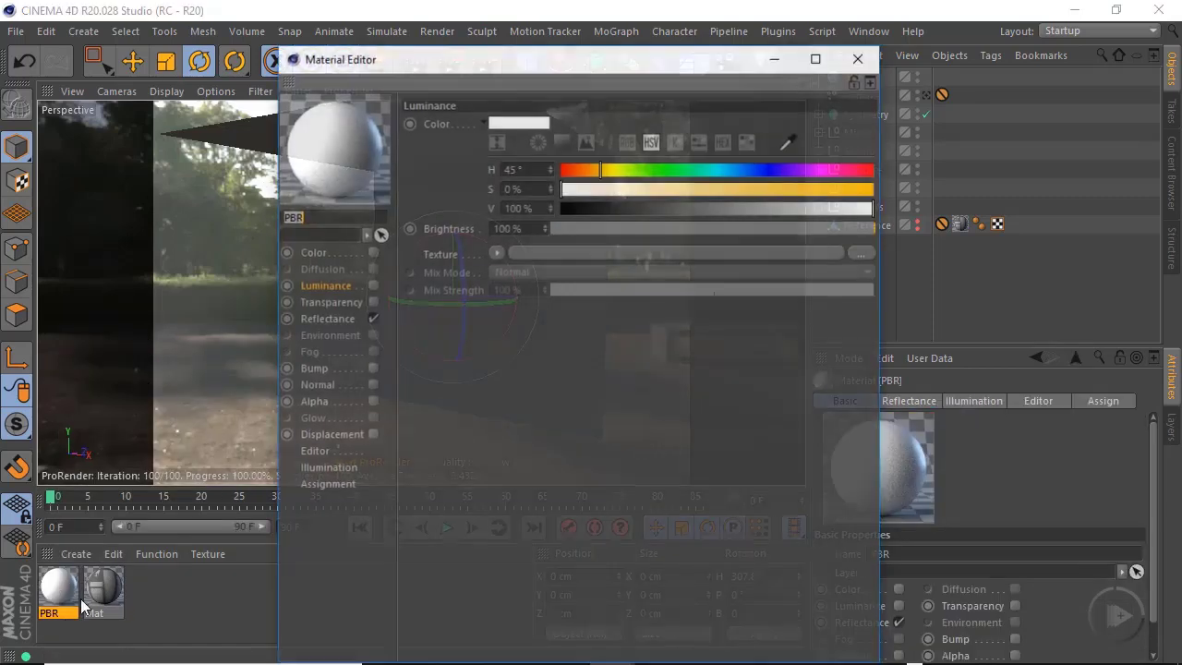
pyautogui.moveTo(529, 71); pyautogui.dragTo(518, 54)
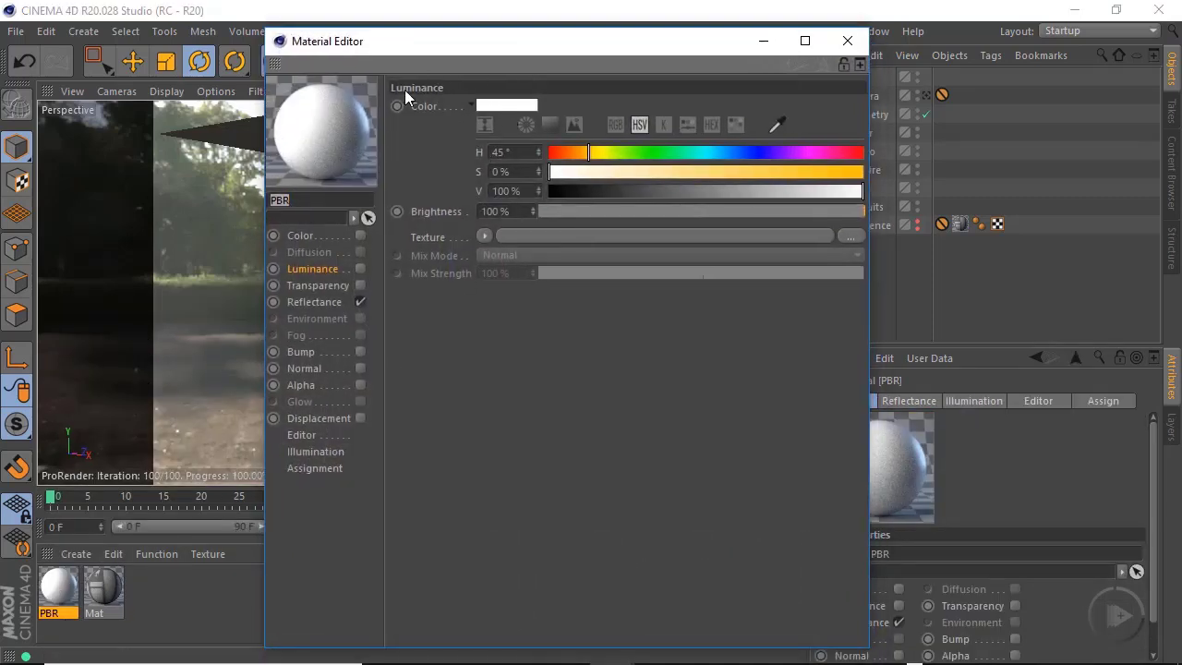
pyautogui.click(361, 302)
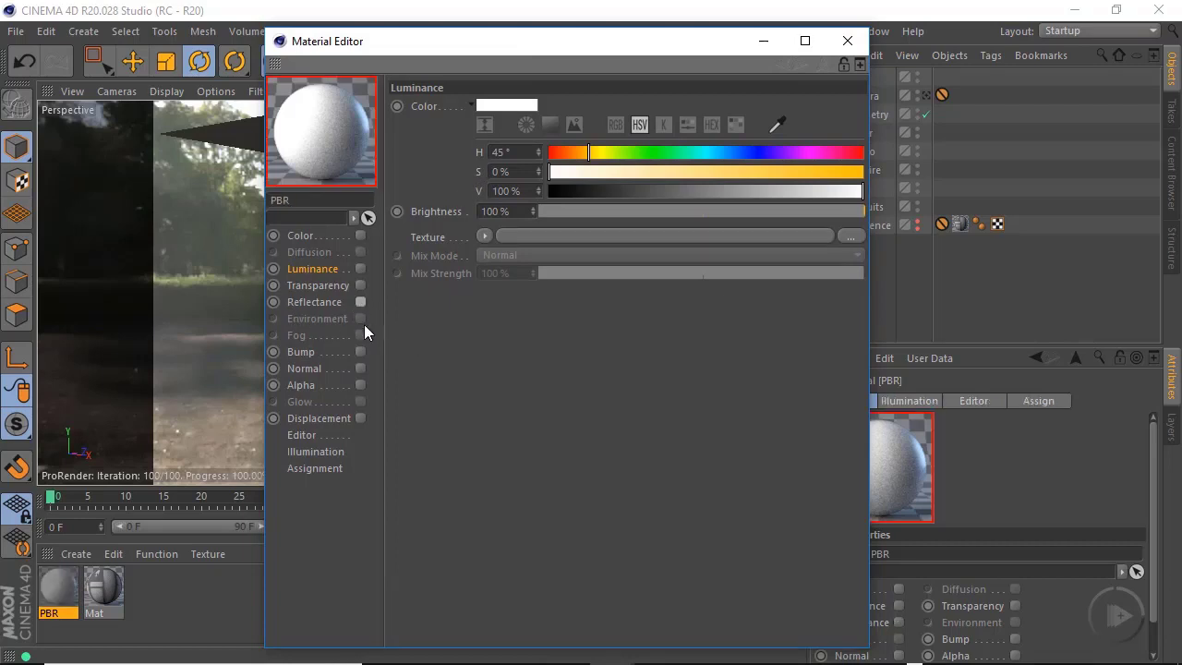
pyautogui.click(361, 268)
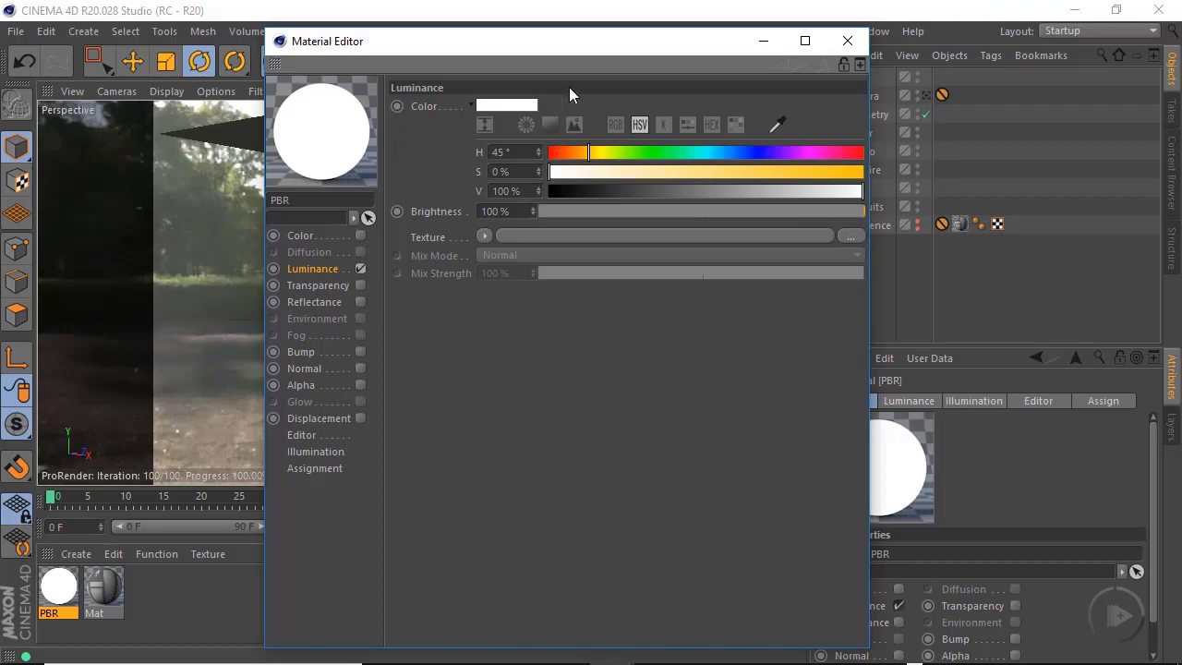
pyautogui.moveTo(566, 40); pyautogui.dragTo(679, 321)
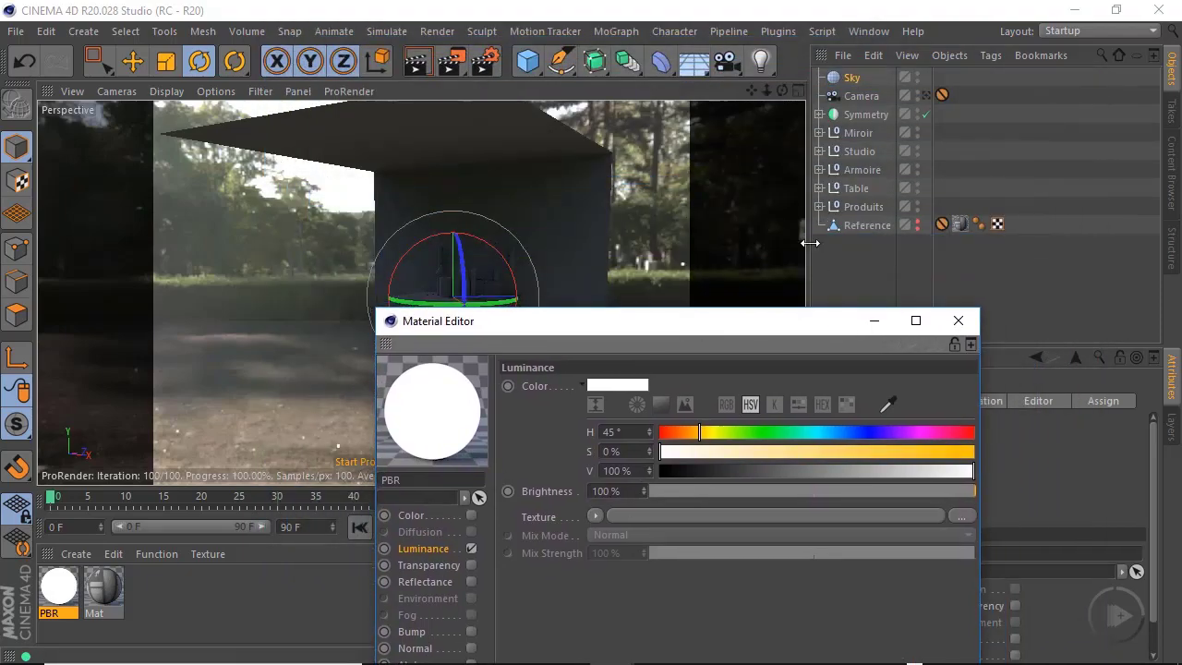
# Return to the scene camera's view and apply the luminous PBR material to the Sky object
pyautogui.click(926, 95)
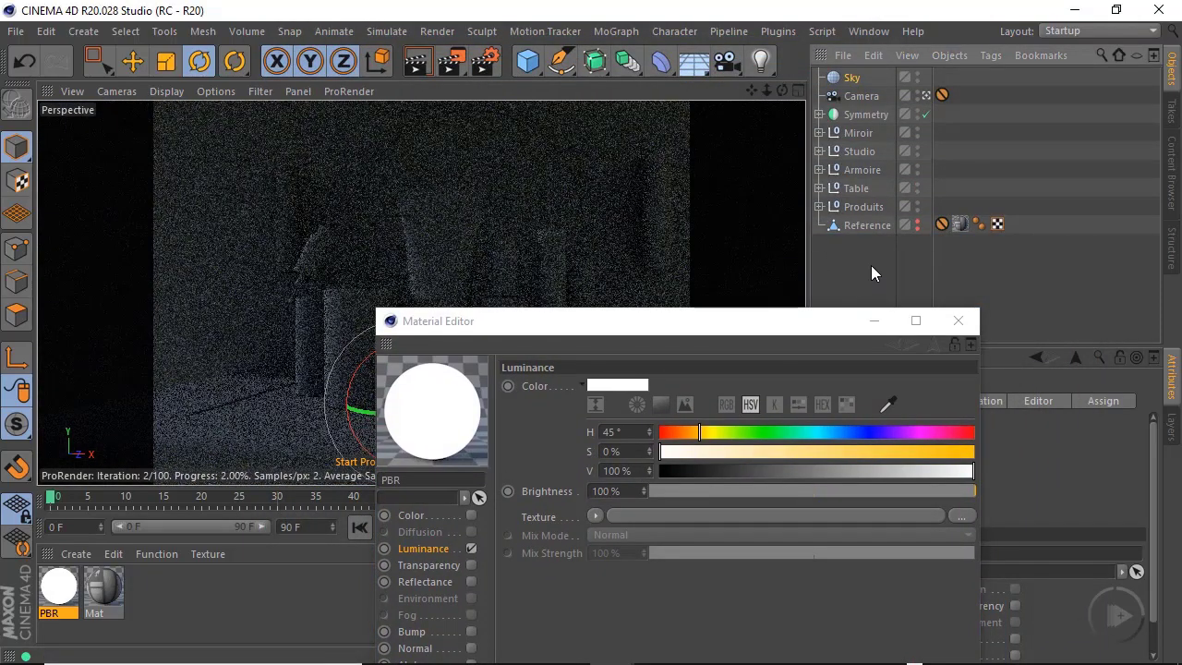
pyautogui.moveTo(52, 605); pyautogui.dragTo(852, 82)
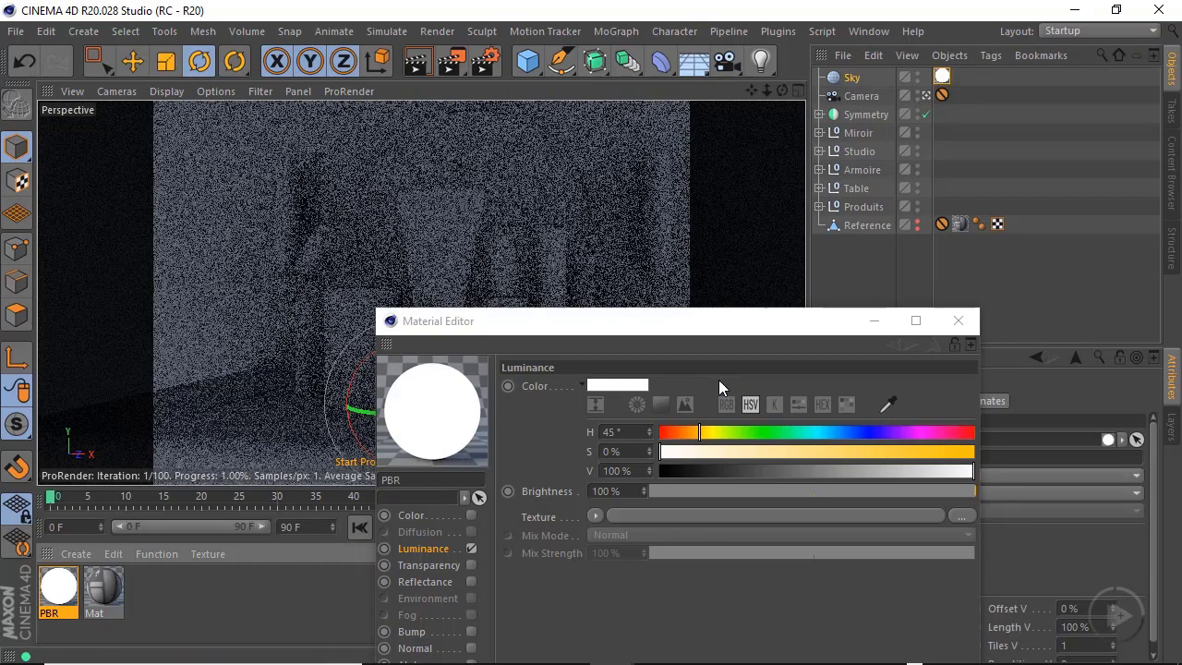
pyautogui.moveTo(699, 334); pyautogui.dragTo(743, 418)
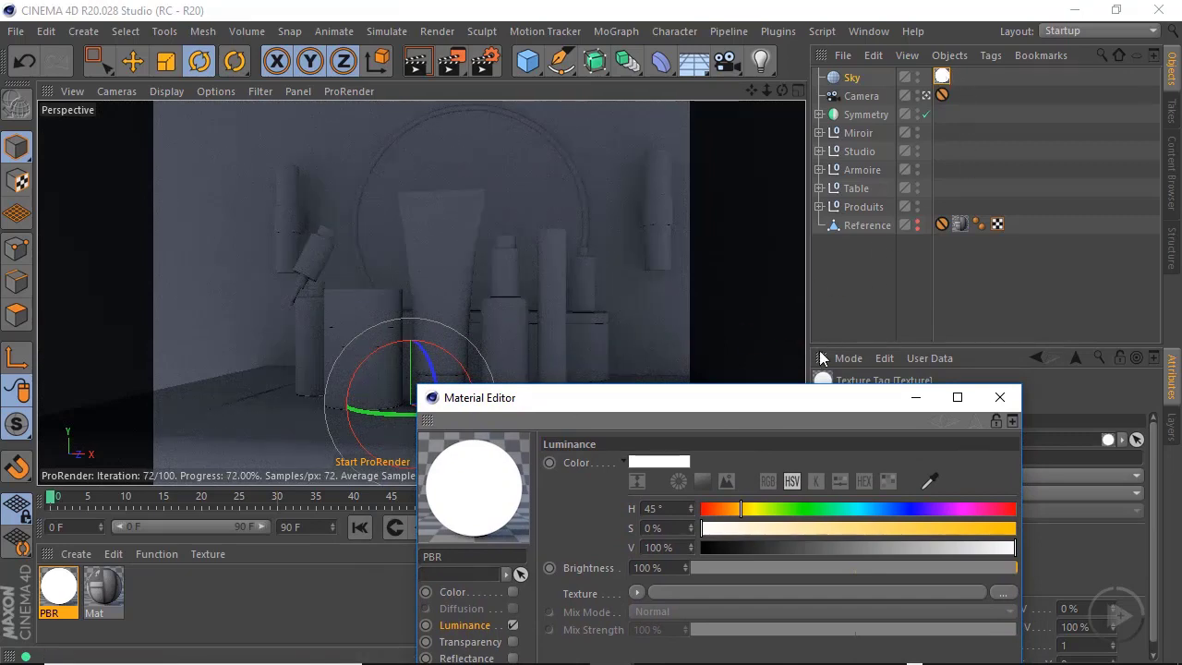
pyautogui.moveTo(761, 404); pyautogui.dragTo(747, 135)
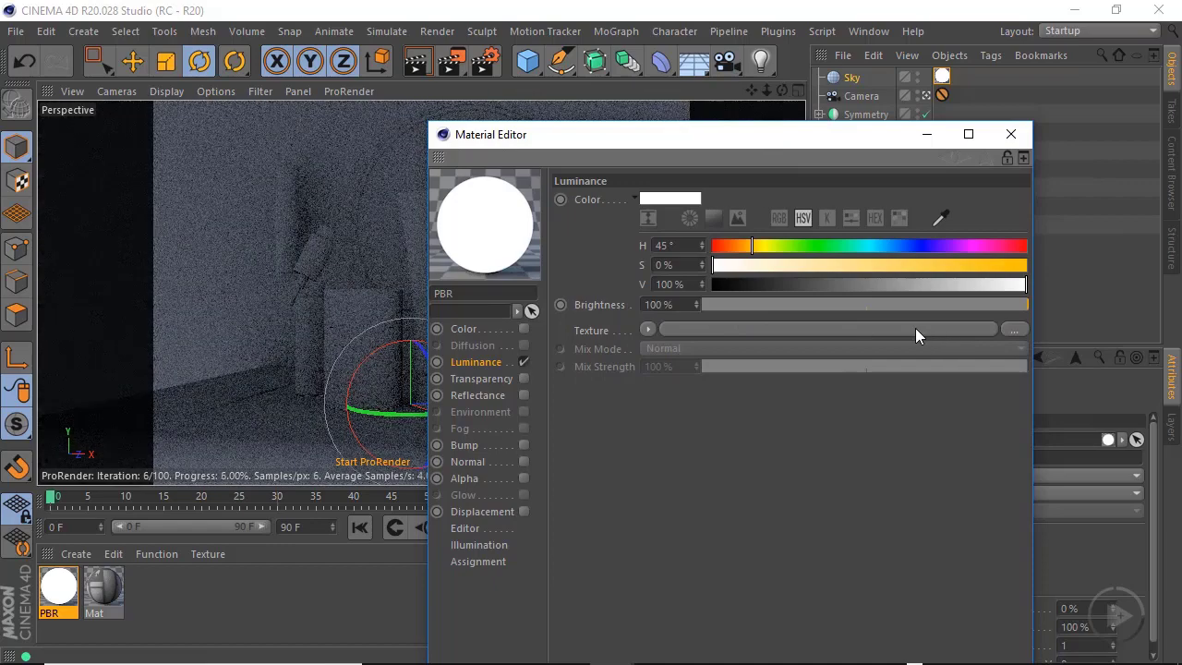
pyautogui.moveTo(775, 143); pyautogui.dragTo(877, 141)
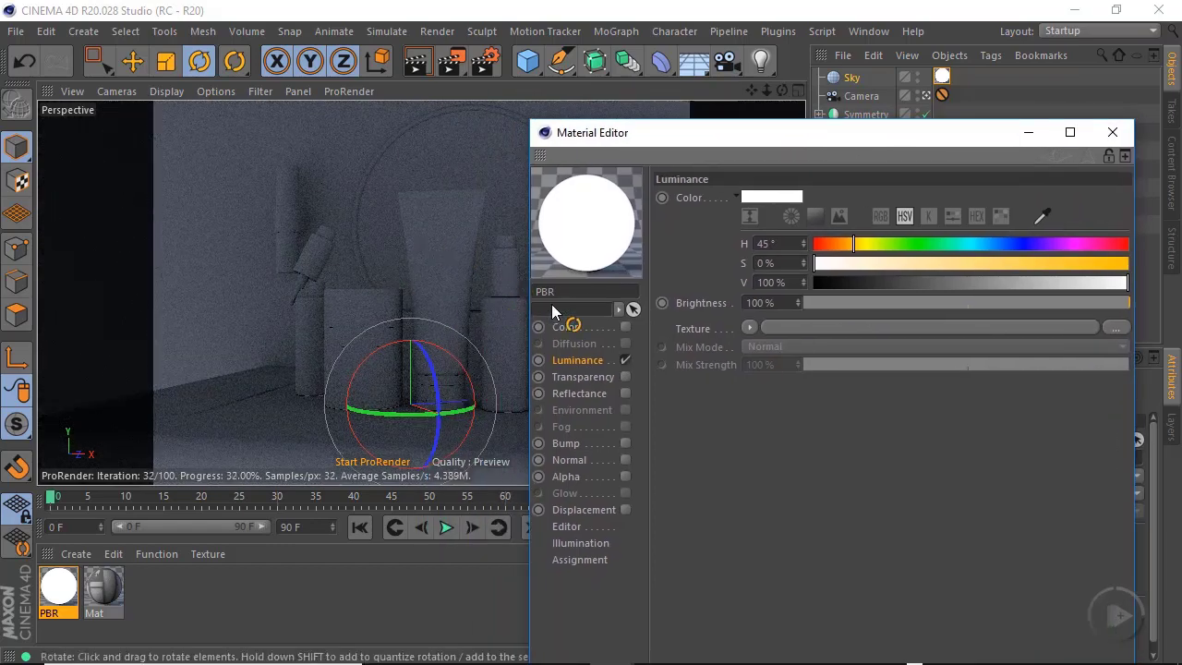
# Load HDR002 from the HDRI folder as the PBR material's Luminance texture
pyautogui.click(1116, 328)
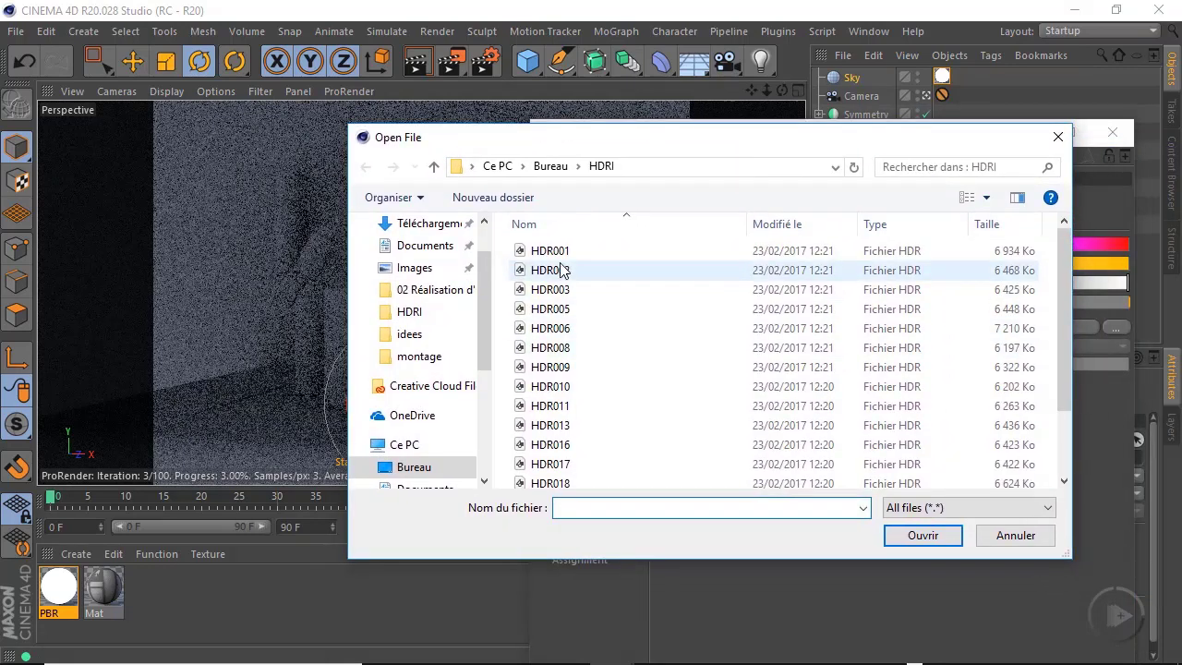
pyautogui.click(551, 271)
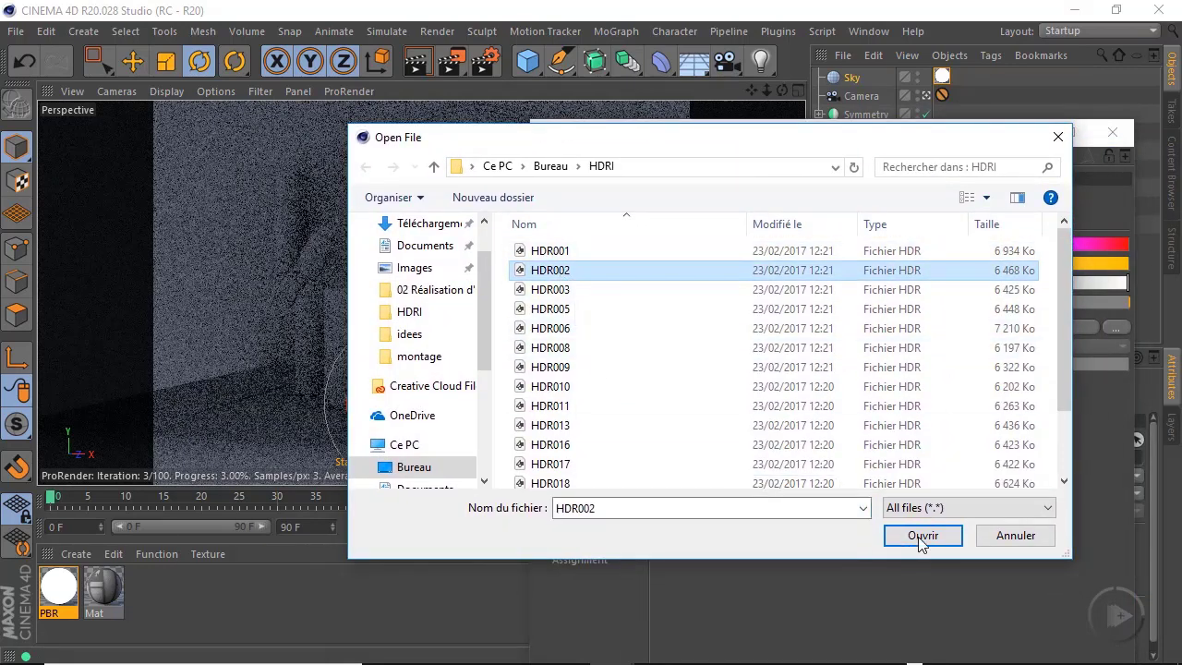
pyautogui.click(923, 536)
pyautogui.click(690, 403)
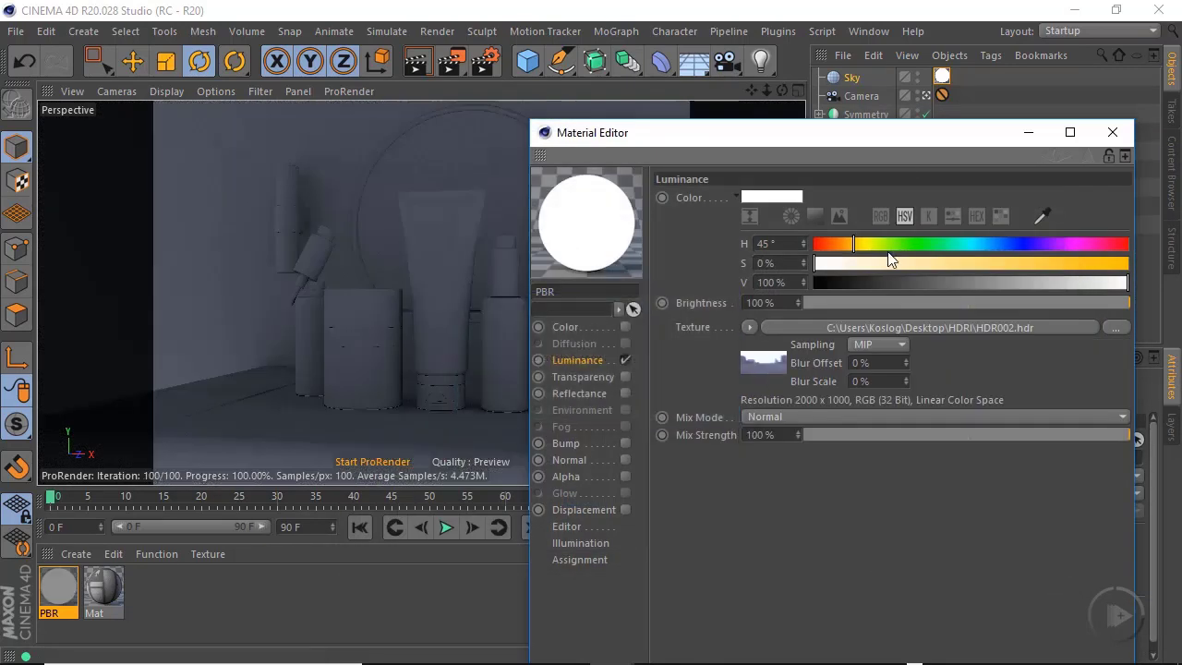
pyautogui.moveTo(858, 145); pyautogui.dragTo(950, 141)
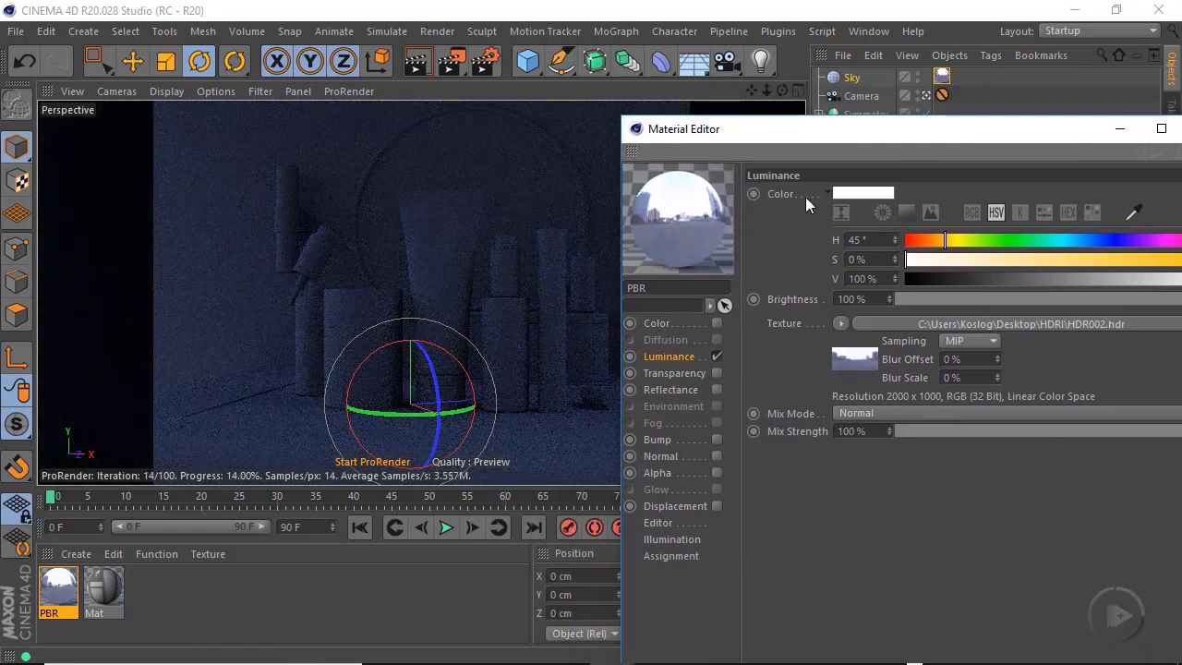
# Reset the Sky's heading rotation to 0°
pyautogui.moveTo(829, 137); pyautogui.dragTo(131, 166)
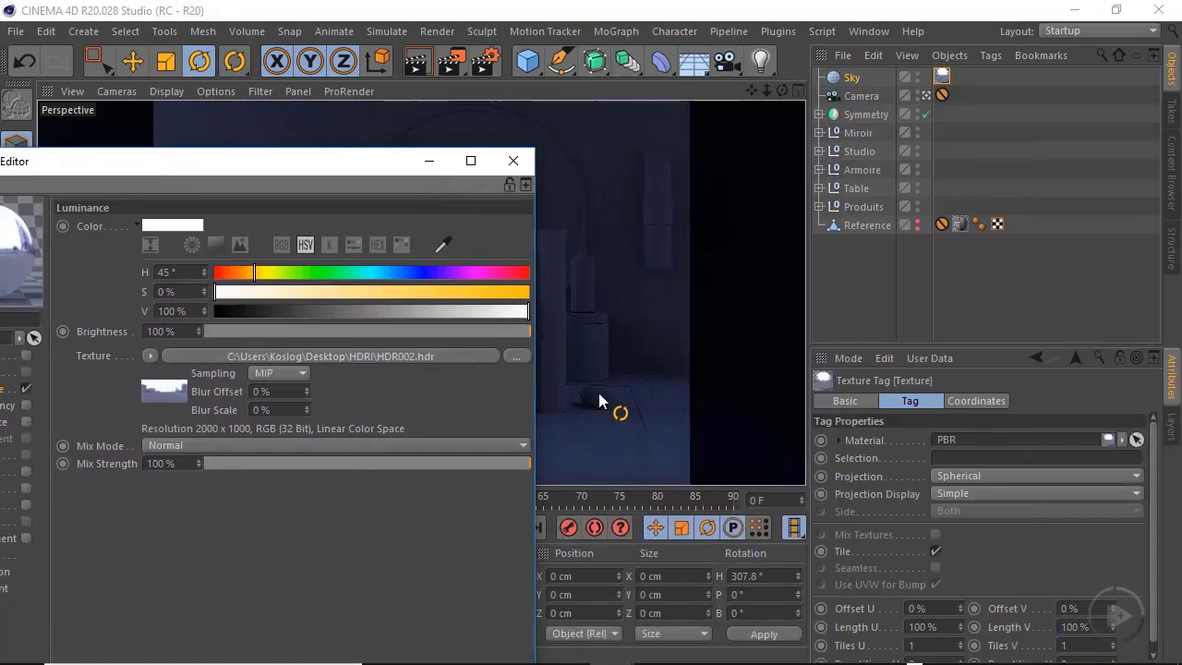
pyautogui.click(760, 576)
pyautogui.write('0')
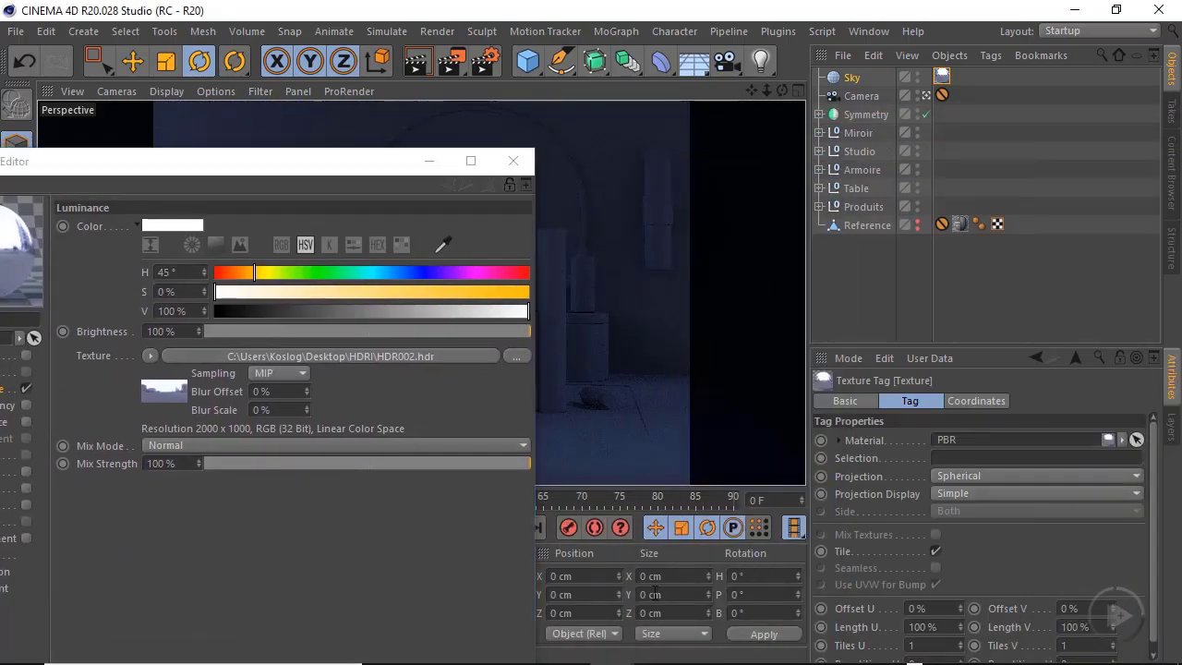
pyautogui.press('Return')
pyautogui.moveTo(327, 171); pyautogui.dragTo(1000, 344)
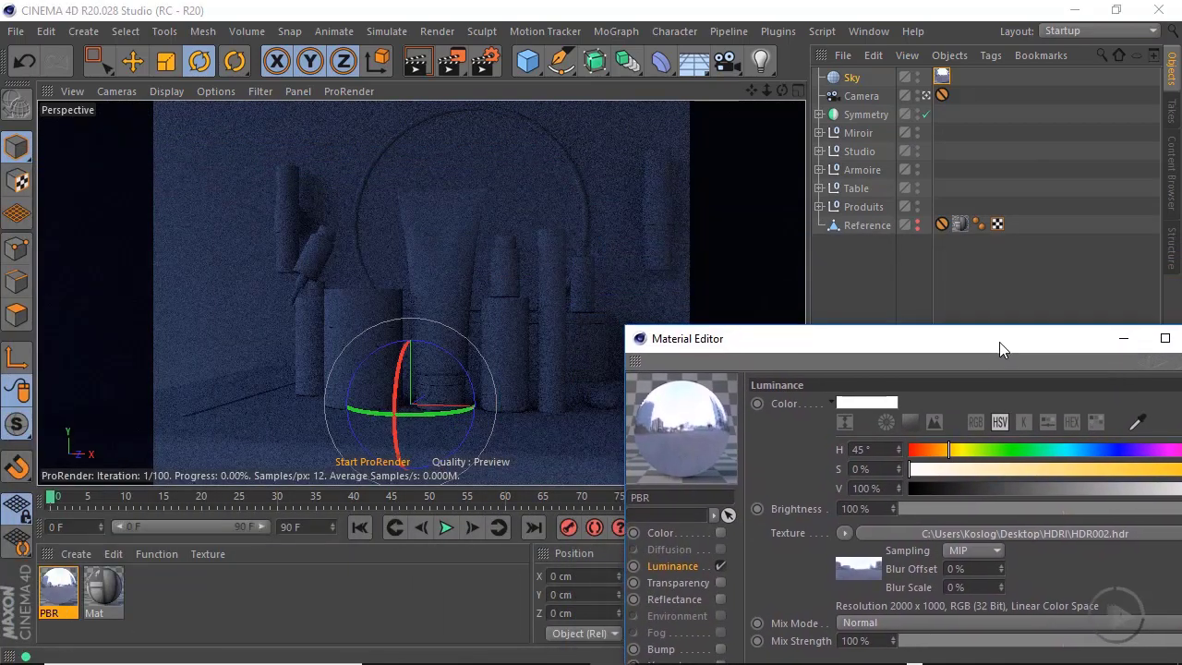
# Rotate the Sky around its vertical axis to change the direction of the HDR lighting on the products
pyautogui.moveTo(419, 415); pyautogui.dragTo(576, 411)
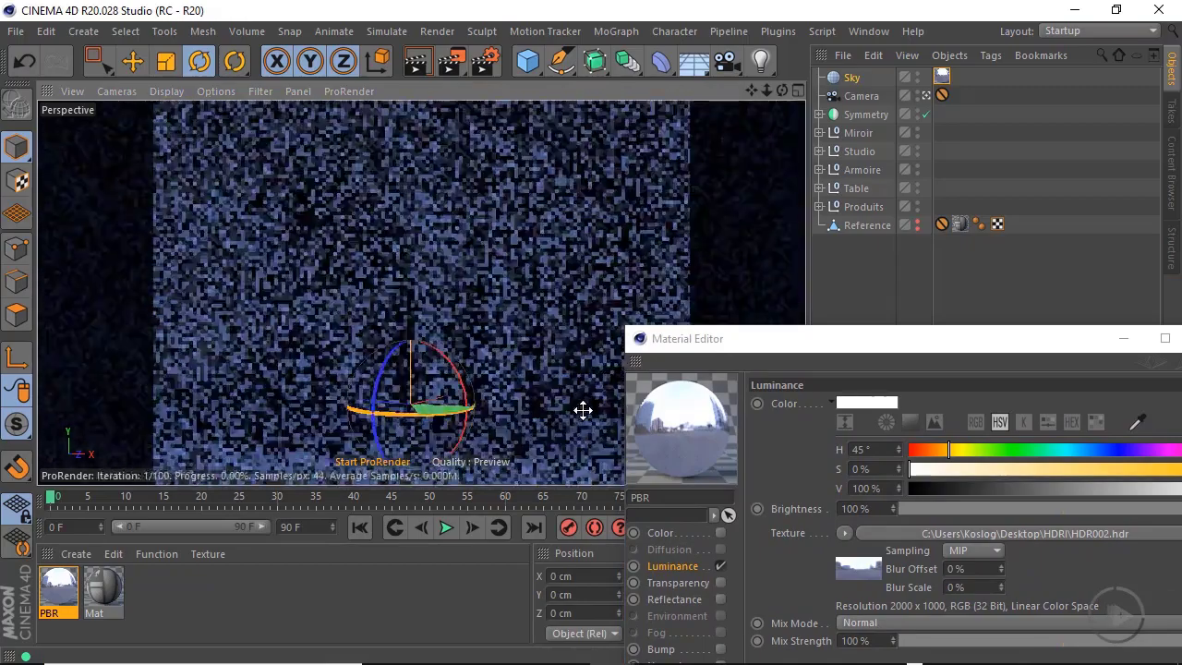
pyautogui.moveTo(407, 416); pyautogui.dragTo(473, 446)
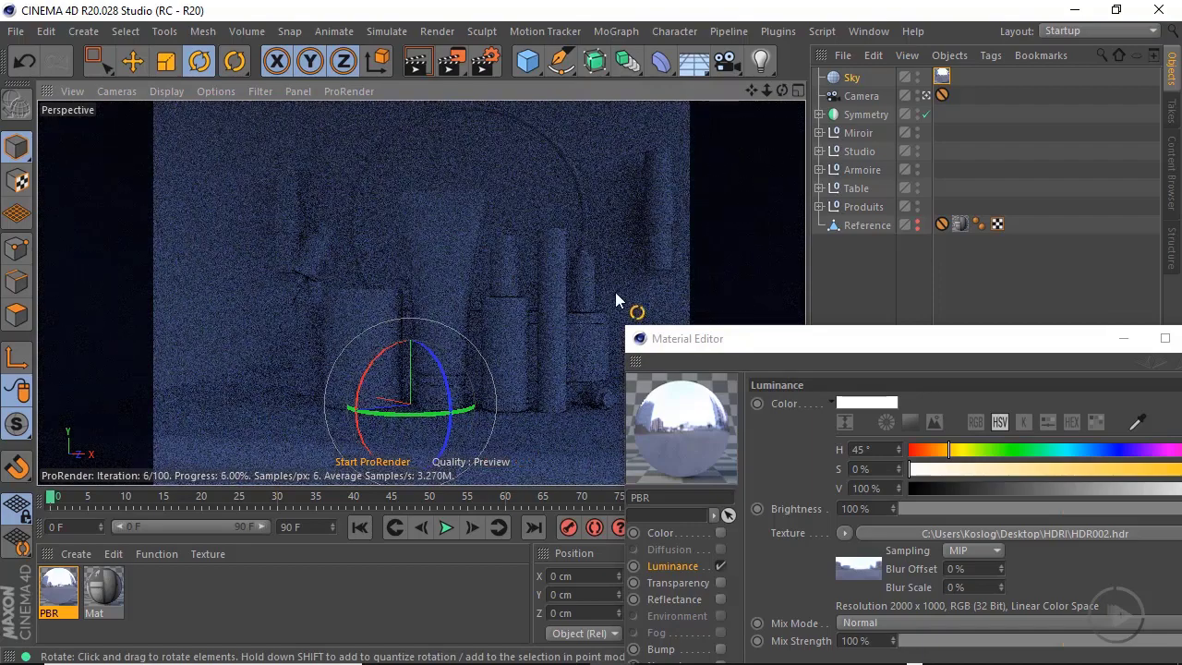
pyautogui.moveTo(424, 412); pyautogui.dragTo(633, 357)
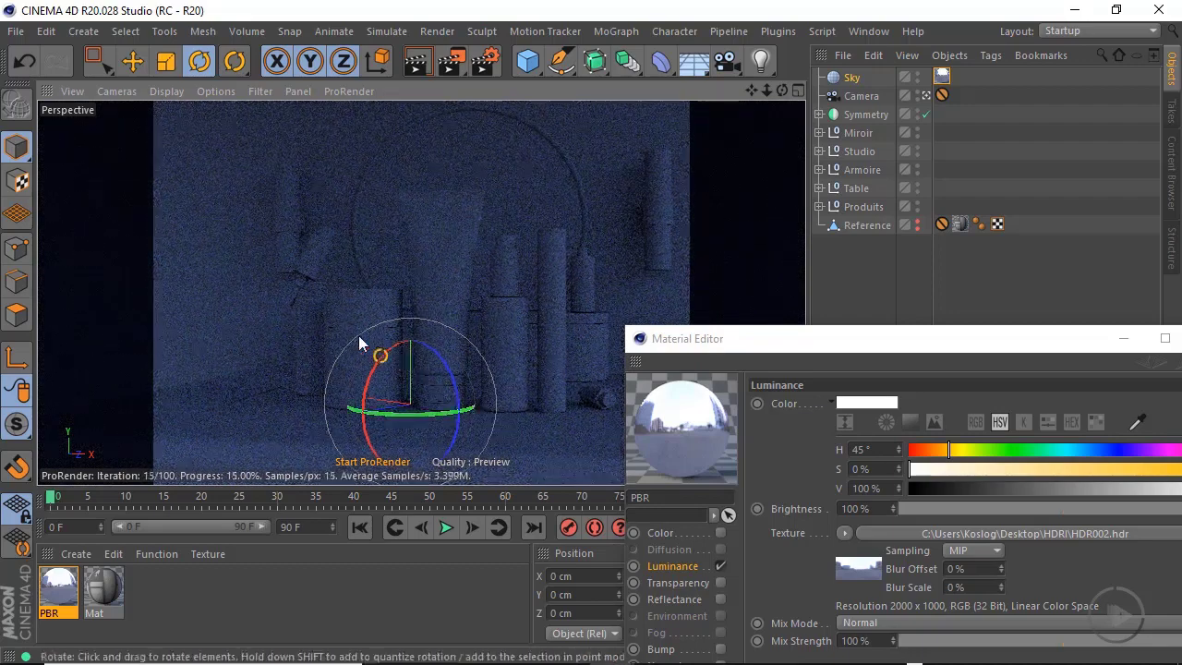
pyautogui.moveTo(361, 338); pyautogui.dragTo(575, 351)
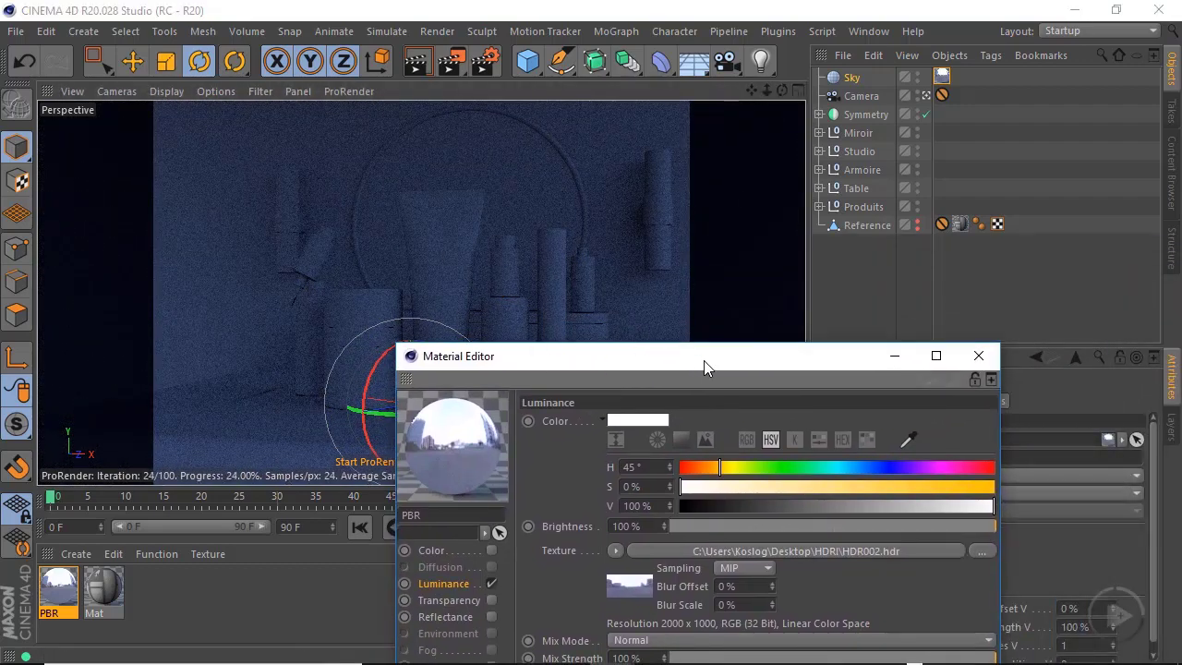
# Set the Exposure of the HDR002 texture in the Luminance shader to 1
pyautogui.moveTo(713, 355); pyautogui.dragTo(662, 198)
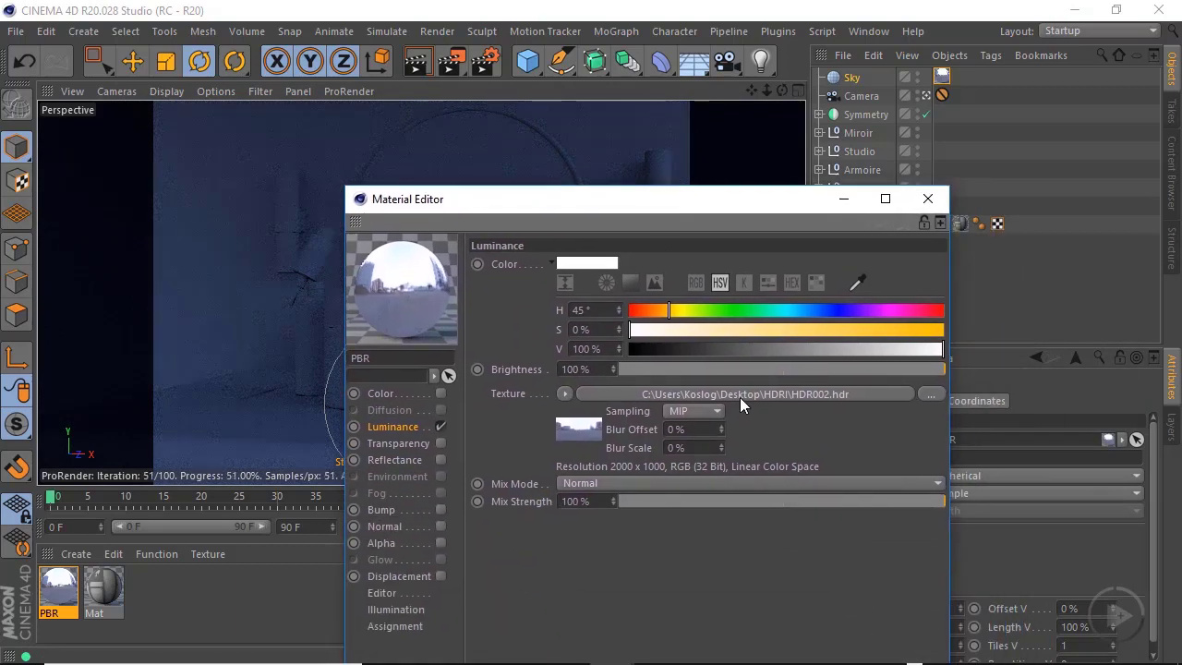
pyautogui.click(737, 394)
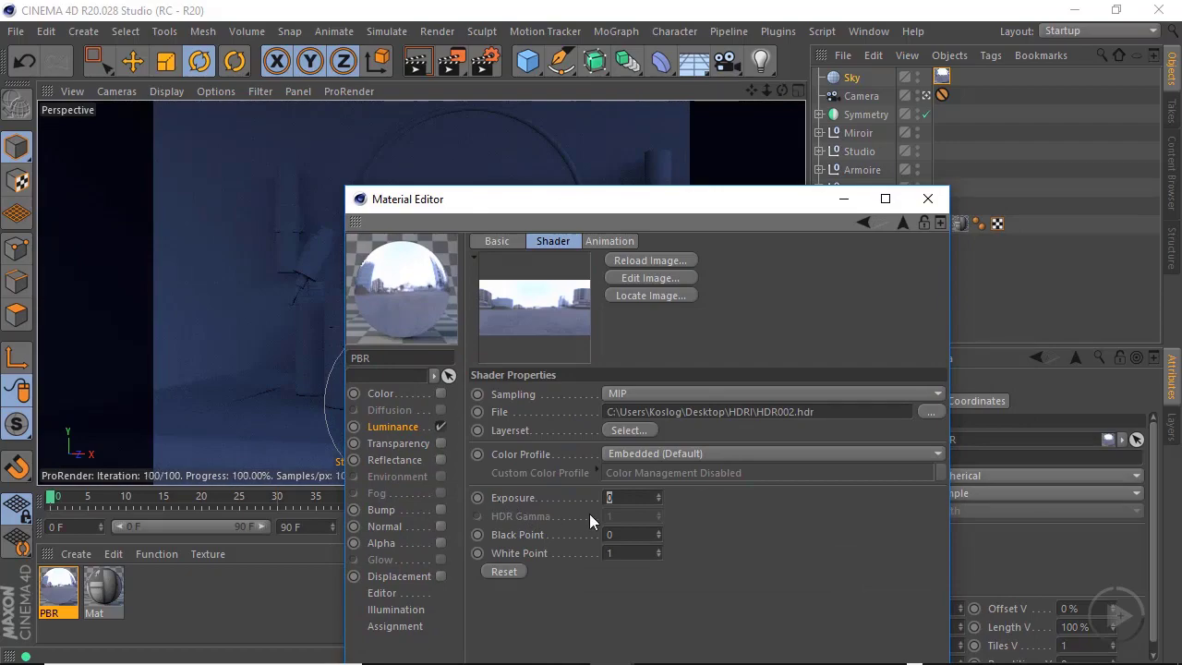
pyautogui.press('Return')
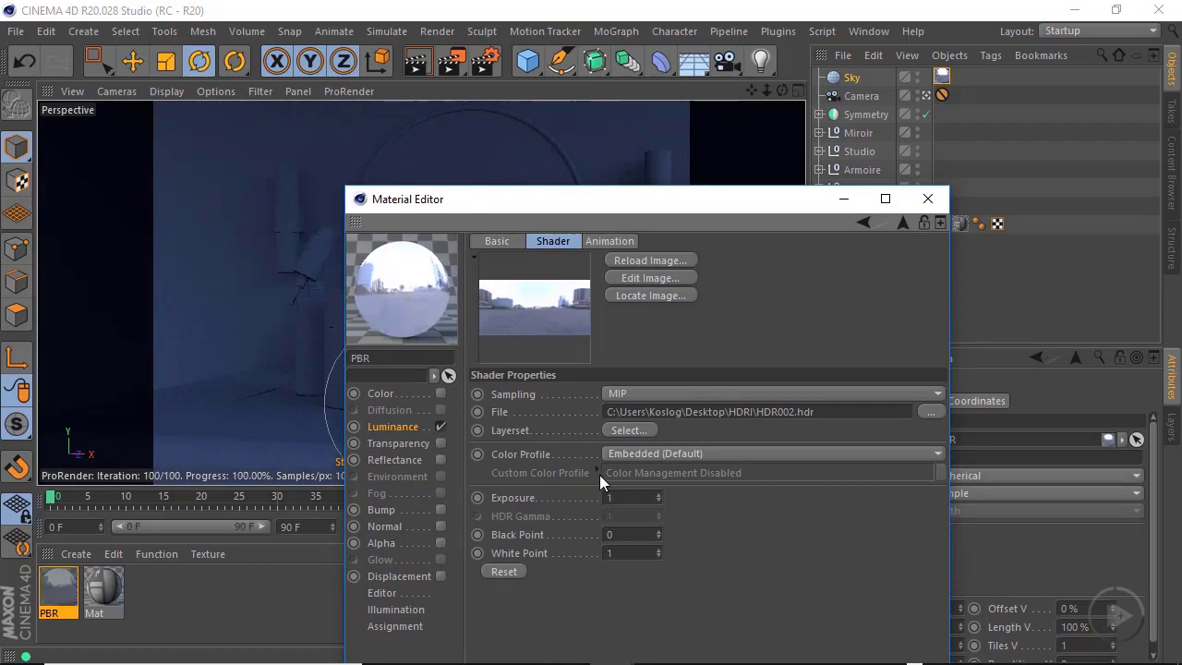
pyautogui.moveTo(737, 219); pyautogui.dragTo(1109, 267)
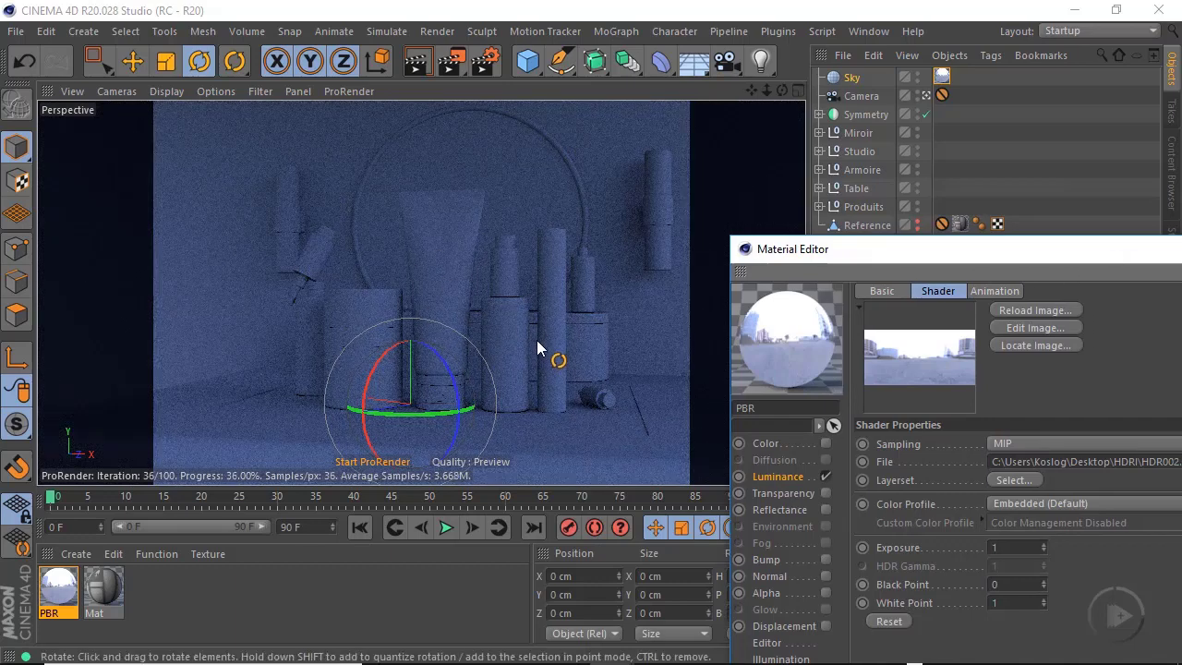
# Search the Content Browser's Presets for "hdri"
pyautogui.moveTo(971, 251); pyautogui.dragTo(477, 189)
pyautogui.click(1167, 189)
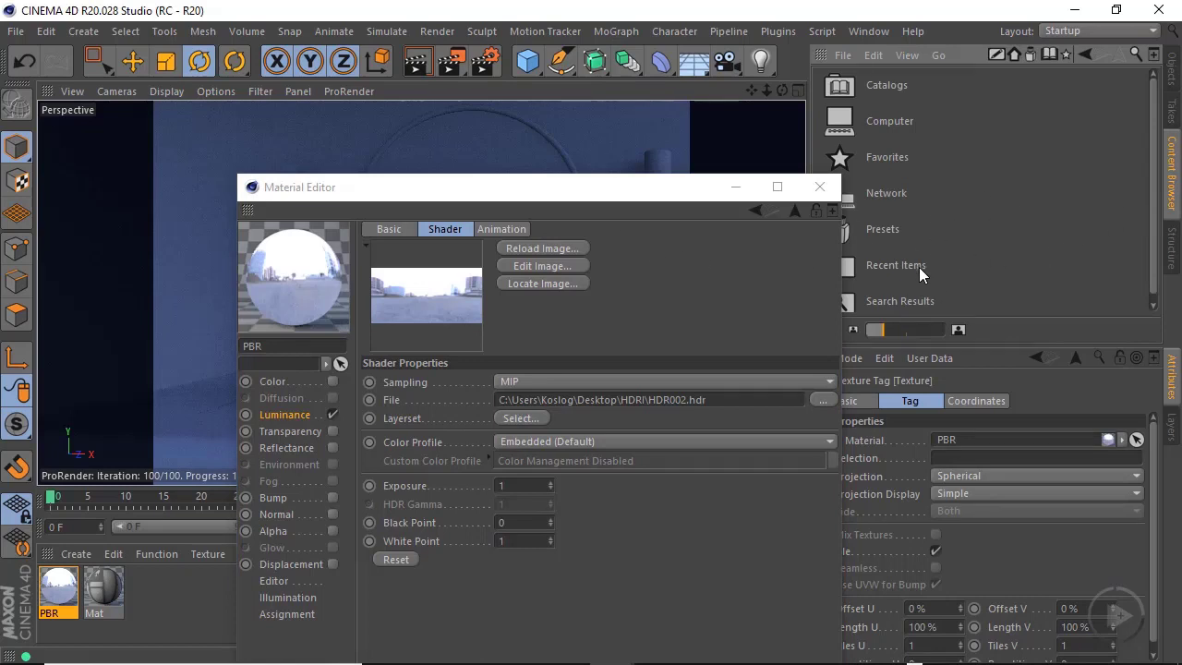
pyautogui.doubleClick(884, 231)
pyautogui.moveTo(691, 190); pyautogui.dragTo(597, 197)
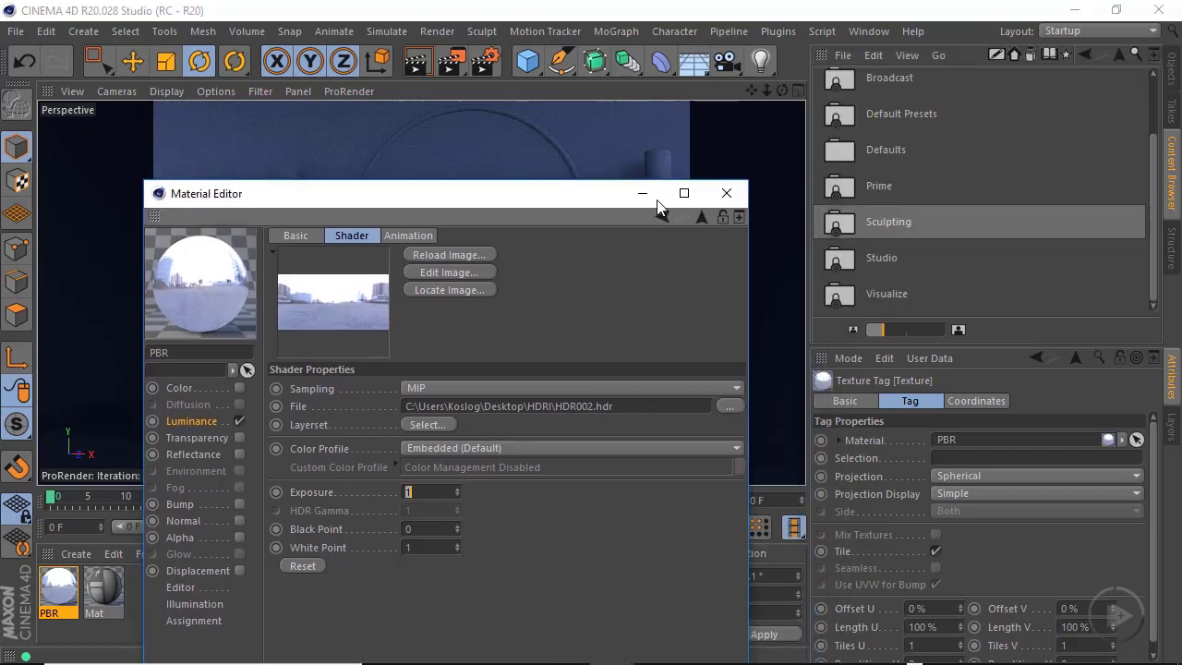
pyautogui.click(1135, 53)
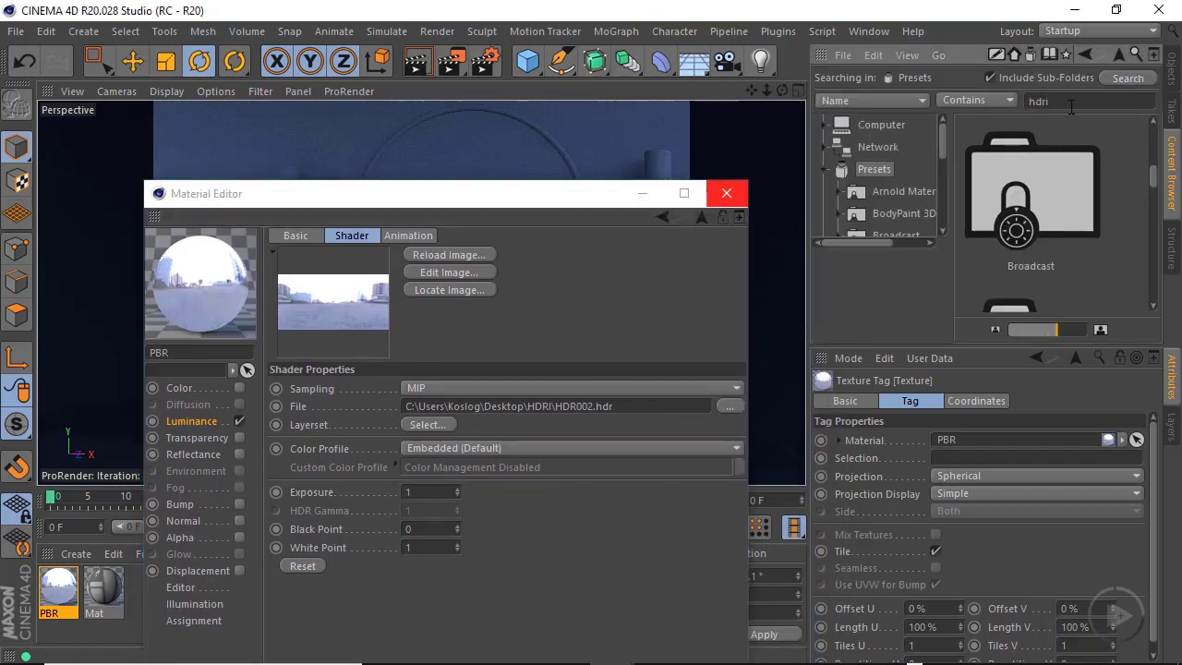
pyautogui.moveTo(1077, 102); pyautogui.dragTo(979, 108)
pyautogui.press('Return')
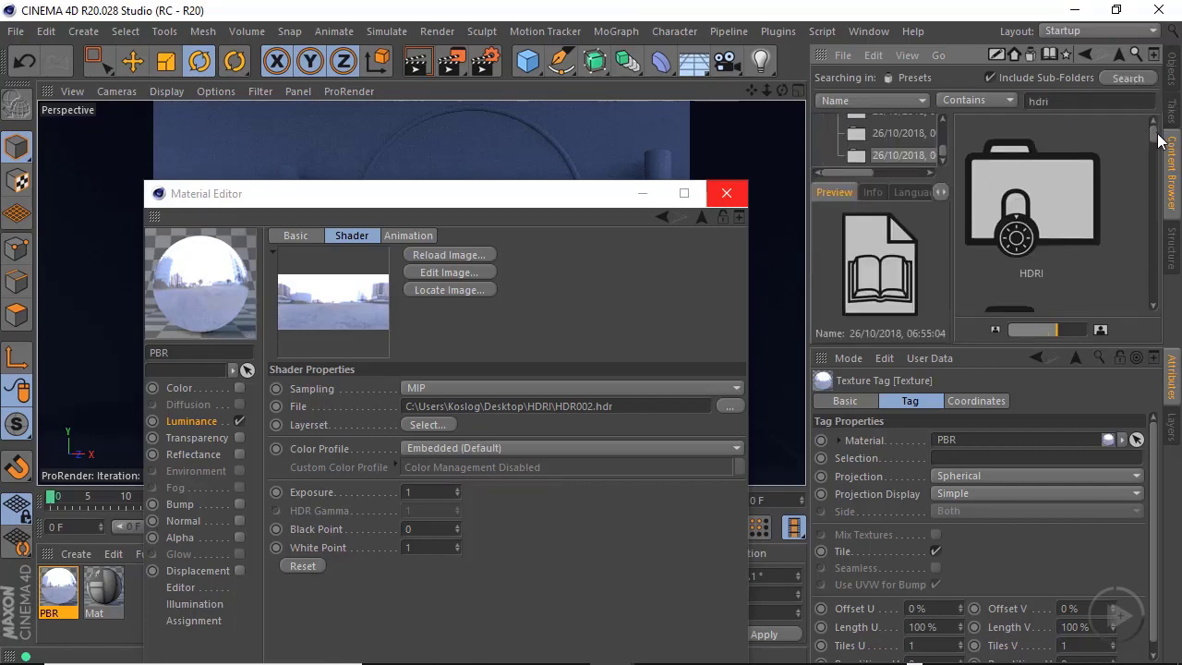
# Open the HDRI preset folder and browse the HDR images in its tex subfolder
pyautogui.moveTo(1154, 135)
pyautogui.mouseDown()
pyautogui.moveTo(1156, 190)
pyautogui.moveTo(1171, 128)
pyautogui.mouseUp()
pyautogui.doubleClick(1054, 197)
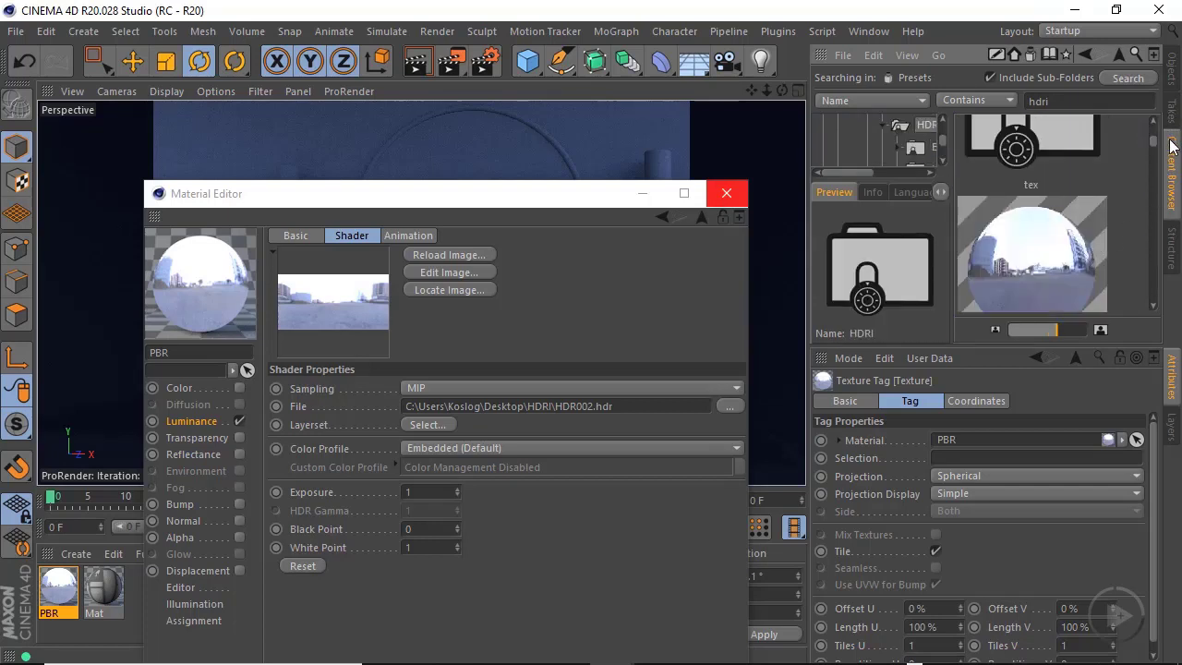
pyautogui.moveTo(1157, 152)
pyautogui.mouseDown()
pyautogui.moveTo(1156, 137)
pyautogui.moveTo(1166, 221)
pyautogui.moveTo(1174, 129)
pyautogui.moveTo(1154, 137)
pyautogui.mouseUp()
pyautogui.doubleClick(1060, 239)
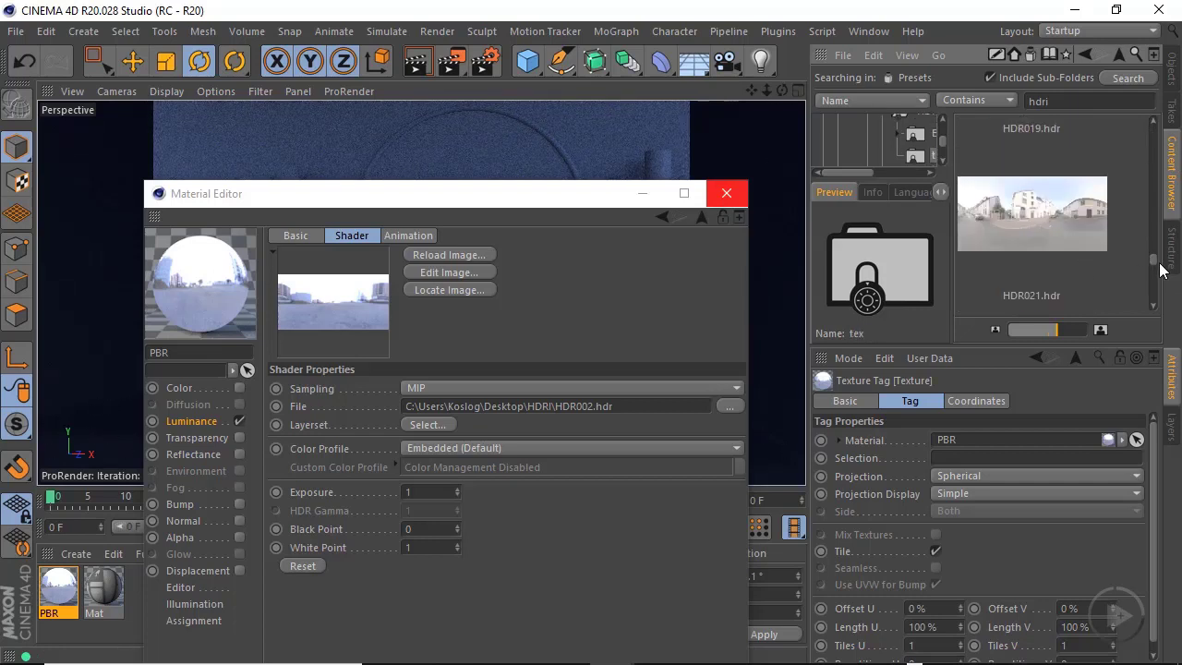
# Replace the PBR material's Luminance texture with the preset image HDR019.hdr from the HDRI tex folder
pyautogui.moveTo(1157, 265); pyautogui.dragTo(1161, 258)
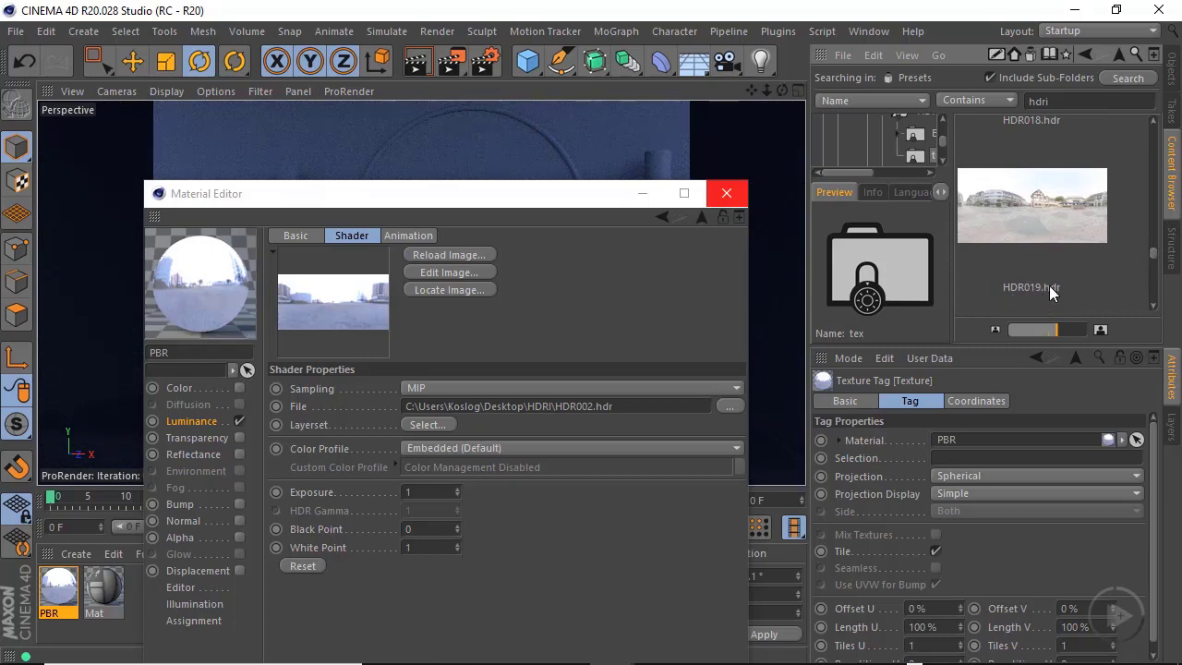
pyautogui.click(1051, 234)
pyautogui.moveTo(607, 196); pyautogui.dragTo(635, 167)
pyautogui.click(730, 189)
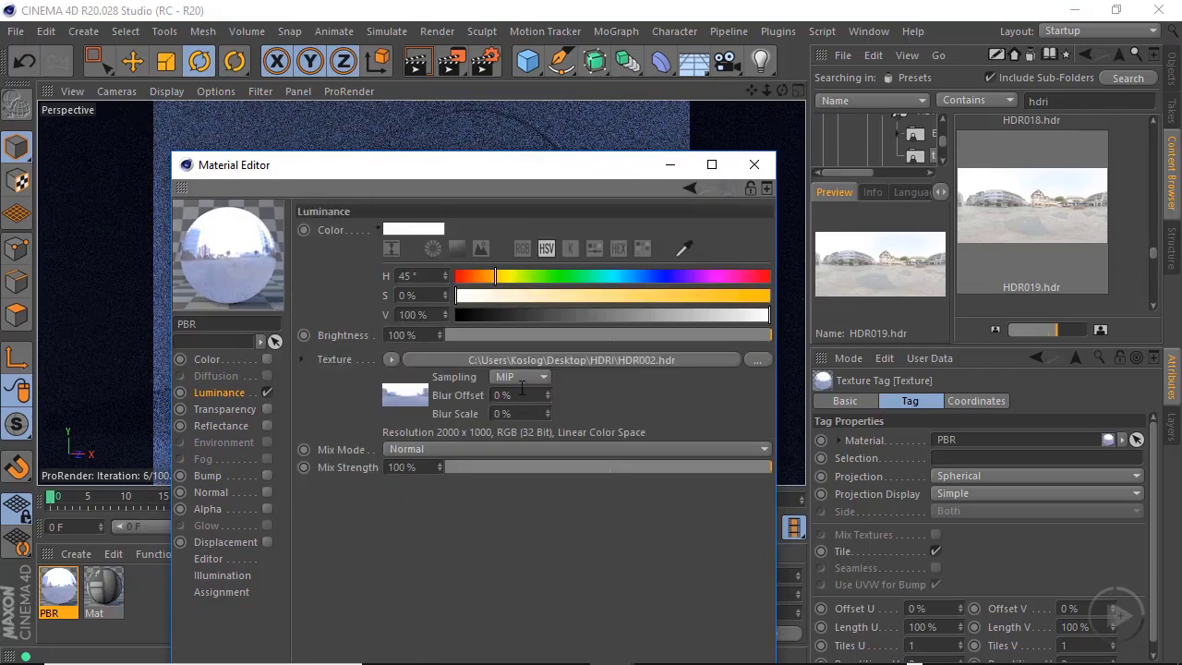
pyautogui.scroll(-2, 1064, 221)
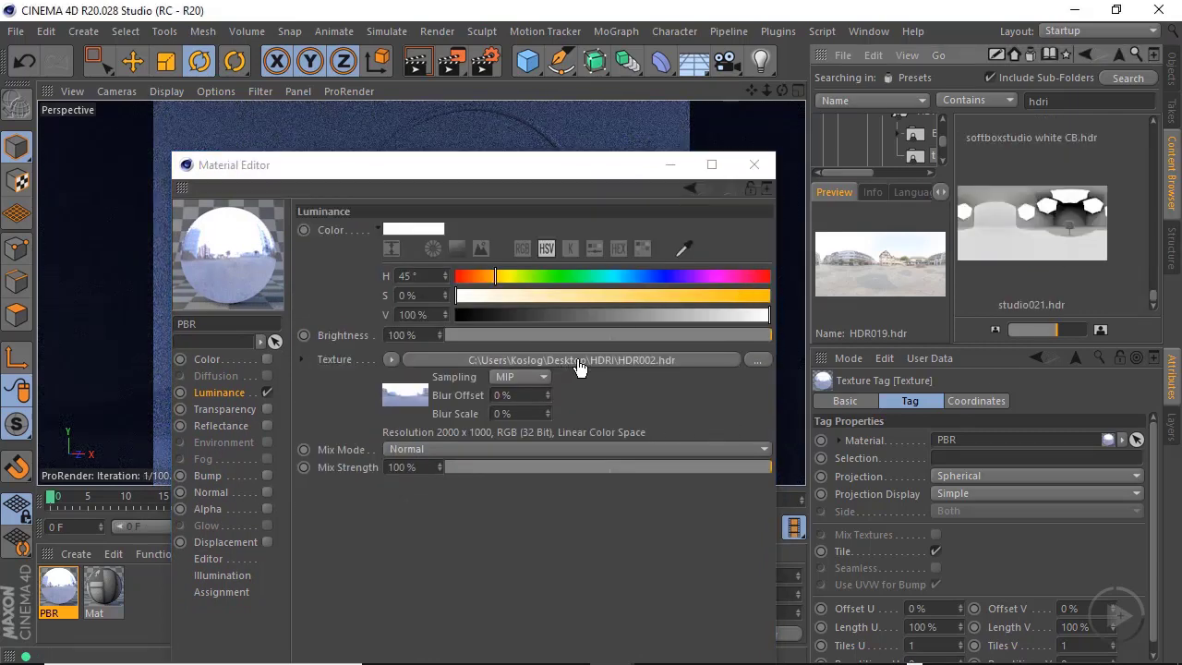
pyautogui.moveTo(576, 365); pyautogui.dragTo(577, 364)
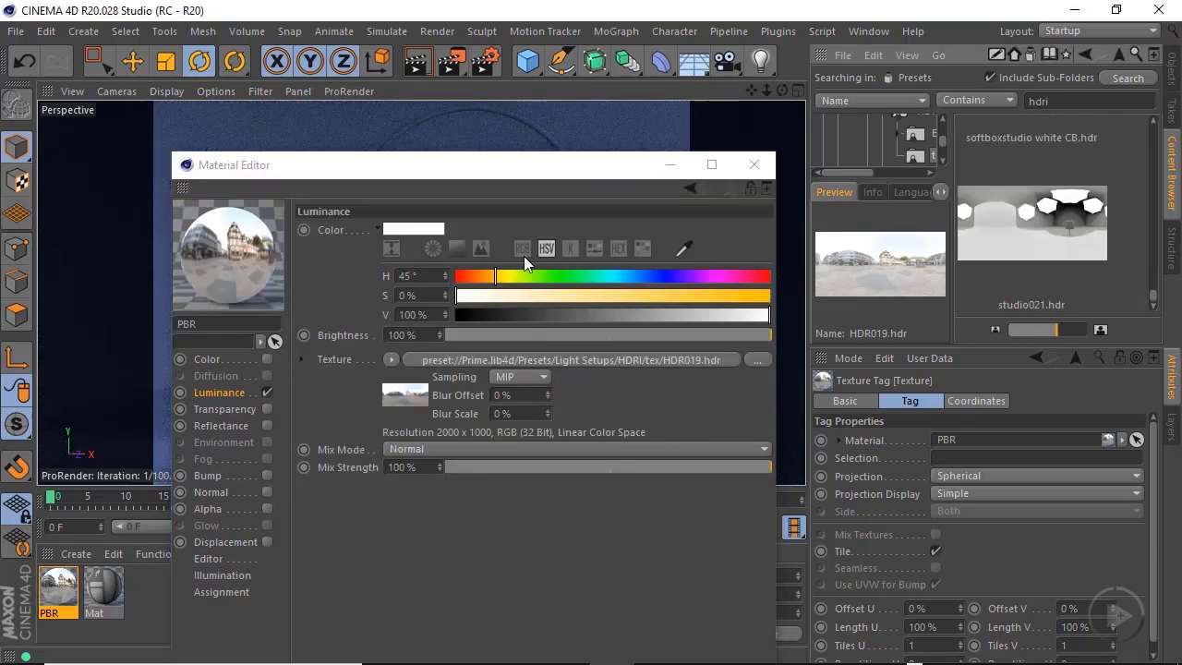
# Set the Exposure of the HDR019 texture in the Luminance shader to 0.5 and close the material's settings
pyautogui.moveTo(585, 171); pyautogui.dragTo(857, 174)
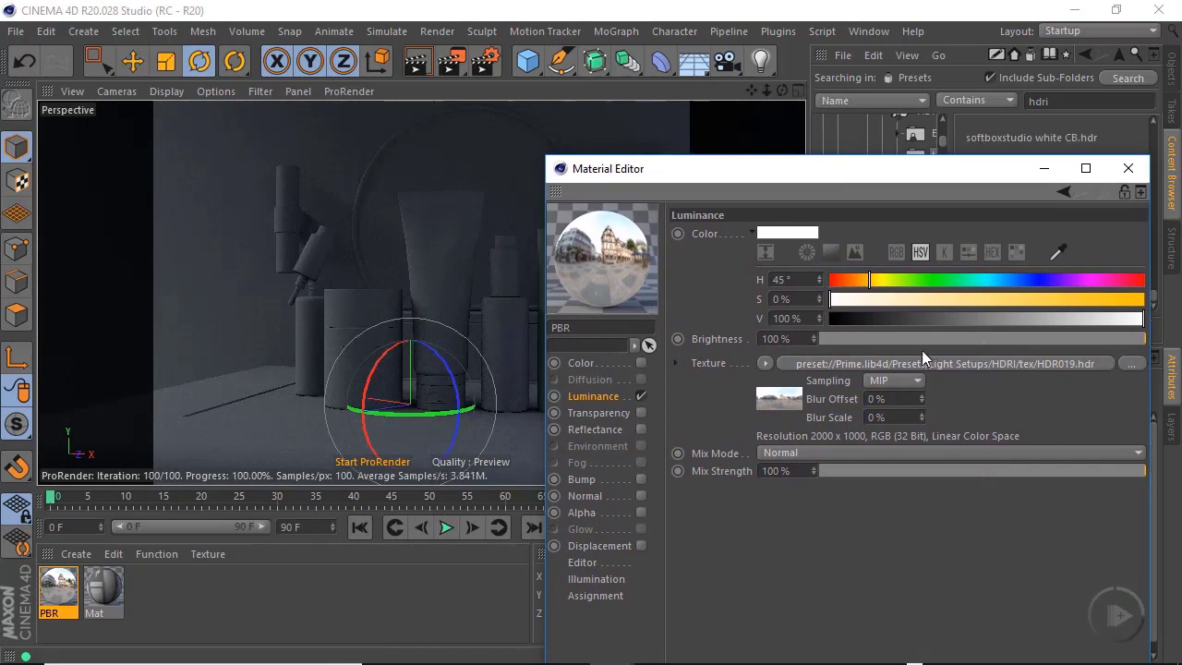
pyautogui.click(929, 363)
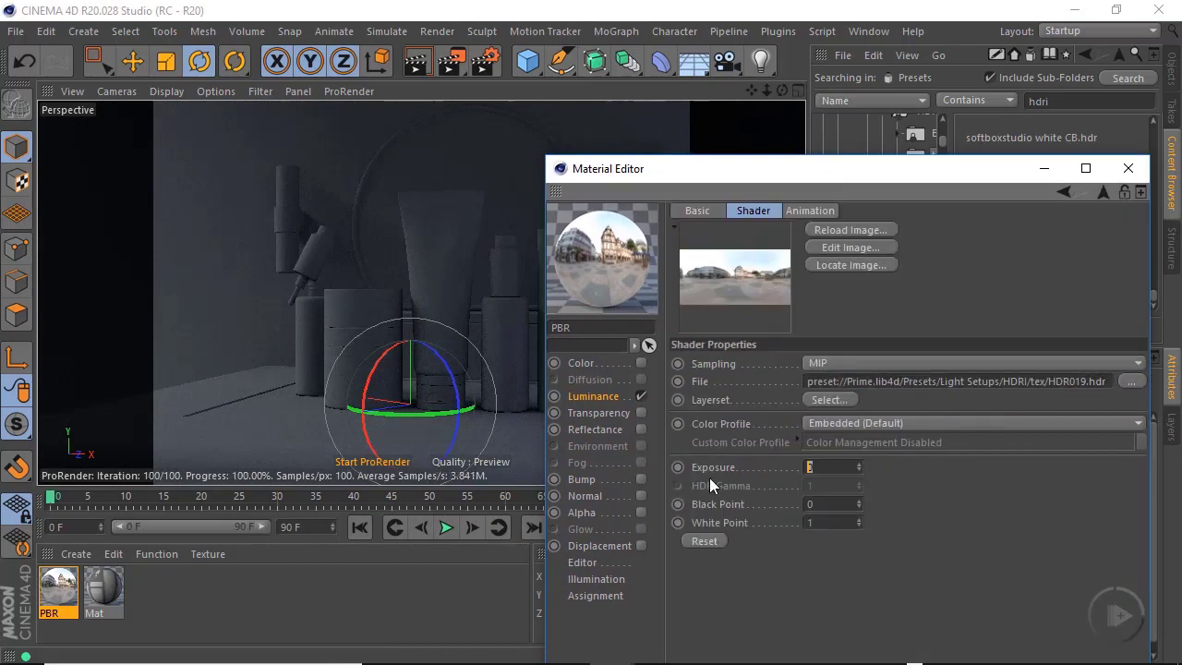
pyautogui.write('0.1')
pyautogui.press('BackSpace')
pyautogui.write('5')
pyautogui.press('Return')
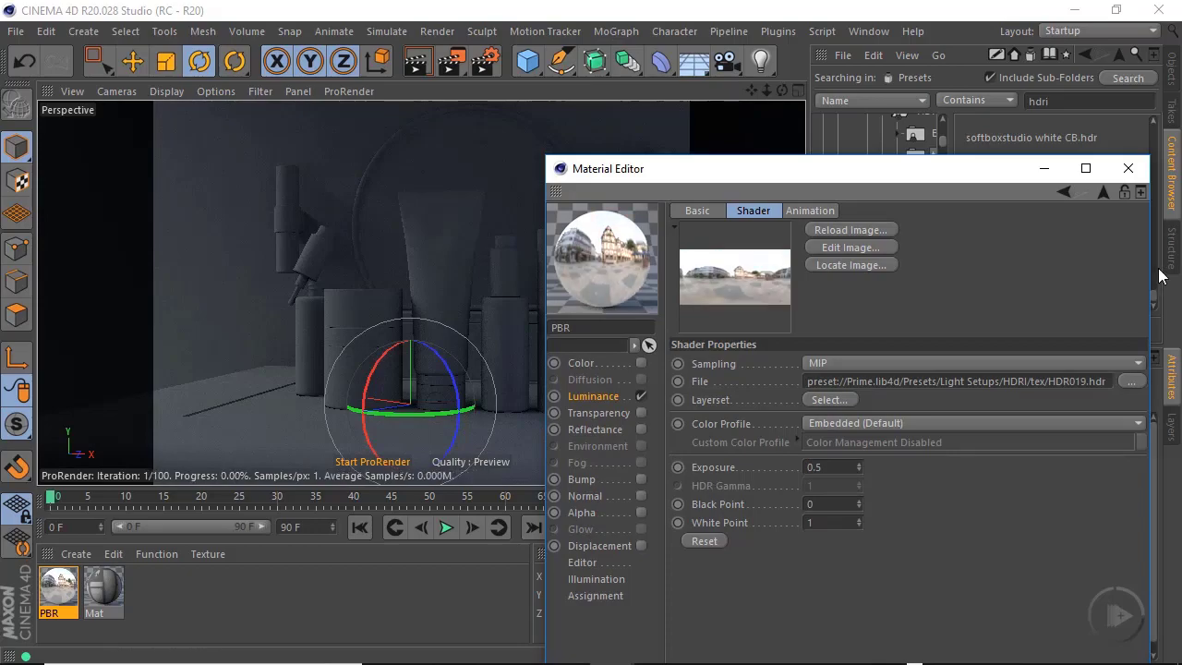
pyautogui.click(1129, 168)
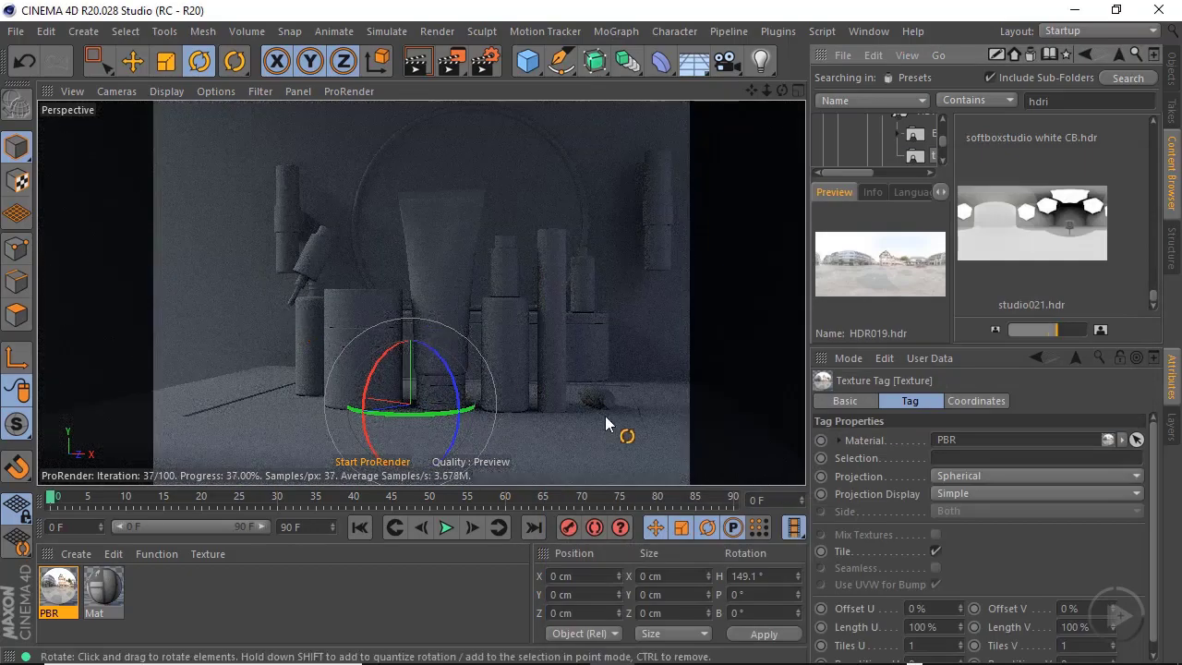
# Reset the Sky's heading rotation to 0°, and rotate the Sky around its vertical axis to about -22°
pyautogui.moveTo(774, 576); pyautogui.dragTo(623, 578)
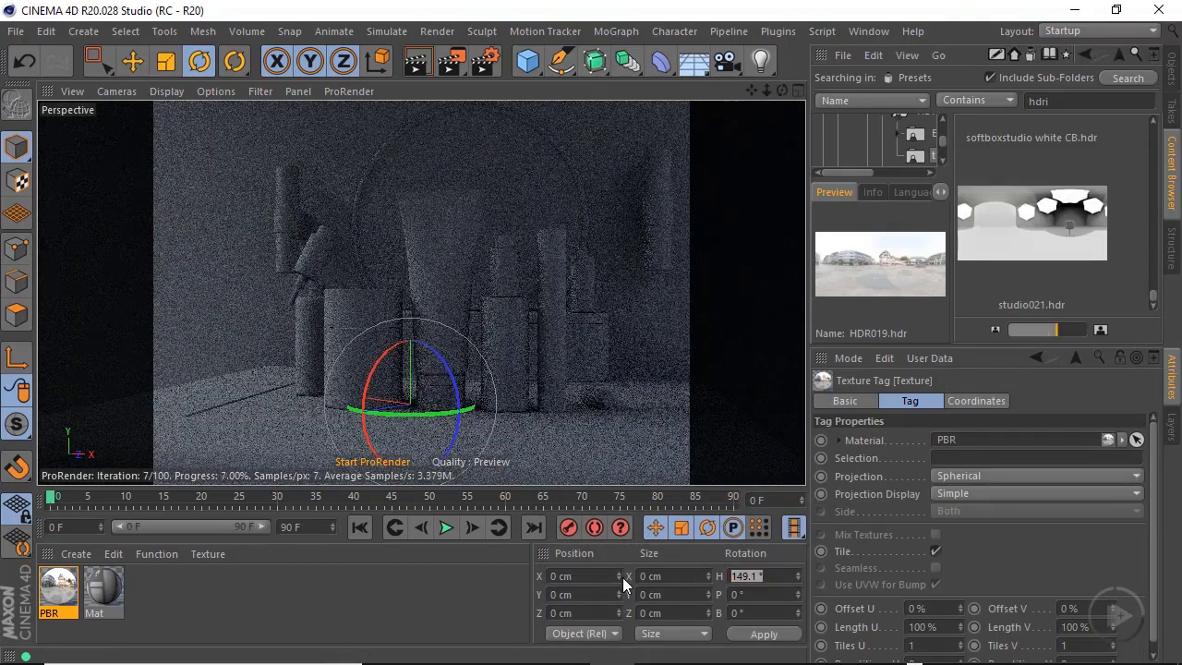
pyautogui.write('0')
pyautogui.press('Return')
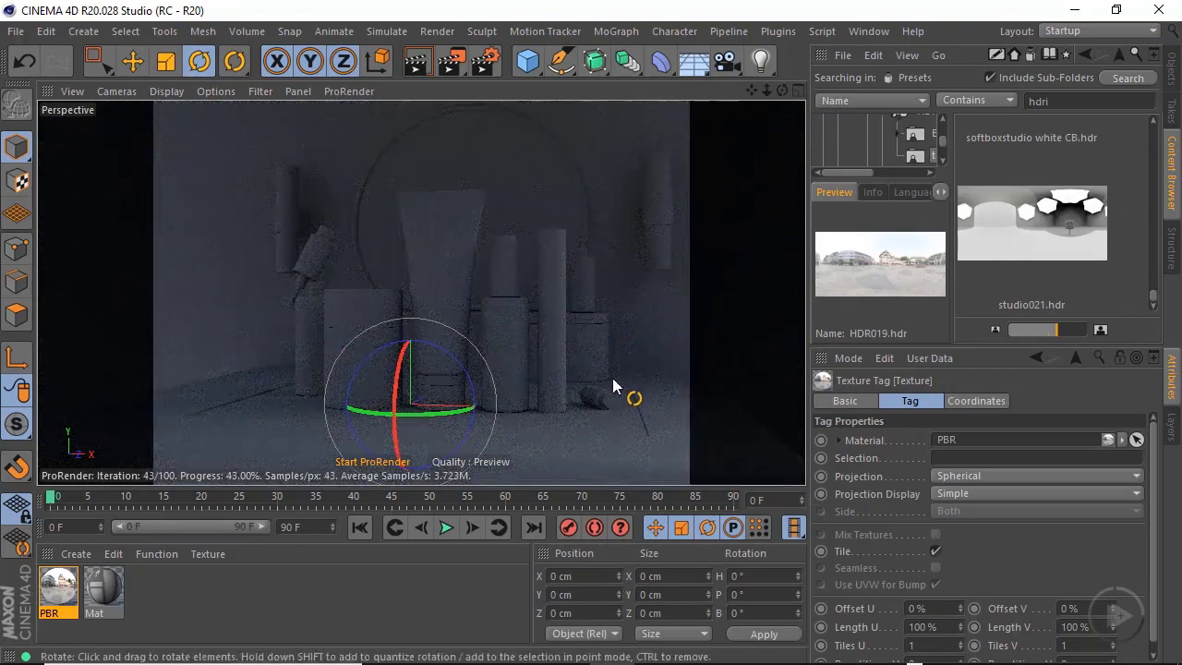
pyautogui.moveTo(427, 415); pyautogui.dragTo(413, 443)
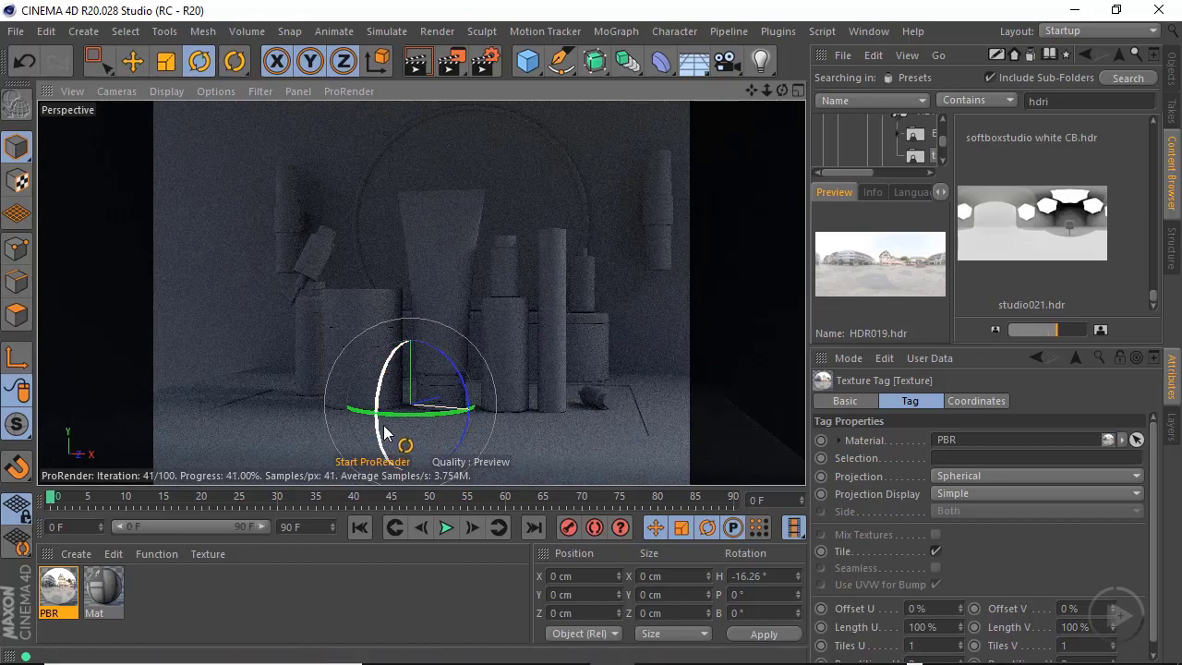
pyautogui.moveTo(399, 414); pyautogui.dragTo(386, 413)
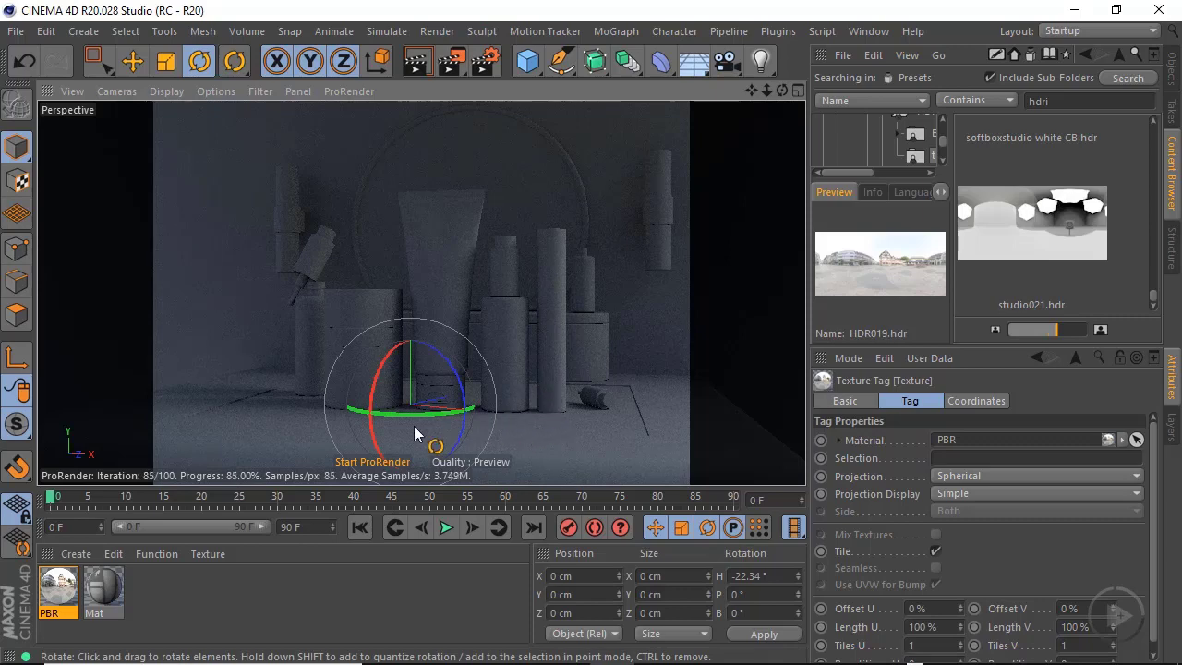
# Add a PBR Light to the scene
pyautogui.click(1172, 70)
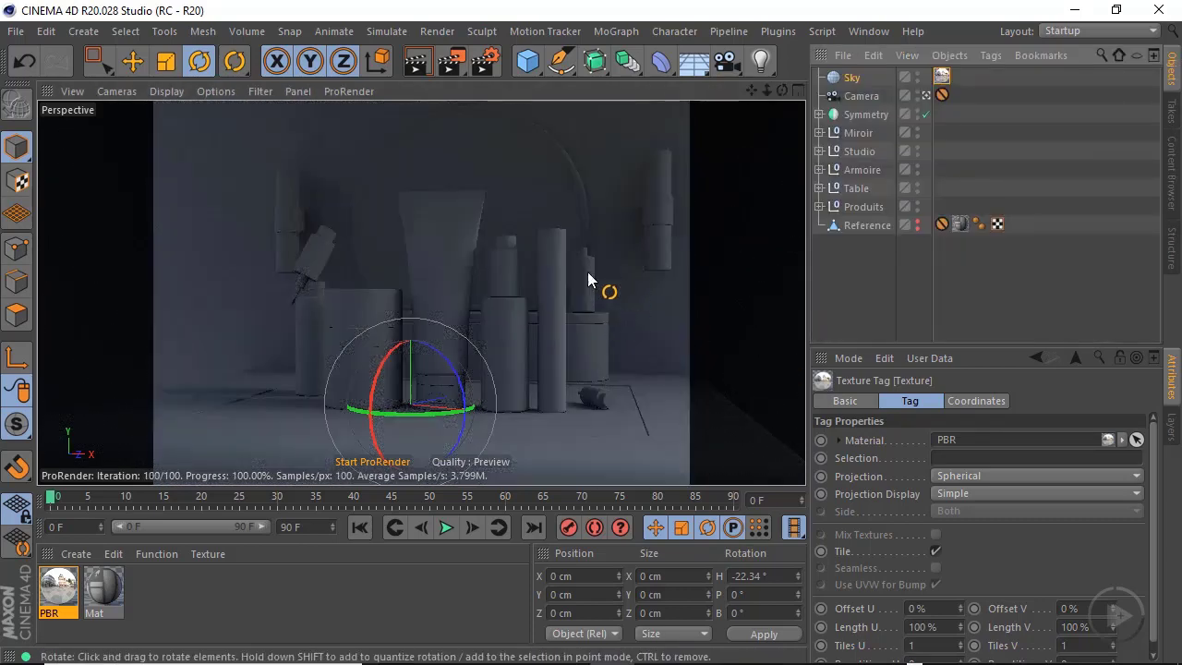
pyautogui.click(760, 61)
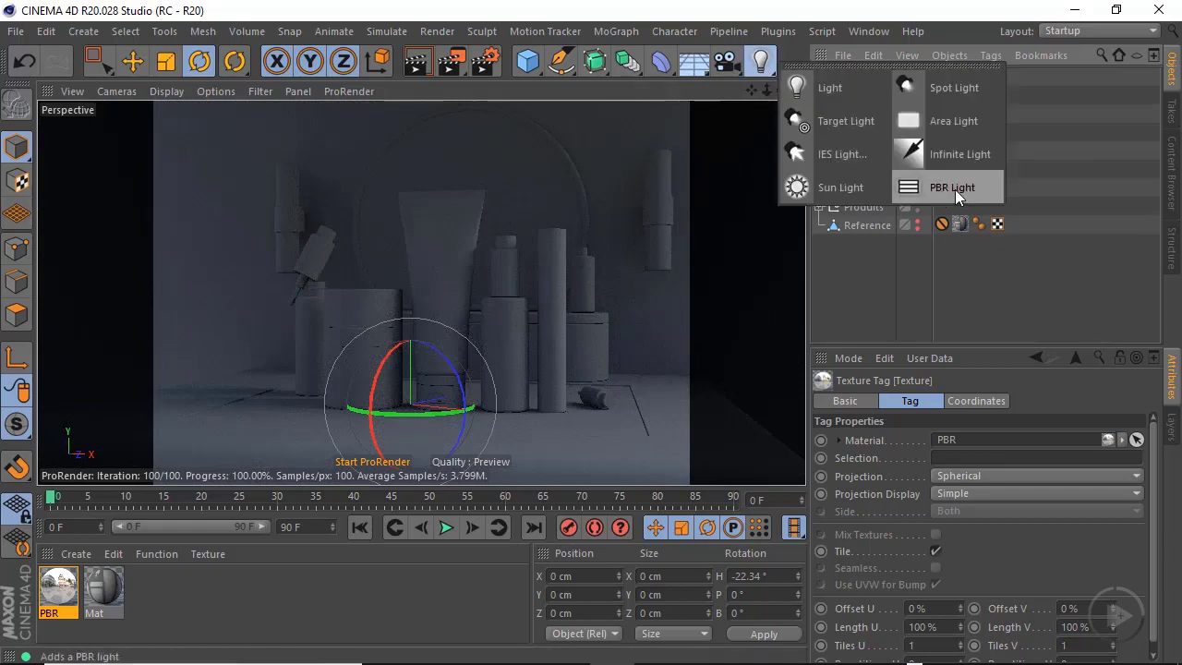
pyautogui.click(955, 189)
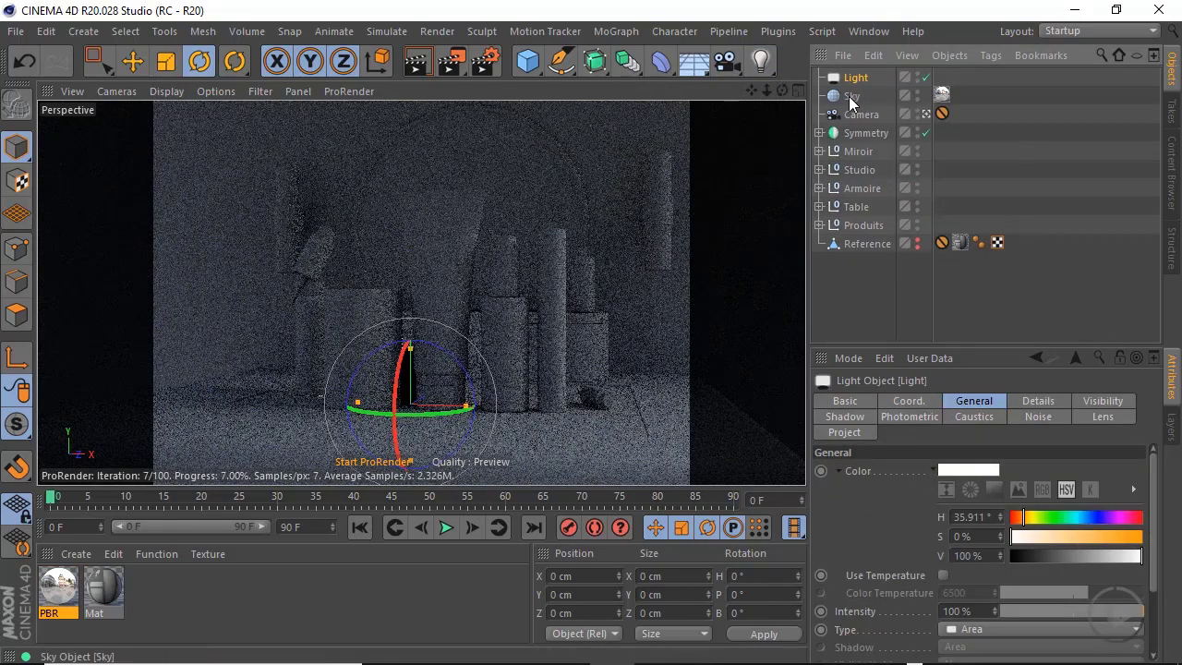
# Turn off the Sky's visibility in both the editor and the renderer
pyautogui.click(850, 96)
pyautogui.click(918, 93)
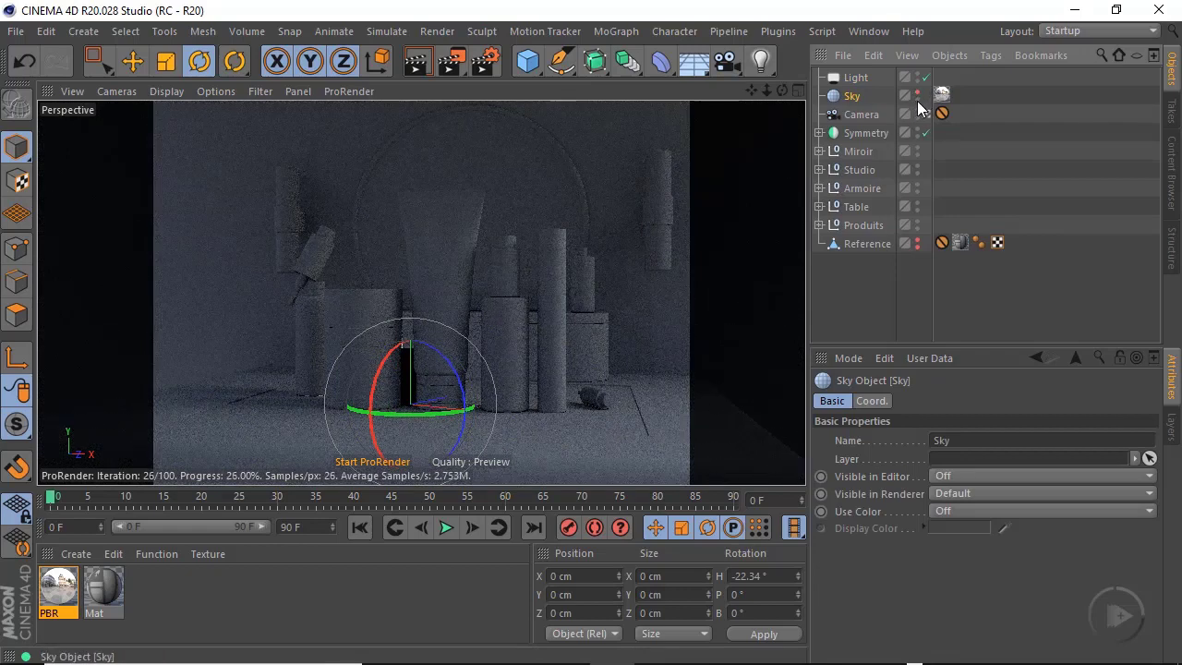
pyautogui.click(917, 100)
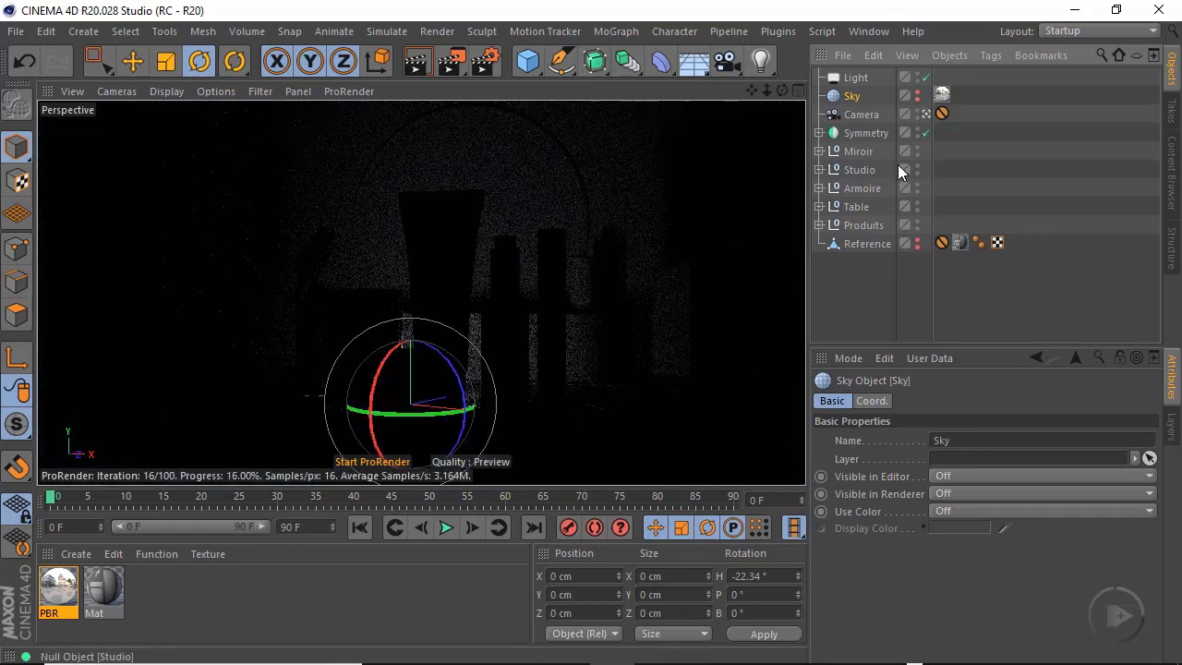
# Enlarge the Top view to full size, framed on the products, and activate the Move tool
pyautogui.middleClick(784, 160)
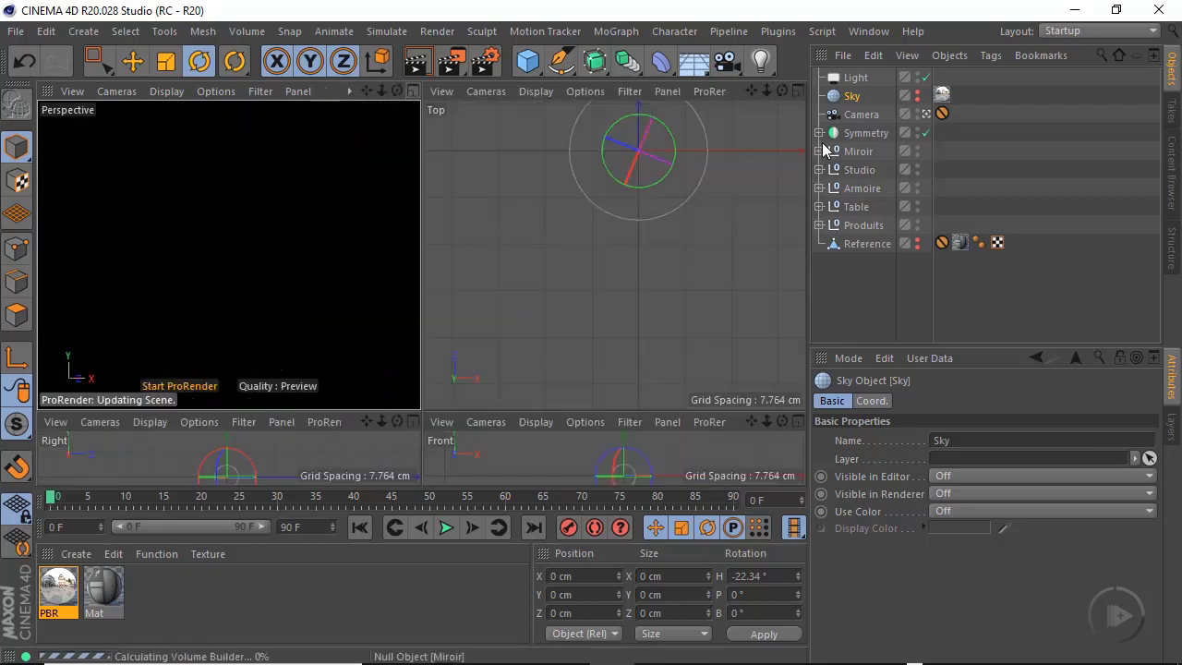
pyautogui.middleClick(796, 122)
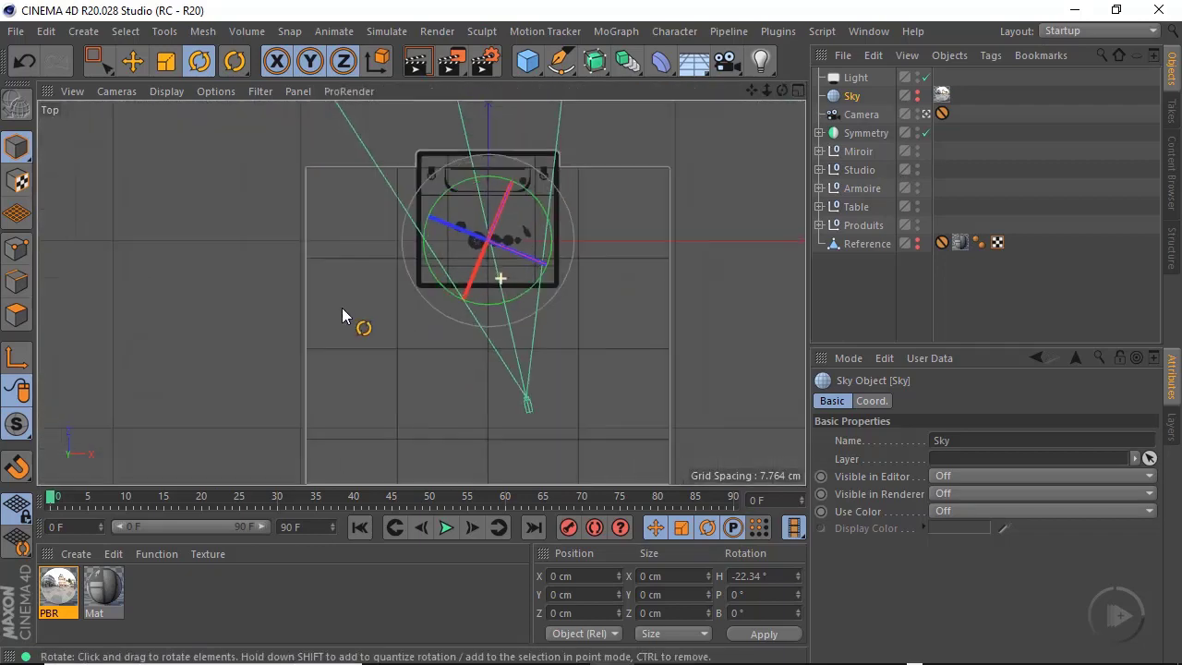
pyautogui.scroll(2, 341, 314)
pyautogui.scroll(5, 413, 280)
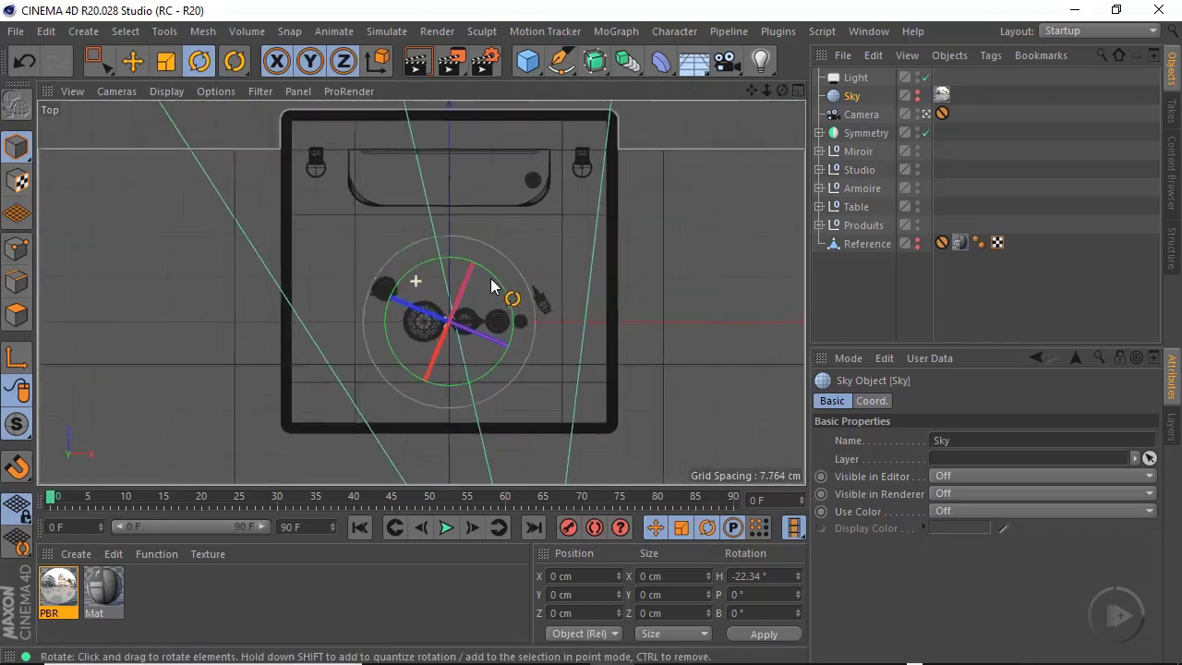
pyautogui.scroll(1, 490, 278)
pyautogui.click(132, 61)
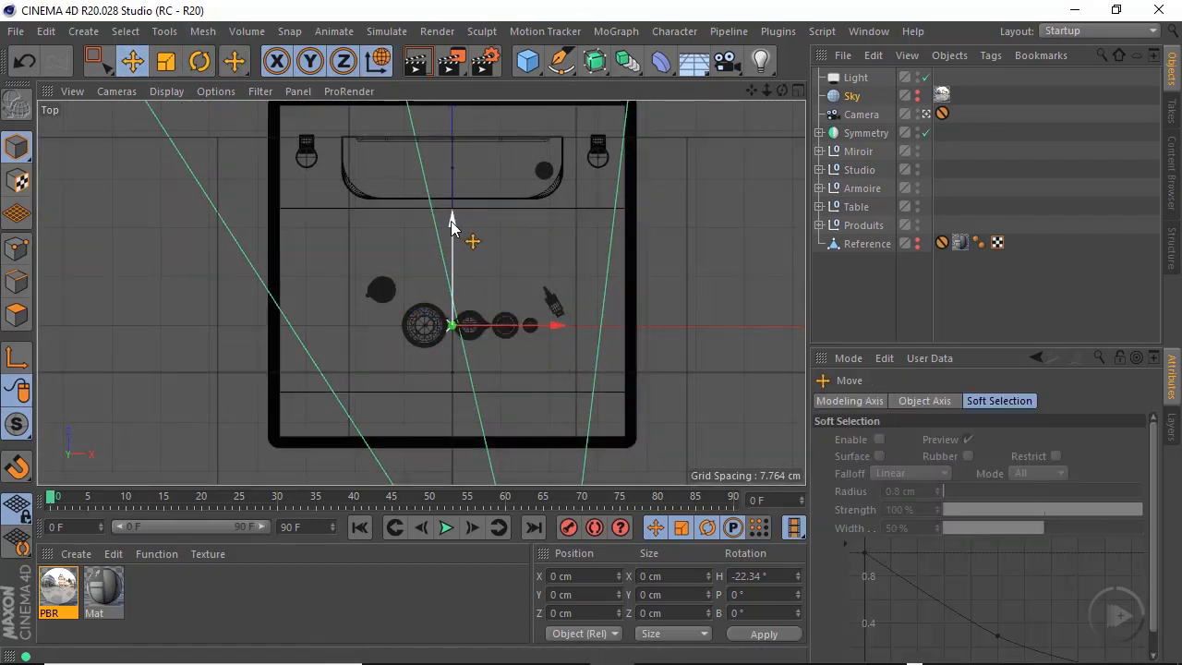
pyautogui.moveTo(452, 226); pyautogui.dragTo(453, 305)
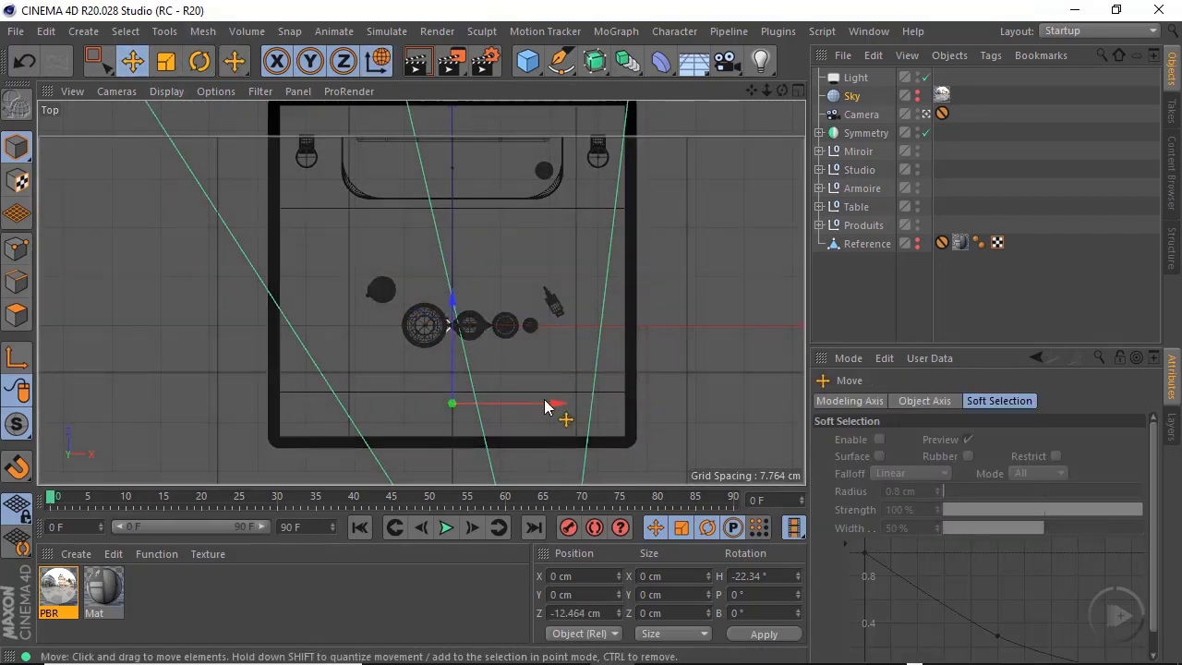
pyautogui.scroll(5, 456, 413)
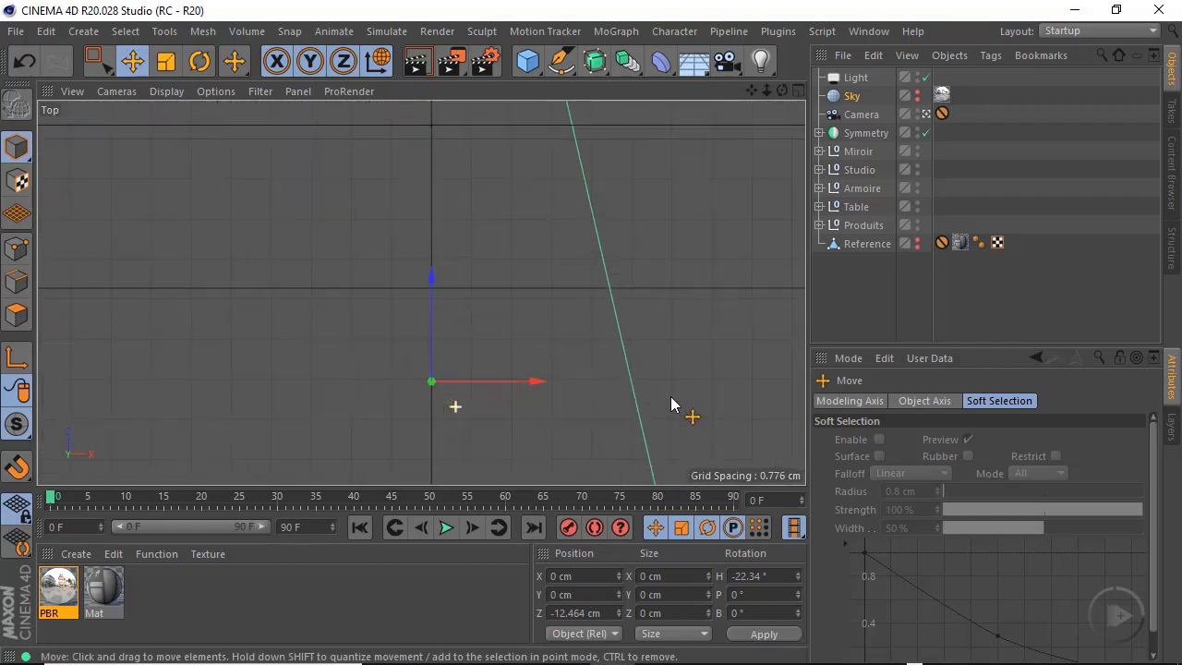
pyautogui.scroll(-3, 507, 416)
pyautogui.hotkey('ctrl', 'z')
# Move the PBR light in front of the cabinet and off to its side, to about X 21.4 cm, Z -32.3 cm
pyautogui.click(858, 80)
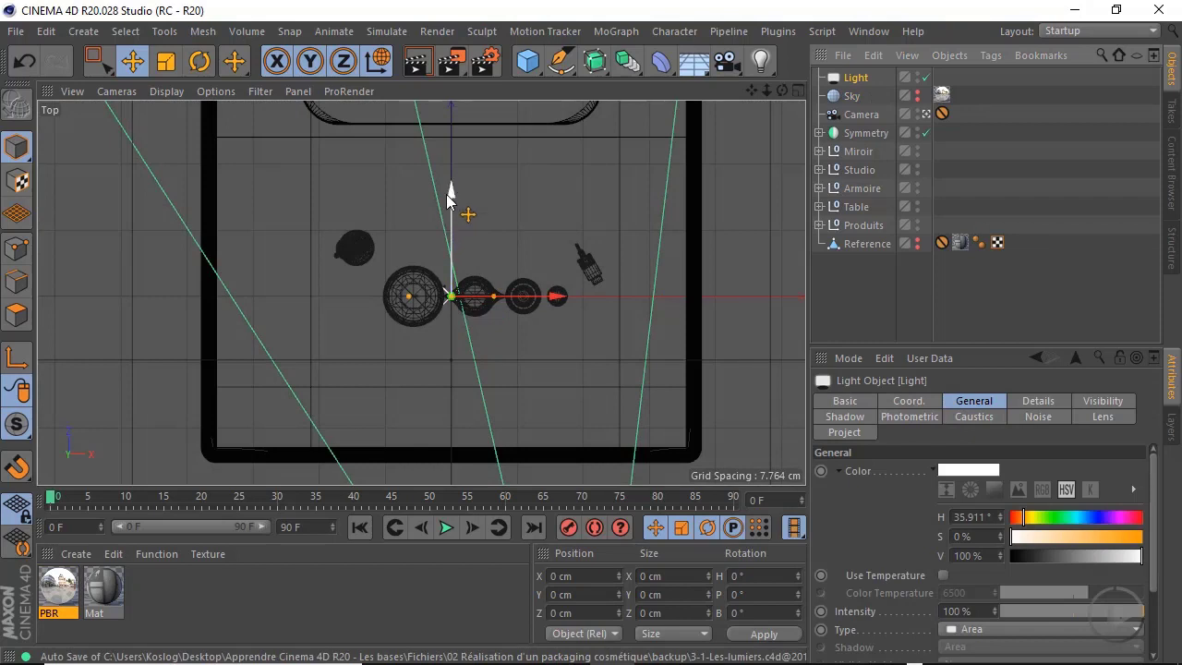
pyautogui.moveTo(451, 195); pyautogui.dragTo(457, 345)
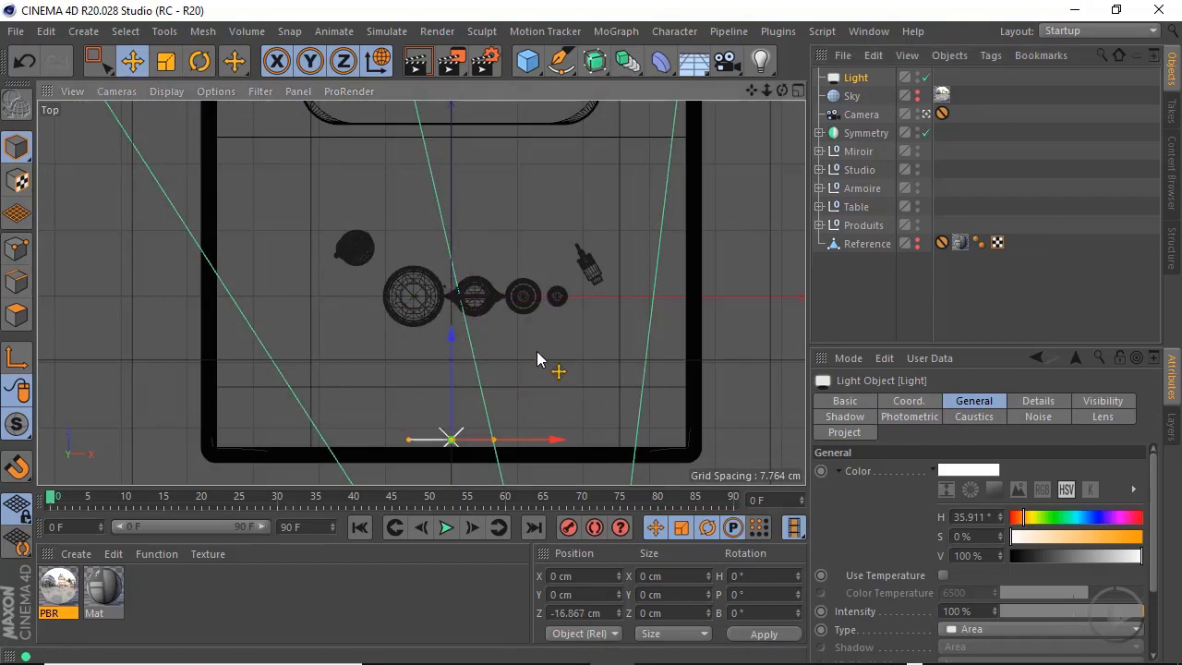
pyautogui.keyDown('alt'); pyautogui.moveTo(548, 379); pyautogui.dragTo(542, 230, button='middle'); pyautogui.keyUp('alt')
pyautogui.keyDown('alt'); pyautogui.moveTo(483, 276); pyautogui.dragTo(424, 326, button='right'); pyautogui.keyUp('alt')
pyautogui.moveTo(574, 286); pyautogui.dragTo(625, 283)
pyautogui.moveTo(536, 195); pyautogui.dragTo(535, 296)
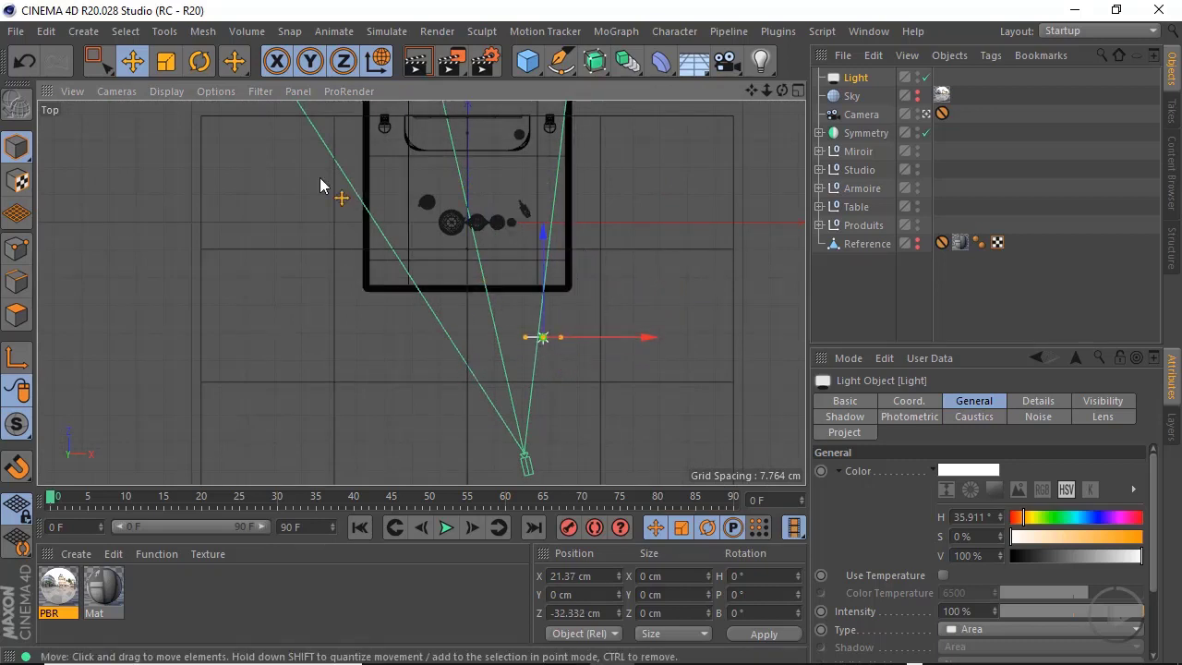
# Rotate the light toward the products and set its heading to 45°
pyautogui.click(200, 61)
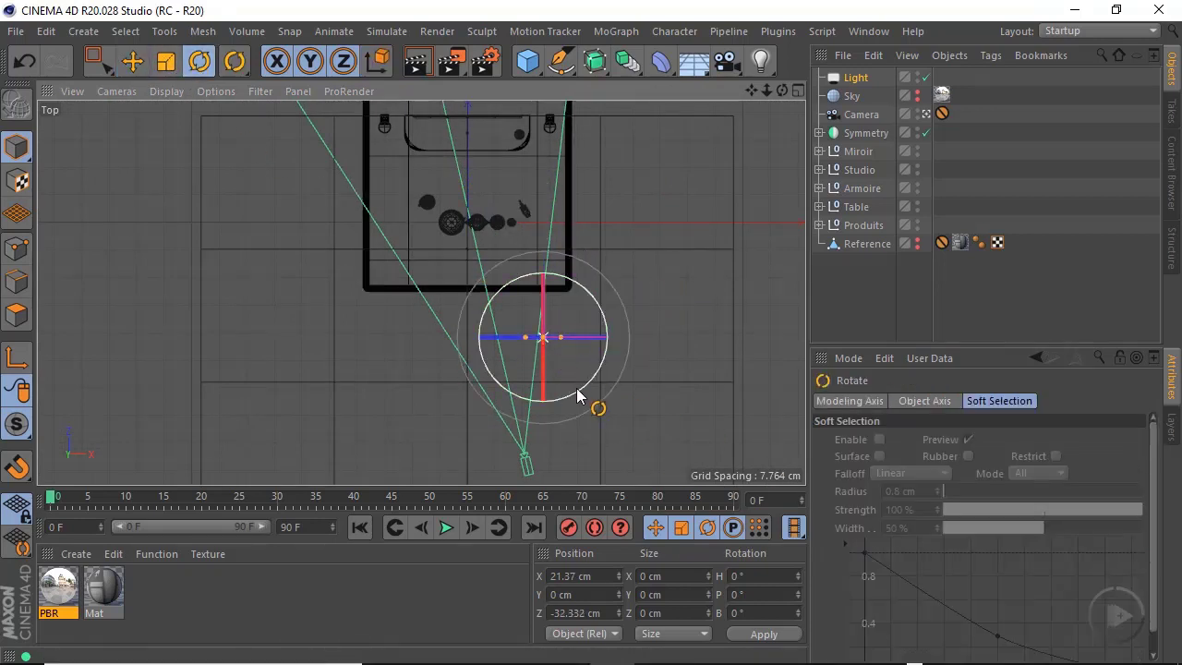
pyautogui.moveTo(579, 386); pyautogui.dragTo(619, 355)
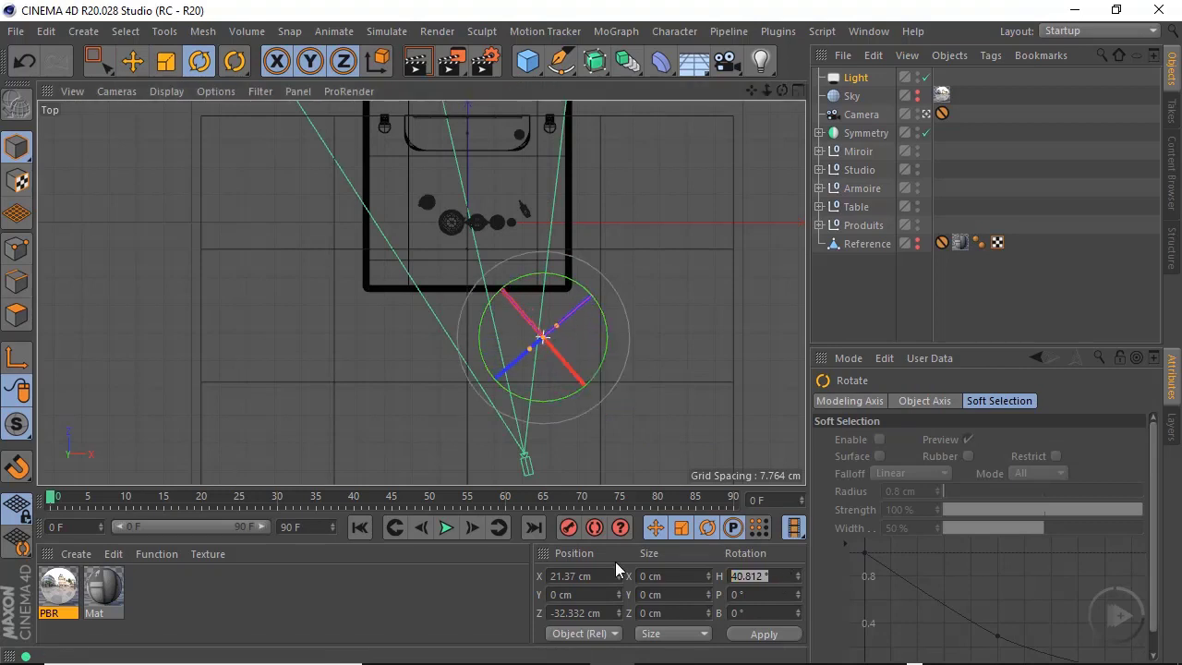
pyautogui.write('45')
pyautogui.press('Return')
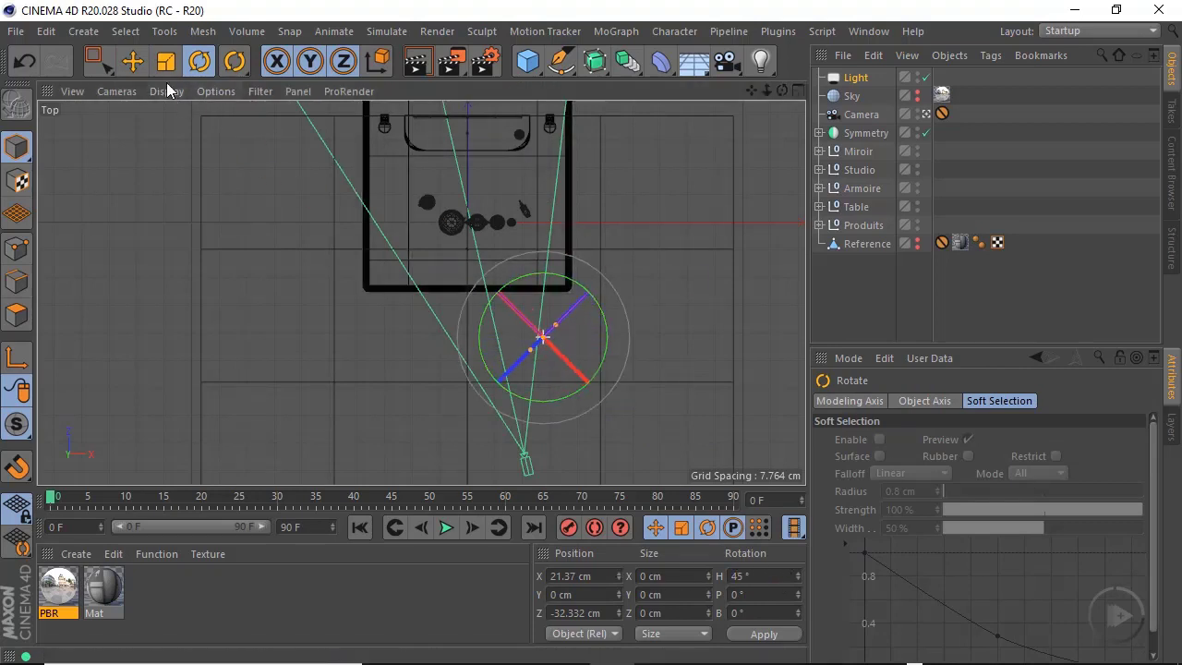
# Move the light slightly farther from the products, to about X 24.9 cm, Z -36 cm
pyautogui.click(132, 61)
pyautogui.moveTo(646, 342); pyautogui.dragTo(671, 340)
pyautogui.moveTo(567, 238)
pyautogui.mouseDown()
pyautogui.moveTo(569, 264)
pyautogui.moveTo(569, 253)
pyautogui.mouseUp()
pyautogui.moveTo(664, 358); pyautogui.dragTo(650, 359)
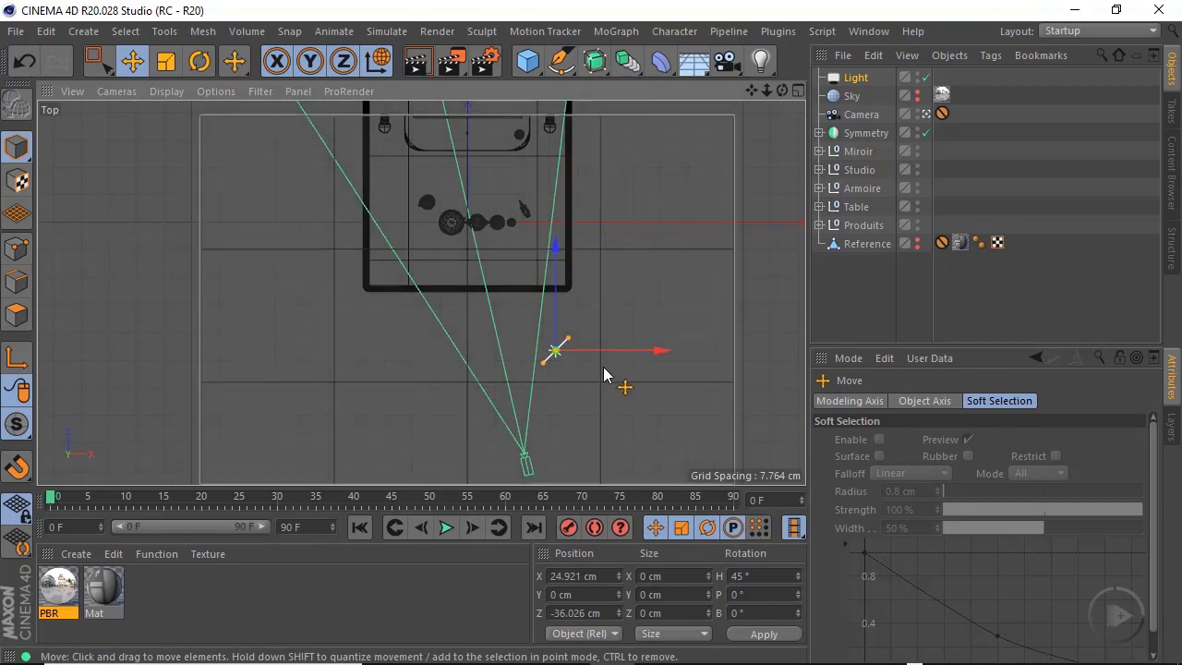
# Set the rectangular area light's Size X to 15 cm and Size Y to 25 cm
pyautogui.click(858, 80)
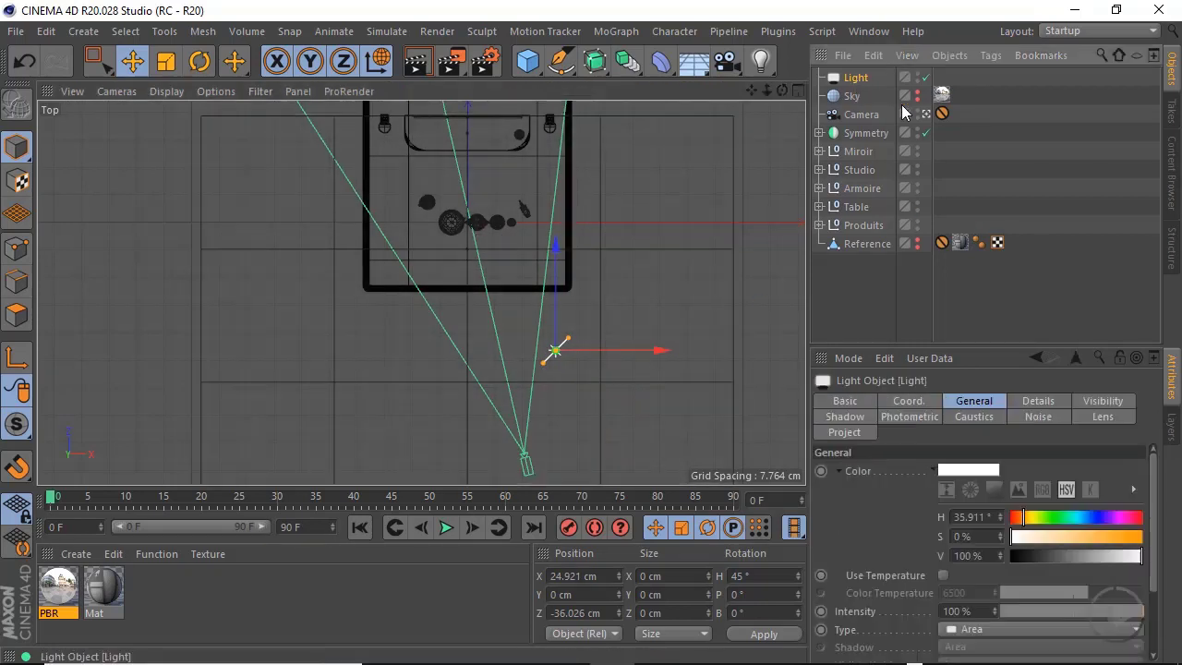
pyautogui.click(1038, 400)
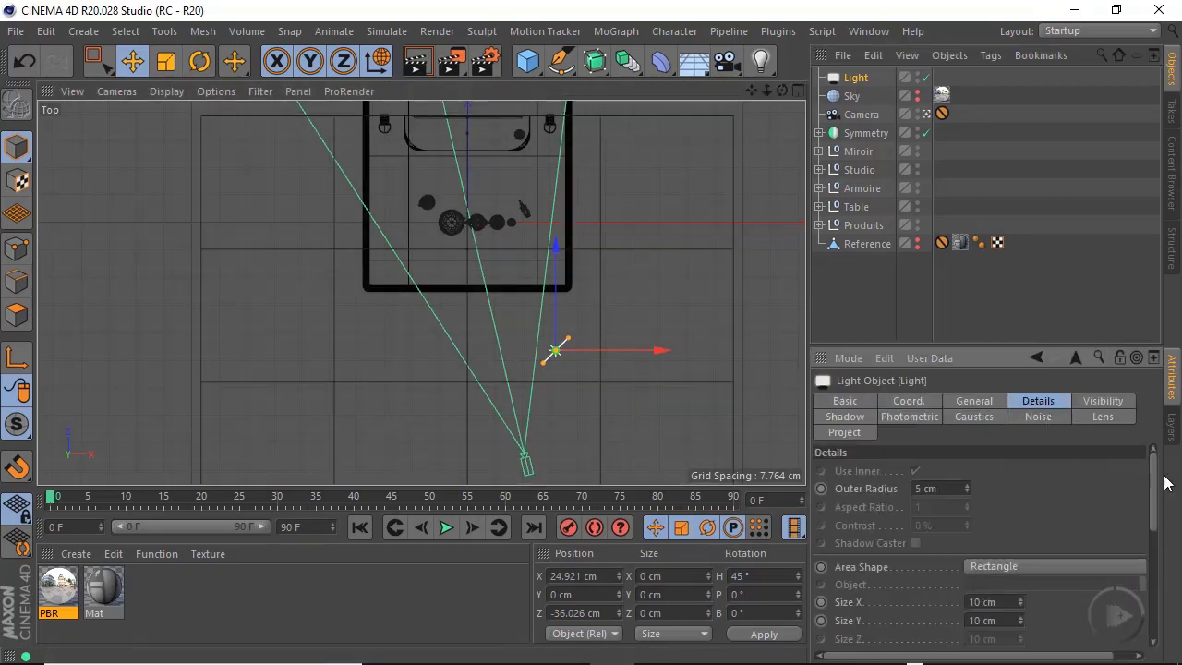
pyautogui.moveTo(1152, 483); pyautogui.dragTo(1153, 529)
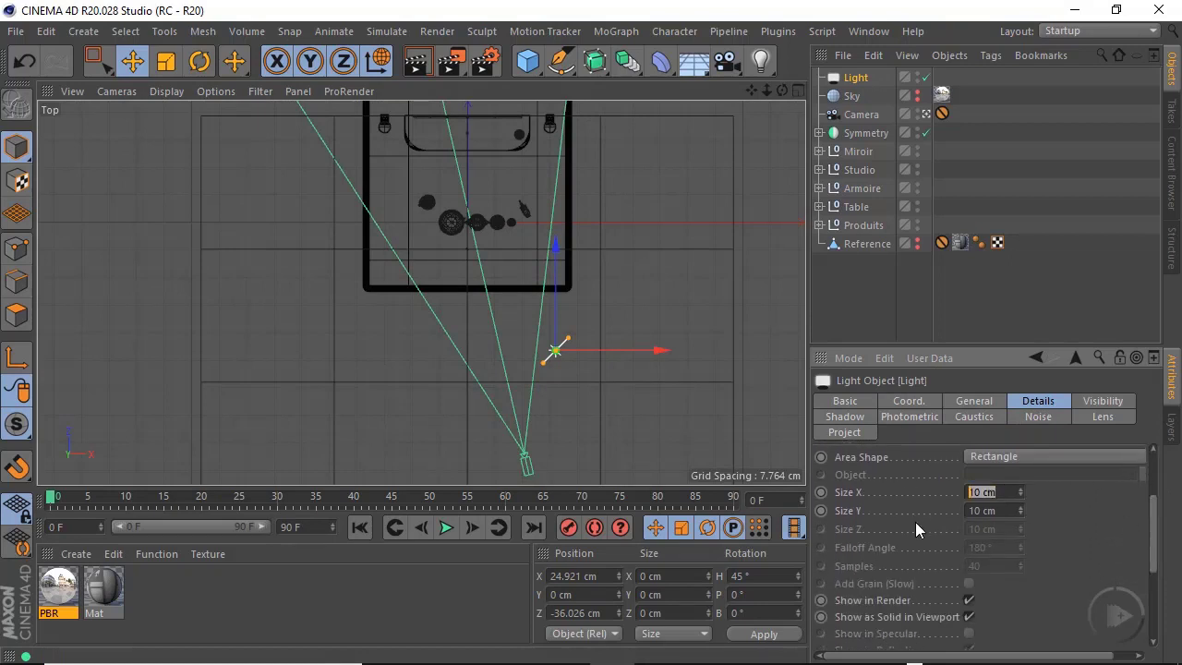
pyautogui.write('15')
pyautogui.press('Return')
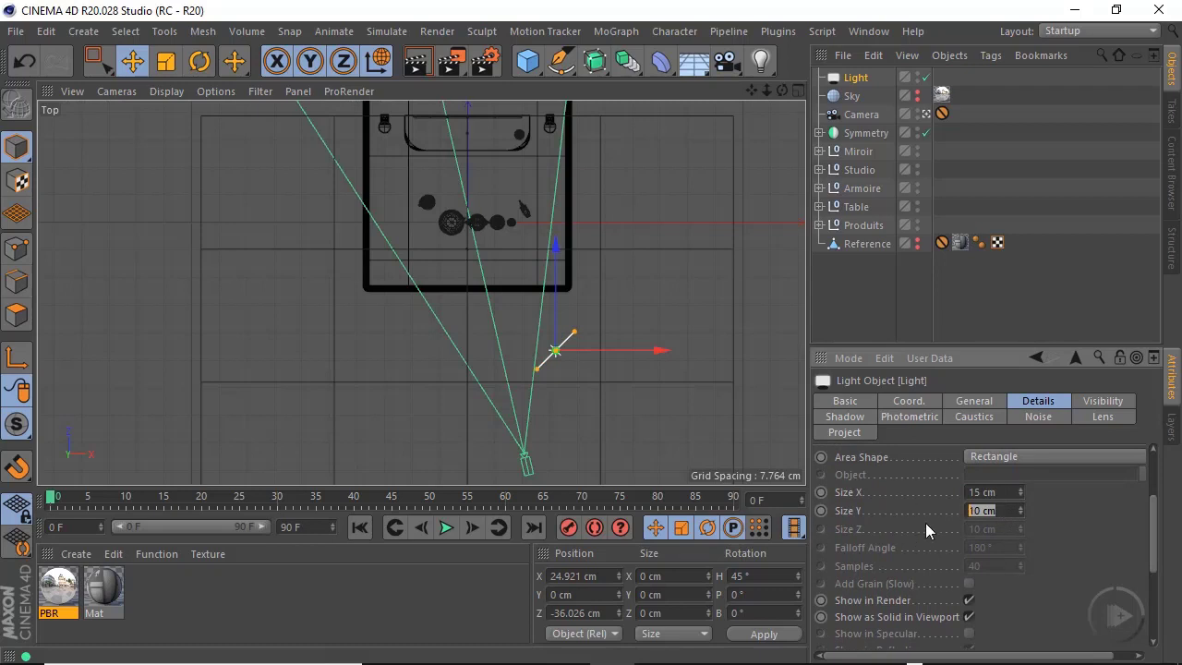
pyautogui.write('25')
pyautogui.press('Return')
pyautogui.scroll(5, 1152, 517)
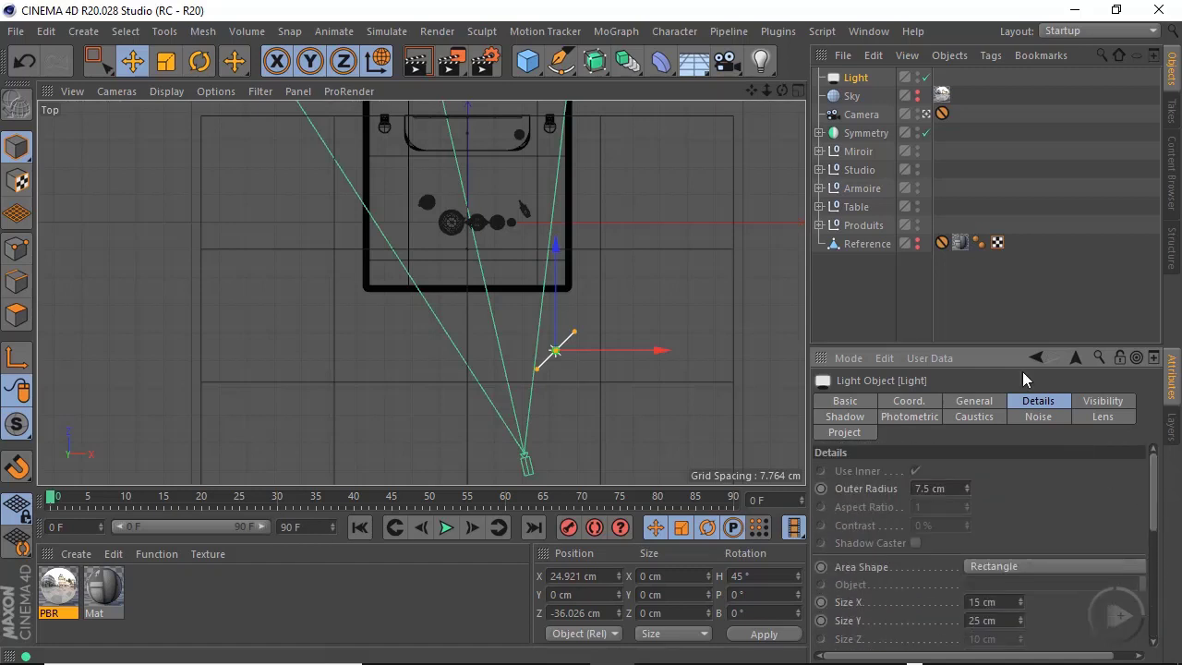
# Duplicate the area light beside the cabinet at about X 56.6 cm, Z -13.5 cm, with its heading set to 90°
pyautogui.click(974, 402)
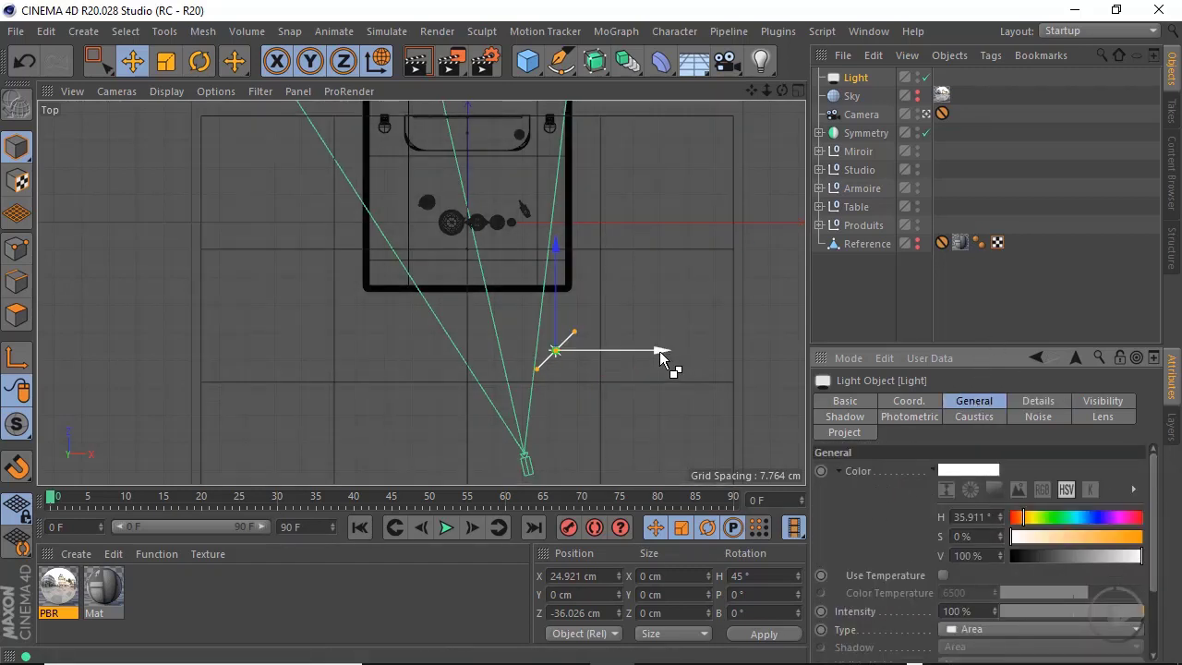
pyautogui.keyDown('ctrl'); pyautogui.moveTo(662, 358); pyautogui.dragTo(746, 370); pyautogui.keyUp('ctrl')
pyautogui.moveTo(636, 231); pyautogui.dragTo(641, 164)
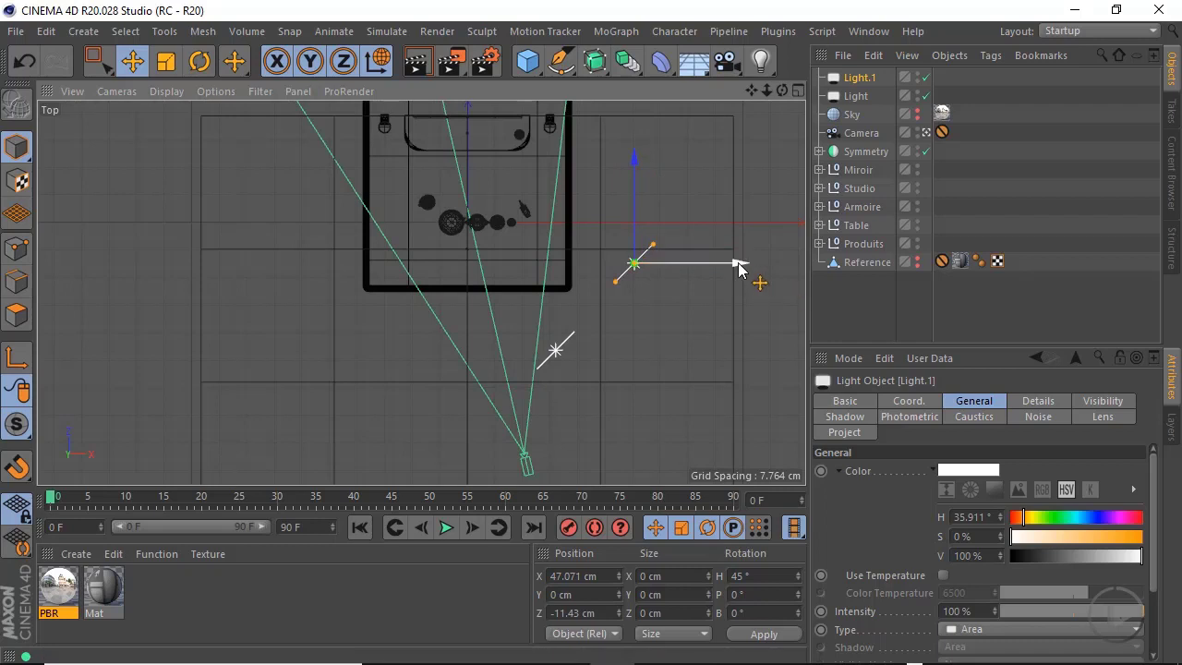
pyautogui.moveTo(741, 265); pyautogui.dragTo(779, 275)
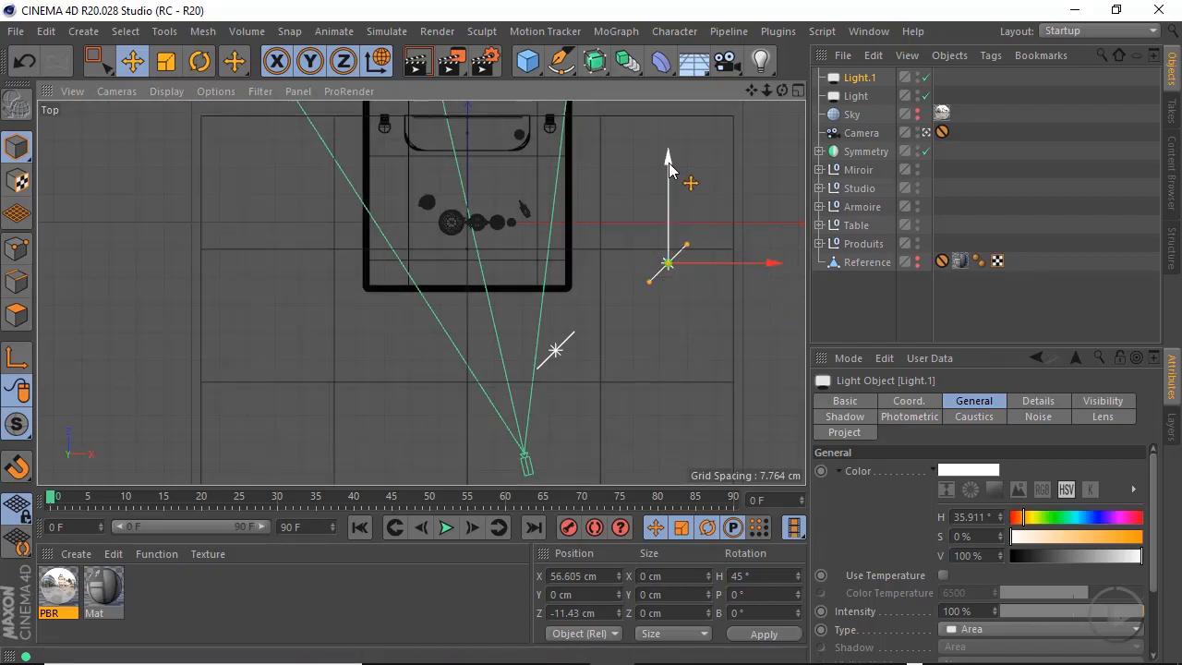
pyautogui.moveTo(675, 168); pyautogui.dragTo(672, 179)
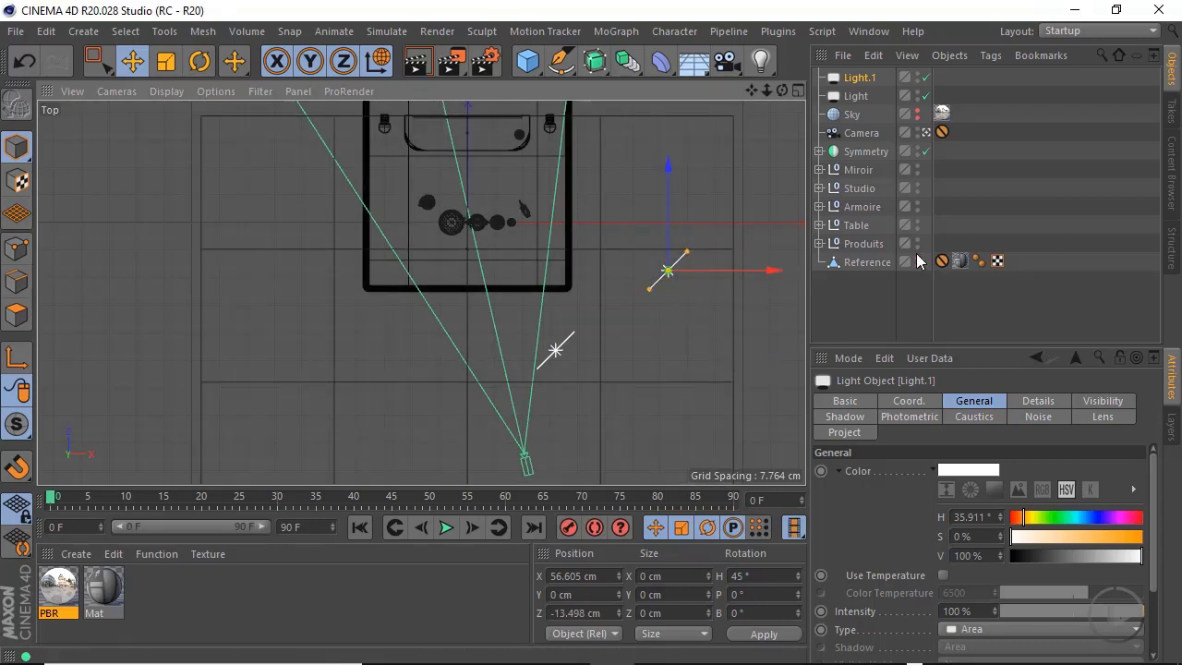
pyautogui.click(772, 576)
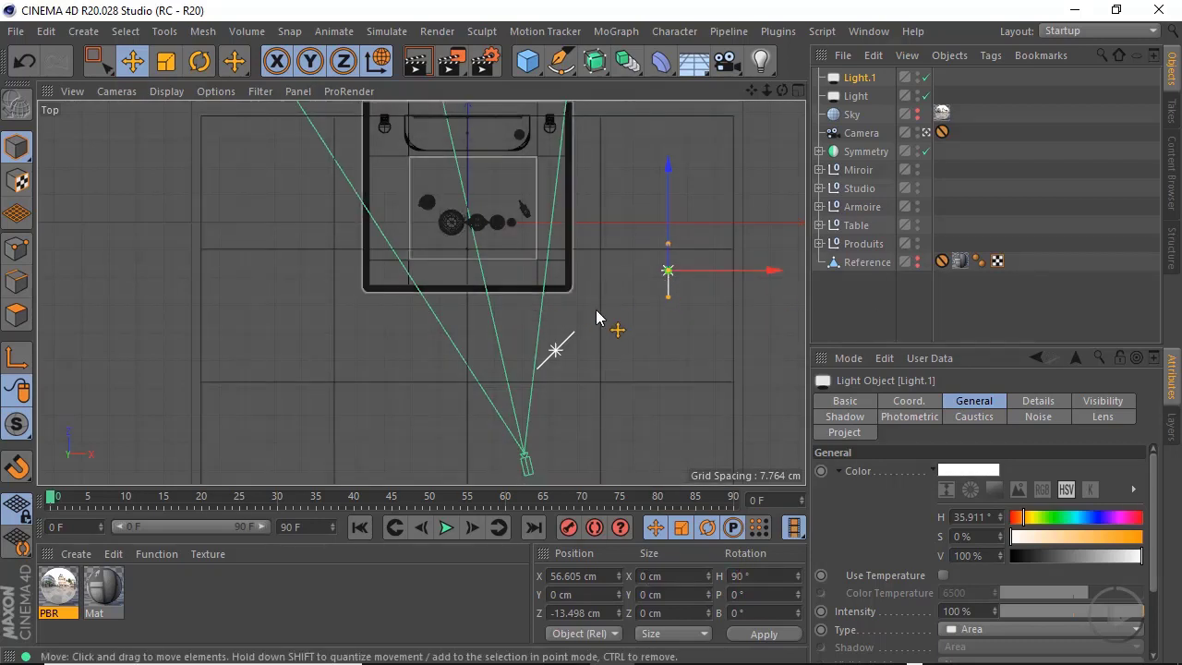
# Set the duplicated area light's Size X to 35 cm and Size Y to 45 cm
pyautogui.click(1038, 402)
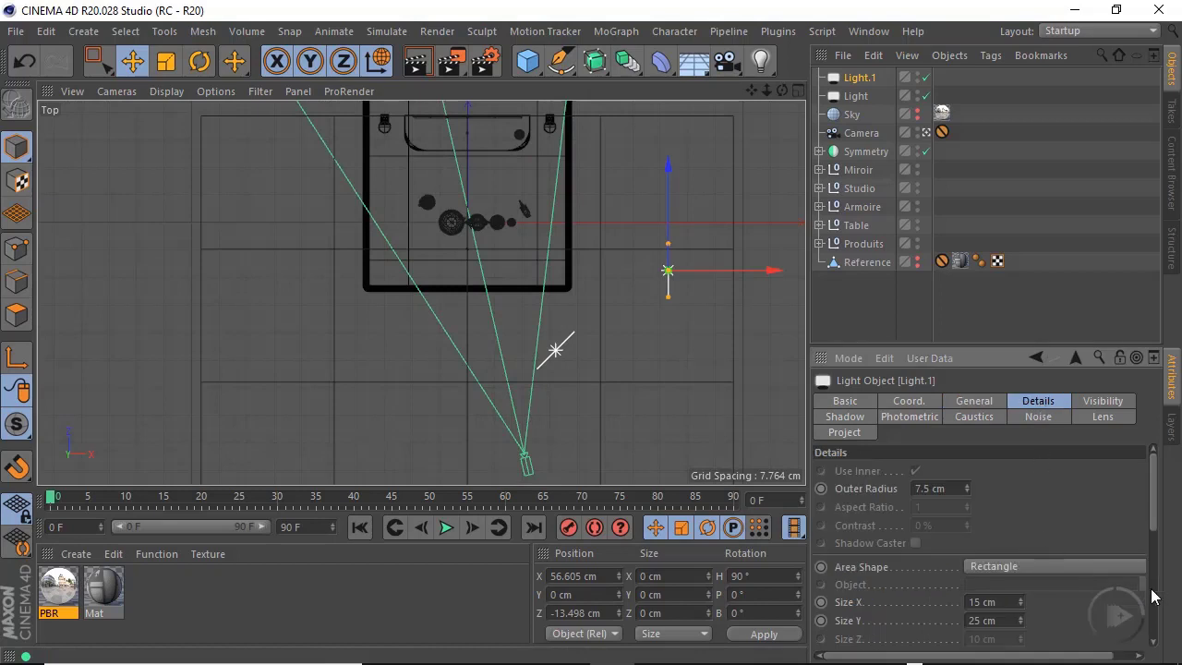
pyautogui.scroll(-3, 1159, 533)
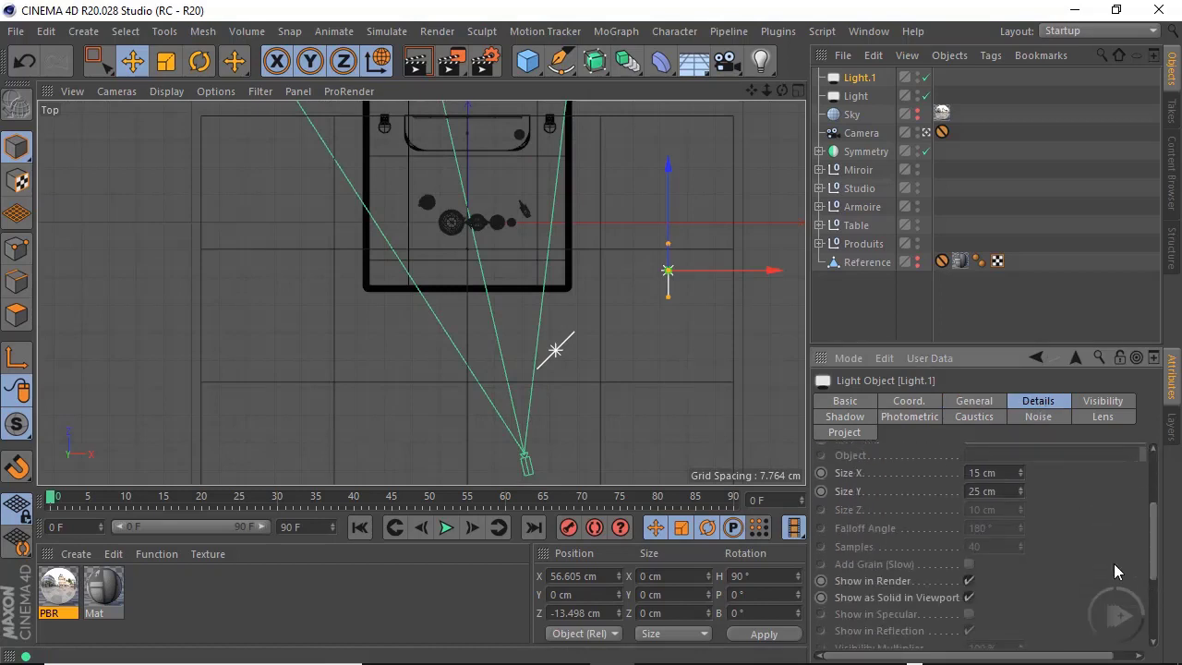
pyautogui.write('45')
pyautogui.press('Return')
pyautogui.hotkey('shift', 'Tab')
pyautogui.write('35')
pyautogui.press('Return')
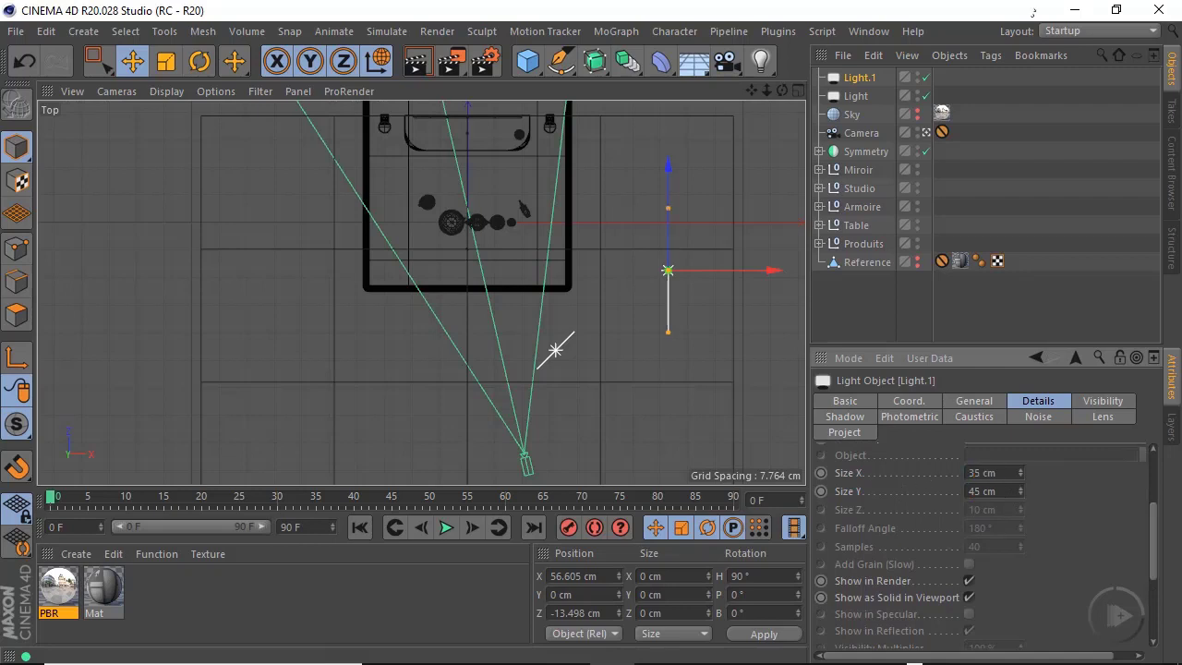
# Switch the maximized Perspective view to Quick Shading and restart the ProRender preview in it
pyautogui.click(798, 90)
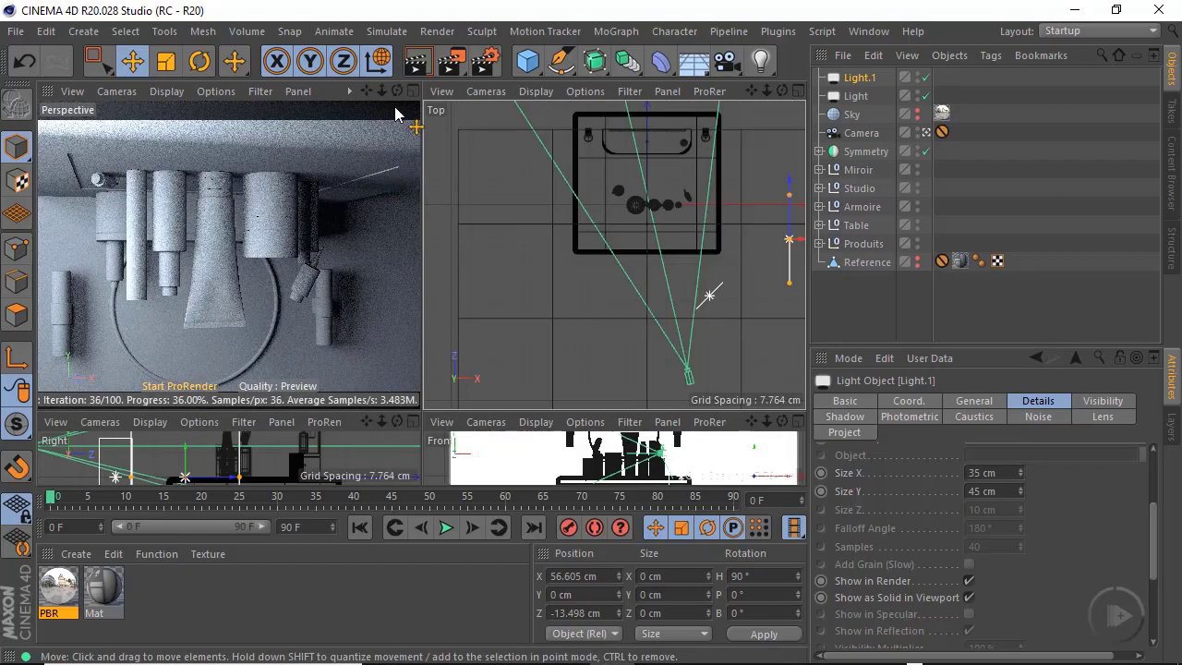
pyautogui.click(413, 90)
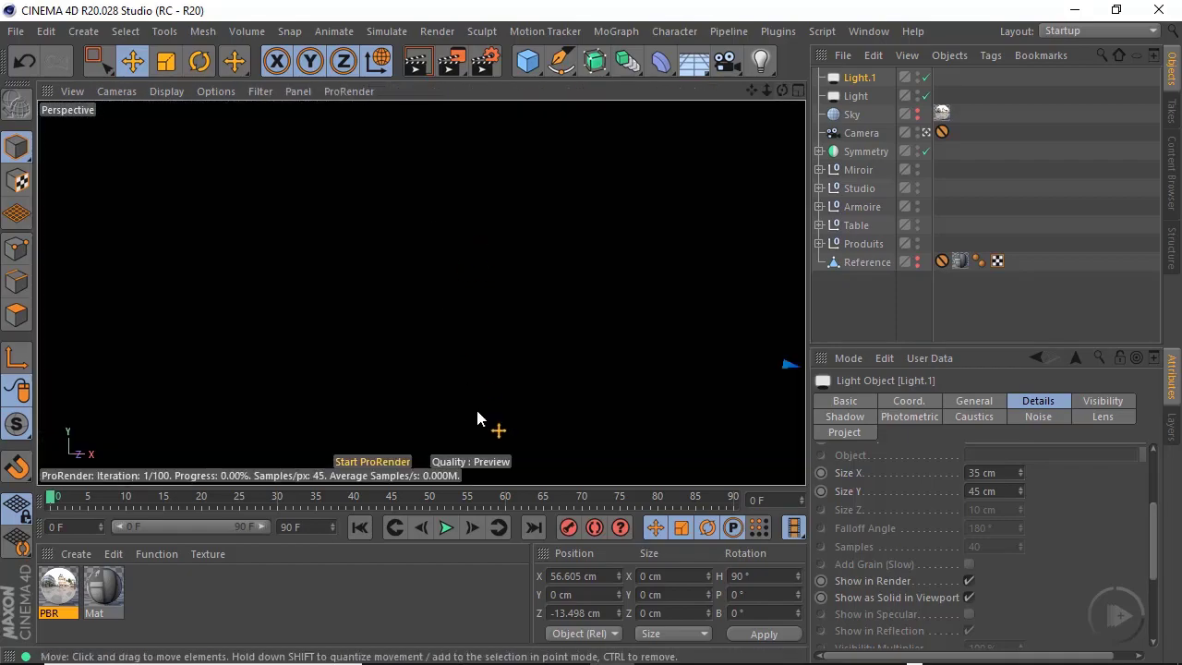
pyautogui.click(374, 461)
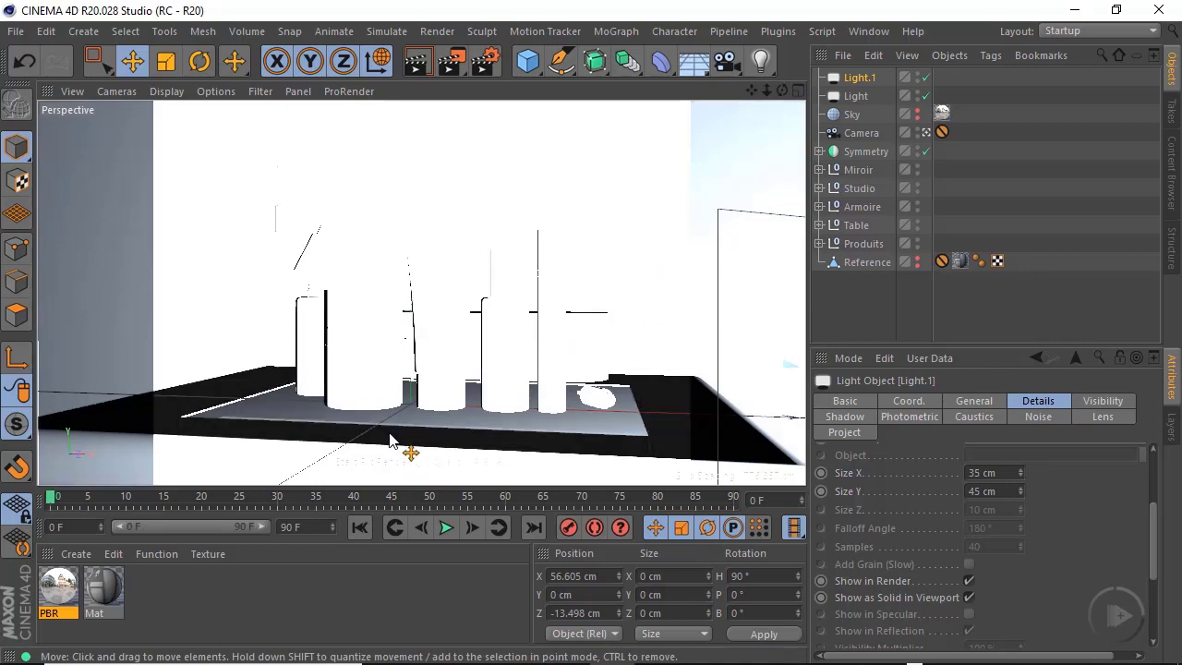
pyautogui.click(169, 91)
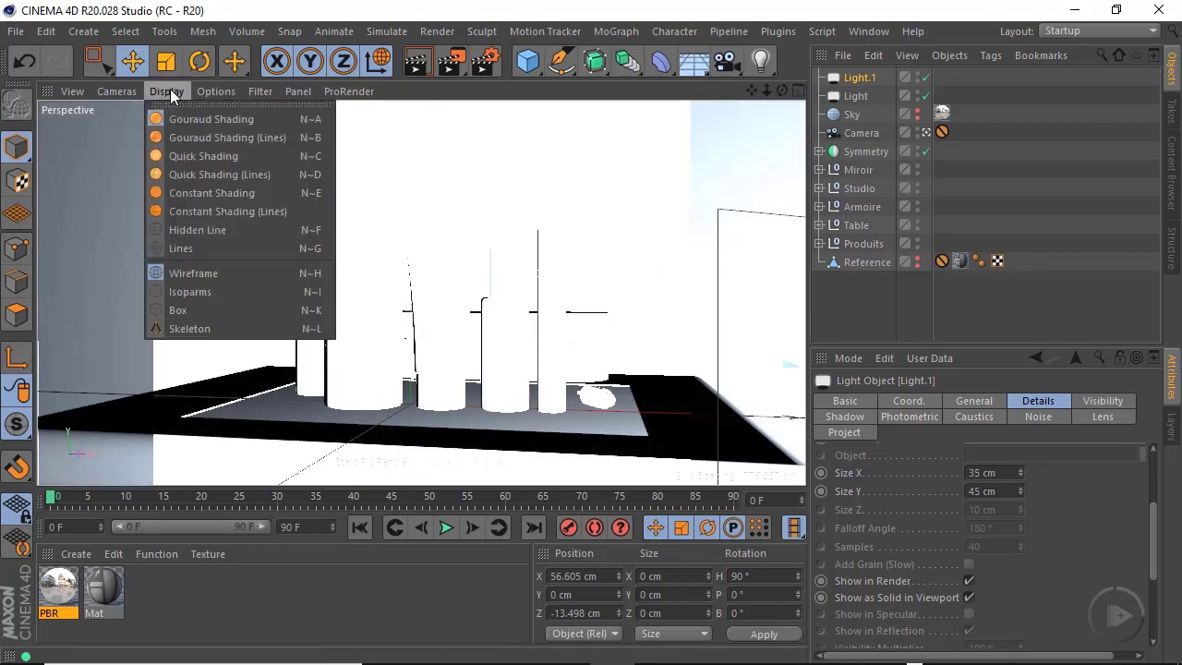
pyautogui.click(214, 157)
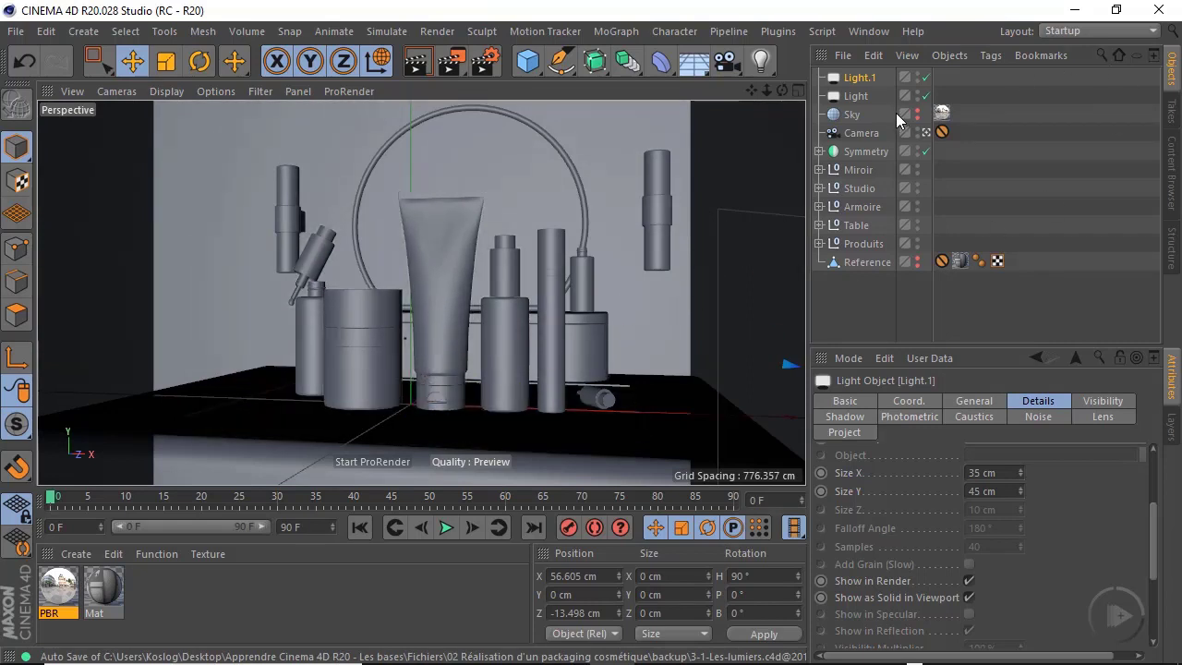
pyautogui.click(387, 479)
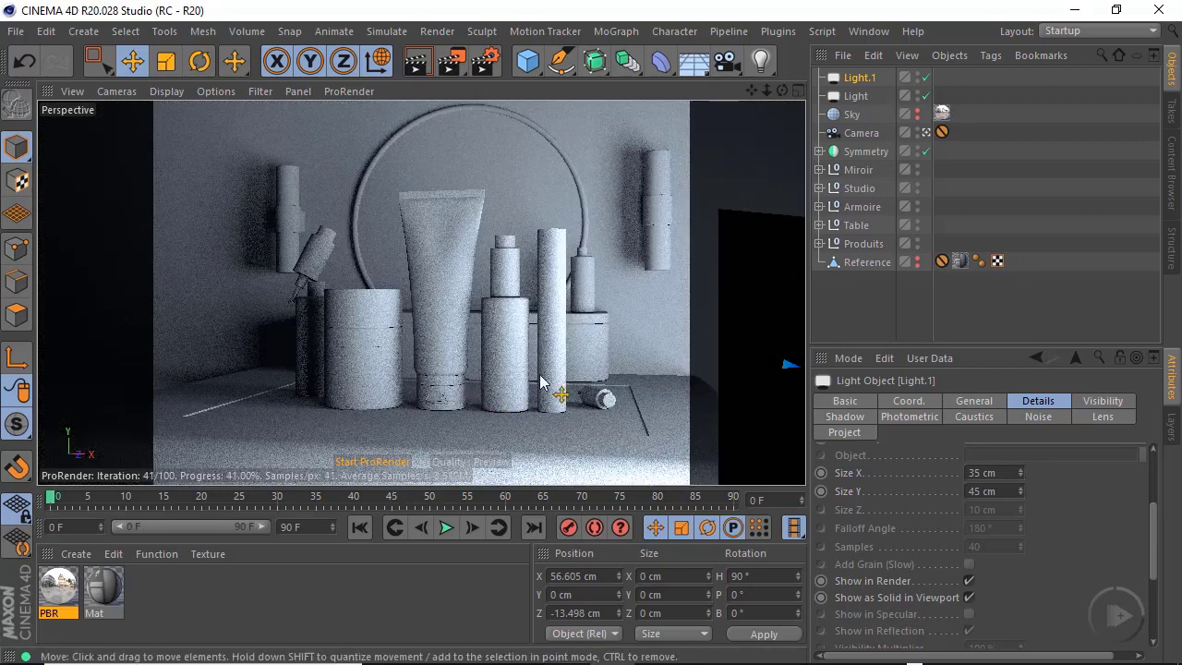
# Lower the duplicated side light's intensity to 70%
pyautogui.click(974, 401)
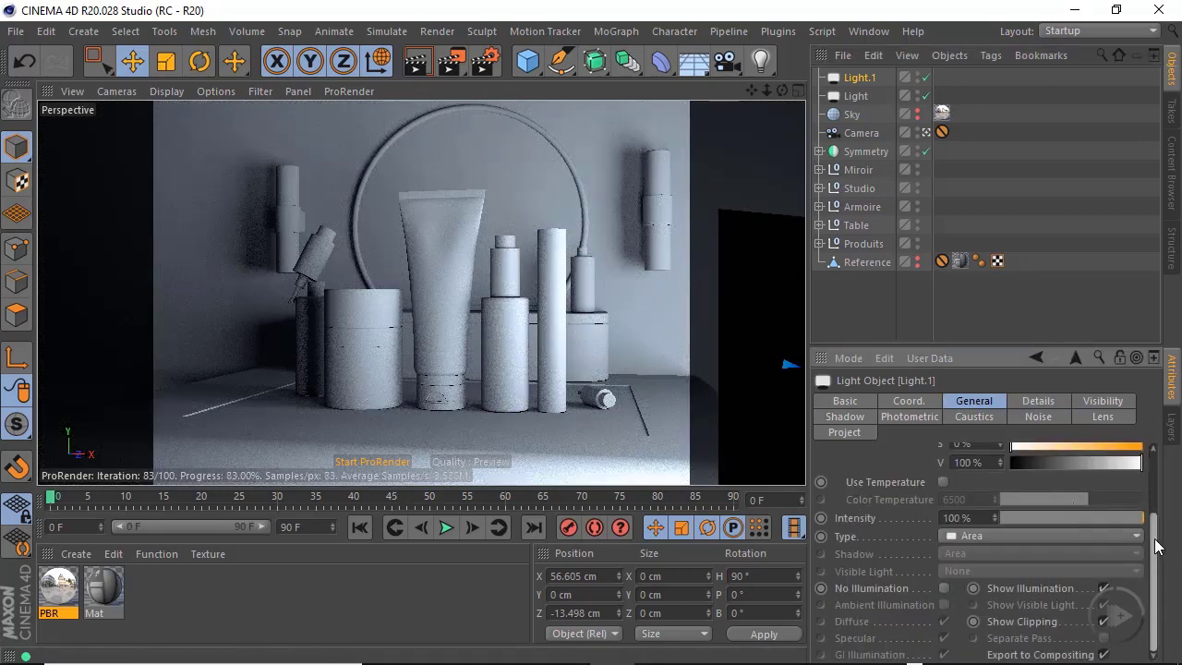
pyautogui.moveTo(1163, 518); pyautogui.dragTo(1162, 490)
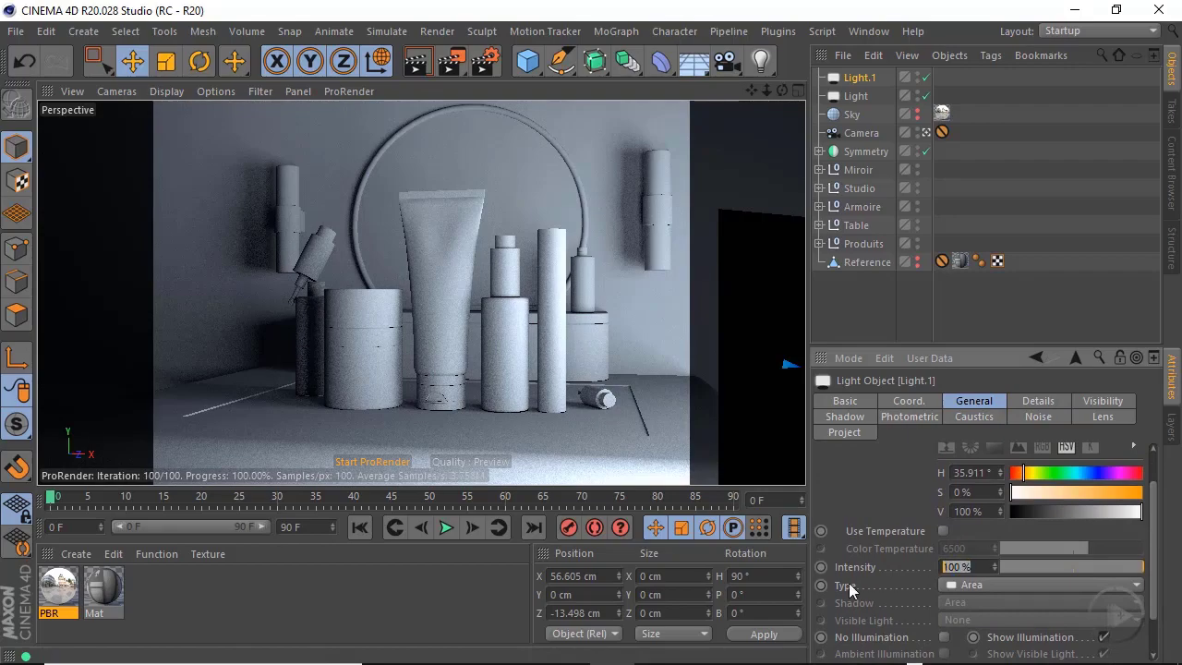
pyautogui.write('70')
pyautogui.press('Return')
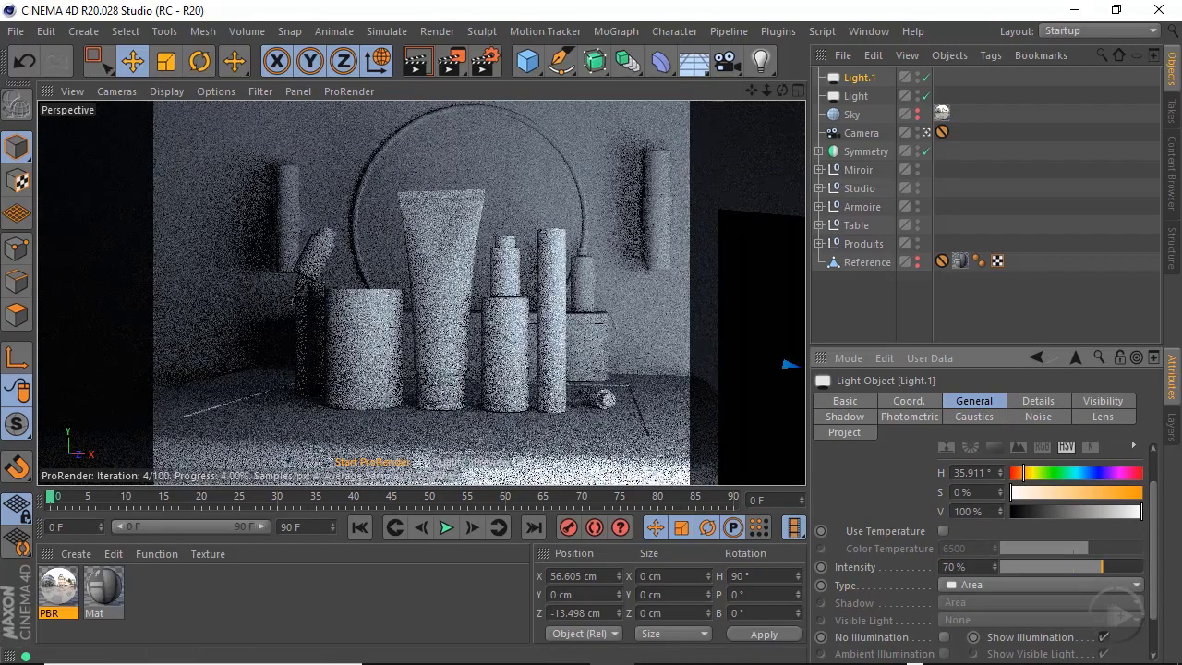
# Enable color temperature on the side light and set it to 7500
pyautogui.scroll(2, 1155, 543)
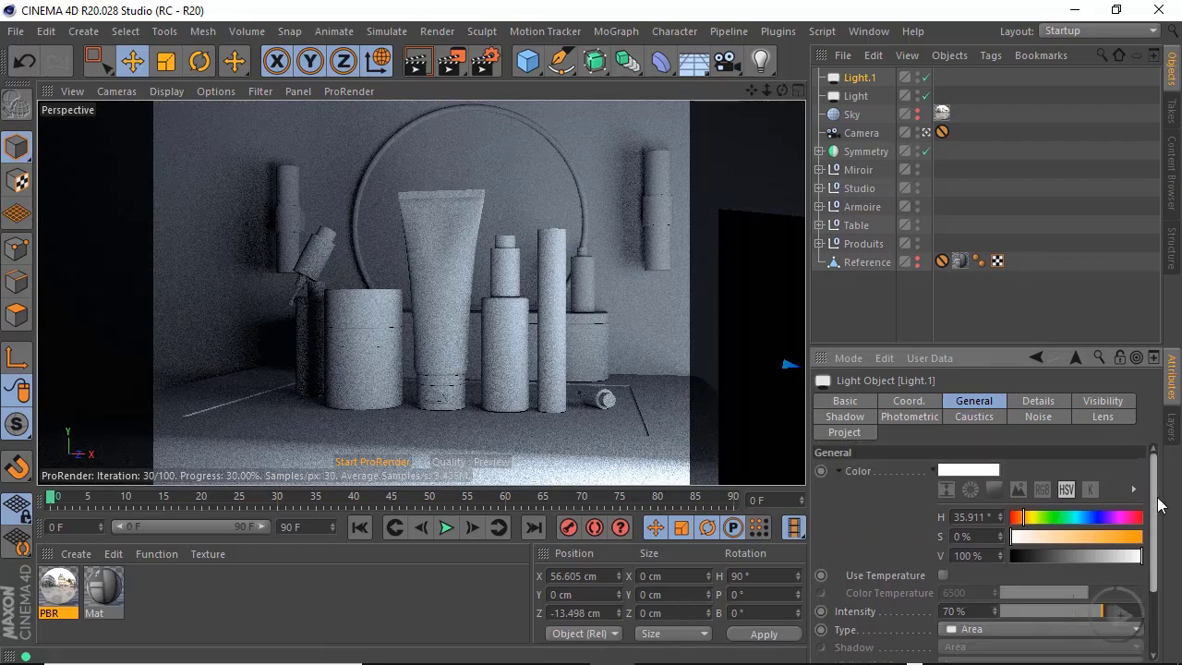
pyautogui.scroll(-2, 1155, 527)
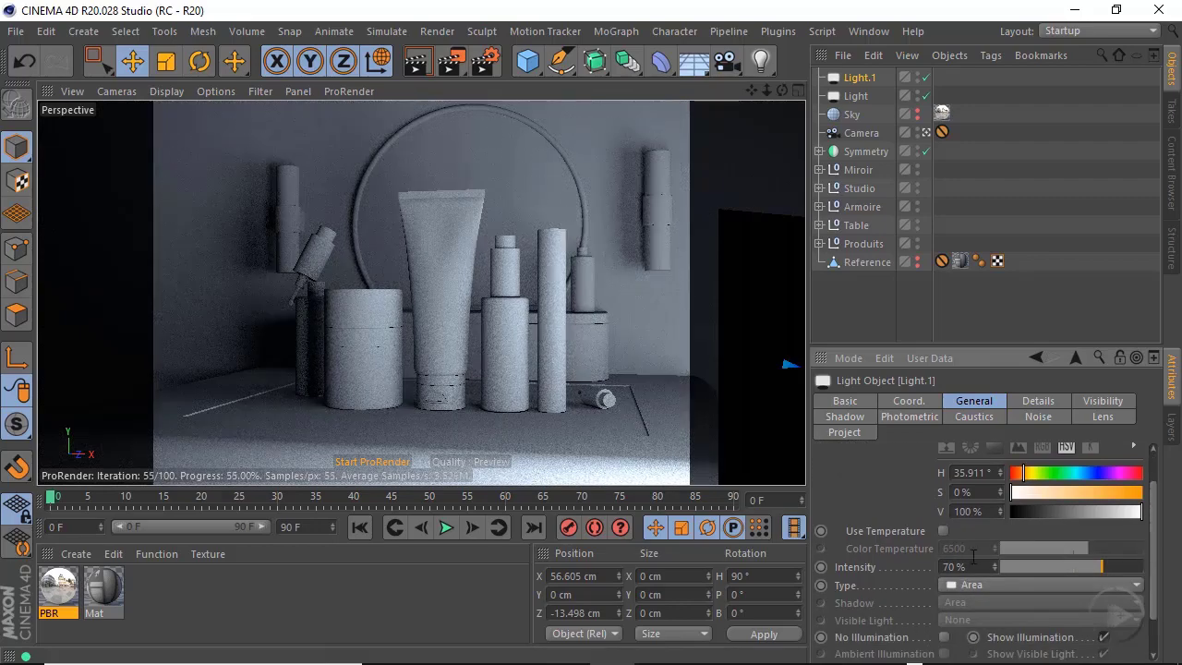
pyautogui.click(943, 532)
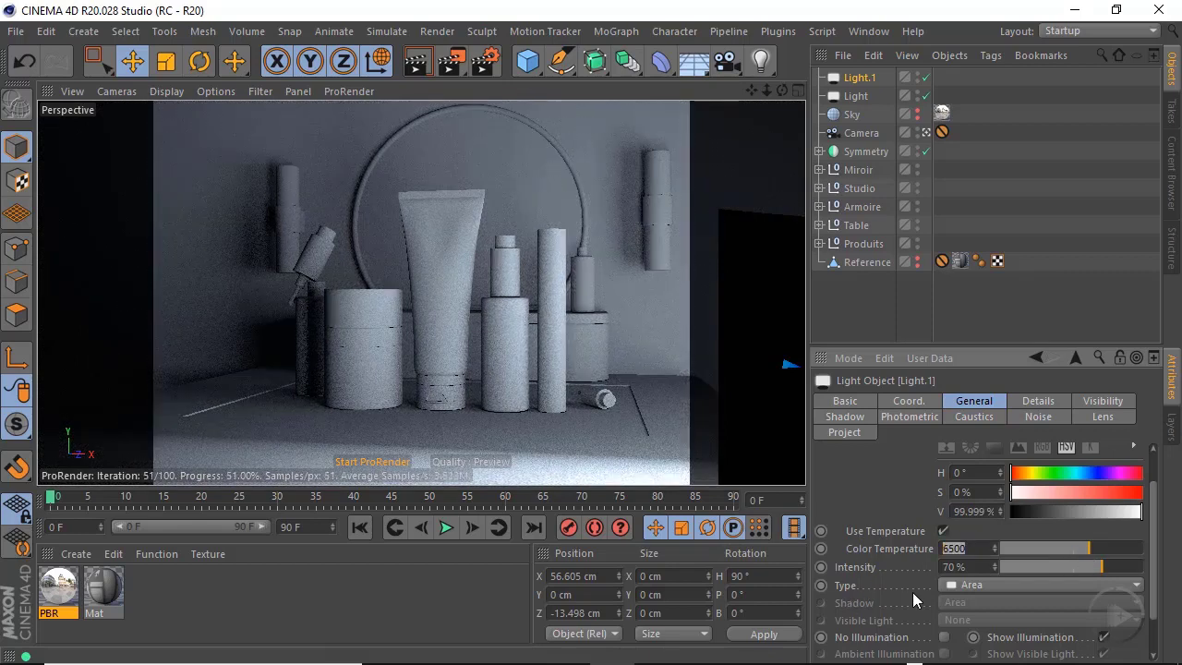
pyautogui.write('7500')
pyautogui.press('Return')
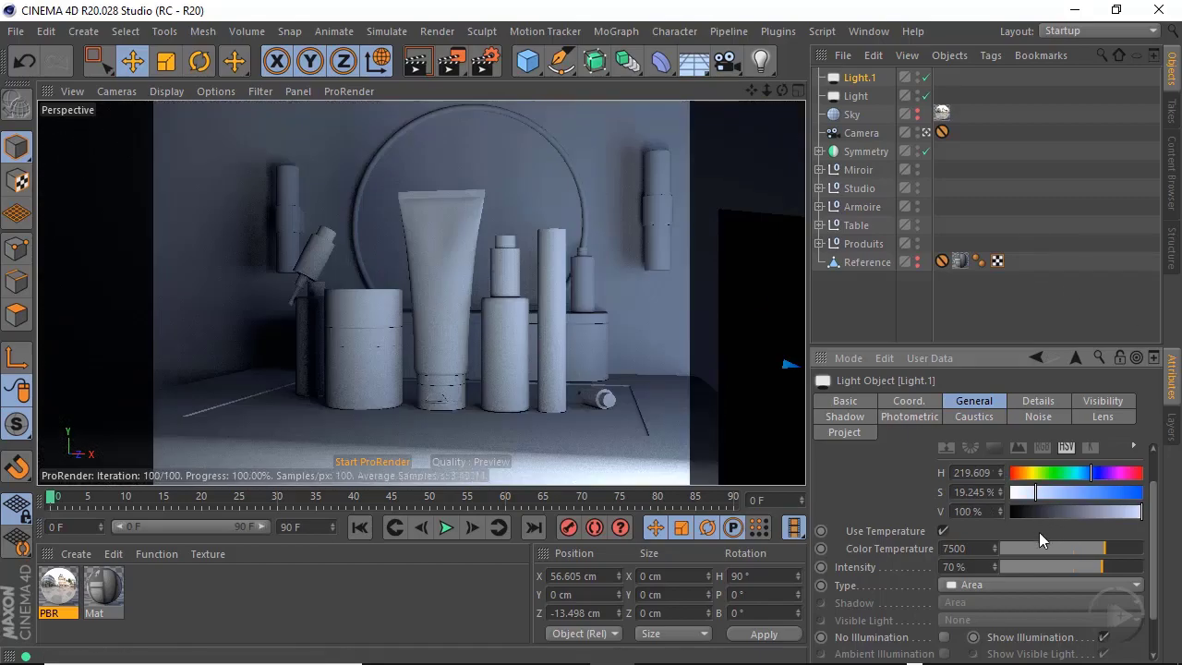
# Move the original front light farther from the products, to about X 28.6 cm, Z -49.3 cm, and preview it in the maximized Perspective view
pyautogui.middleClick(767, 268)
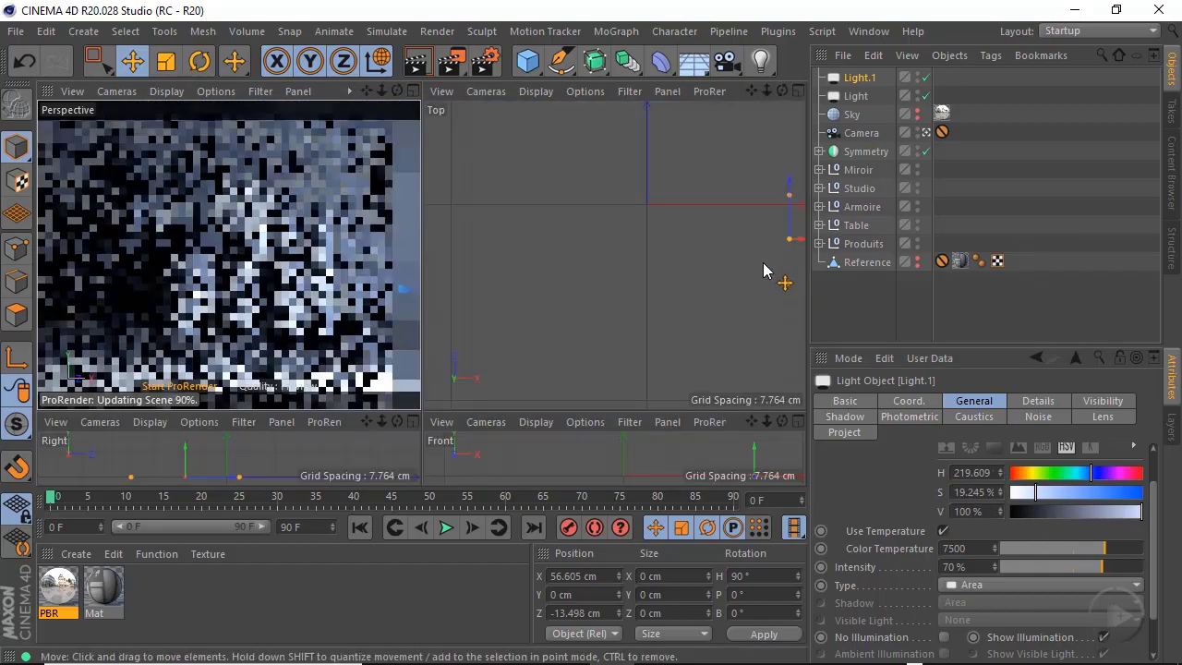
pyautogui.click(712, 297)
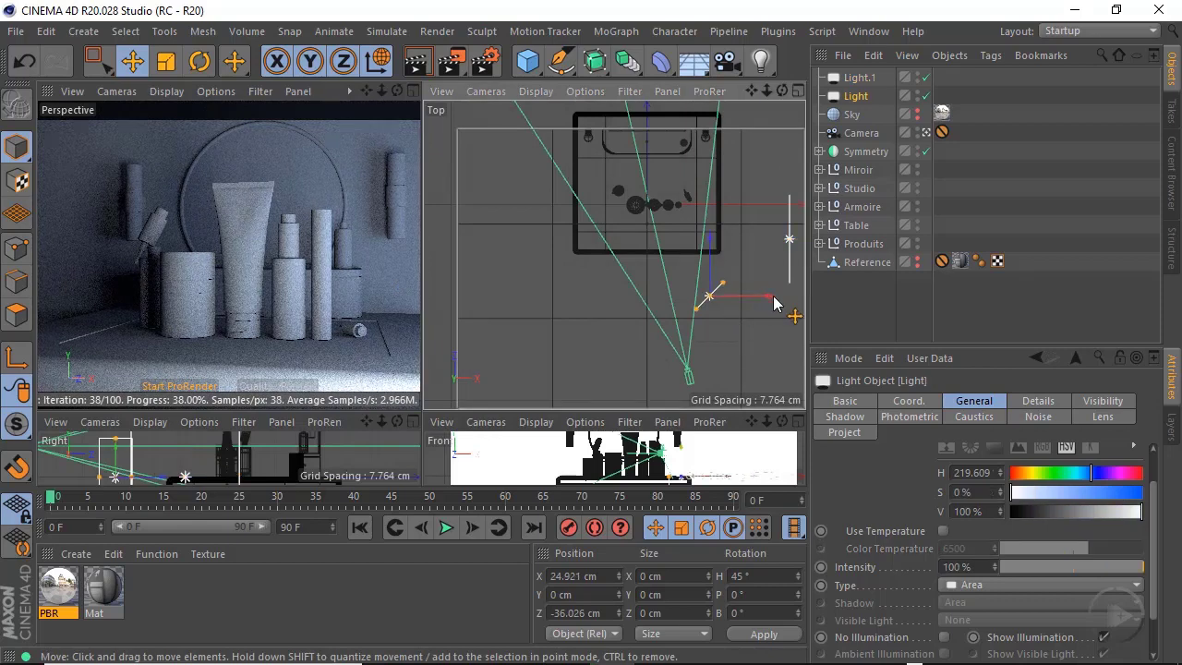
pyautogui.moveTo(723, 268)
pyautogui.mouseDown()
pyautogui.moveTo(717, 295)
pyautogui.moveTo(718, 283)
pyautogui.mouseUp()
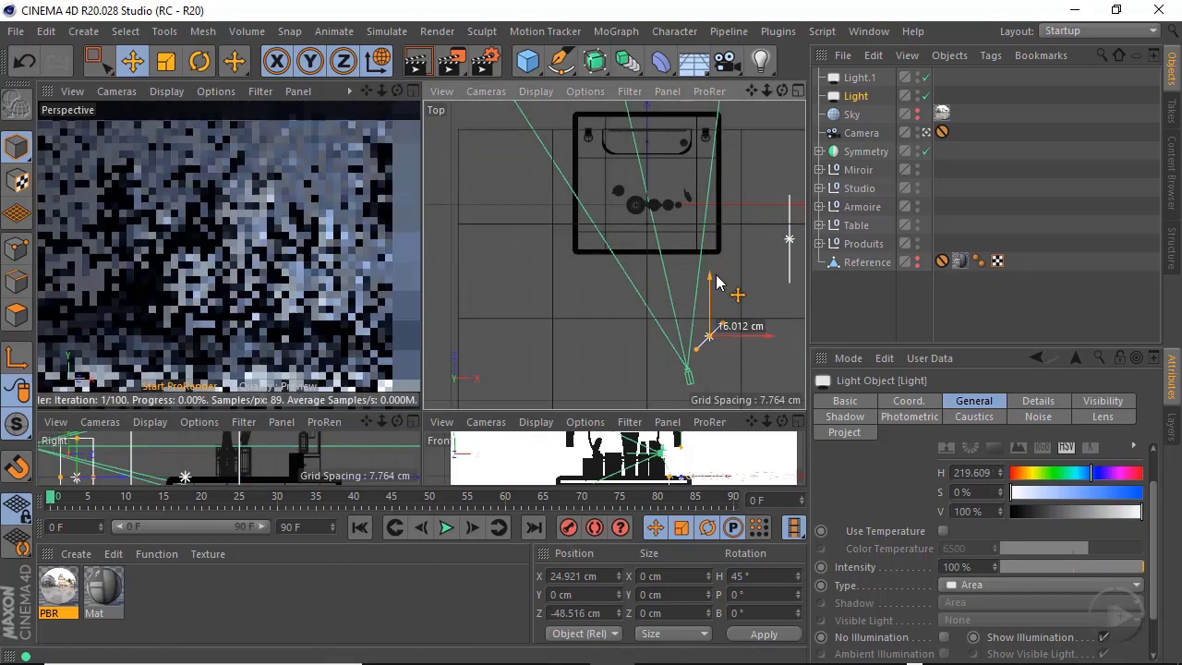
pyautogui.moveTo(767, 332); pyautogui.dragTo(710, 338)
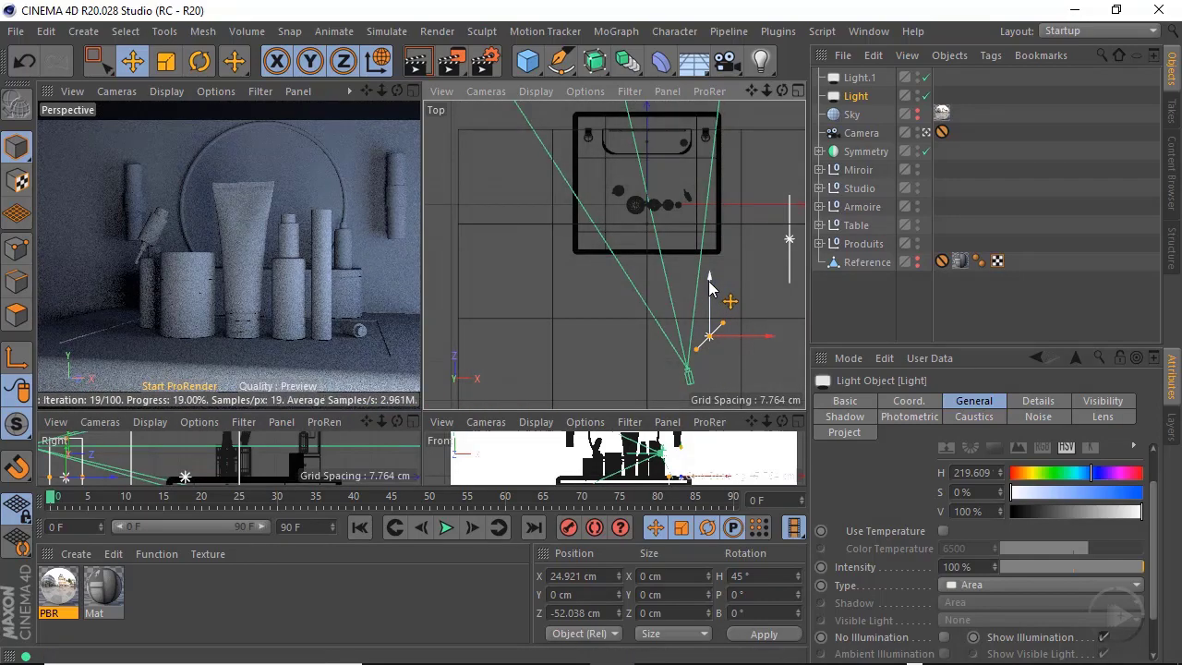
pyautogui.moveTo(713, 284); pyautogui.dragTo(782, 334)
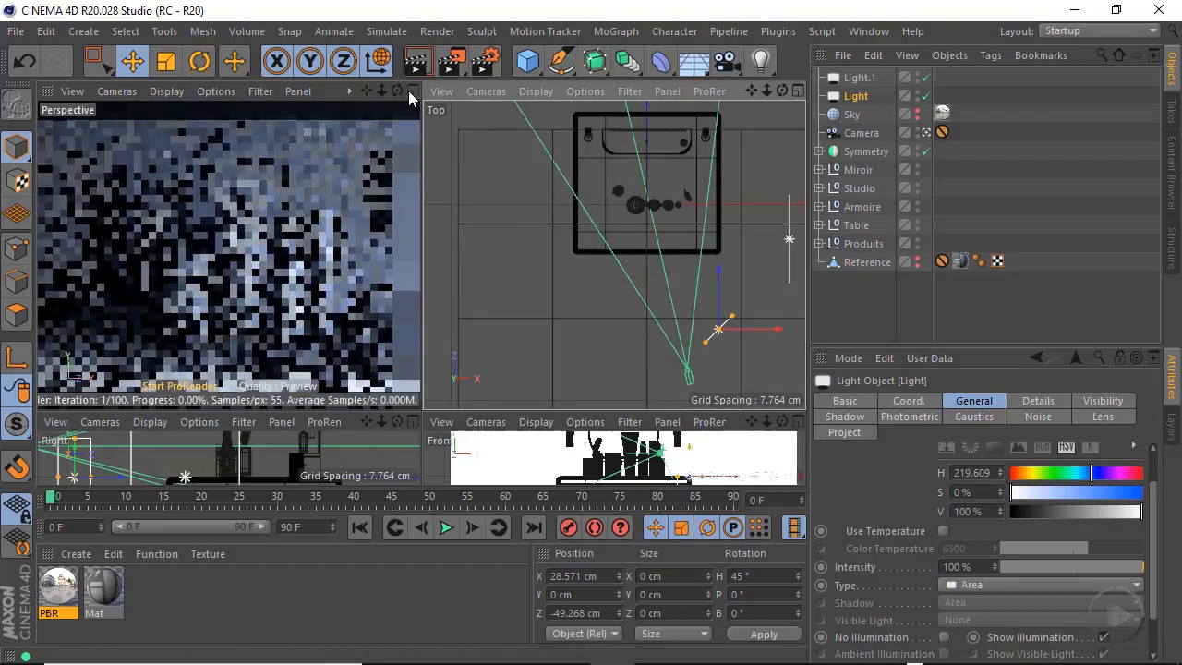
pyautogui.click(411, 90)
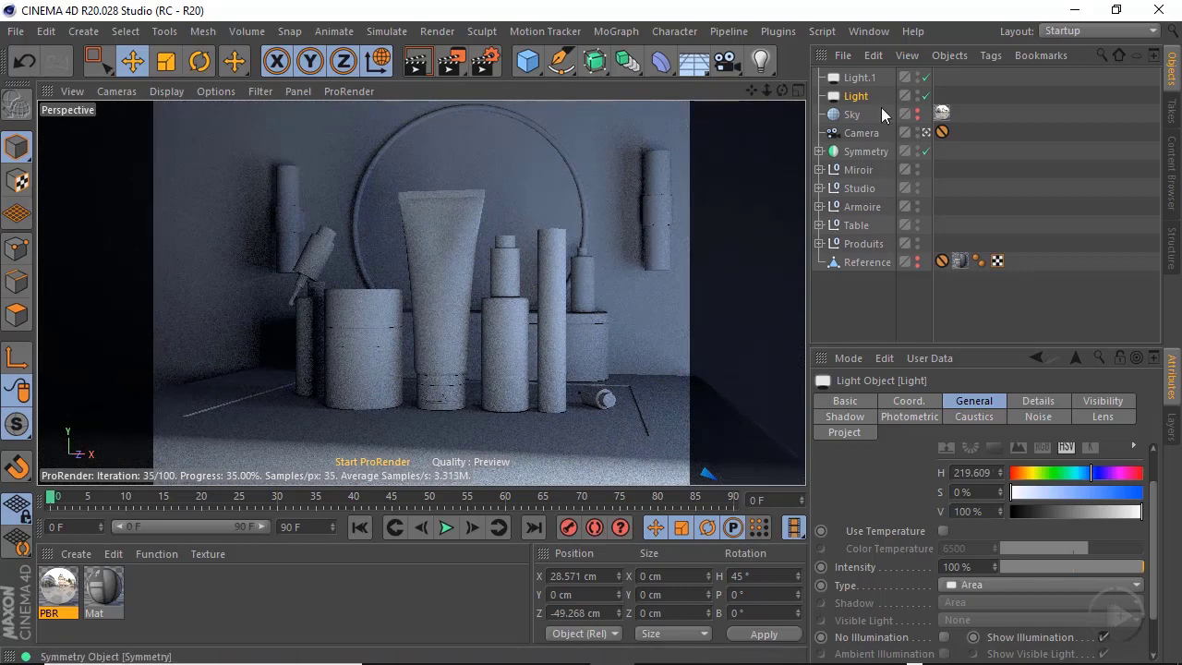
# Duplicate Light.1 and mirror the copy to the opposite side of the cabinet at X -56.605 cm with a heading of -90°
pyautogui.click(855, 79)
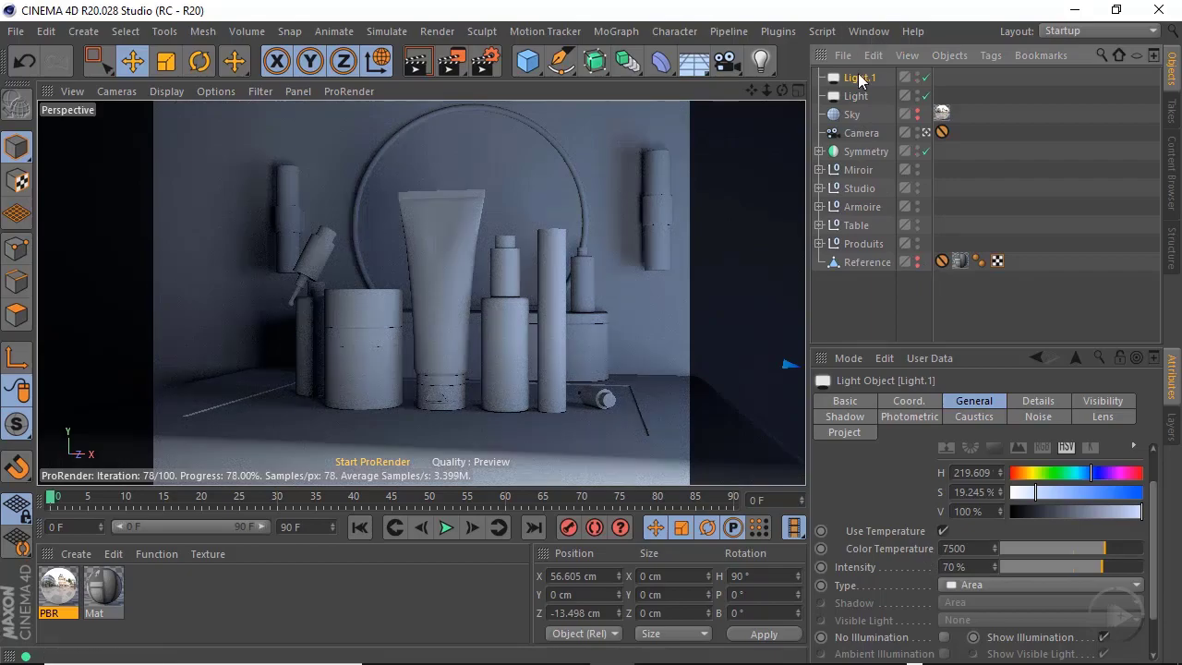
pyautogui.keyDown('ctrl'); pyautogui.moveTo(875, 76); pyautogui.dragTo(873, 74); pyautogui.keyUp('ctrl')
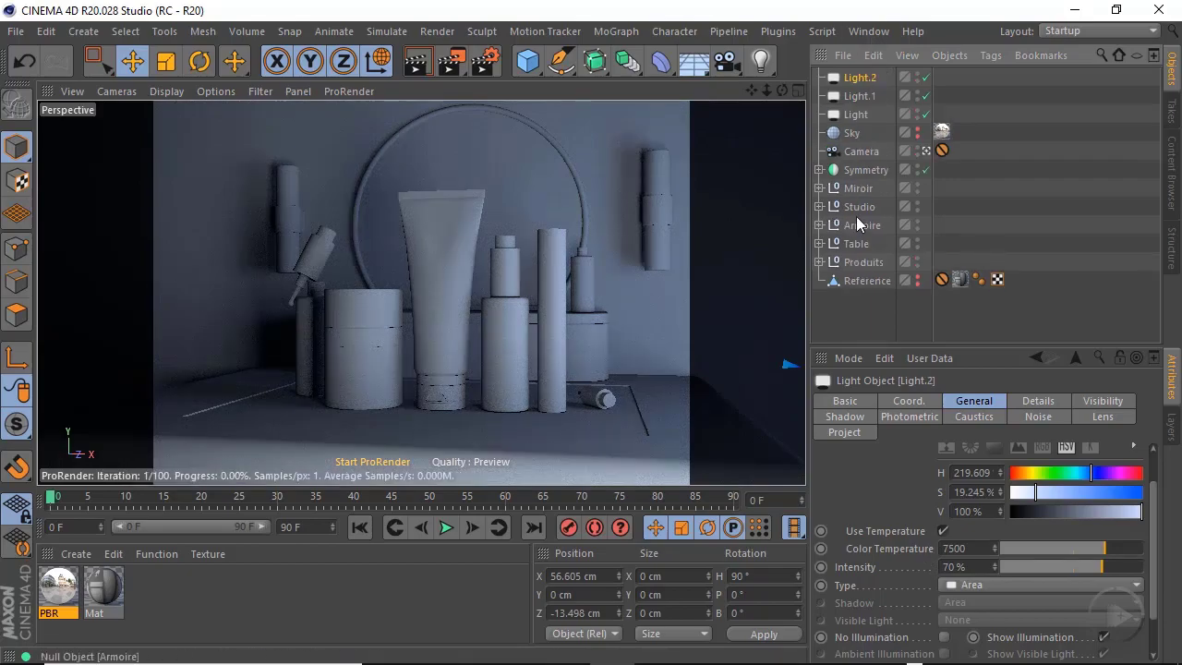
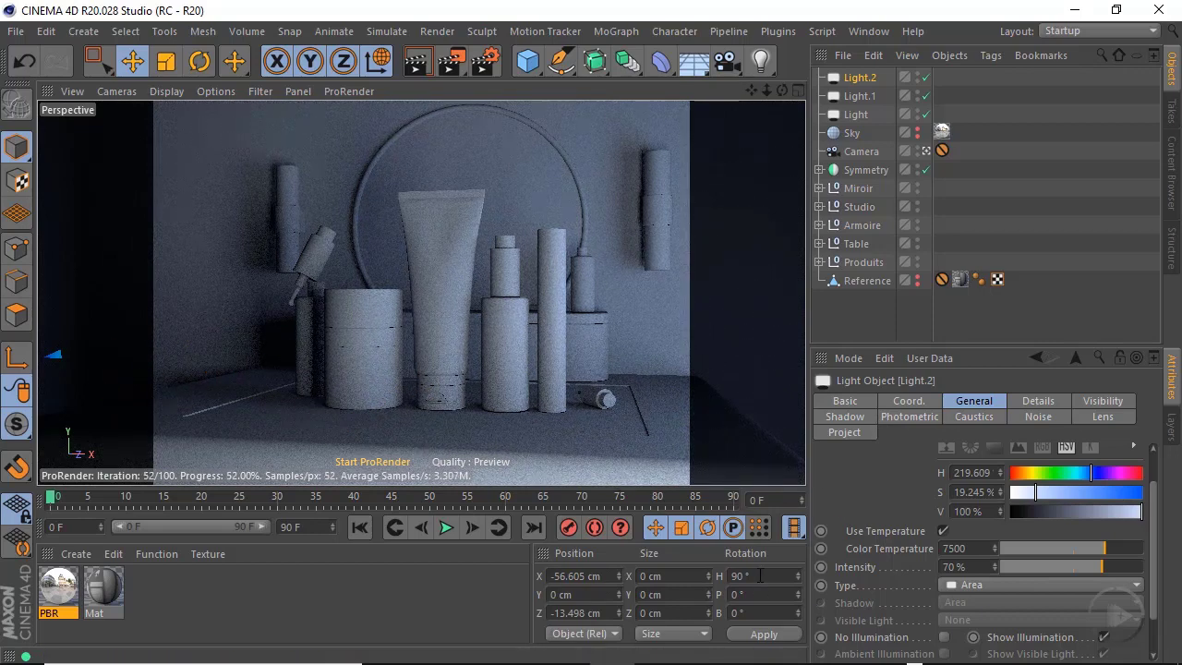
pyautogui.write('-')
pyautogui.press('Return')
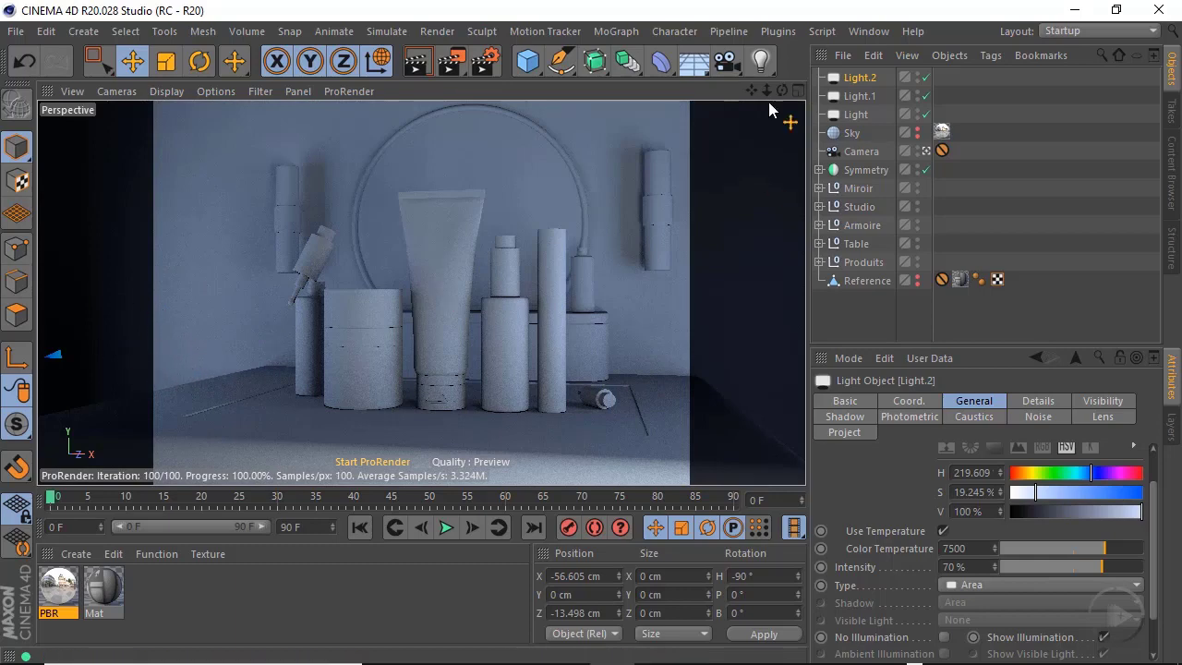
# Set the intensity of the mirrored light, Light.2, to 50%
pyautogui.click(970, 567)
pyautogui.write('50')
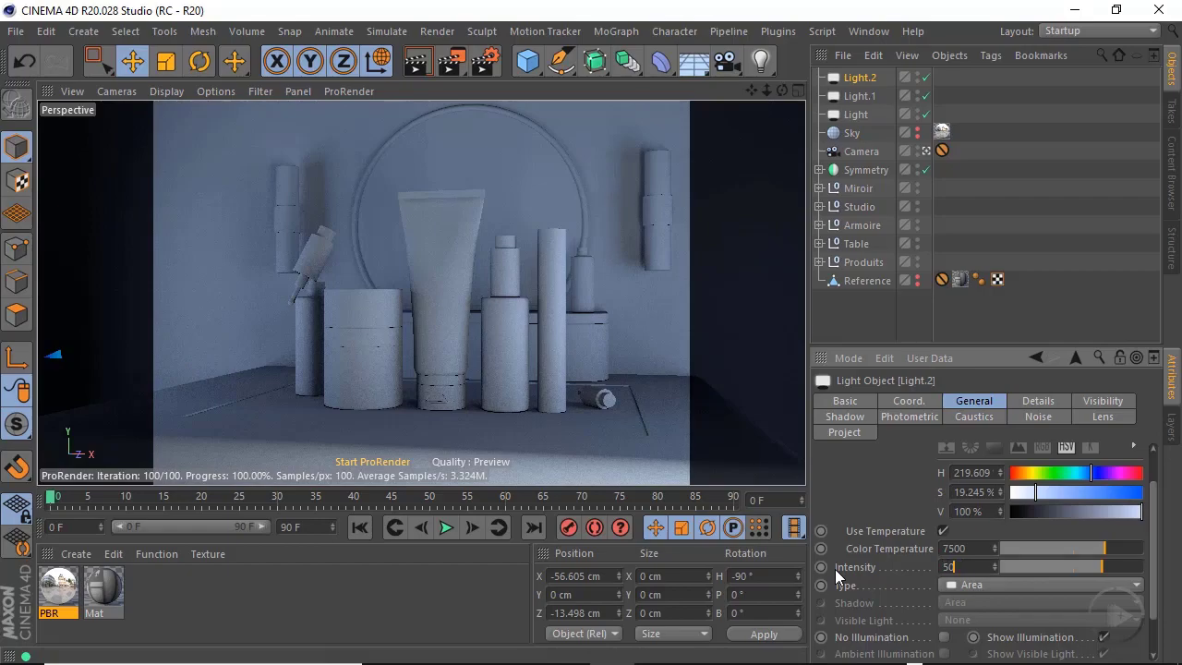
pyautogui.press('Return')
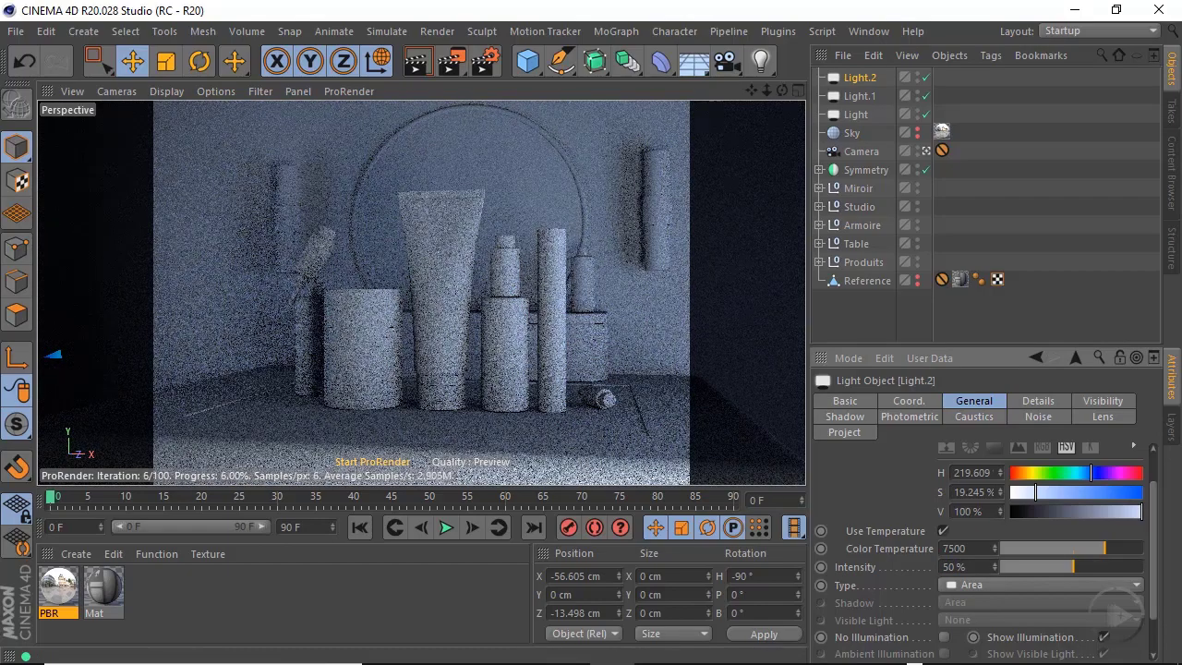
# Set the intensity of the side light Light.1 to 80%
pyautogui.click(859, 98)
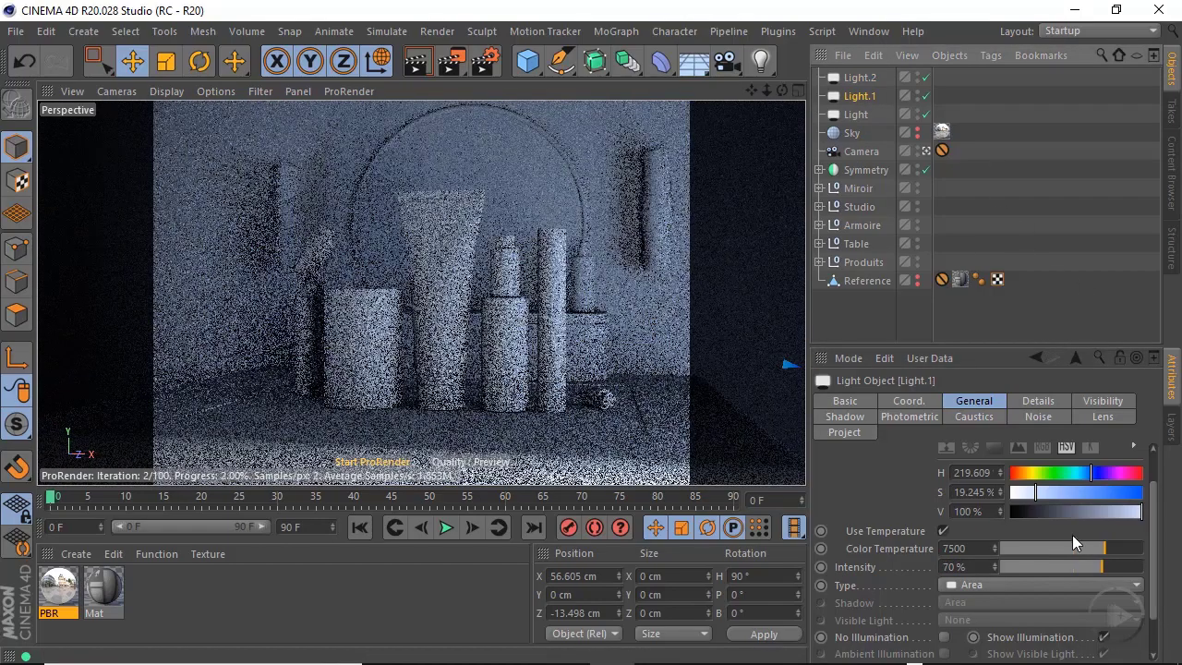
pyautogui.click(883, 569)
pyautogui.write('80')
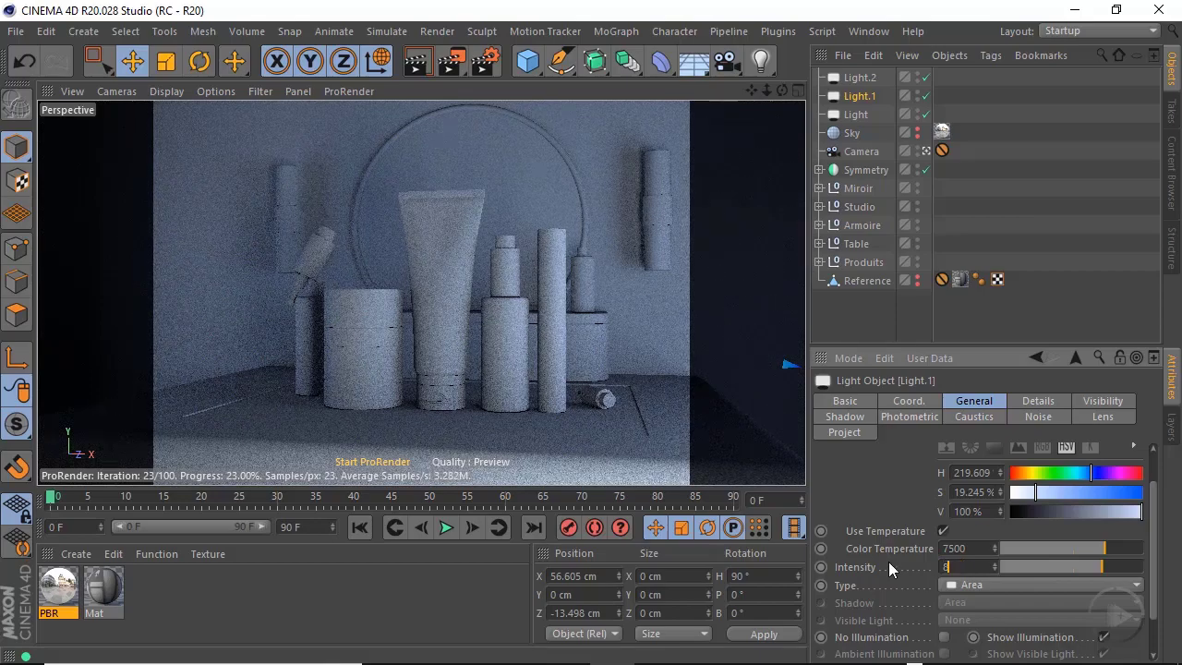
pyautogui.press('Return')
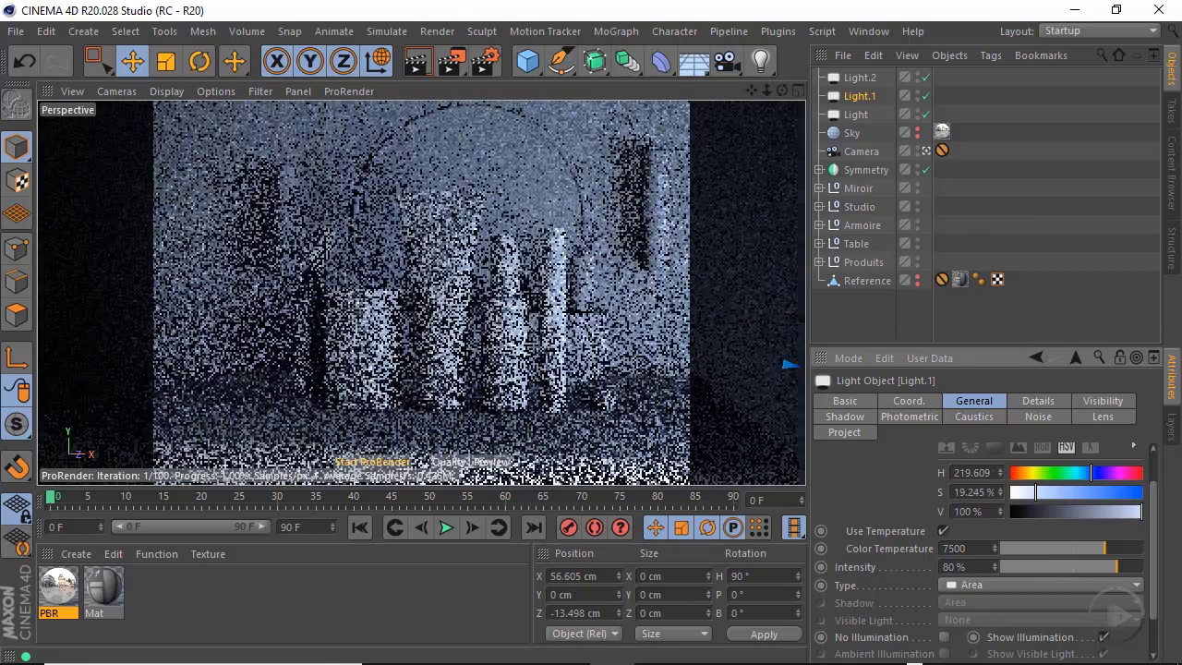
# Set the color temperature of the opposite side light, Light.2, to 5500
pyautogui.click(865, 80)
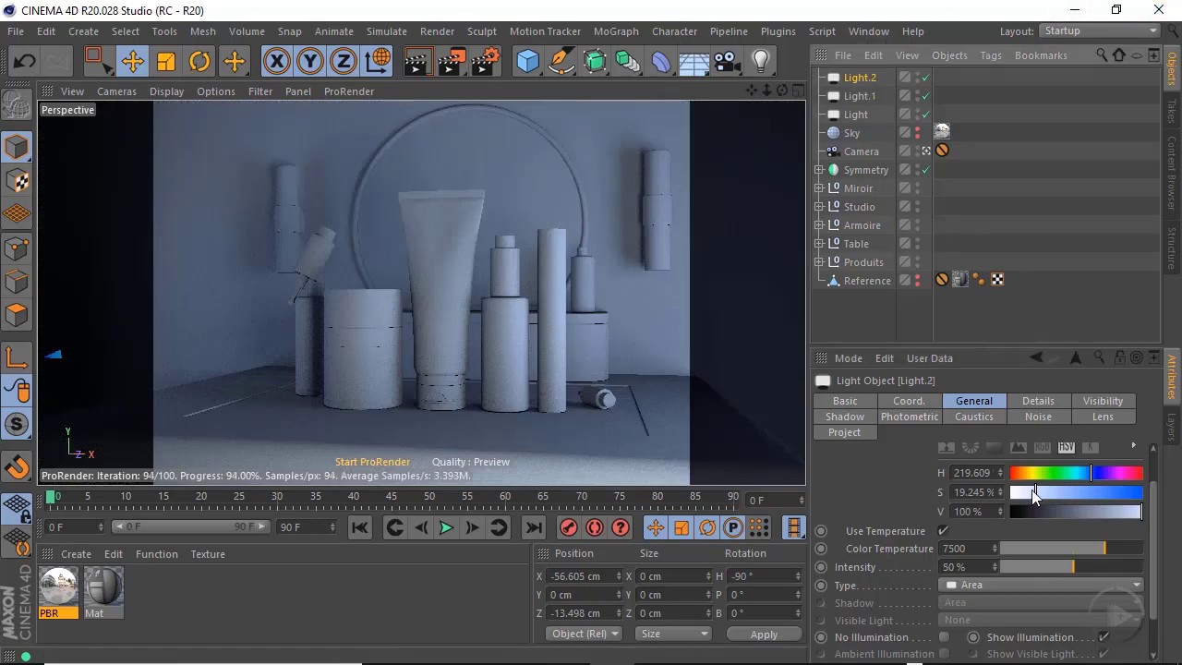
pyautogui.click(965, 548)
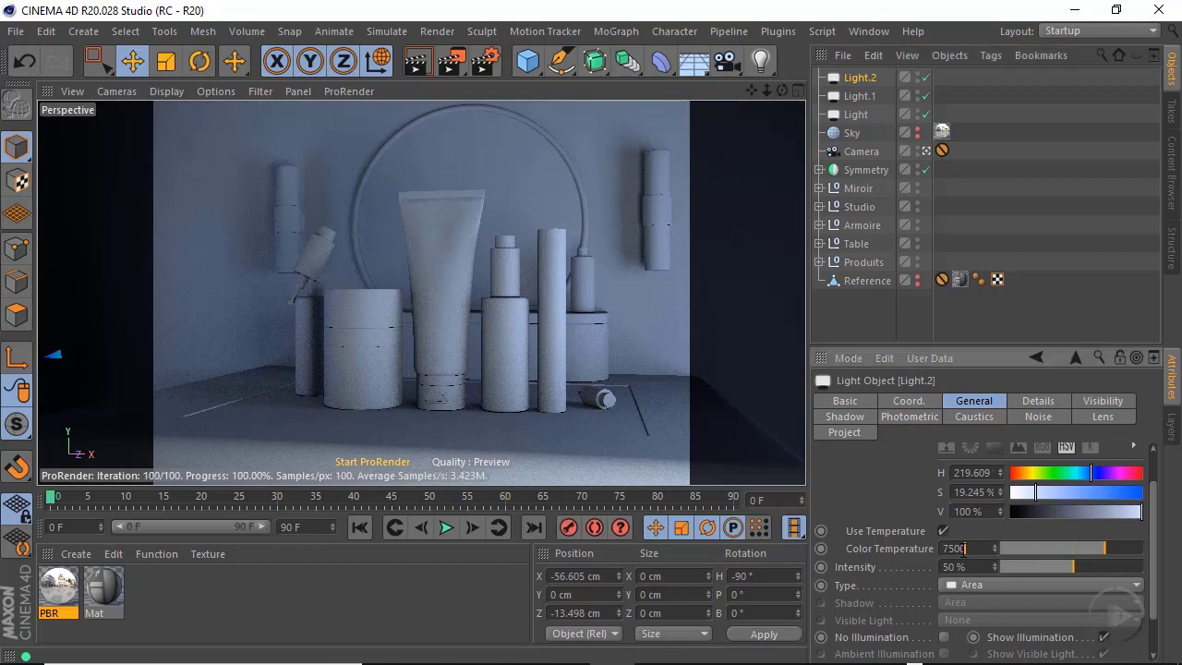
pyautogui.write('55')
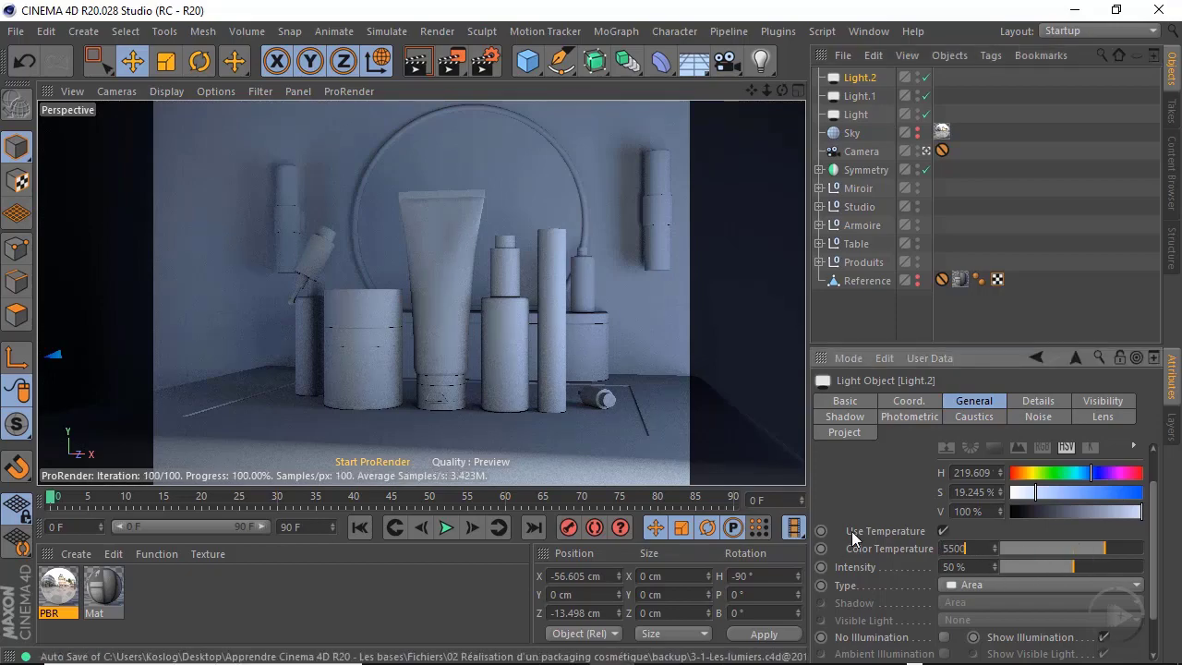
pyautogui.press('Return')
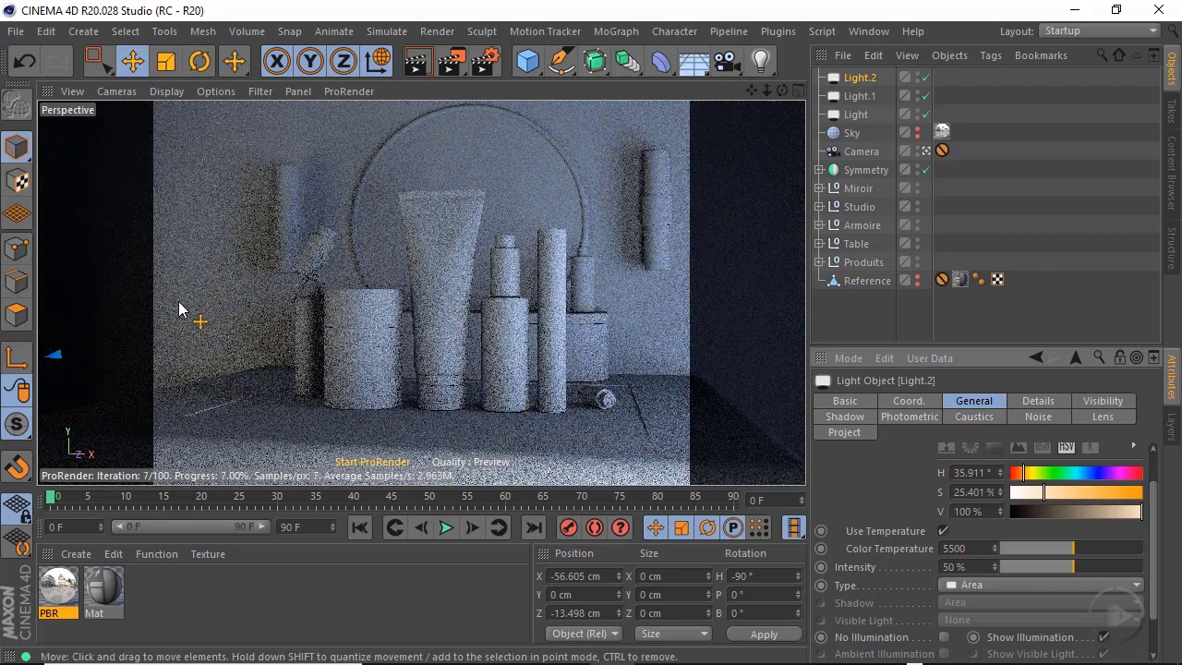
pyautogui.moveTo(225, 353); pyautogui.dragTo(227, 384)
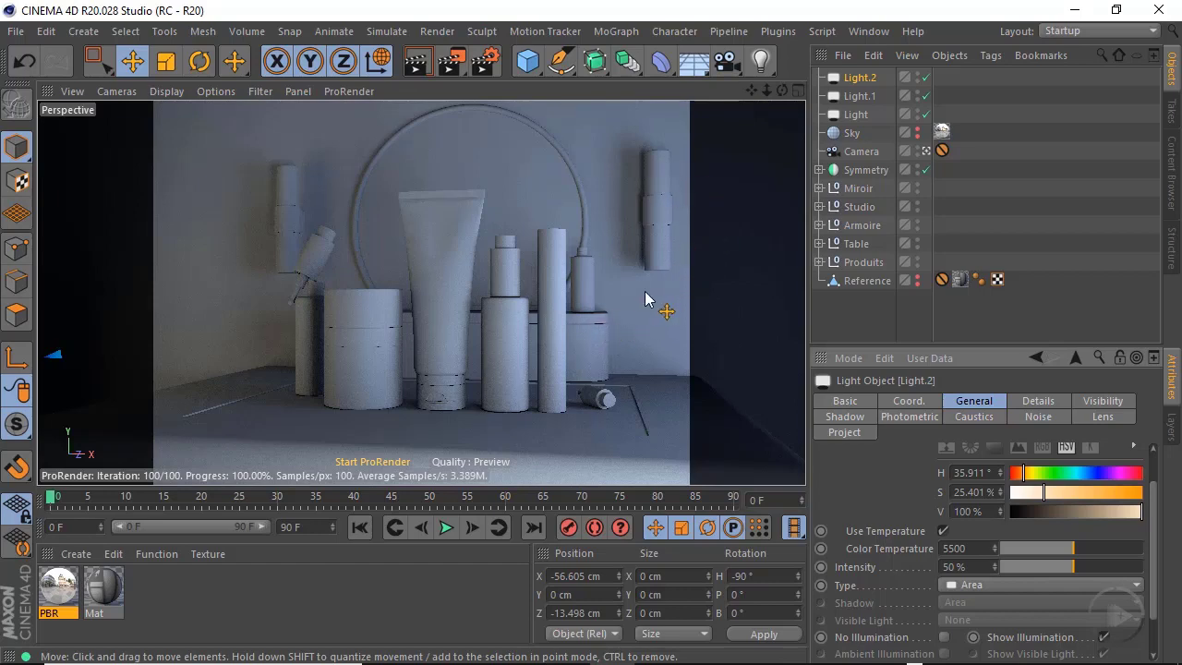
# Create a new PBR material, name it Light, and assign it to the tubes of the wall lamps
pyautogui.click(82, 551)
pyautogui.click(148, 309)
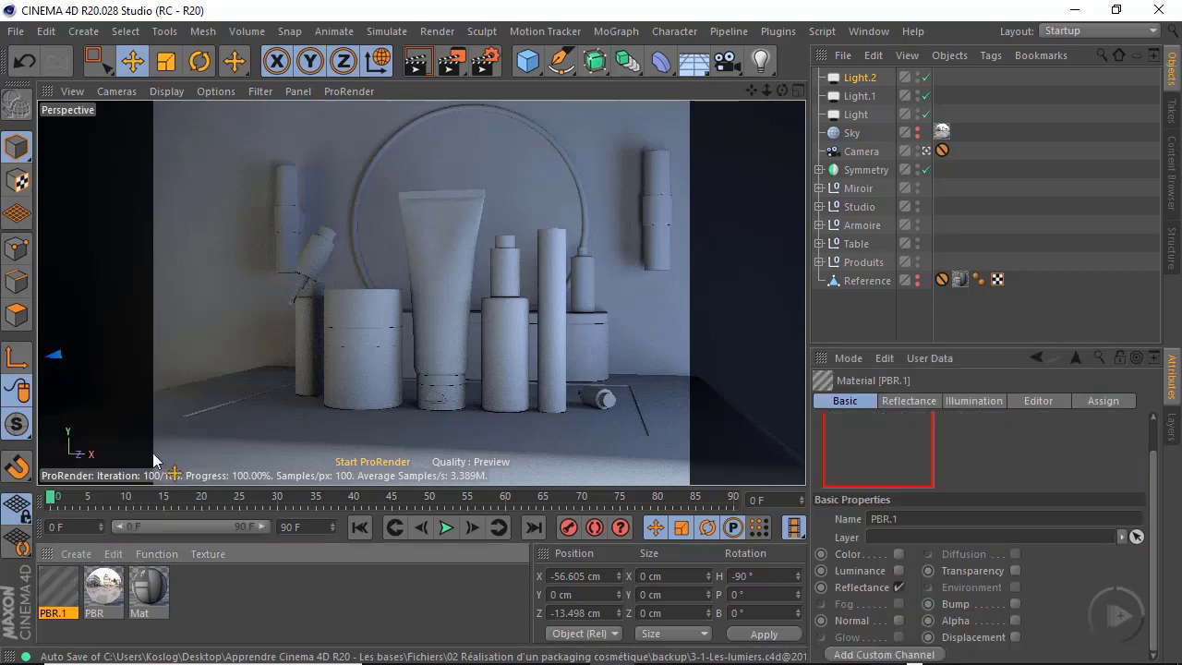
pyautogui.doubleClick(59, 612)
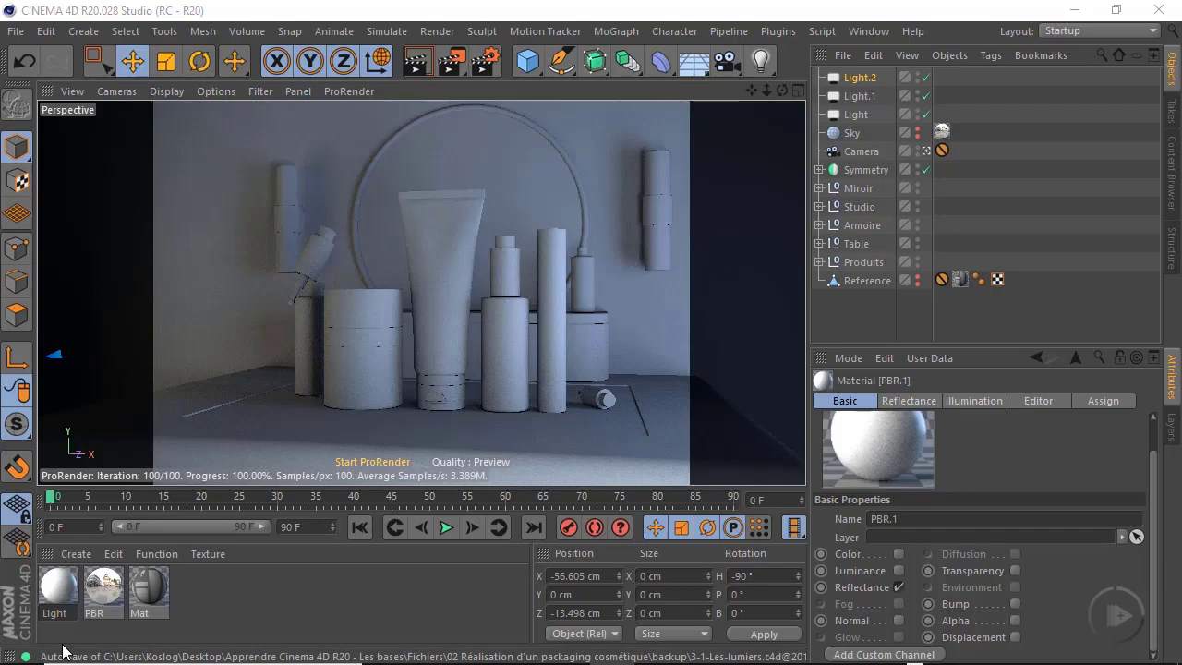
pyautogui.press('Return')
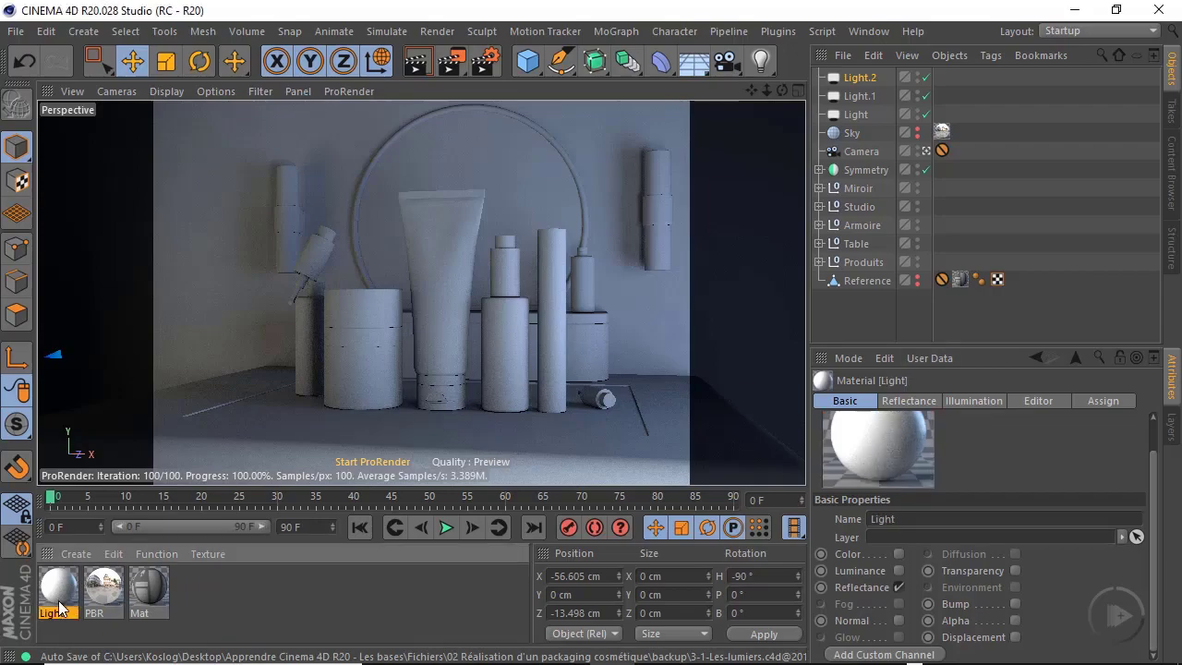
pyautogui.moveTo(661, 174); pyautogui.dragTo(661, 176)
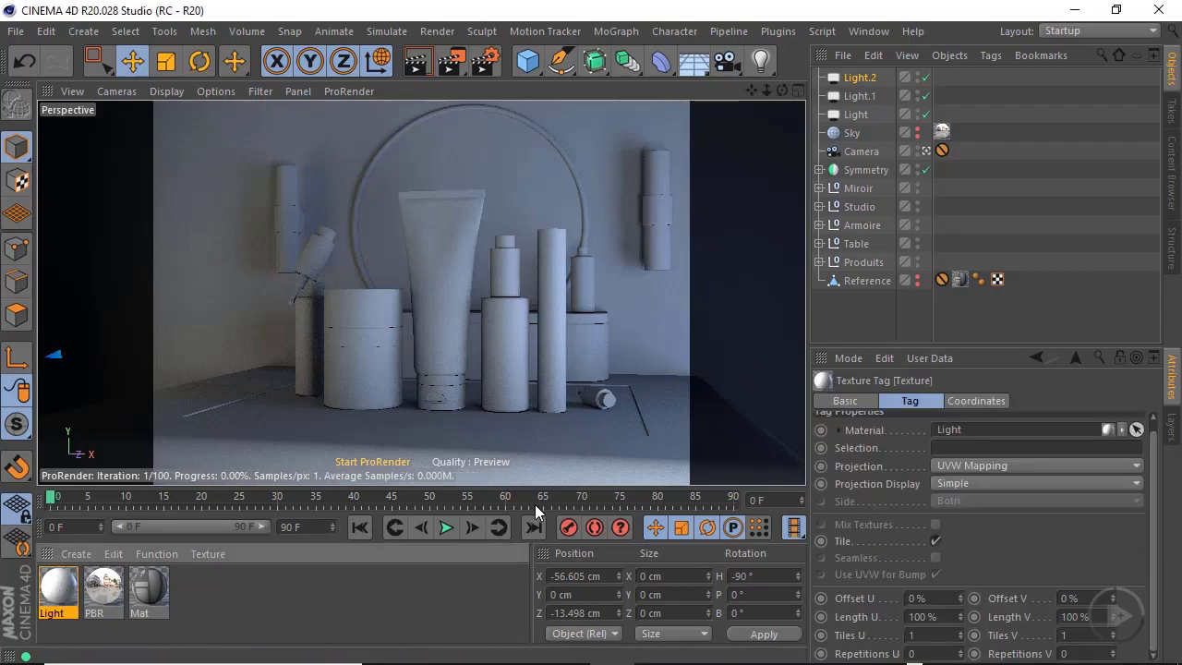
# Edit the Light material to disable its Reflectance channel and enable Luminance
pyautogui.doubleClick(58, 589)
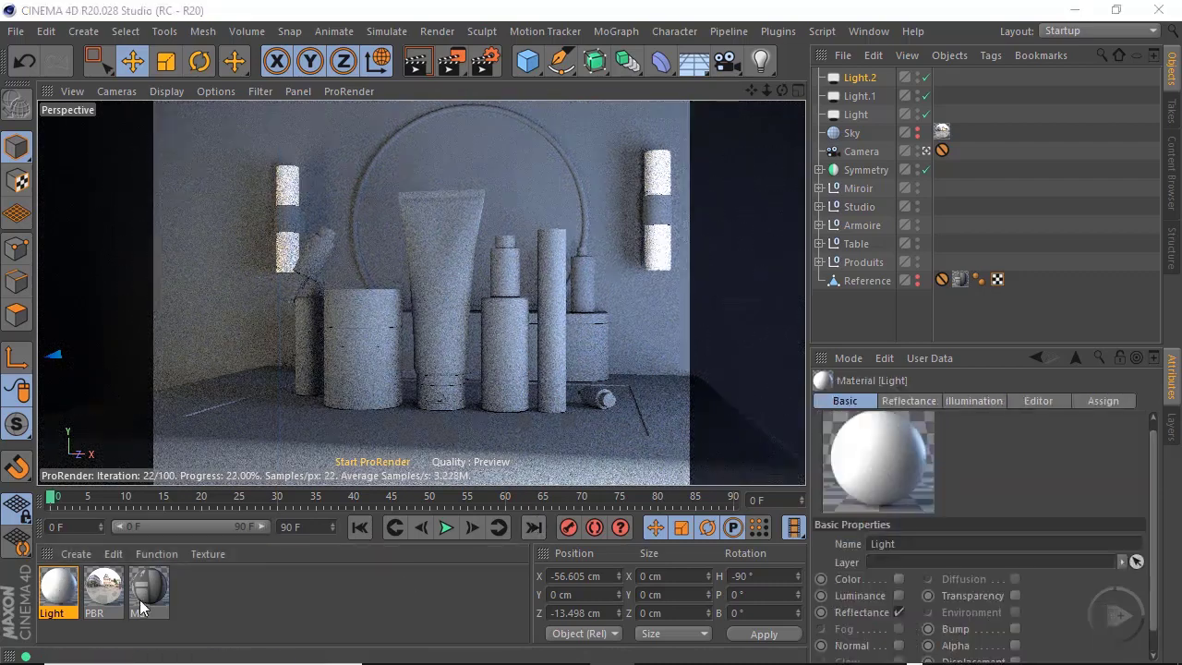
pyautogui.moveTo(591, 67); pyautogui.dragTo(955, 67)
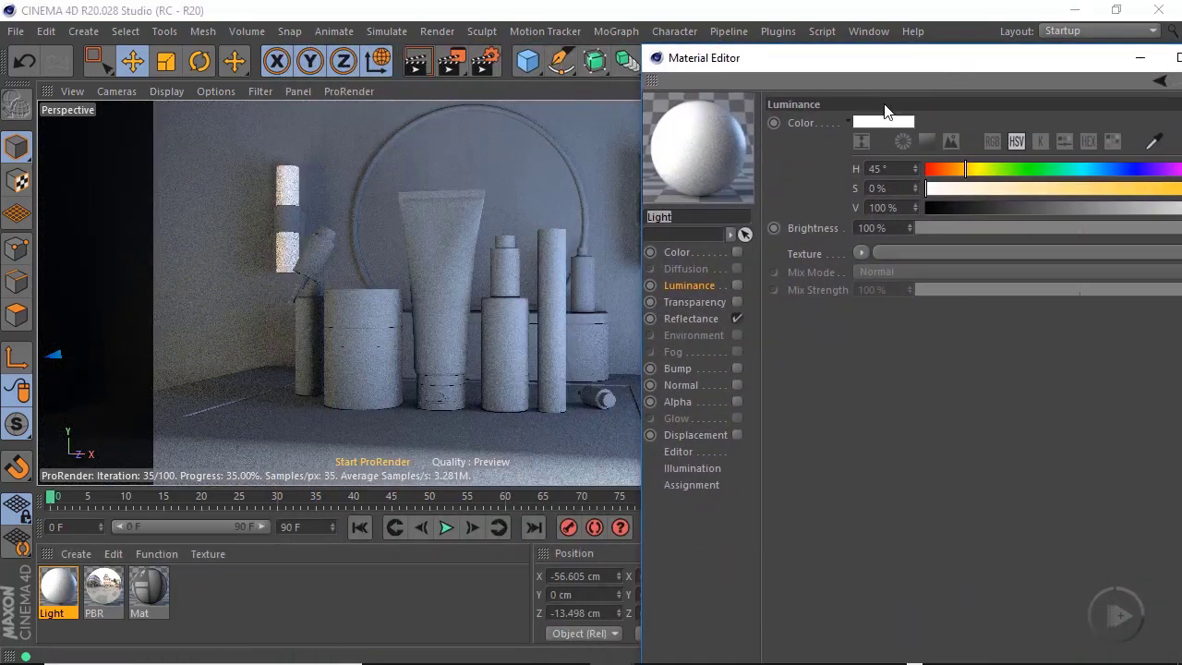
pyautogui.click(735, 318)
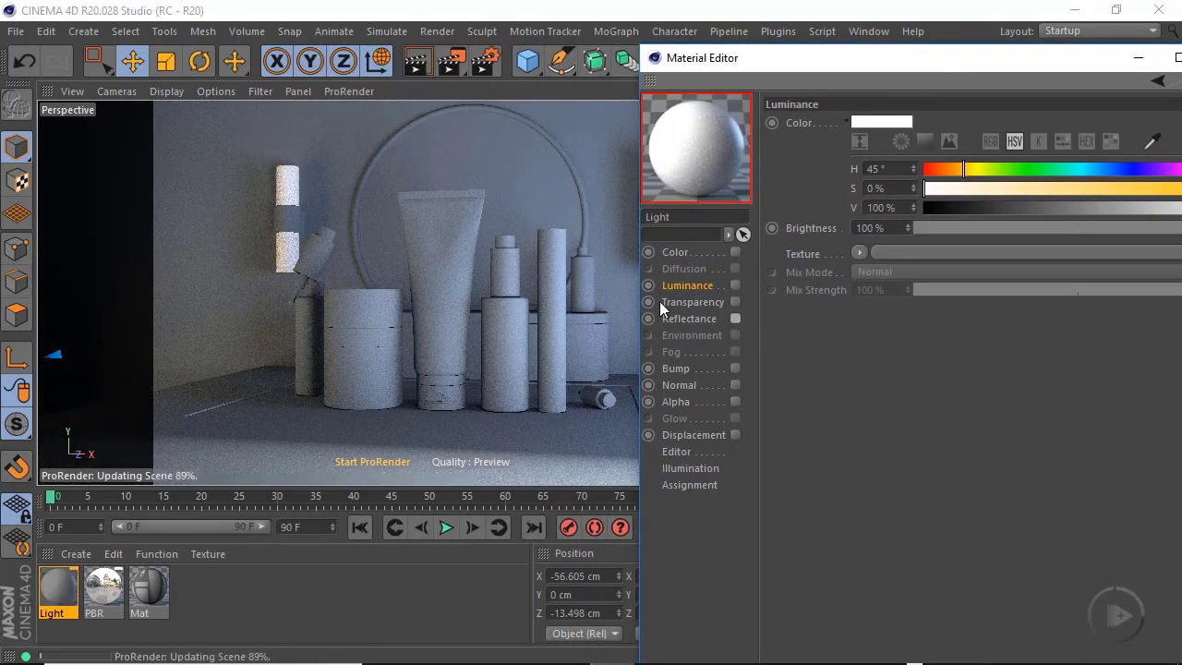
pyautogui.click(736, 285)
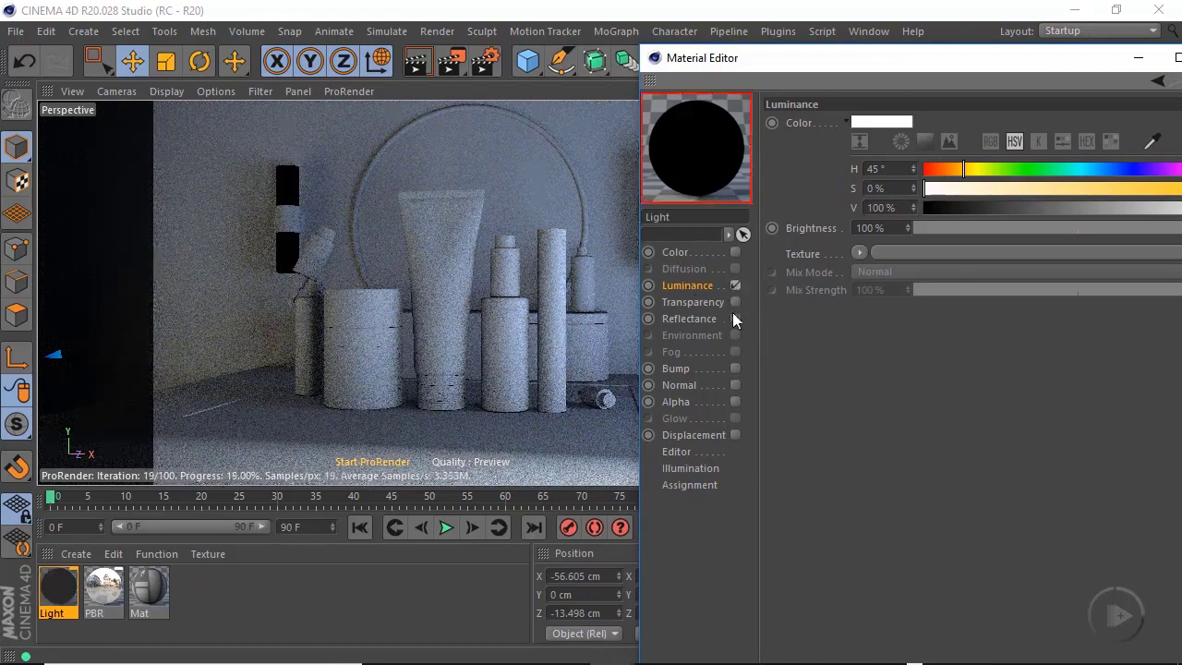
# Try a luminance brightness of 200% on the Light material and raise it to 250%
pyautogui.moveTo(823, 58); pyautogui.dragTo(960, 151)
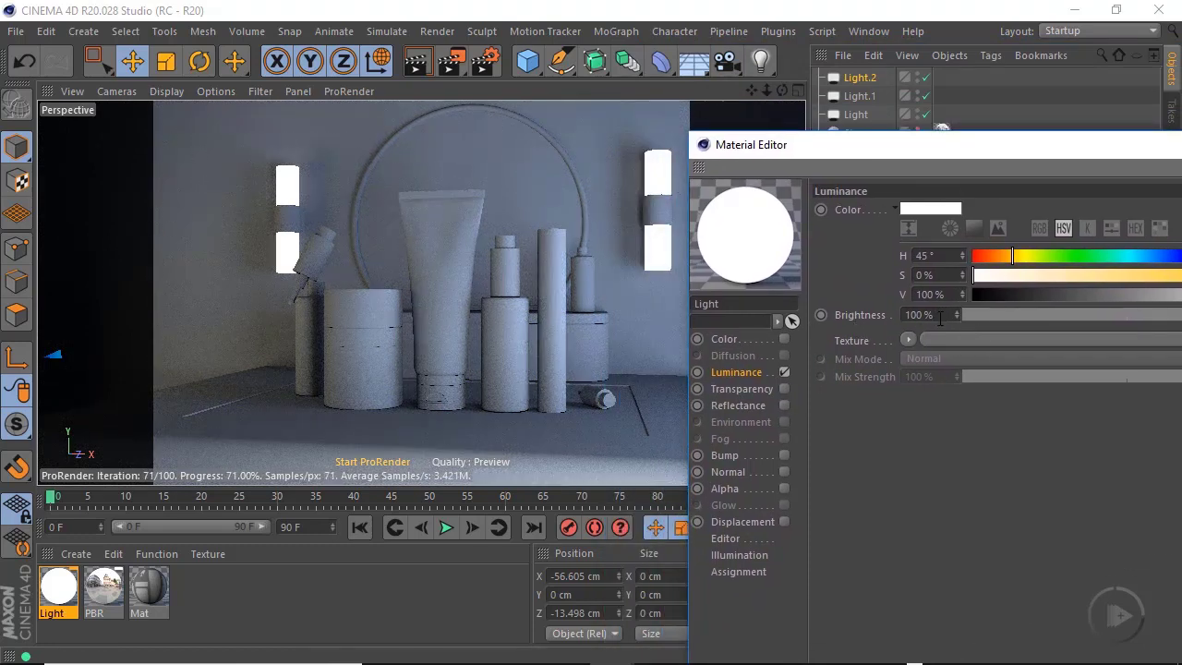
pyautogui.write('200')
pyautogui.press('Return')
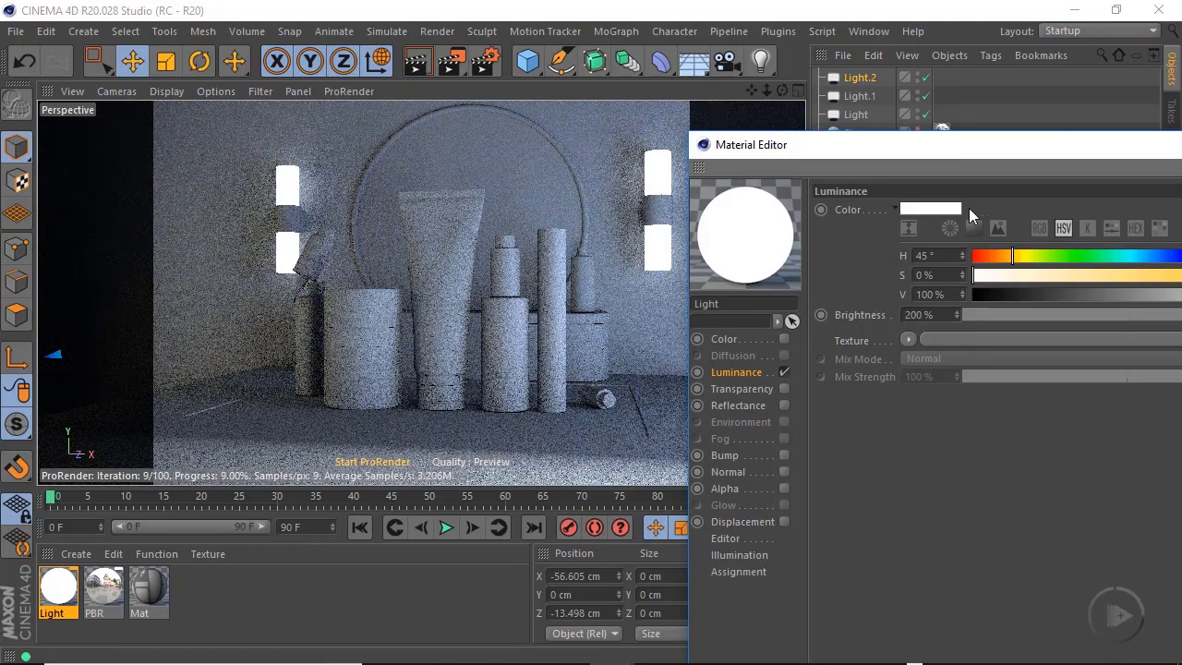
pyautogui.moveTo(890, 151); pyautogui.dragTo(925, 150)
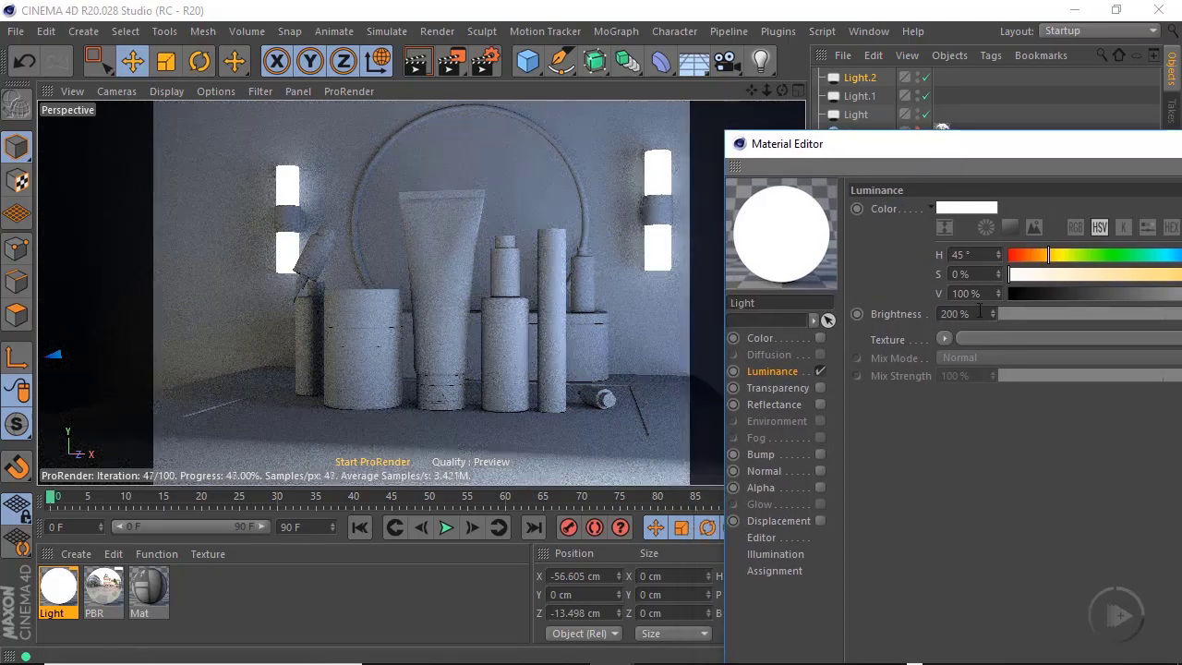
pyautogui.write('250')
pyautogui.press('Return')
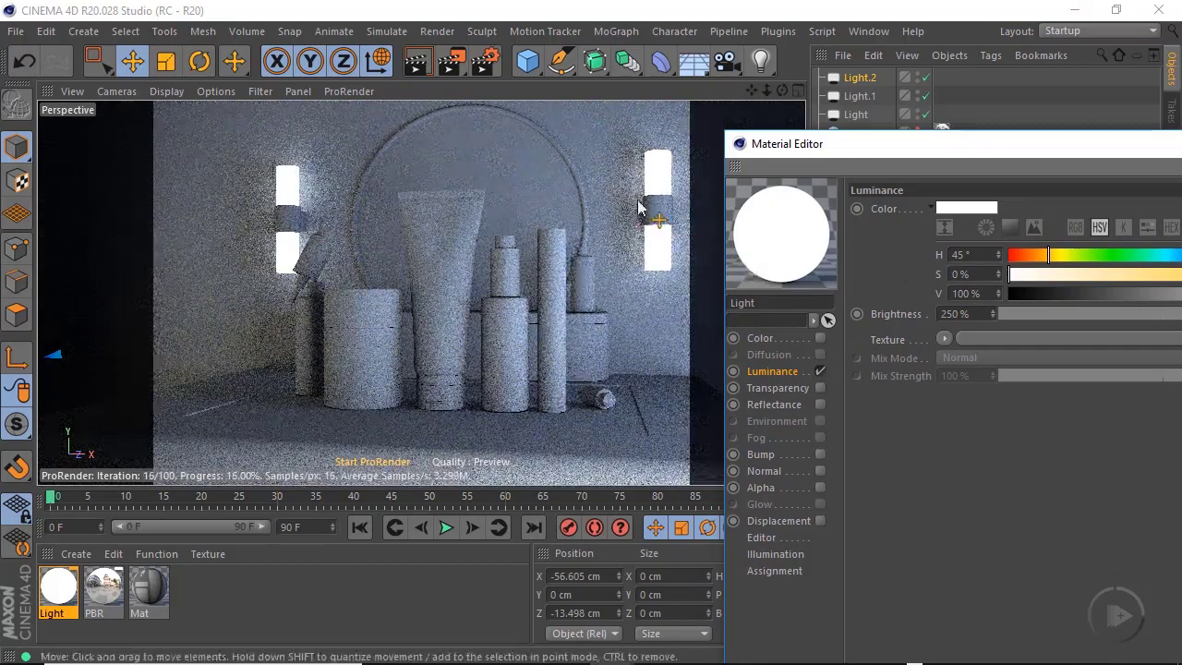
# Tint the Light material's luminance color warm yellow with 35% saturation at hue 45°, and close the material editor
pyautogui.moveTo(1023, 153); pyautogui.dragTo(969, 148)
pyautogui.click(979, 270)
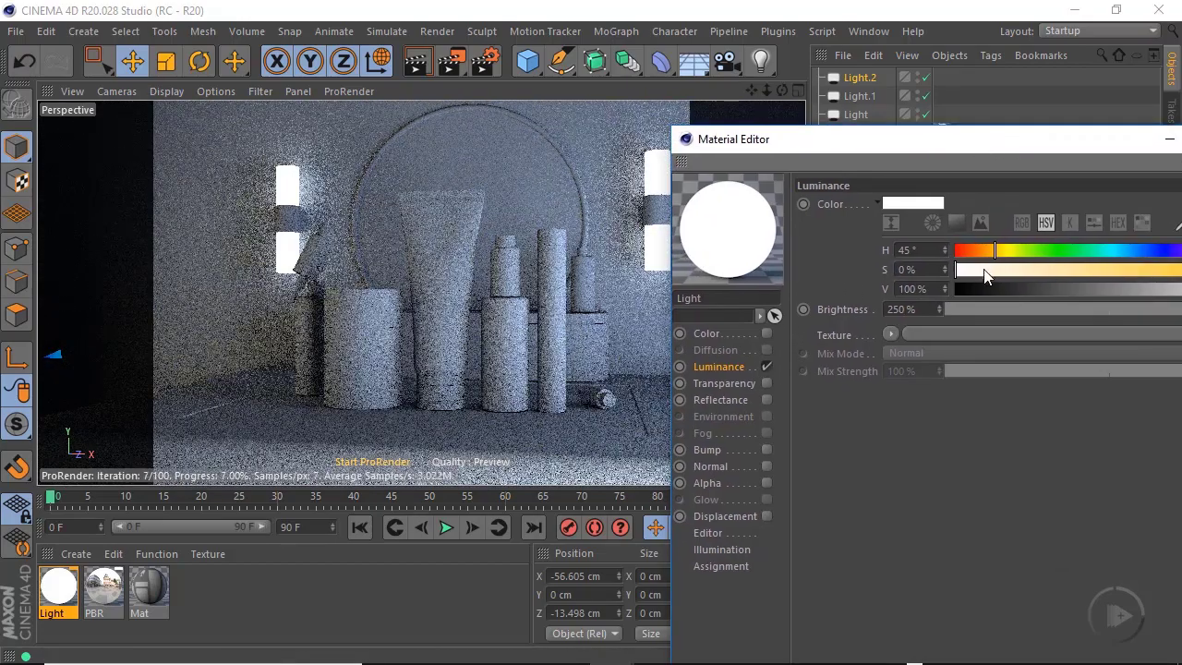
pyautogui.moveTo(984, 277); pyautogui.dragTo(1065, 276)
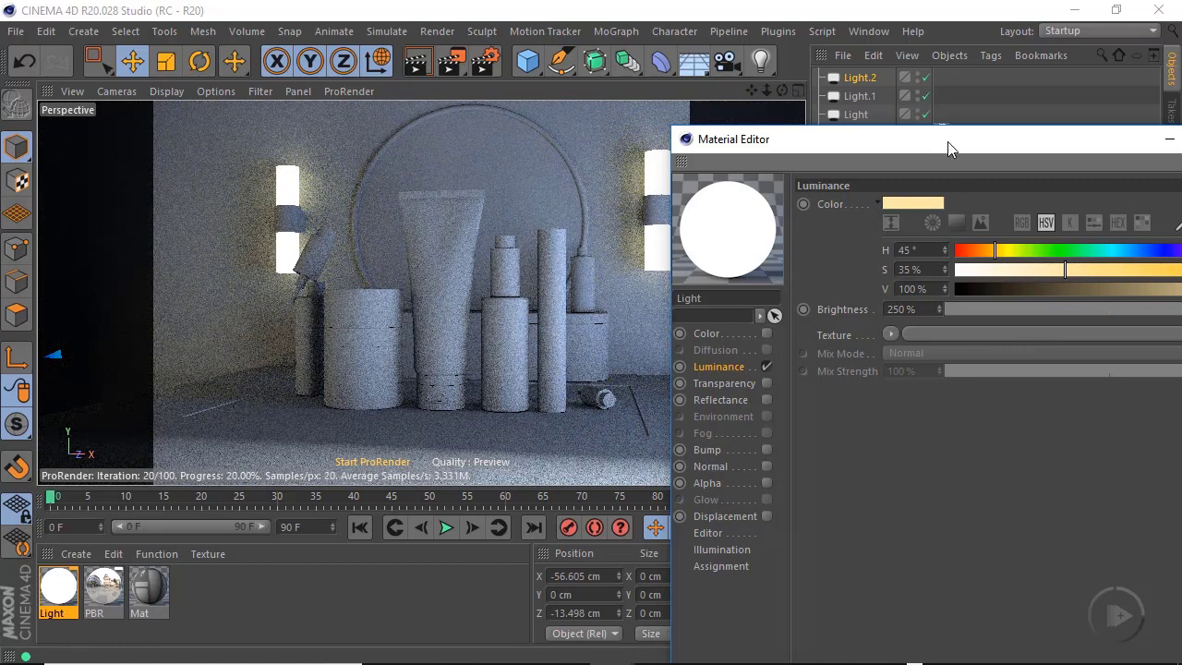
pyautogui.moveTo(948, 142); pyautogui.dragTo(1036, 144)
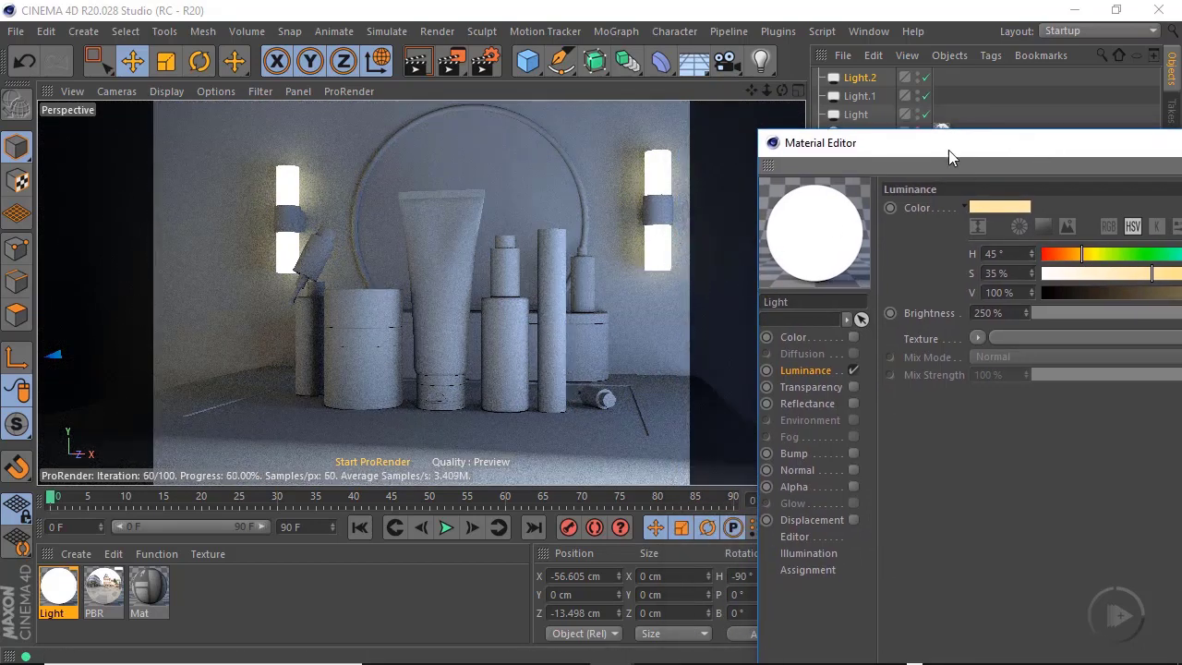
pyautogui.moveTo(952, 151); pyautogui.dragTo(949, 152)
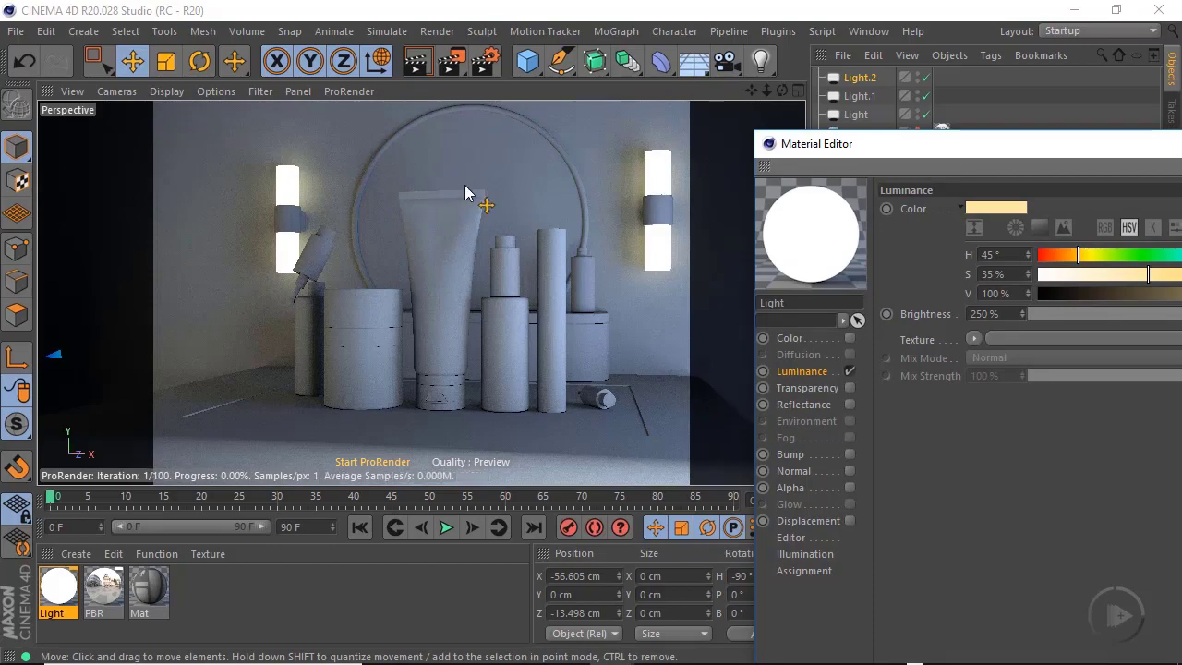
pyautogui.moveTo(880, 146); pyautogui.dragTo(502, 213)
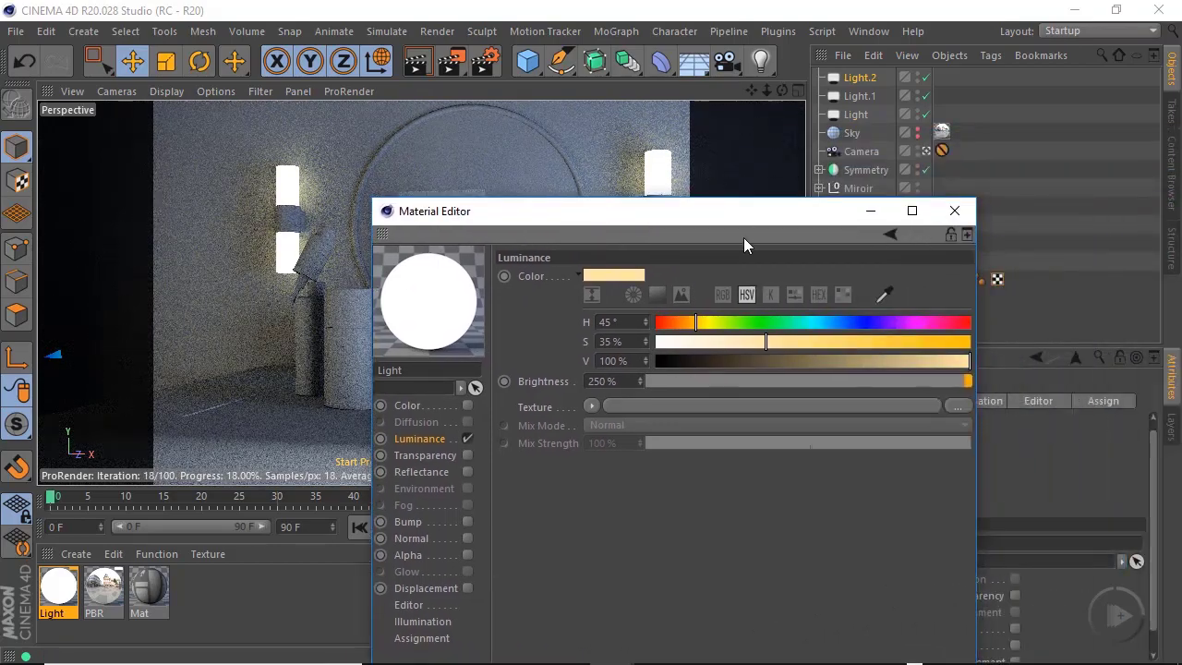
pyautogui.click(956, 214)
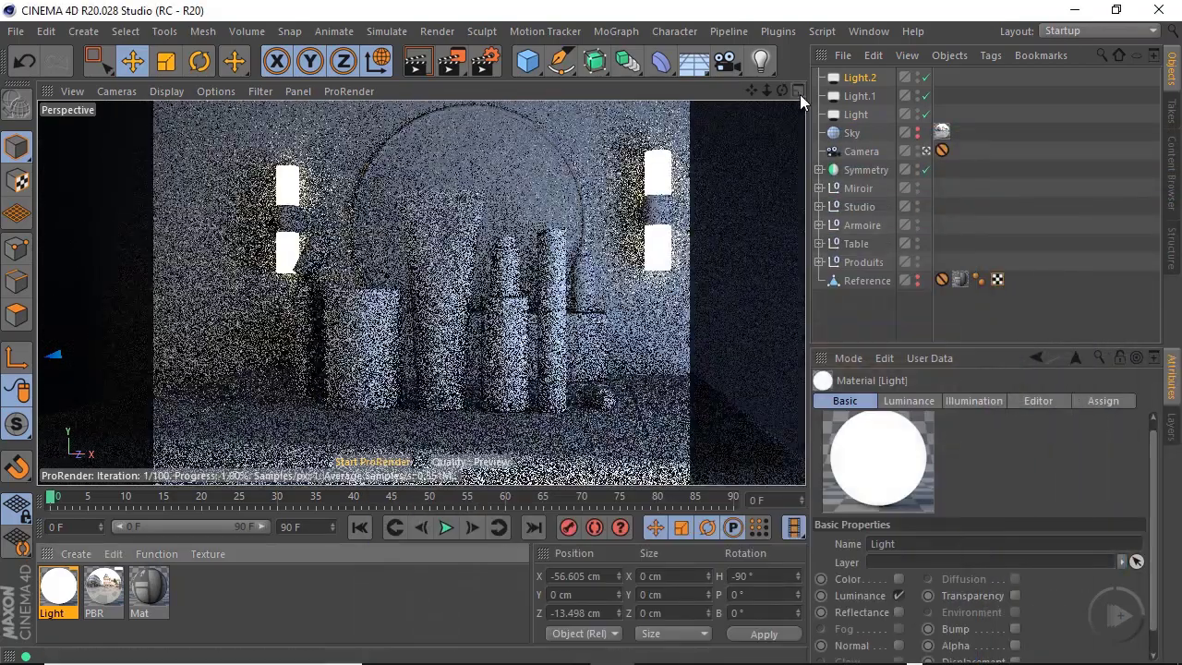
# Stop the ProRender preview and duplicate Light.2 upward in the maximized Front view to about Y 44.4 cm
pyautogui.click(799, 93)
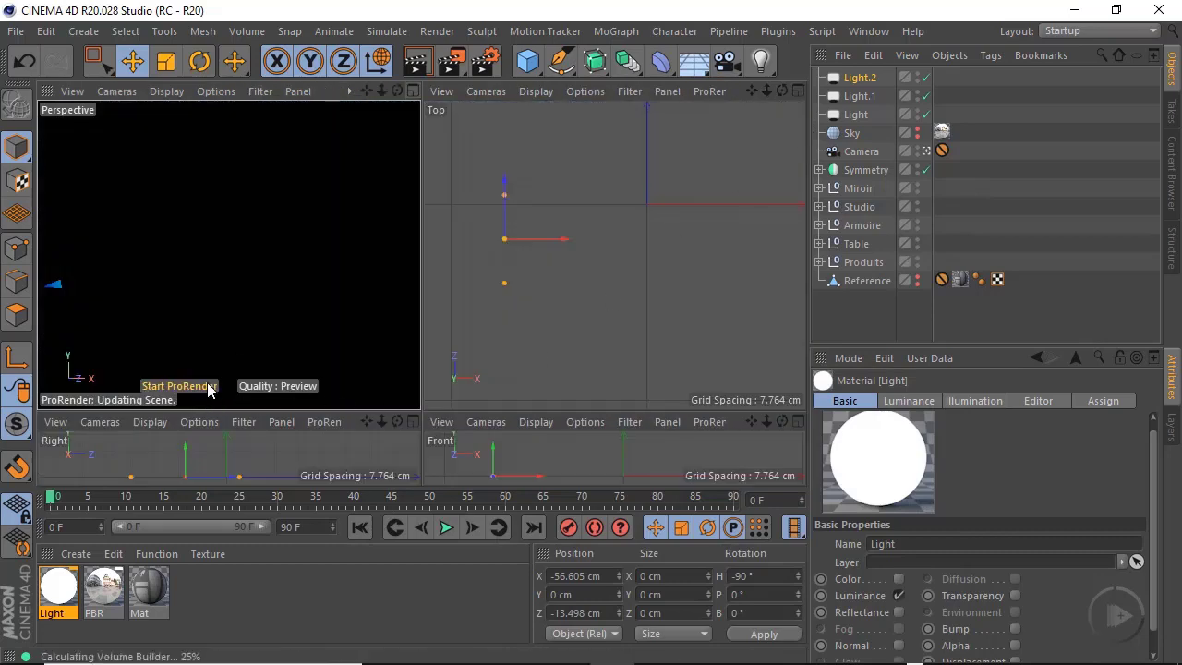
pyautogui.click(203, 388)
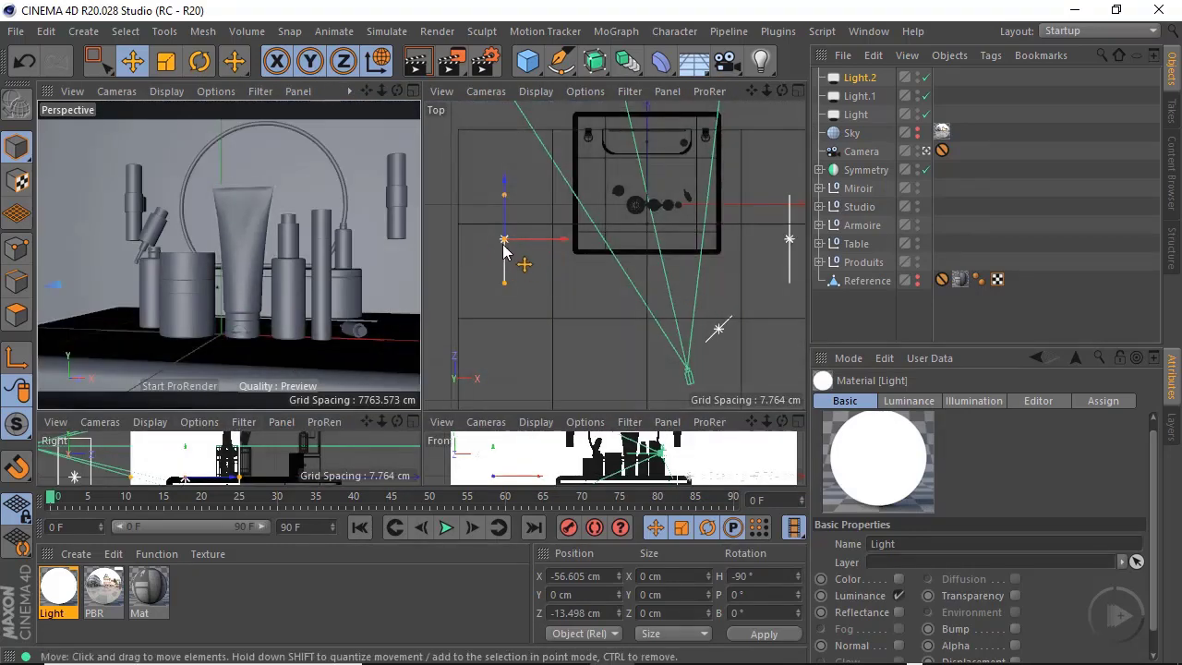
pyautogui.click(132, 61)
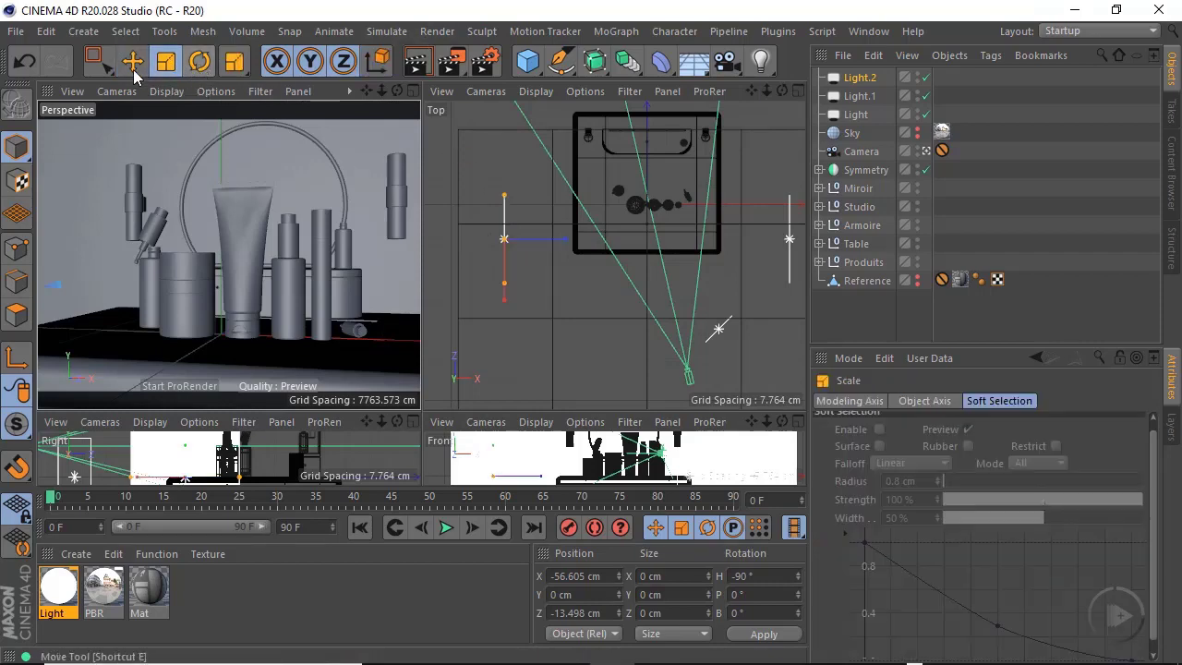
pyautogui.press('F4')
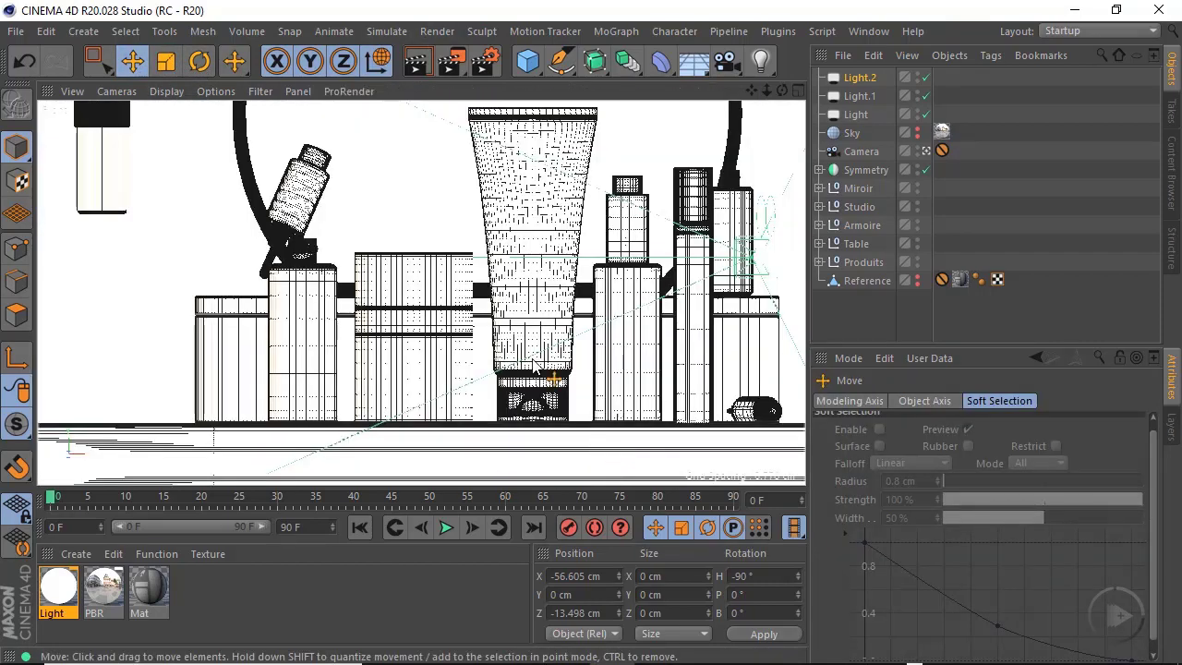
pyautogui.keyDown('alt'); pyautogui.moveTo(462, 248); pyautogui.dragTo(422, 284, button='right'); pyautogui.keyUp('alt')
pyautogui.moveTo(422, 285)
pyautogui.keyDown('alt'); pyautogui.mouseDown(button='middle')
pyautogui.moveTo(521, 323)
pyautogui.moveTo(507, 365)
pyautogui.mouseUp(button='middle'); pyautogui.keyUp('alt')
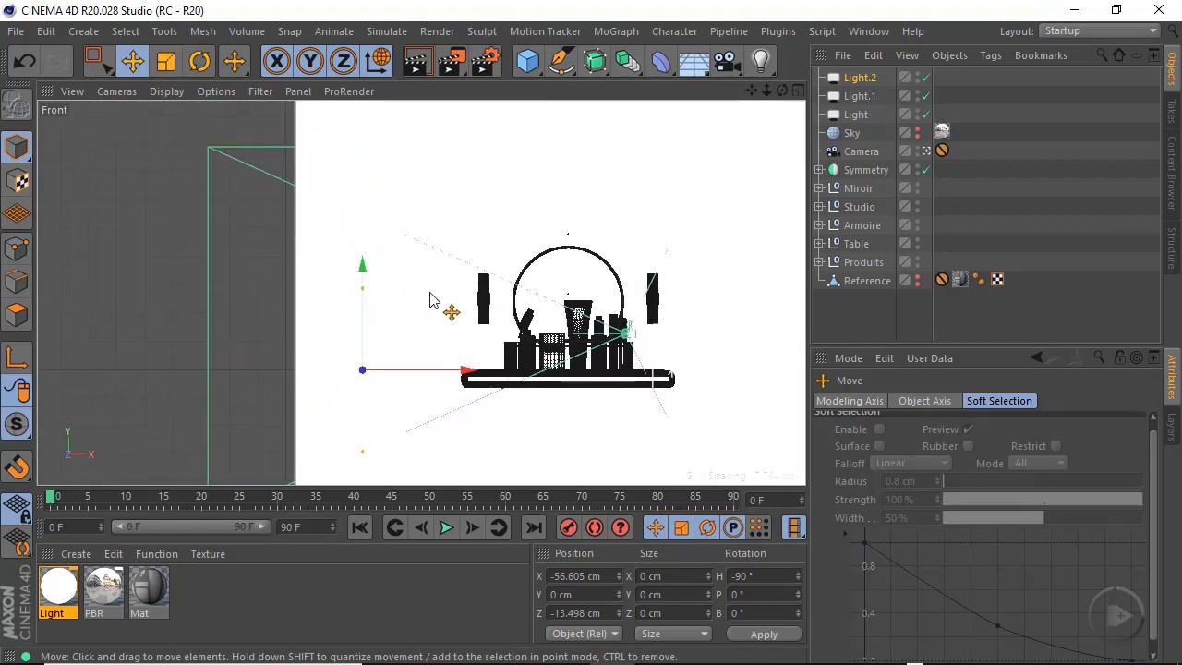
pyautogui.keyDown('ctrl'); pyautogui.moveTo(362, 266); pyautogui.dragTo(372, 107); pyautogui.keyUp('ctrl')
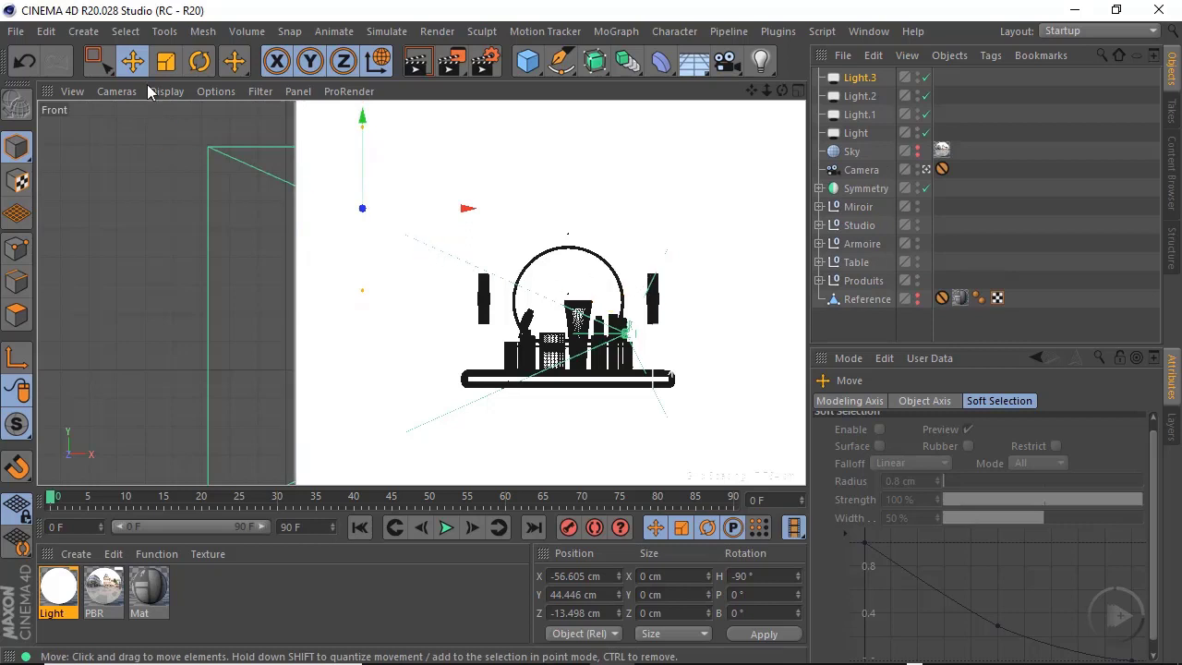
# Rotate the raised duplicate light to a pitch of 45° towards the products and return to the four-view layout
pyautogui.click(202, 63)
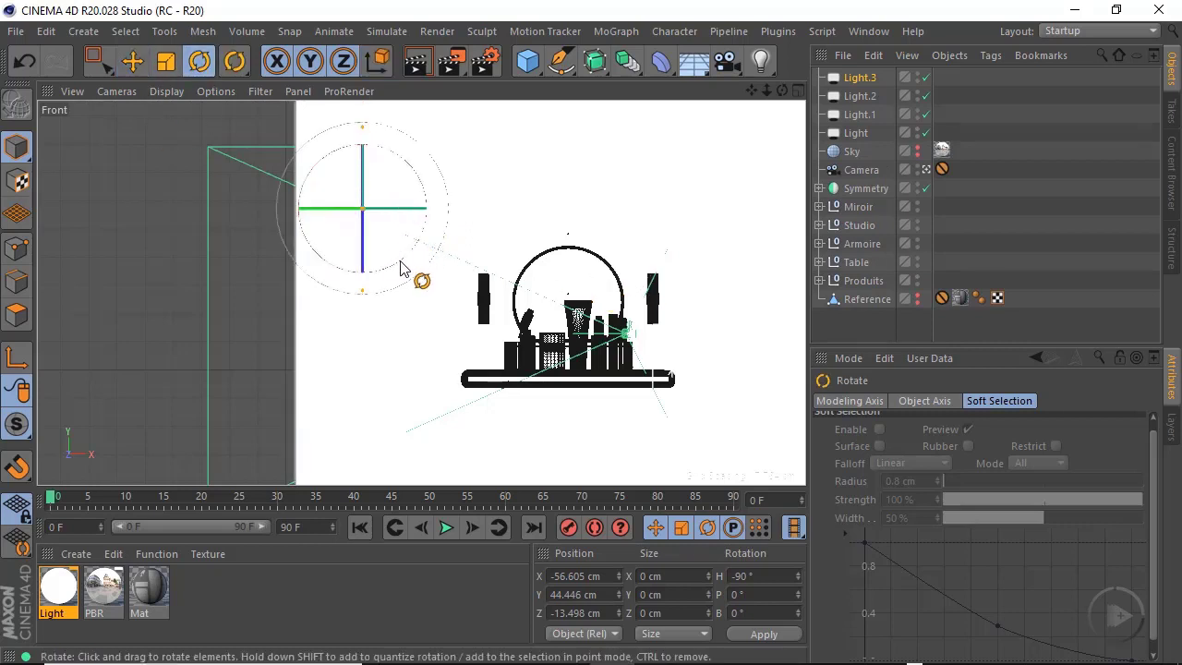
pyautogui.moveTo(400, 268); pyautogui.dragTo(432, 242)
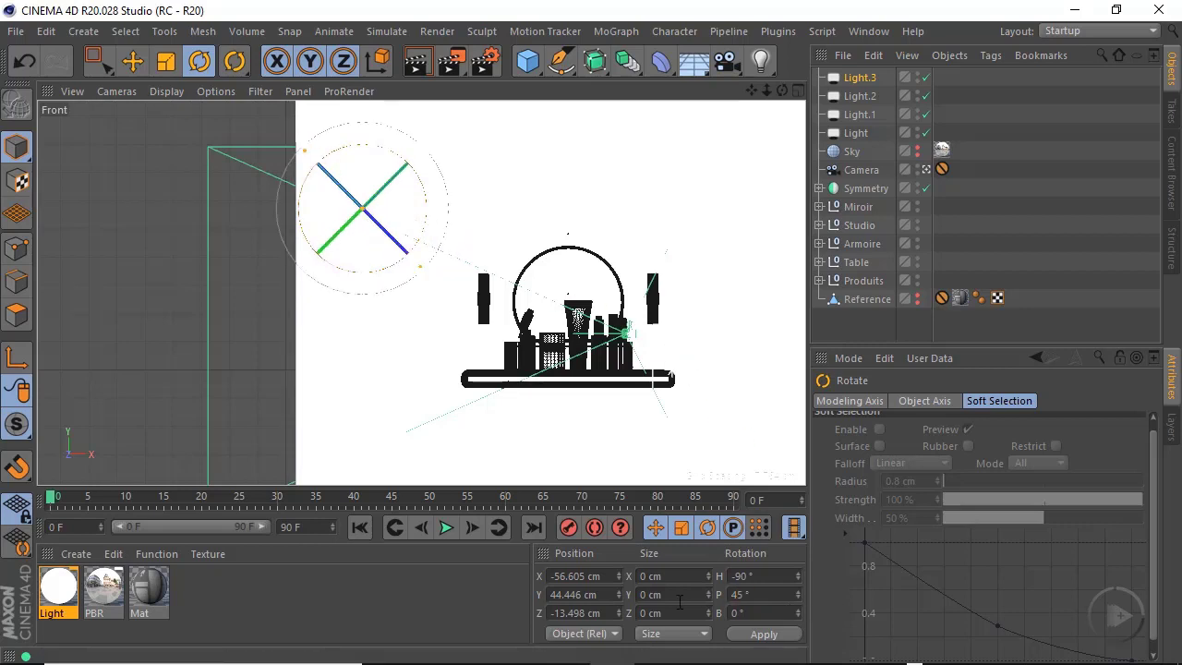
pyautogui.middleClick(596, 330)
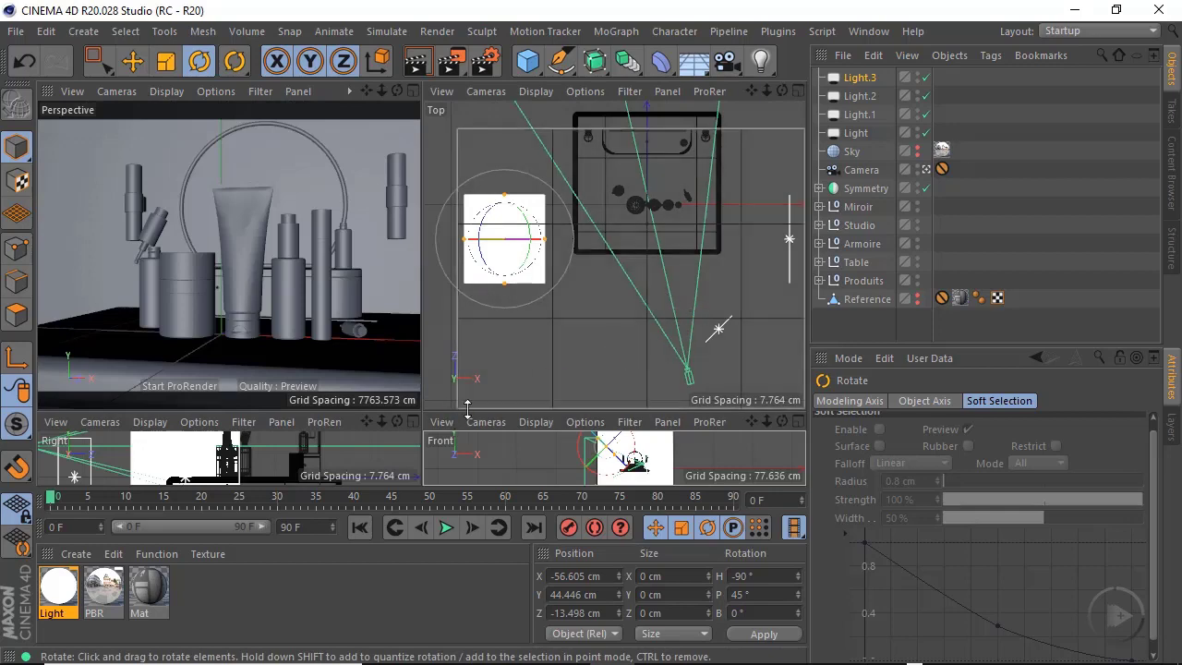
# Maximize the Perspective view, leave the camera view and orbit around the studio to examine the placement of the area lights
pyautogui.press('F1')
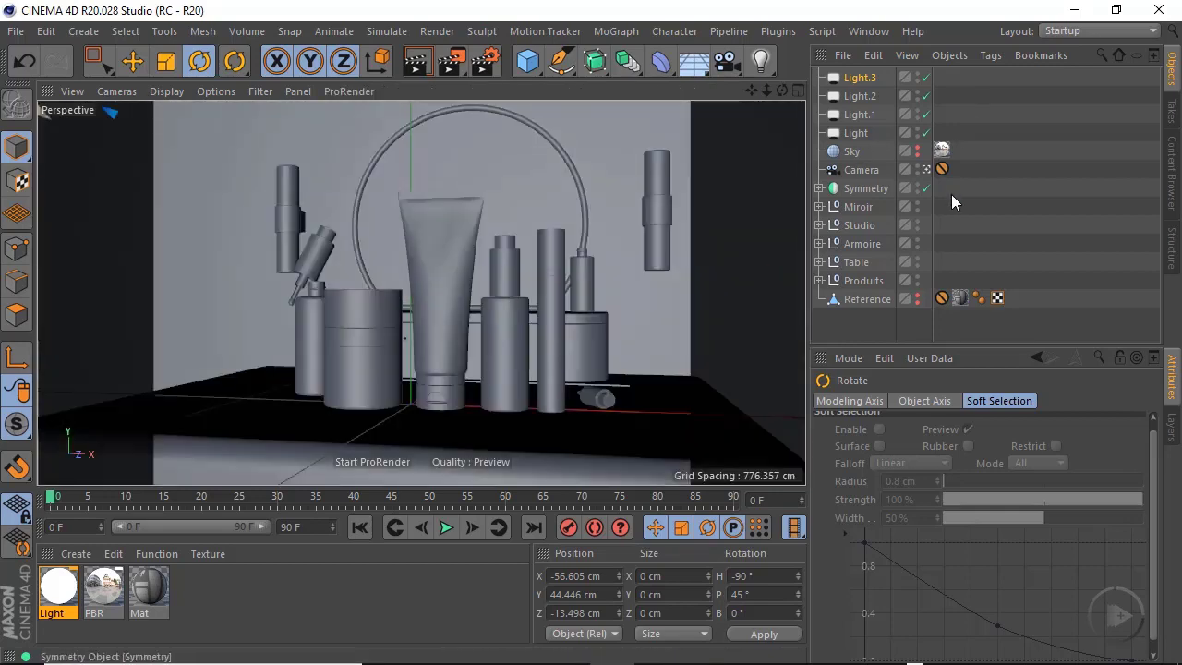
pyautogui.click(926, 170)
pyautogui.scroll(-5, 461, 303)
pyautogui.keyDown('alt'); pyautogui.moveTo(461, 308); pyautogui.dragTo(396, 289); pyautogui.keyUp('alt')
pyautogui.click(481, 316)
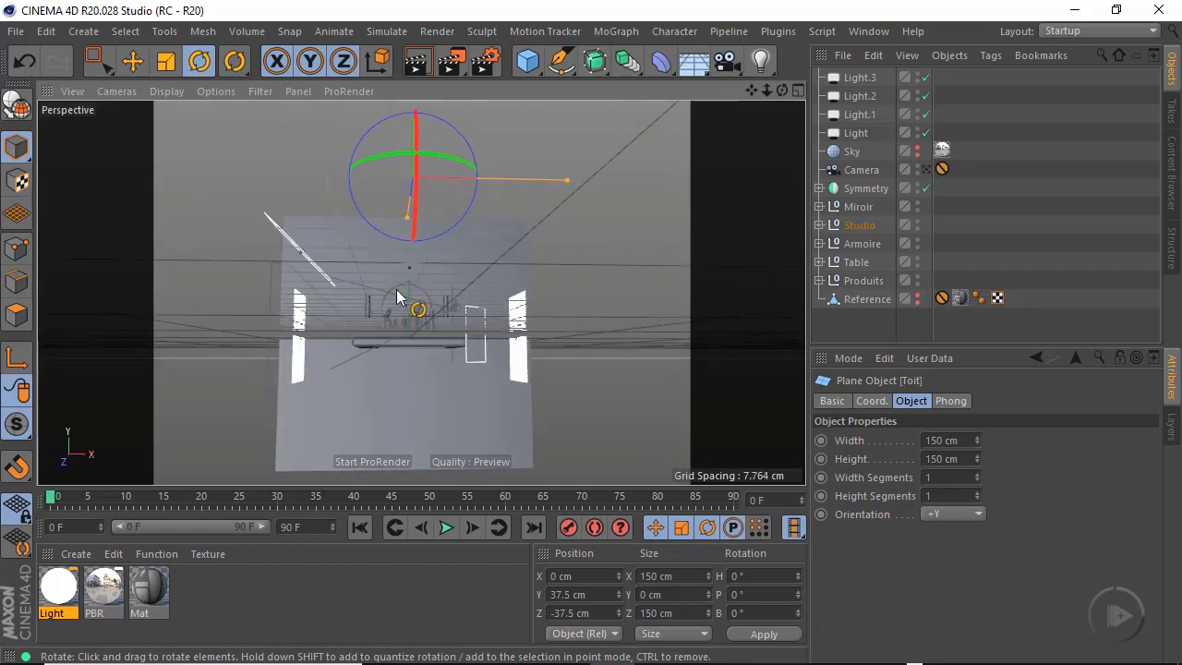
pyautogui.keyDown('alt'); pyautogui.moveTo(462, 250); pyautogui.dragTo(391, 247); pyautogui.keyUp('alt')
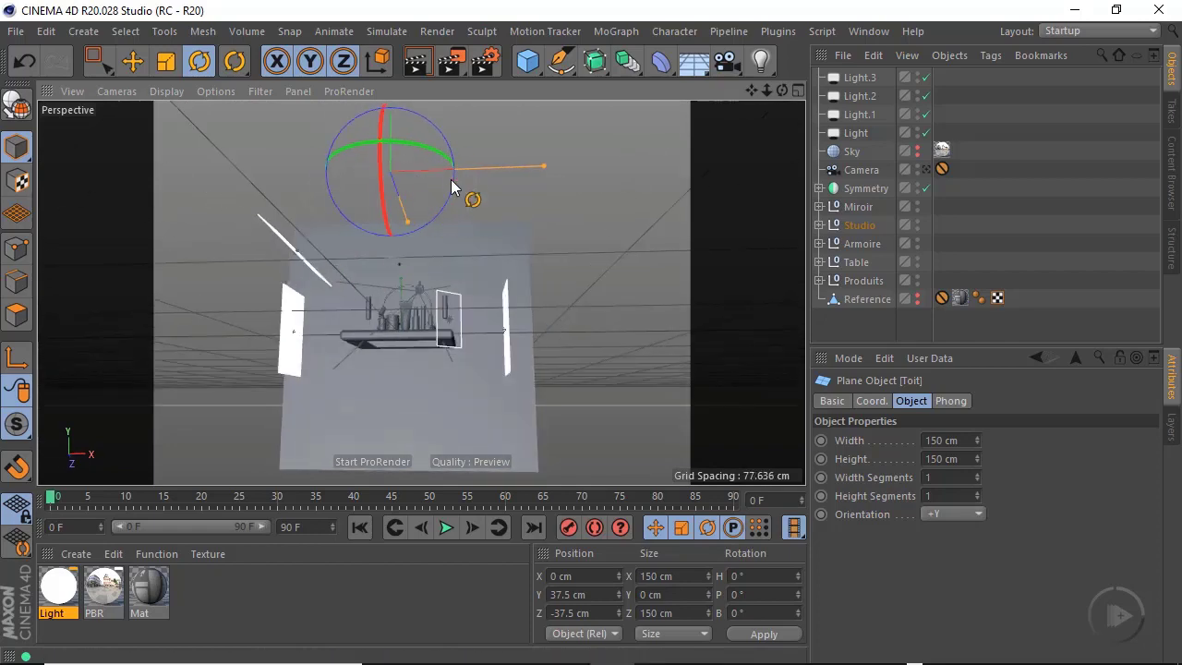
pyautogui.keyDown('alt'); pyautogui.moveTo(453, 190); pyautogui.dragTo(454, 267); pyautogui.keyUp('alt')
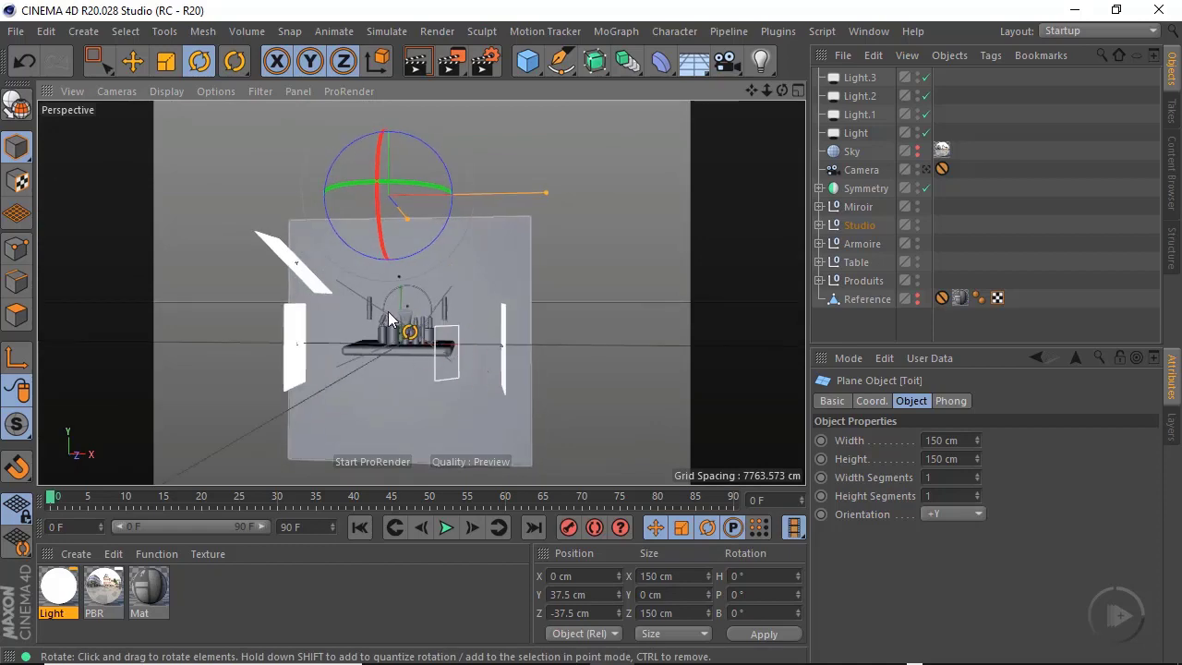
pyautogui.keyDown('alt'); pyautogui.moveTo(377, 308); pyautogui.dragTo(394, 314, button='right'); pyautogui.keyUp('alt')
pyautogui.keyDown('alt'); pyautogui.moveTo(451, 274); pyautogui.dragTo(308, 339); pyautogui.keyUp('alt')
# Select the tilted overhead light Light.3 and move it outward along X to about -63.7 cm
pyautogui.click(288, 300)
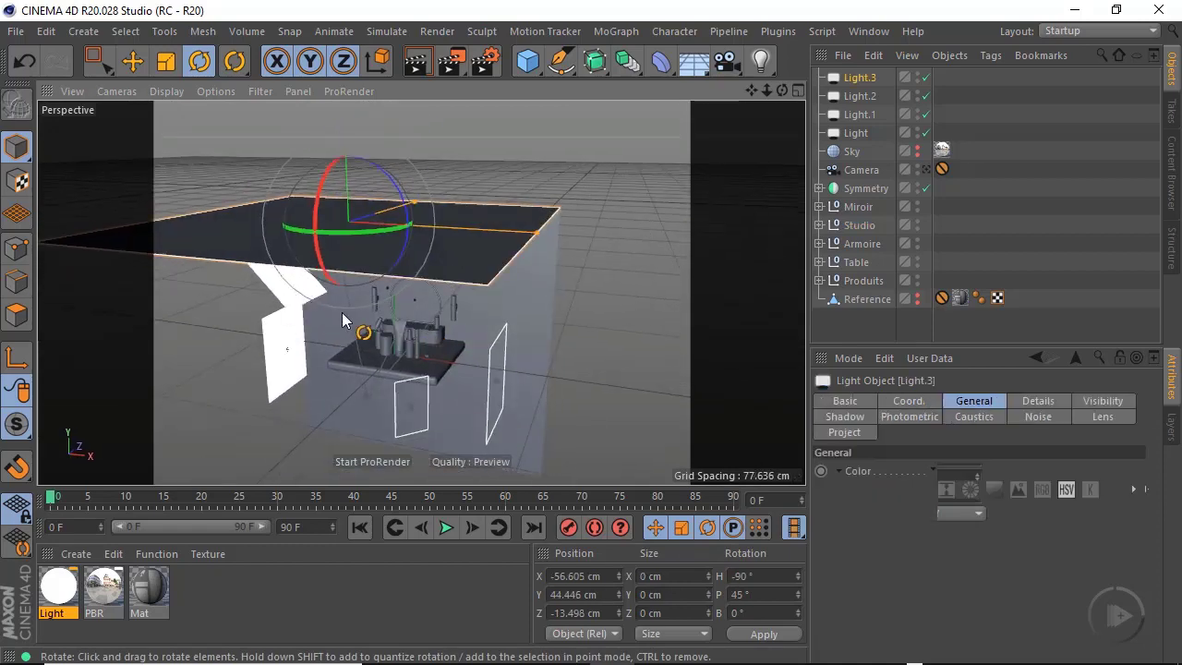
pyautogui.keyDown('alt'); pyautogui.moveTo(487, 317); pyautogui.dragTo(554, 265); pyautogui.keyUp('alt')
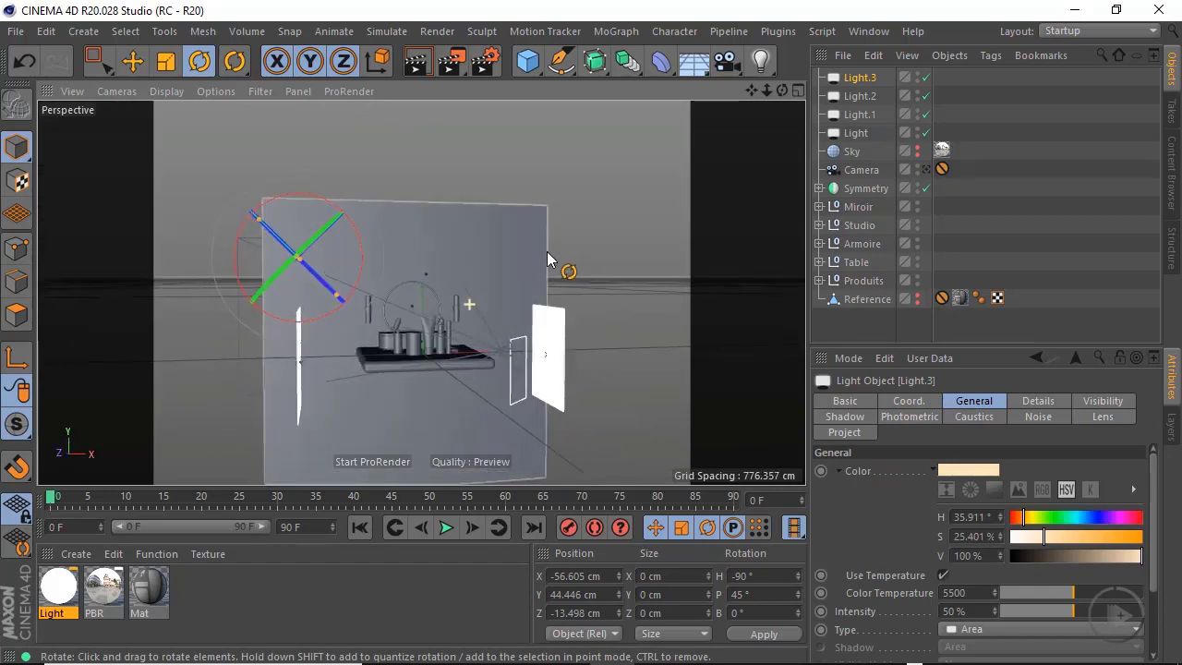
pyautogui.click(132, 61)
pyautogui.moveTo(403, 273); pyautogui.dragTo(320, 335)
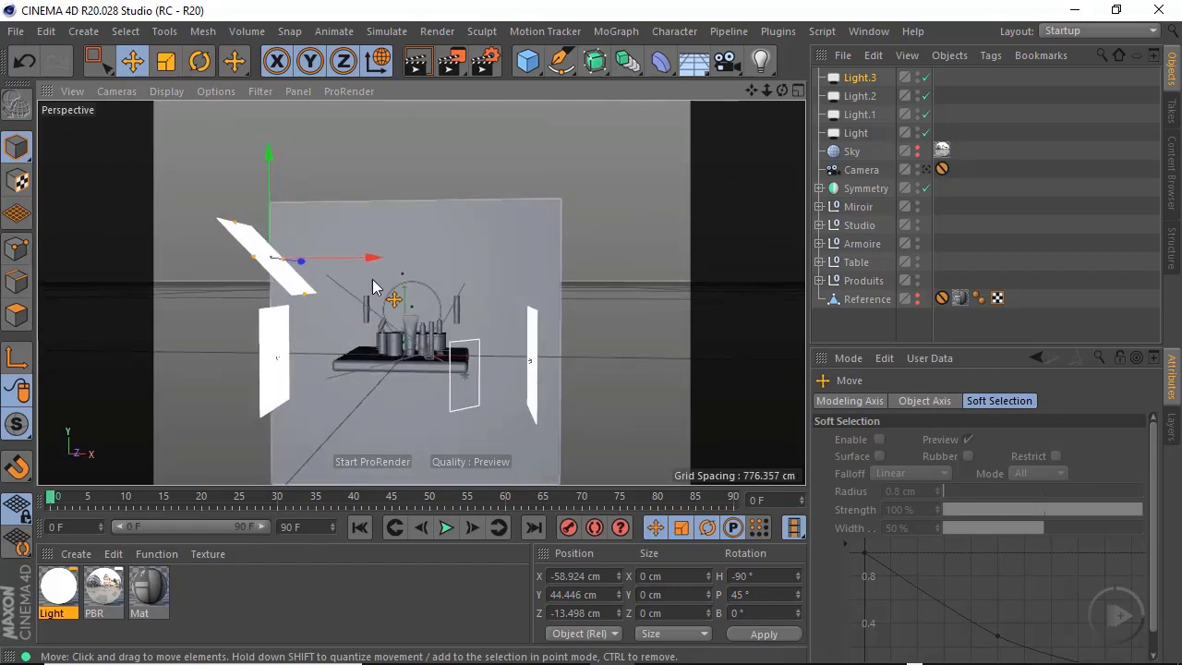
pyautogui.moveTo(378, 259); pyautogui.dragTo(462, 301)
pyautogui.keyDown('alt'); pyautogui.moveTo(484, 293); pyautogui.dragTo(451, 251, button='middle'); pyautogui.keyUp('alt')
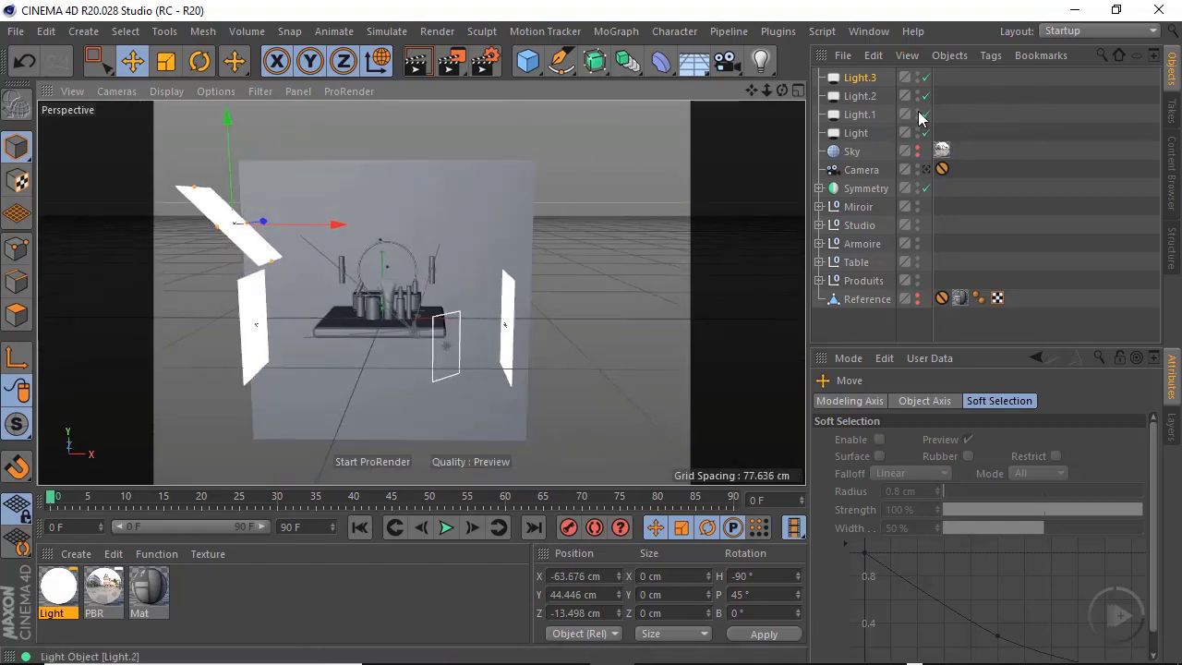
# Return to the scene camera, start the ProRender preview and toggle Light.3 off and on to compare its effect
pyautogui.click(926, 169)
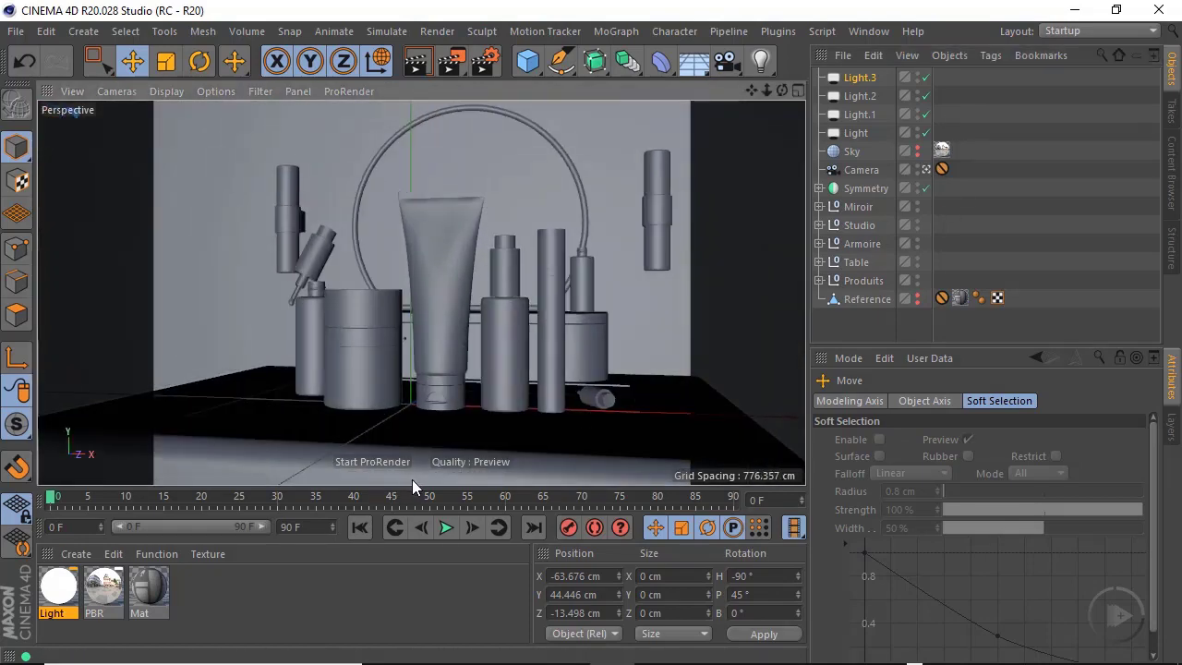
pyautogui.click(405, 465)
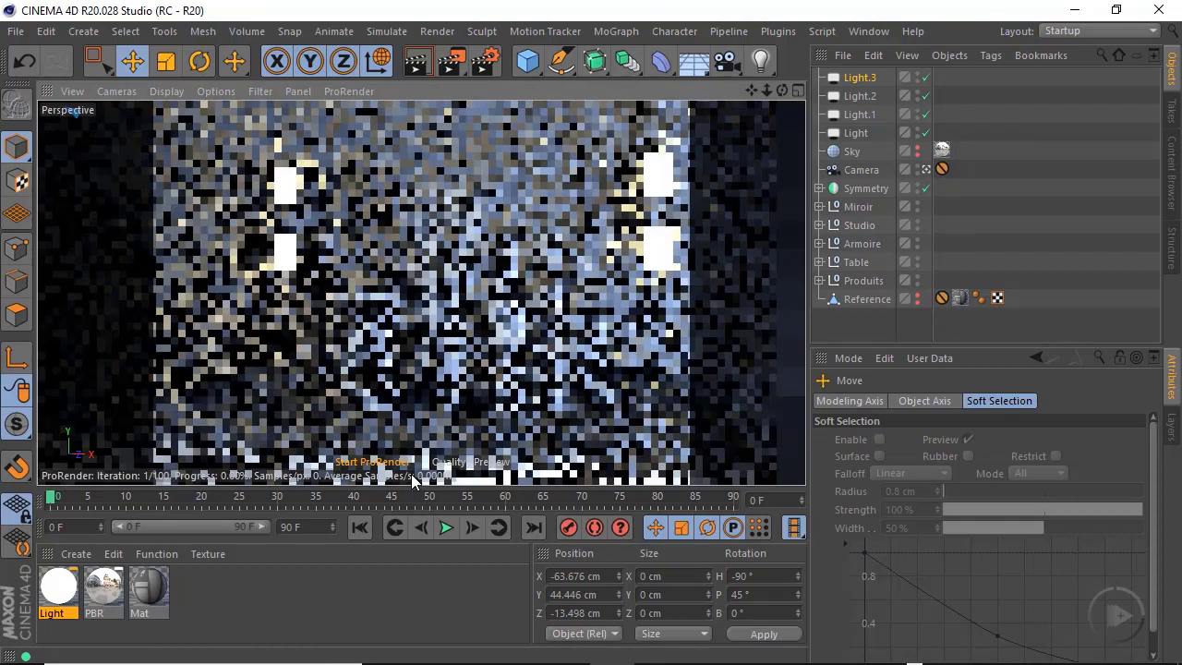
pyautogui.click(860, 79)
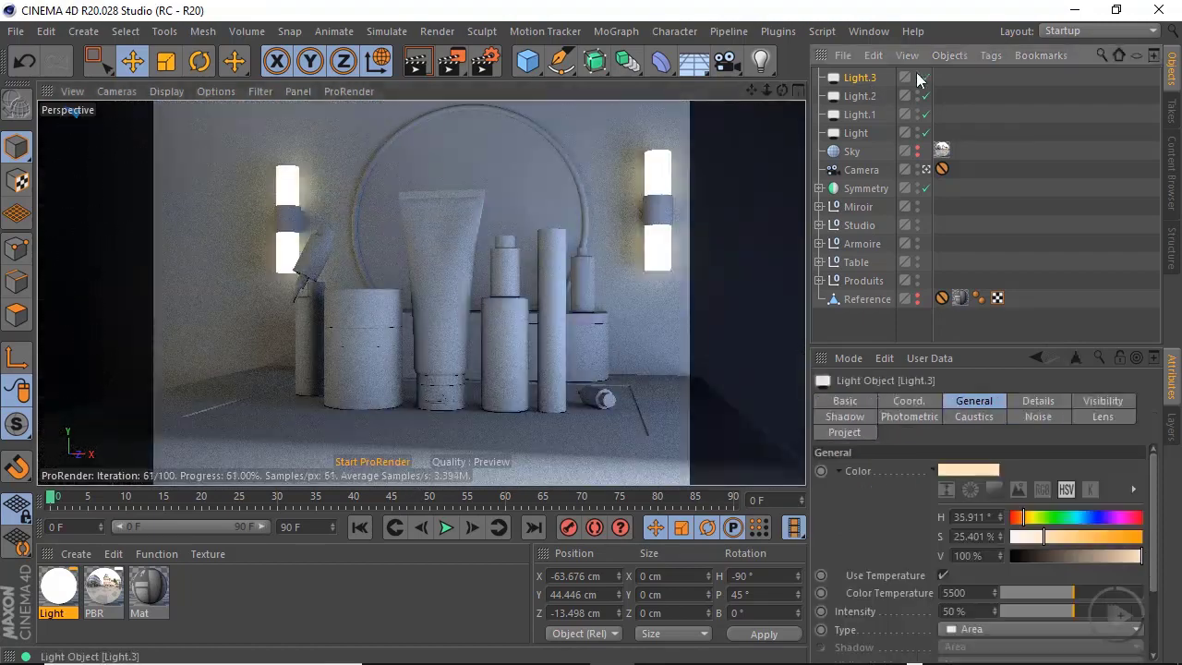
pyautogui.click(926, 79)
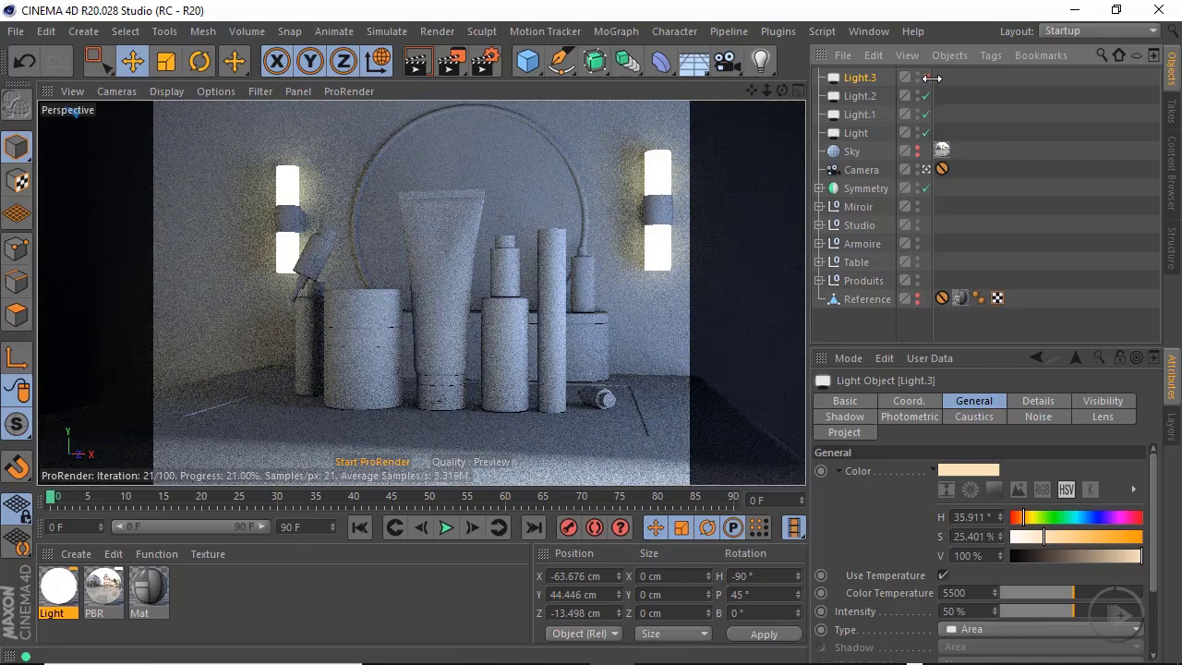
pyautogui.click(927, 79)
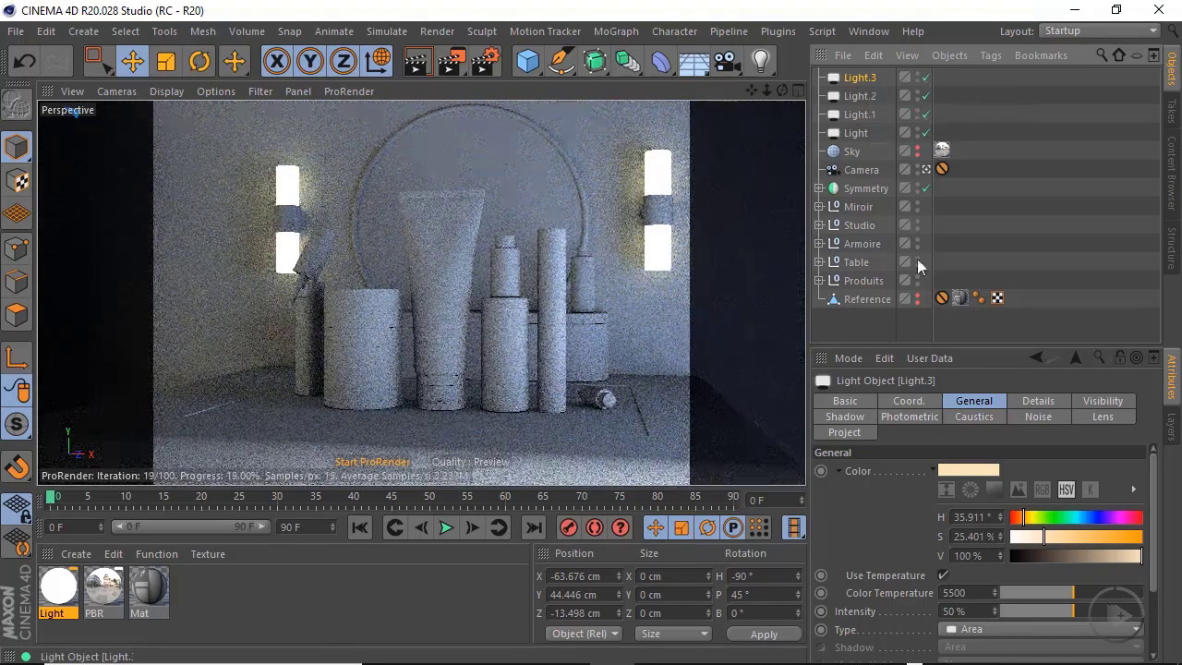
# Try an intensity of 150% on Light.3
pyautogui.moveTo(1151, 489); pyautogui.dragTo(1159, 558)
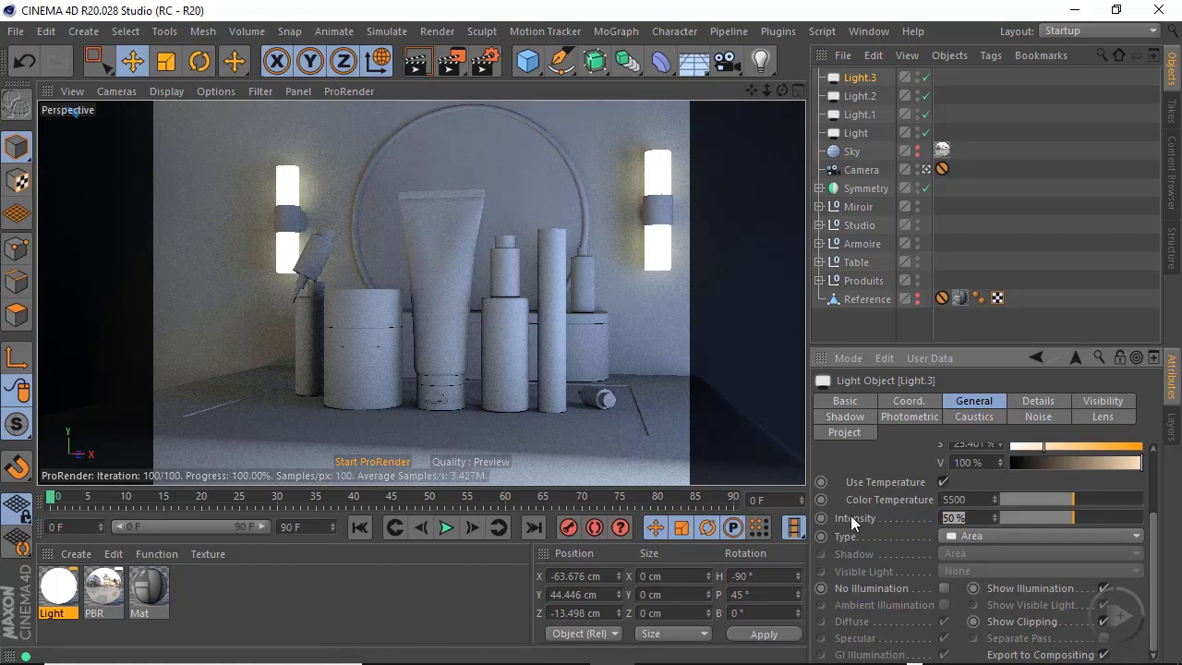
pyautogui.write('150')
pyautogui.press('Return')
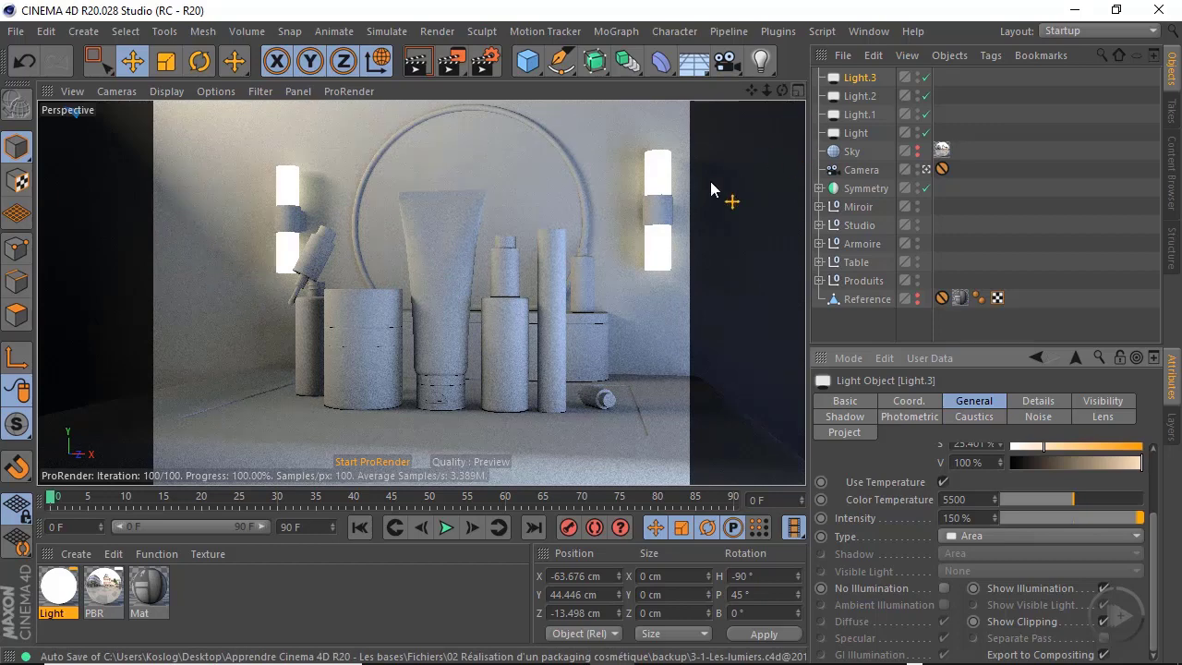
# Stop the preview, move Light.3 to about Z 6 cm in the Top view and shrink its area in both directions
pyautogui.click(374, 462)
pyautogui.click(798, 91)
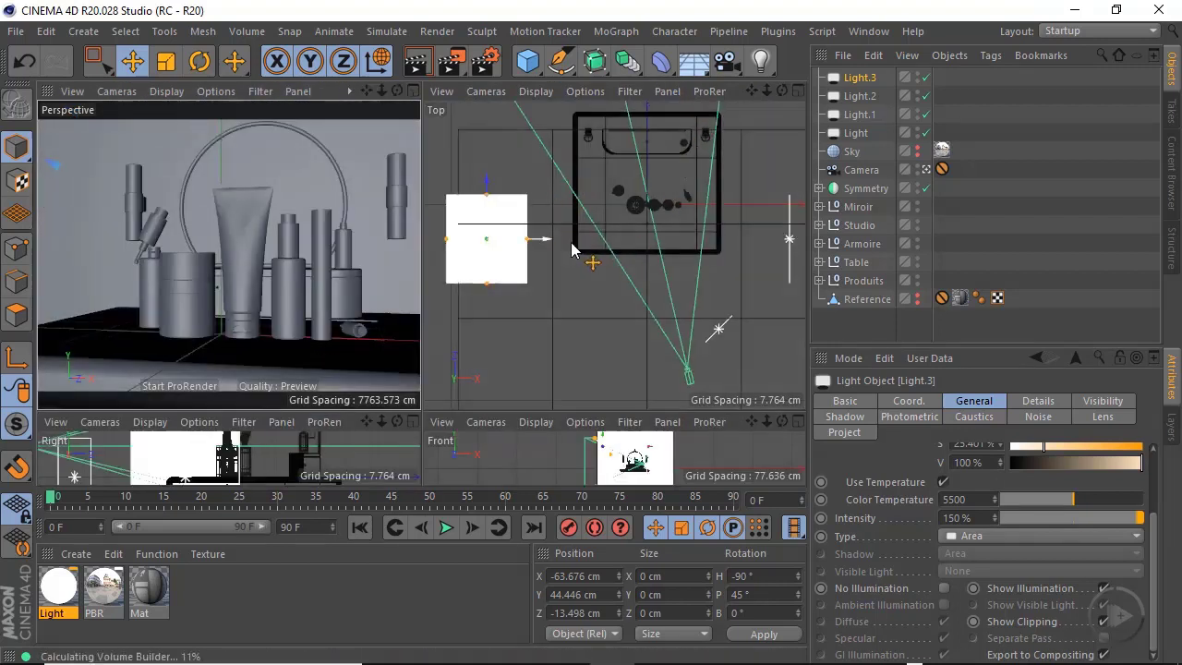
pyautogui.moveTo(490, 187); pyautogui.dragTo(498, 129)
pyautogui.moveTo(527, 191); pyautogui.dragTo(522, 191)
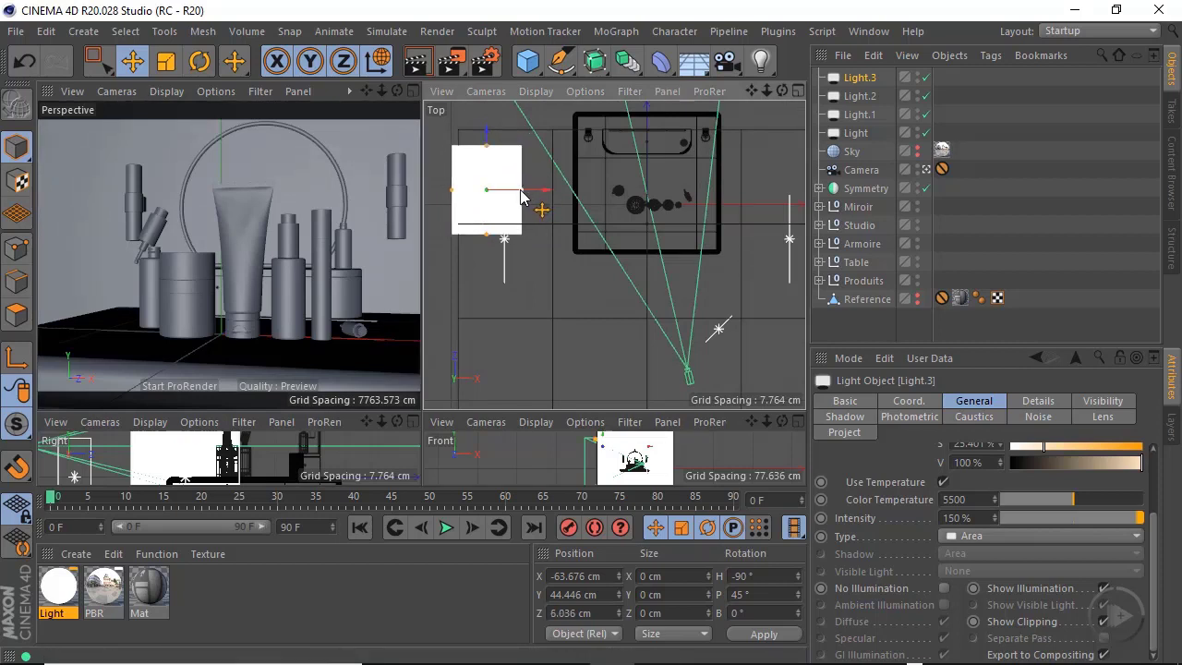
pyautogui.moveTo(489, 147); pyautogui.dragTo(490, 160)
# Move Light.3 along X to about -68.8 cm and rotate its pitch to about 33.3°
pyautogui.moveTo(552, 197)
pyautogui.mouseDown()
pyautogui.moveTo(596, 198)
pyautogui.moveTo(573, 198)
pyautogui.mouseUp()
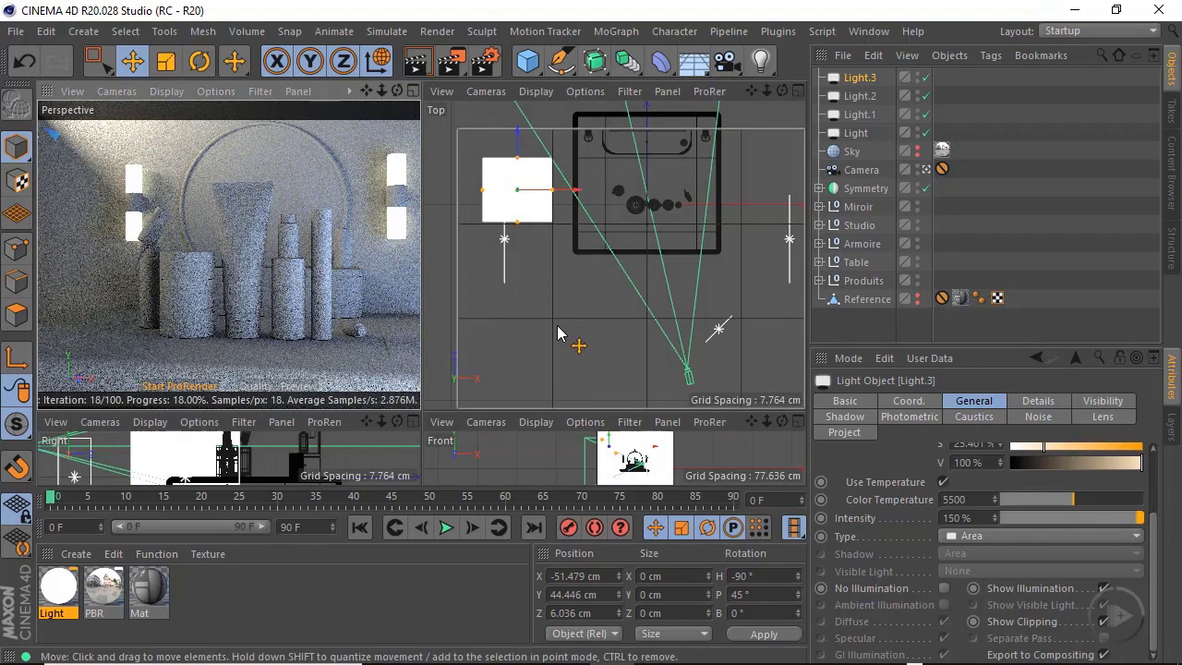
pyautogui.moveTo(573, 192); pyautogui.dragTo(533, 199)
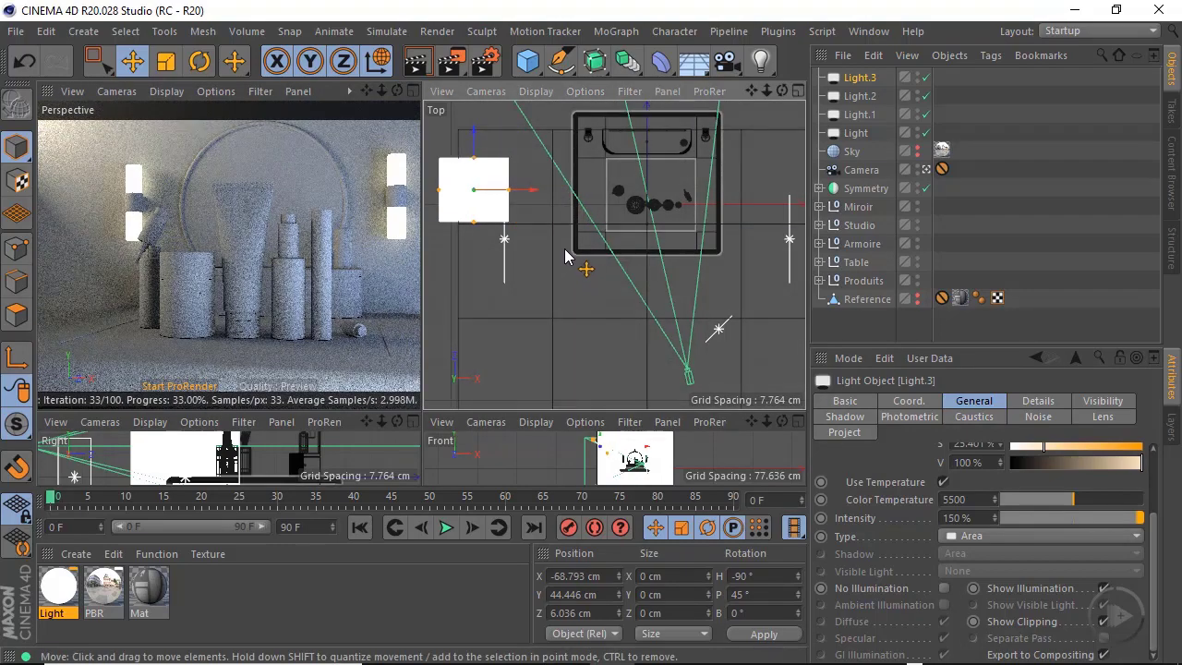
pyautogui.press('r')
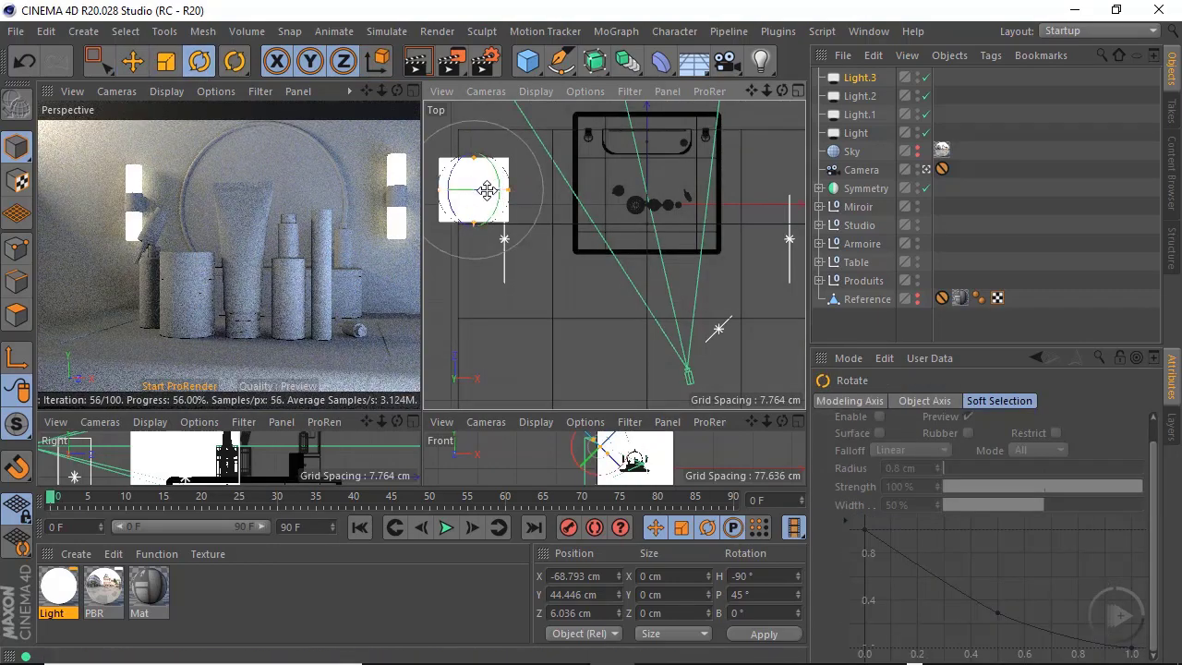
pyautogui.moveTo(488, 190); pyautogui.dragTo(580, 247)
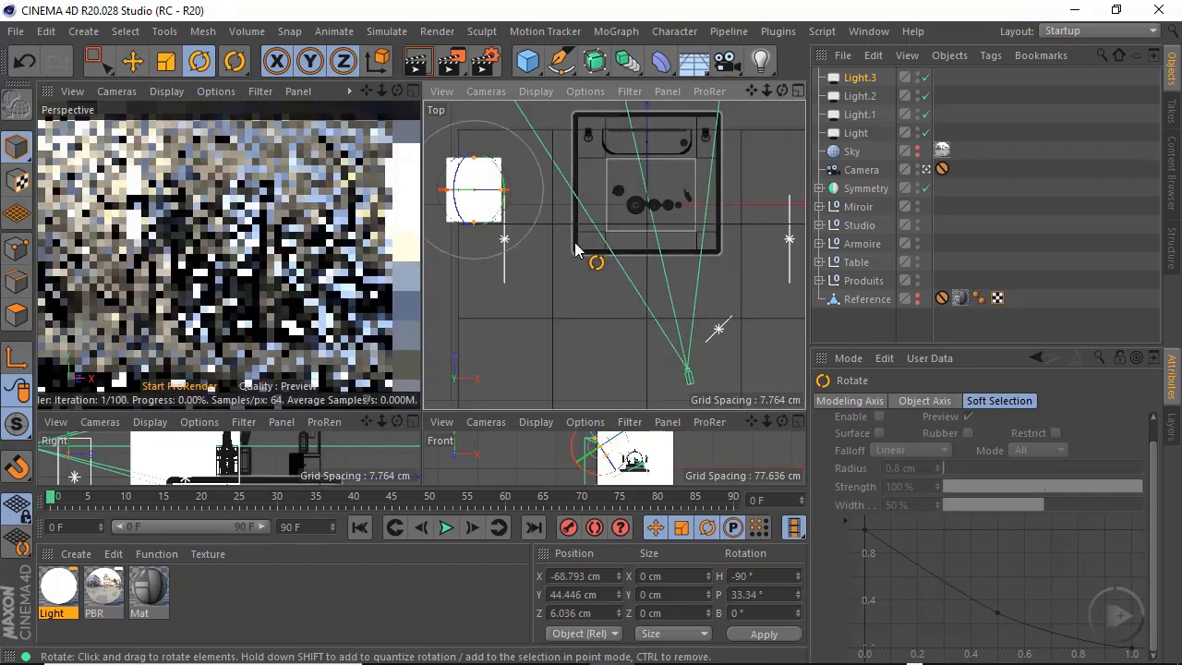
# Move Light.3 along Z in the Top view to about -14.2 cm, towards the front of the scene
pyautogui.click(132, 61)
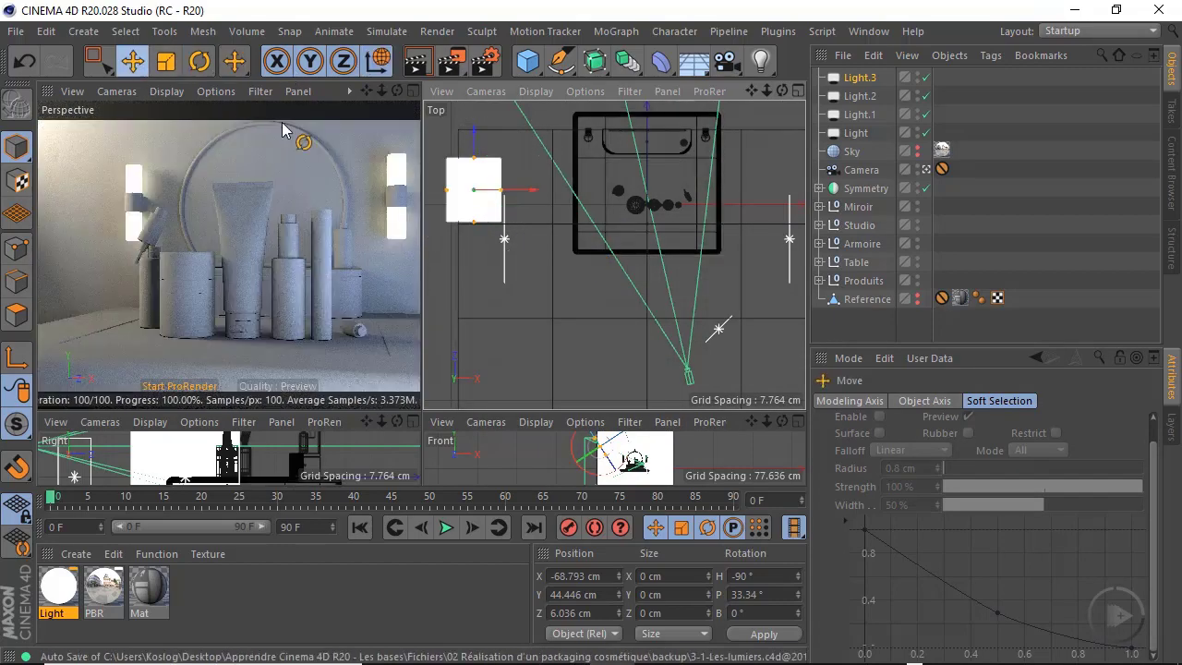
pyautogui.moveTo(477, 134); pyautogui.dragTo(477, 146)
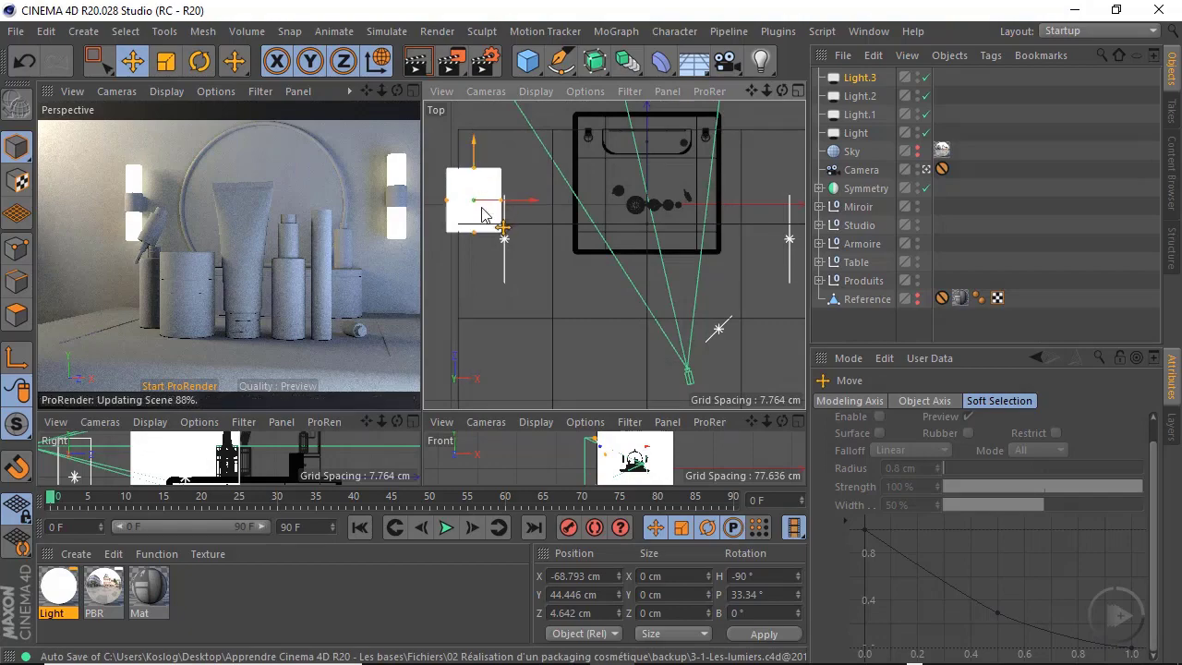
pyautogui.moveTo(481, 215); pyautogui.dragTo(483, 217)
pyautogui.moveTo(637, 233); pyautogui.dragTo(679, 259)
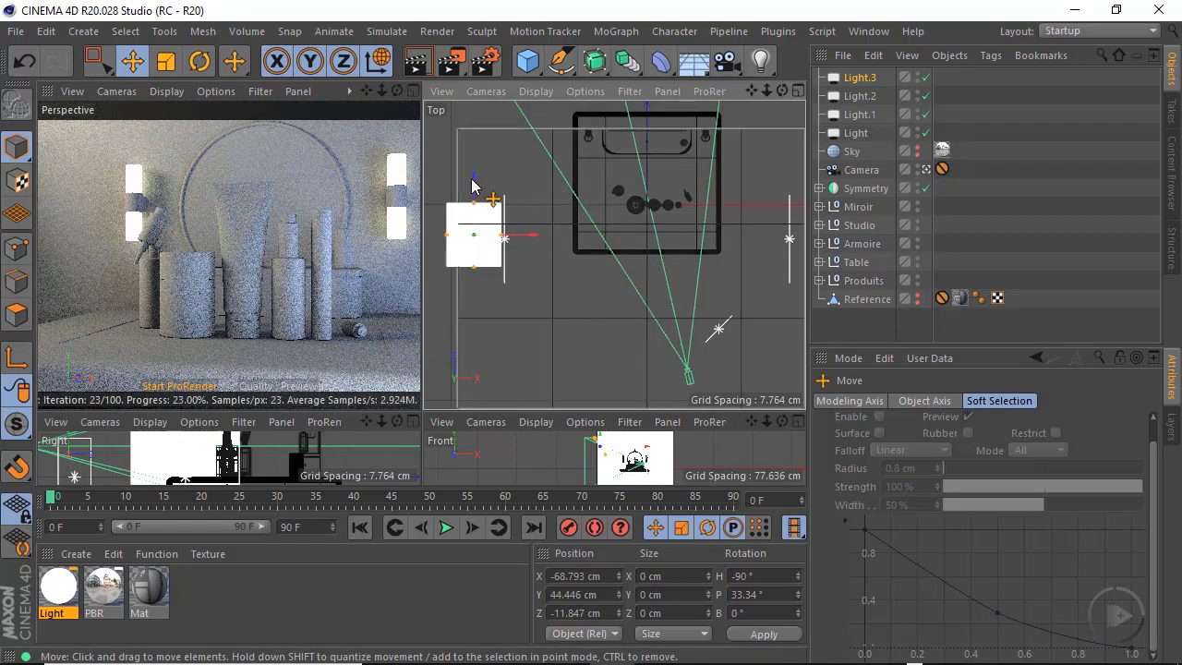
pyautogui.moveTo(473, 184); pyautogui.dragTo(499, 209)
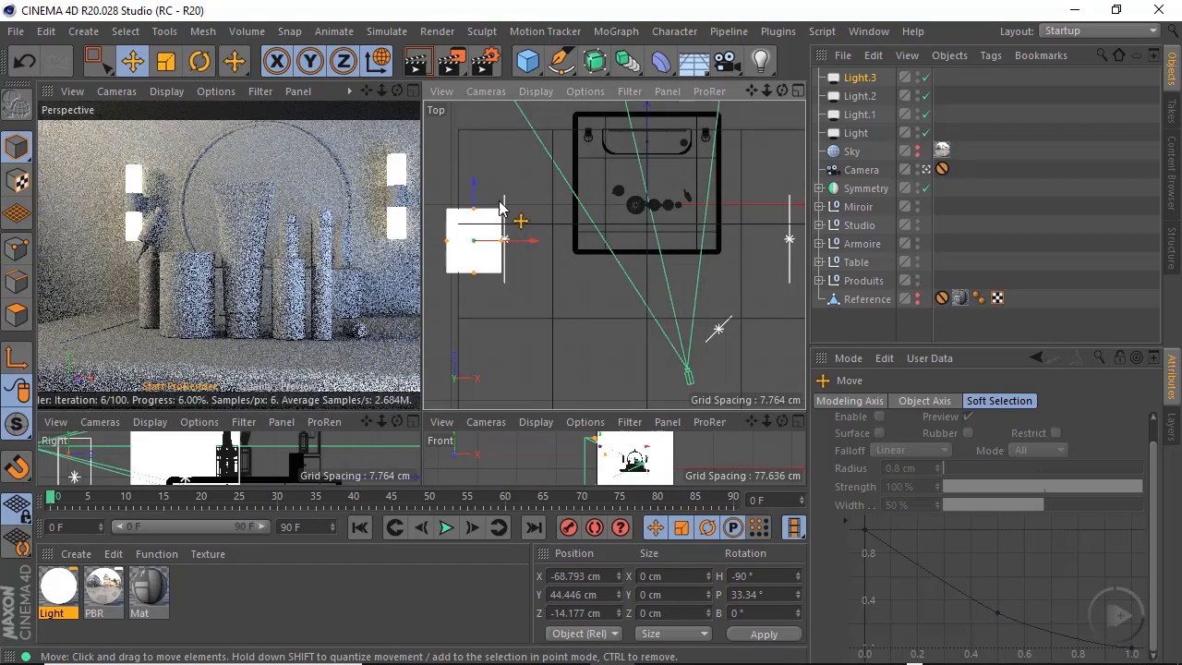
# Try an intensity of 120% on Light.3
pyautogui.press('r')
pyautogui.click(860, 77)
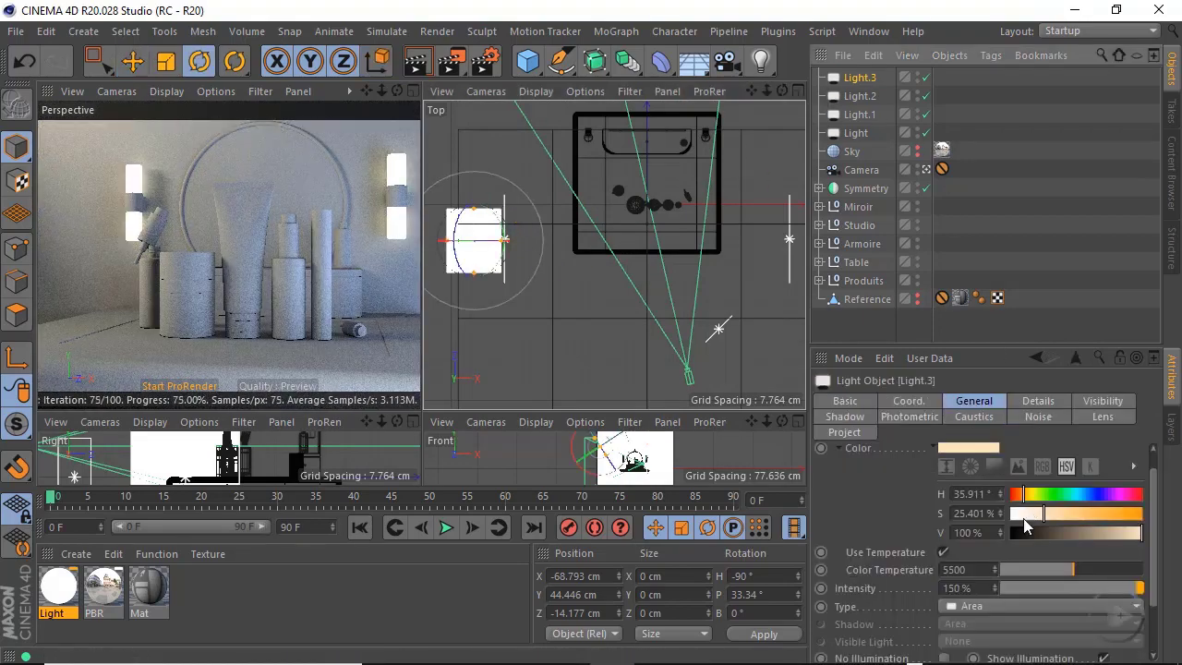
pyautogui.moveTo(975, 589); pyautogui.dragTo(907, 598)
pyautogui.write('120')
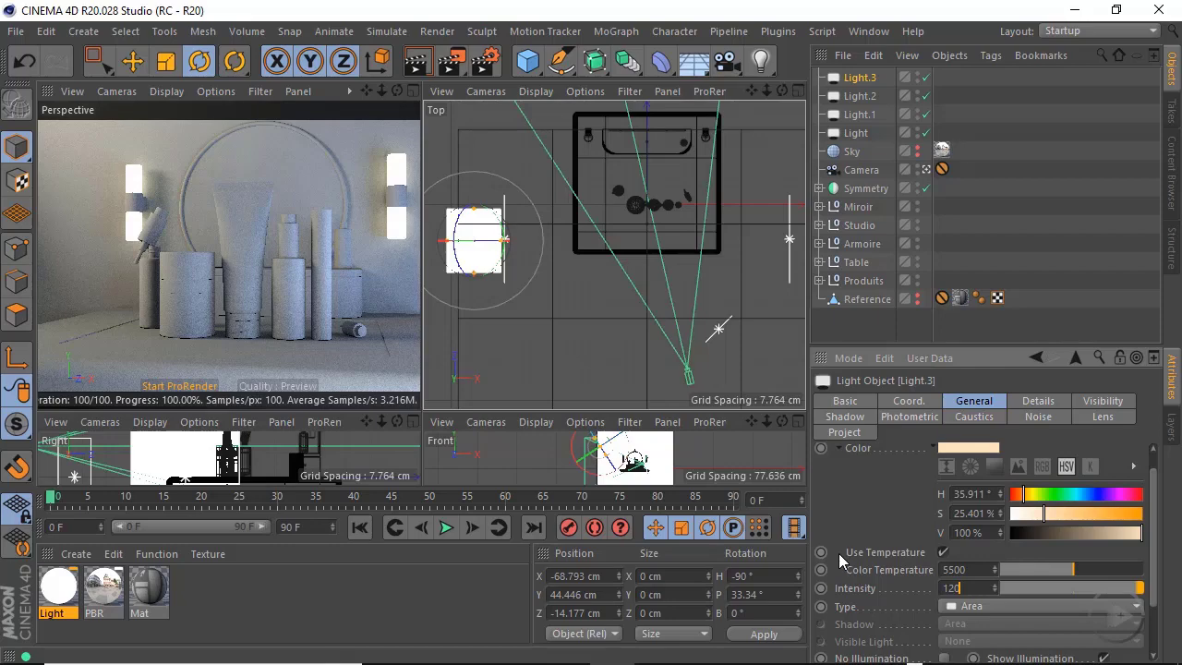
pyautogui.press('Return')
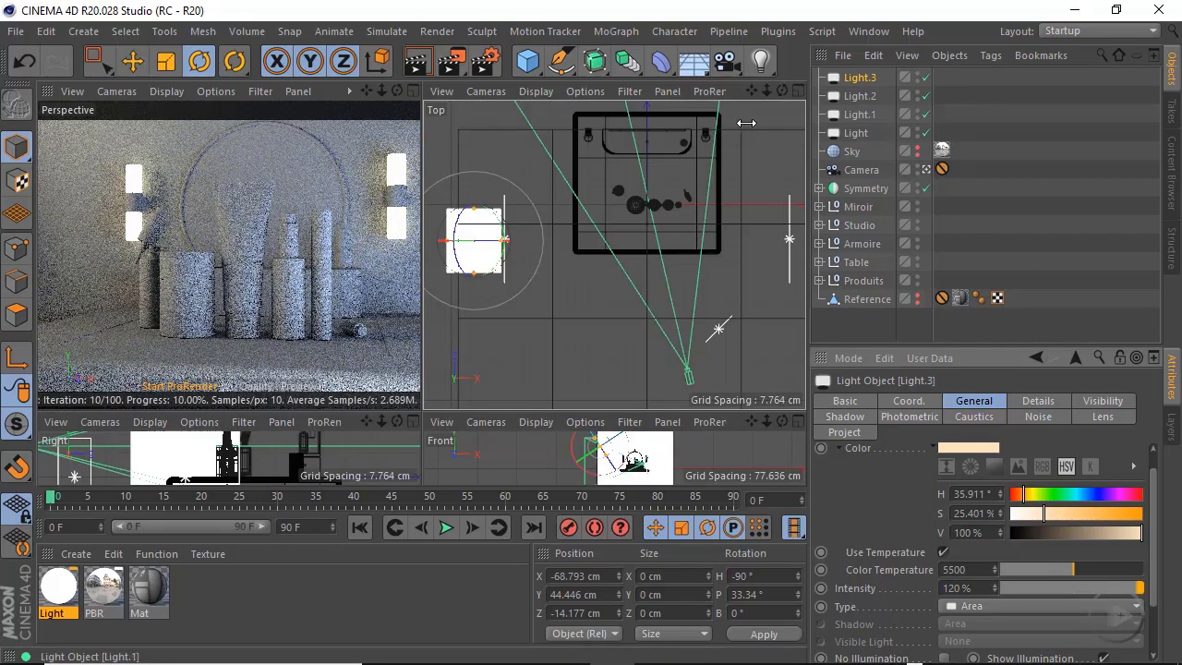
# Maximize the camera view with the ProRender preview and set Light.3's intensity to 100%
pyautogui.click(413, 91)
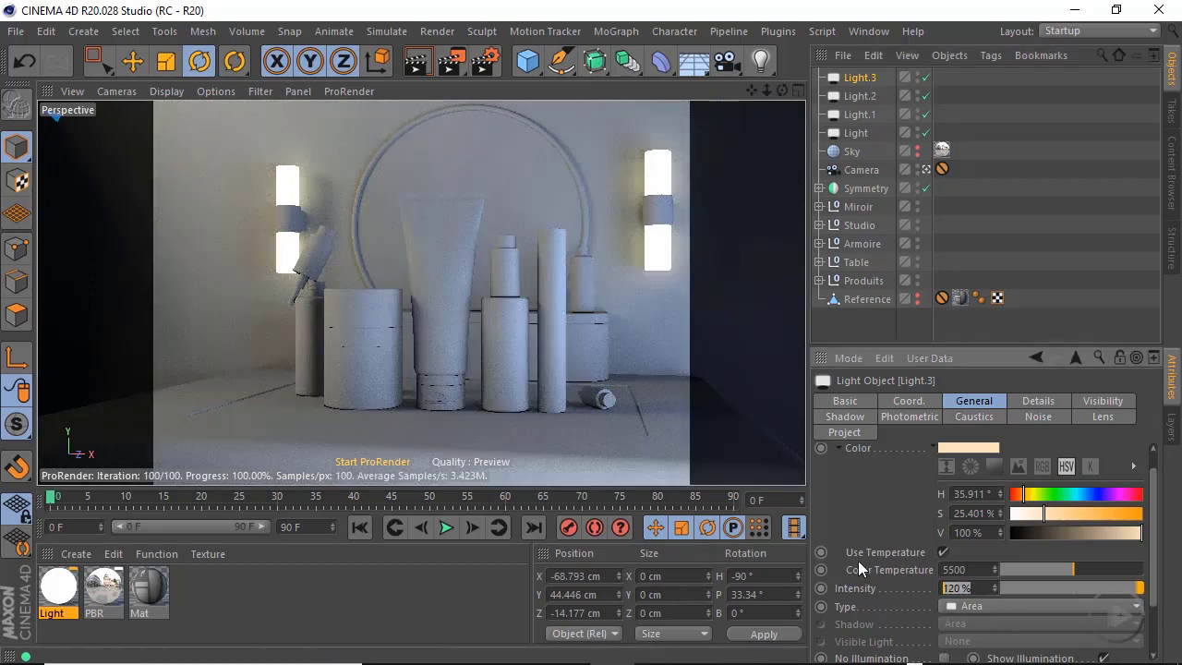
pyautogui.write('100')
pyautogui.press('Return')
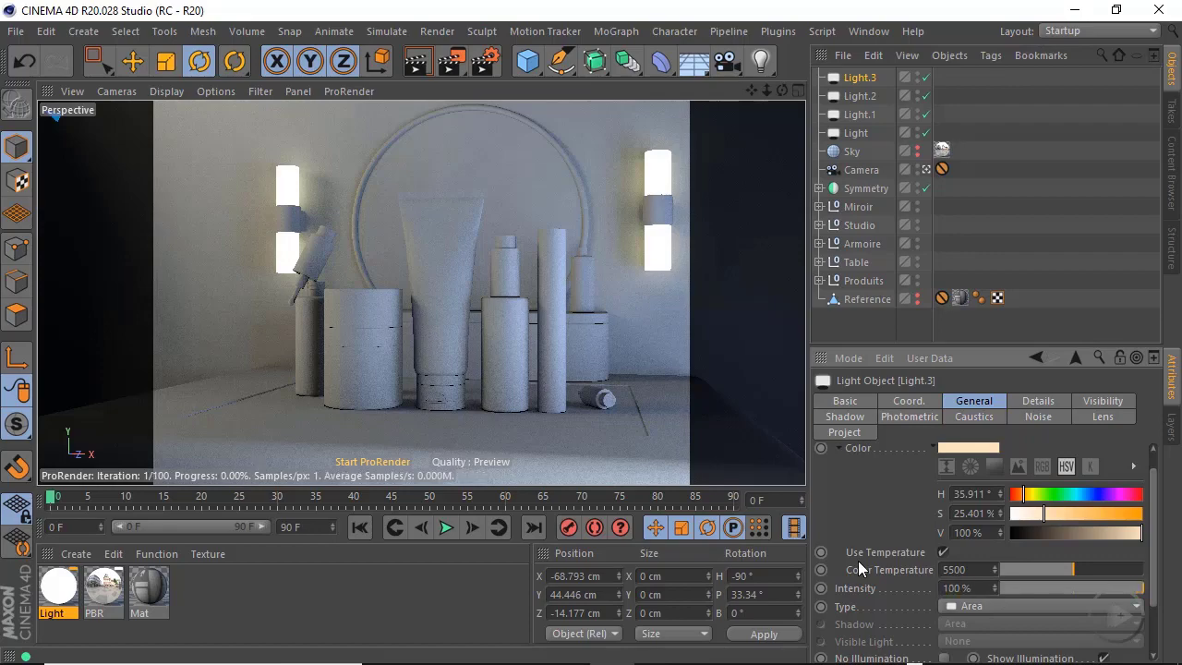